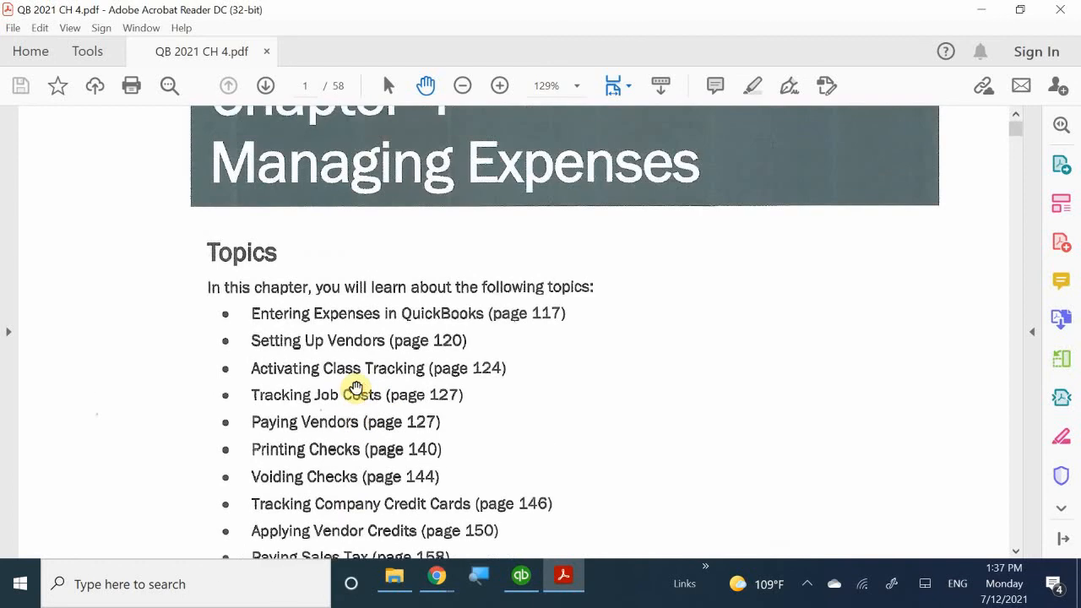
- Scroll the chapter PDF to the Figure 4-2 Vendor Center on page 118, then switch to QuickBooks
{"action": "scroll", "coordinate": [351, 390], "scroll_direction": "down", "scroll_amount": 1}
{"action": "scroll", "coordinate": [350, 390], "scroll_direction": "down", "scroll_amount": 5}
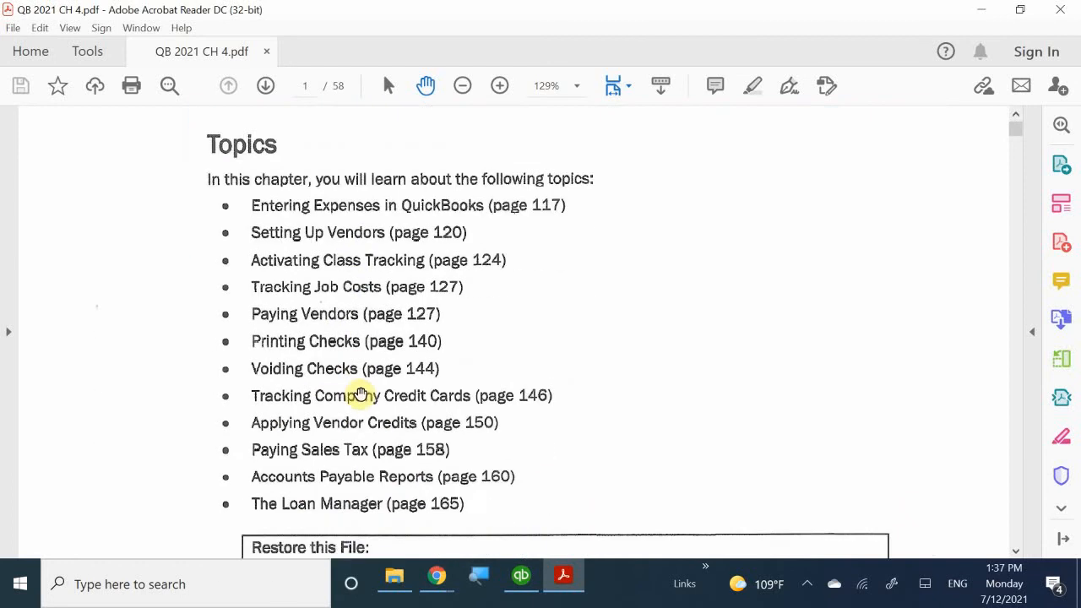
{"action": "scroll", "coordinate": [362, 392], "scroll_direction": "down", "scroll_amount": 2}
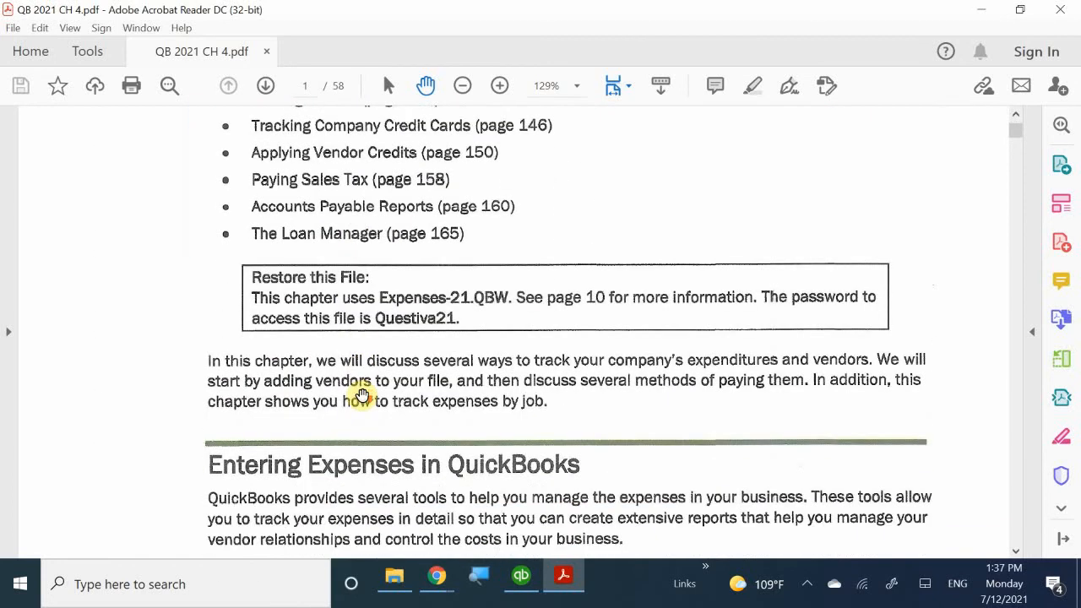
{"action": "scroll", "coordinate": [362, 395], "scroll_direction": "down", "scroll_amount": 1}
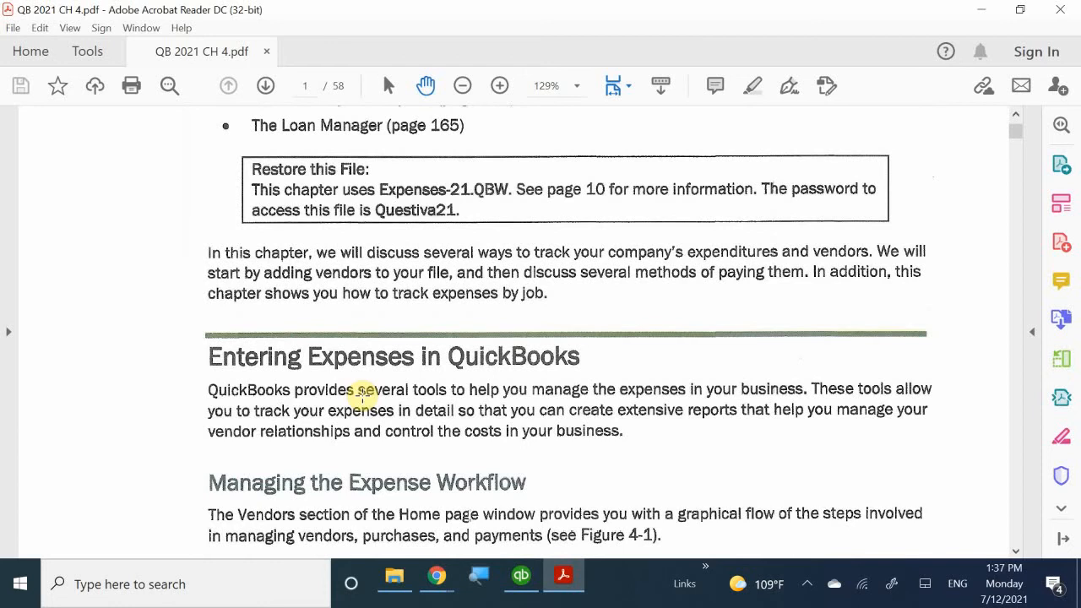
{"action": "scroll", "coordinate": [362, 393], "scroll_direction": "down", "scroll_amount": 1}
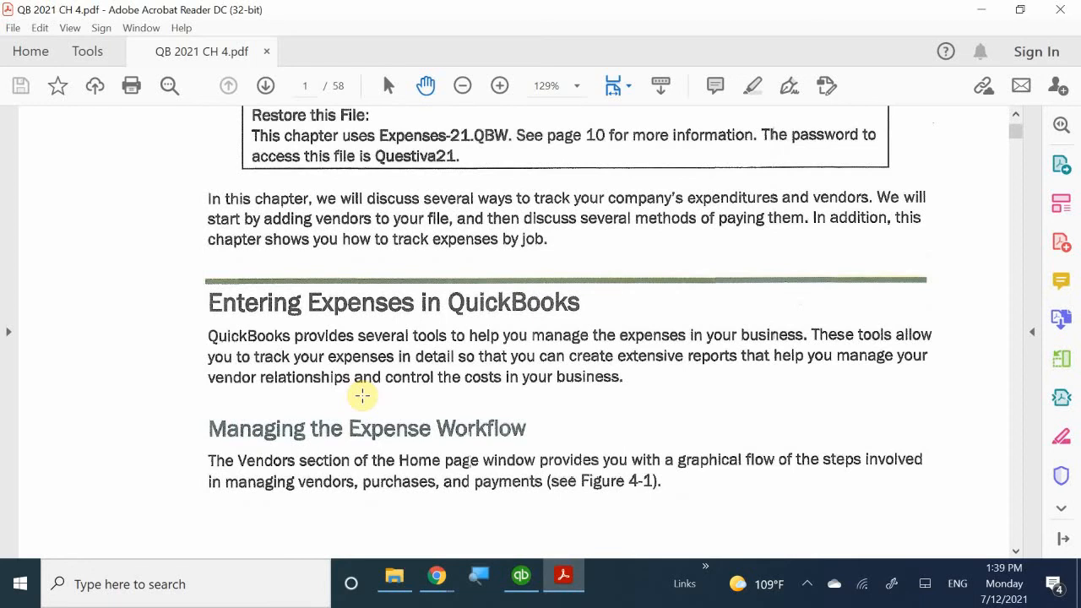
{"action": "scroll", "coordinate": [362, 395], "scroll_direction": "down", "scroll_amount": 5}
{"action": "scroll", "coordinate": [360, 403], "scroll_direction": "down", "scroll_amount": 8}
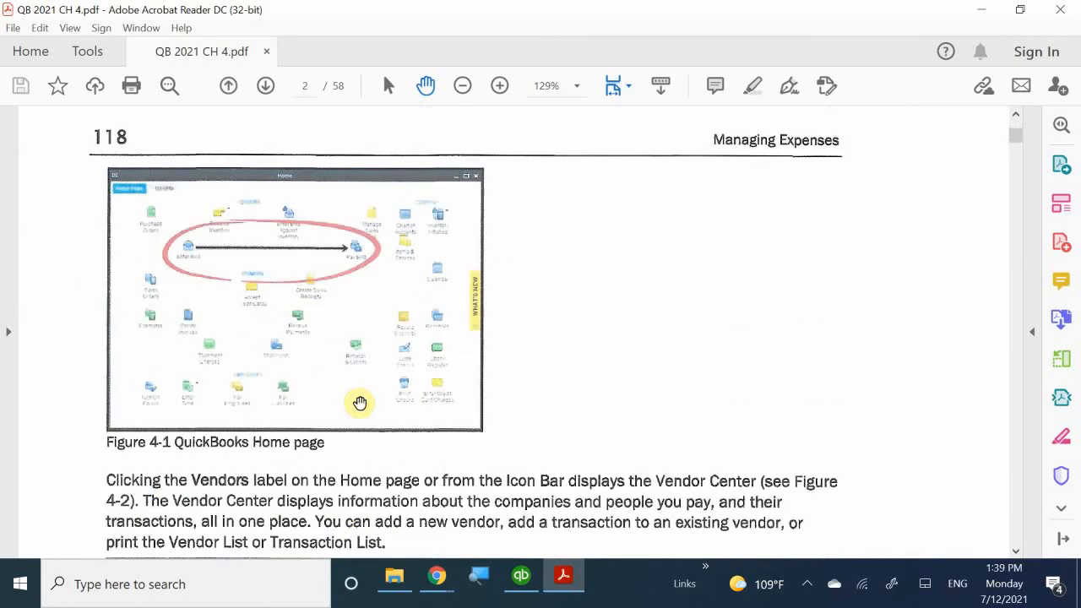
{"action": "scroll", "coordinate": [360, 403], "scroll_direction": "up", "scroll_amount": 4}
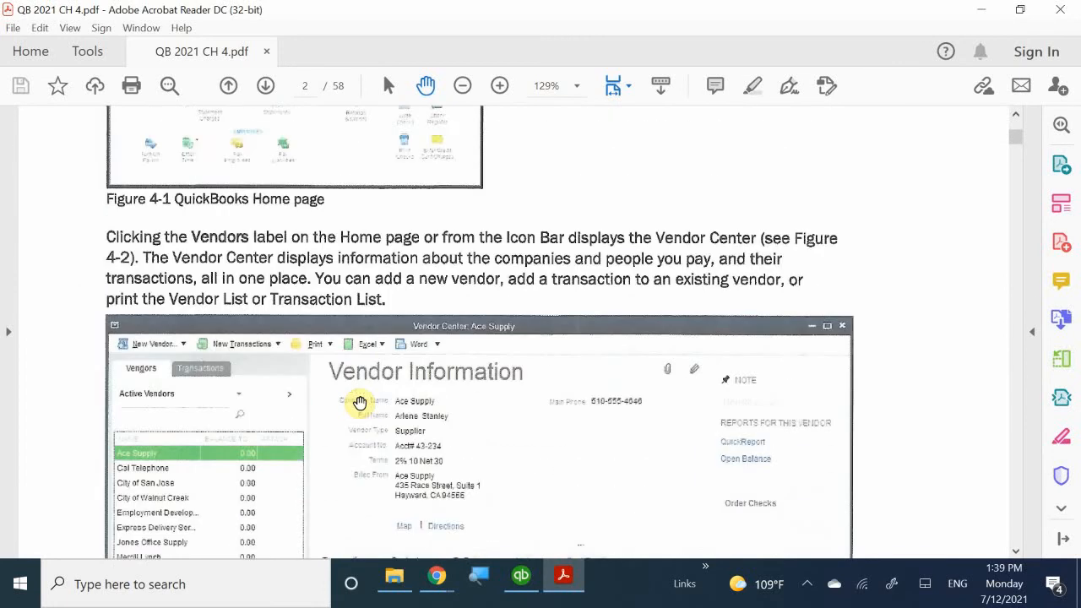
{"action": "scroll", "coordinate": [361, 403], "scroll_direction": "down", "scroll_amount": 4}
{"action": "scroll", "coordinate": [361, 403], "scroll_direction": "down", "scroll_amount": 4}
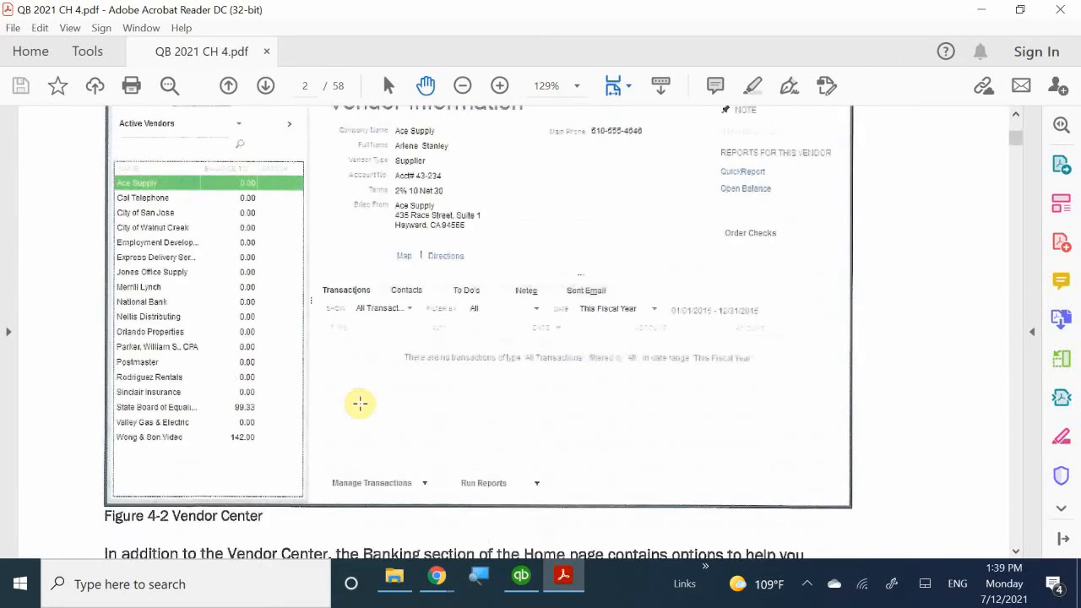
{"action": "scroll", "coordinate": [361, 403], "scroll_direction": "up", "scroll_amount": 2}
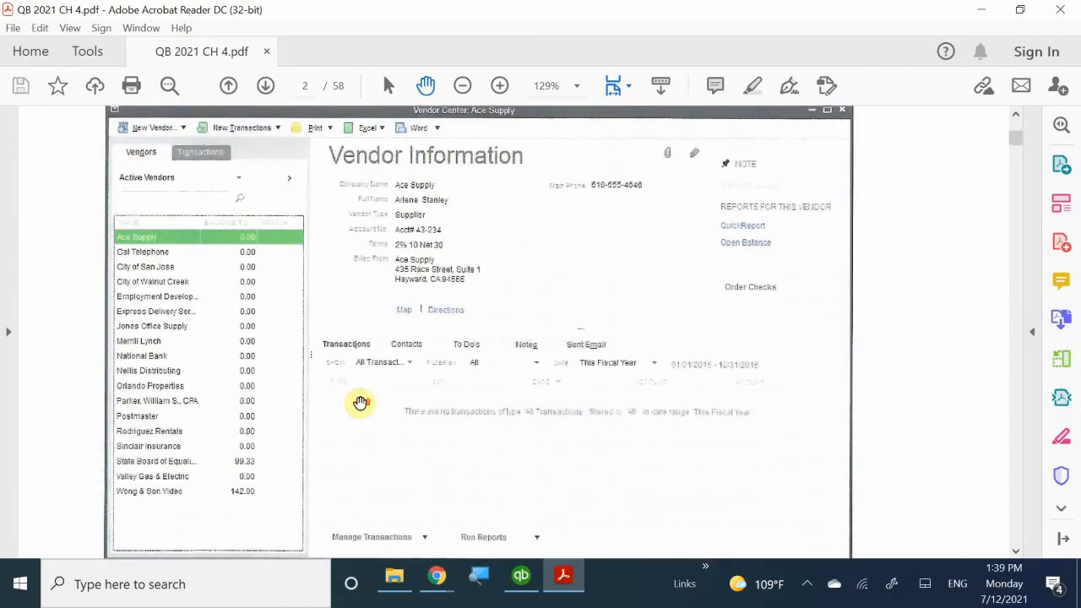
{"action": "left_click", "coordinate": [521, 577]}
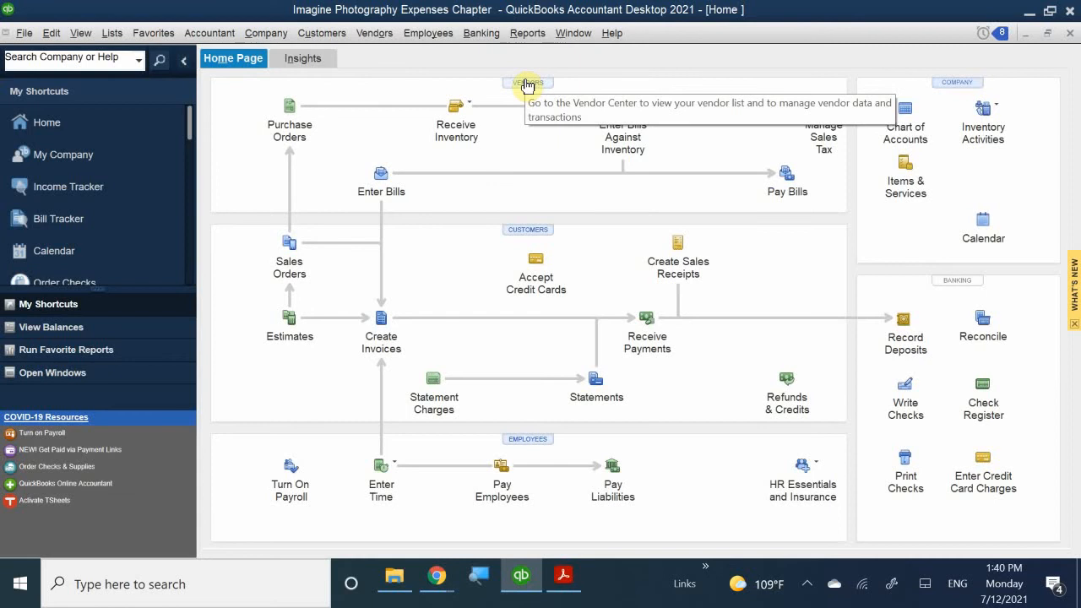
{"action": "left_click", "coordinate": [372, 33]}
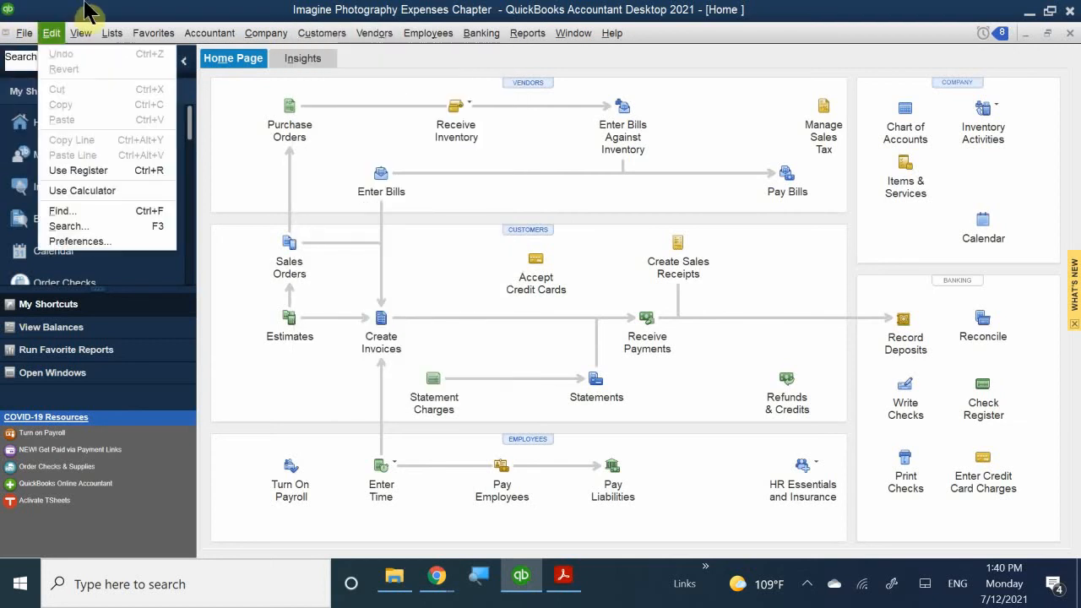
{"action": "left_click", "coordinate": [115, 4]}
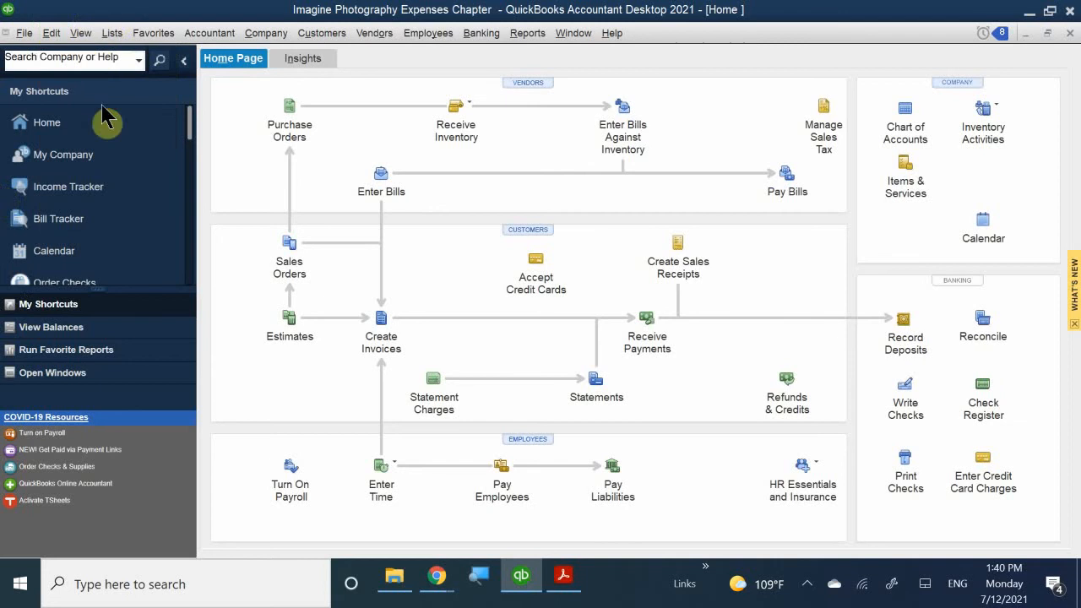
{"action": "scroll", "coordinate": [135, 224], "scroll_direction": "down", "scroll_amount": 3}
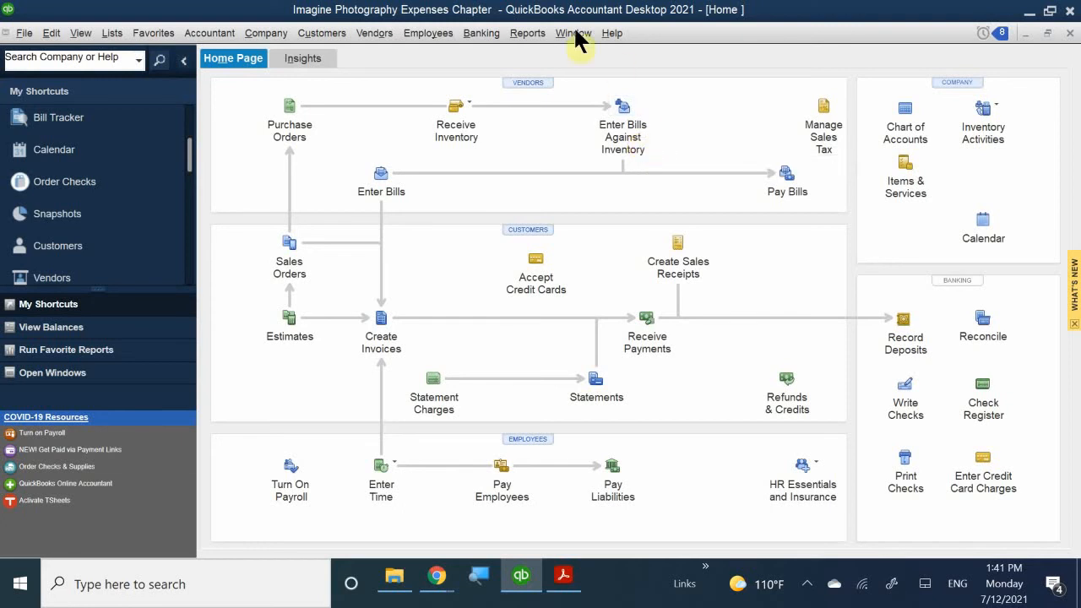
- Open the Vendor Center, widen the vendor list, and show City of Walnut Creek's details
{"action": "left_click", "coordinate": [513, 82]}
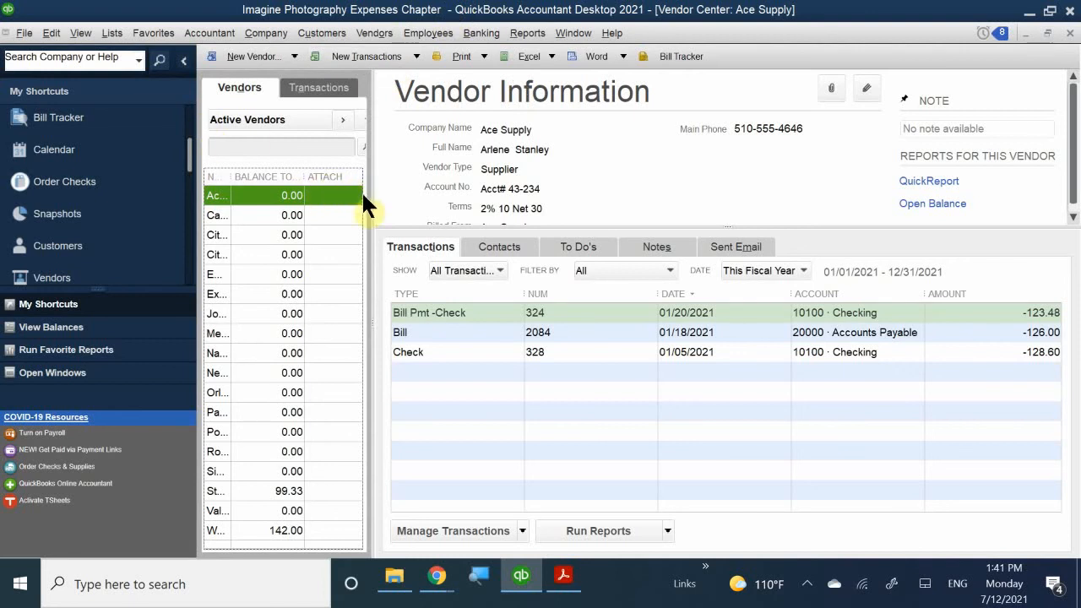
{"action": "left_click_drag", "start_coordinate": [370, 197], "coordinate": [512, 222]}
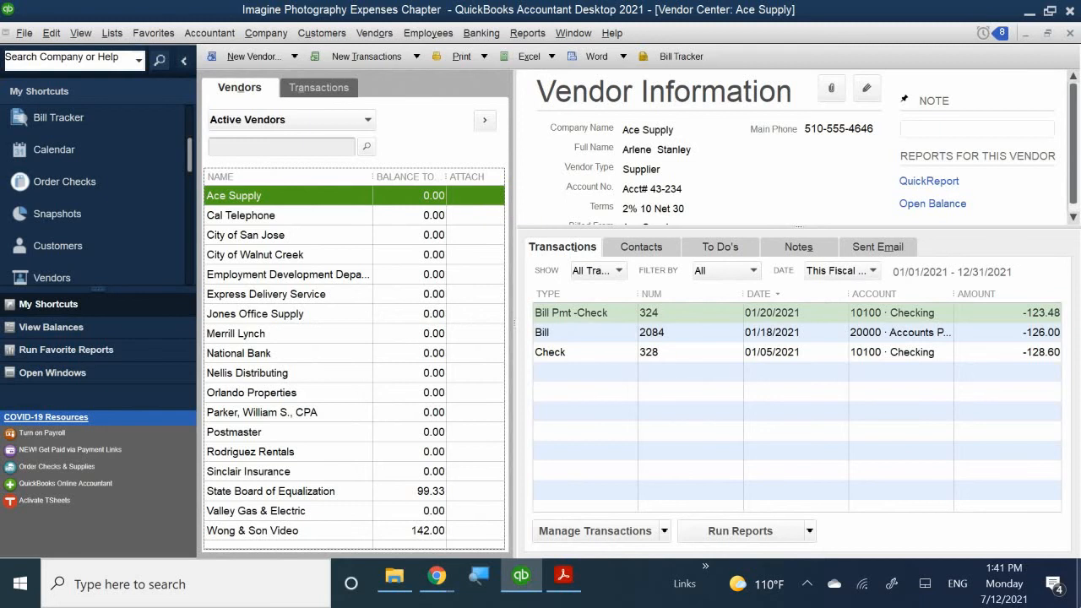
{"action": "left_click", "coordinate": [809, 586]}
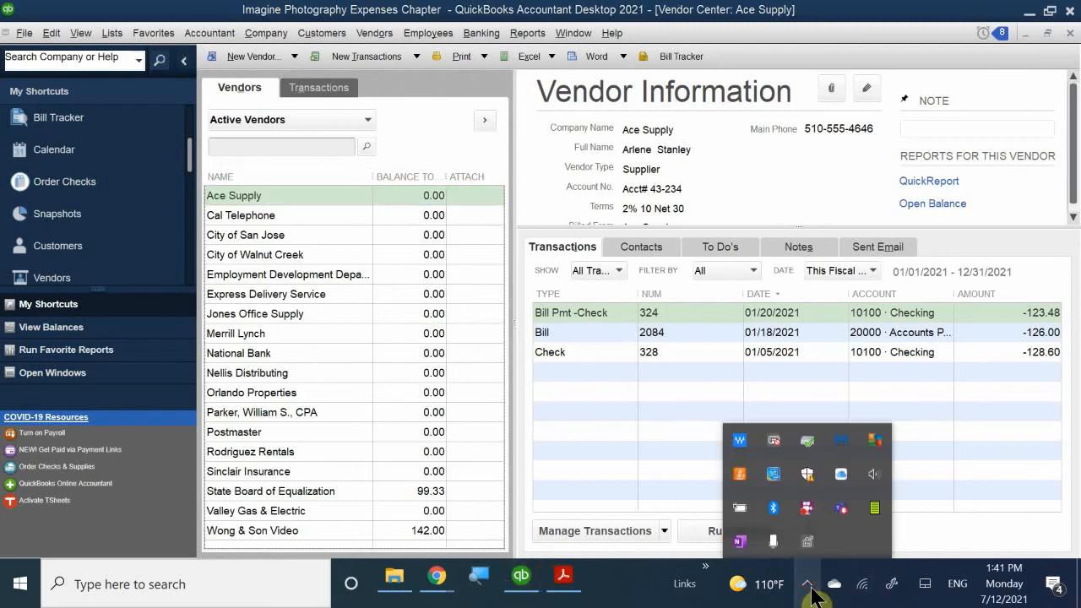
{"action": "left_click", "coordinate": [809, 586]}
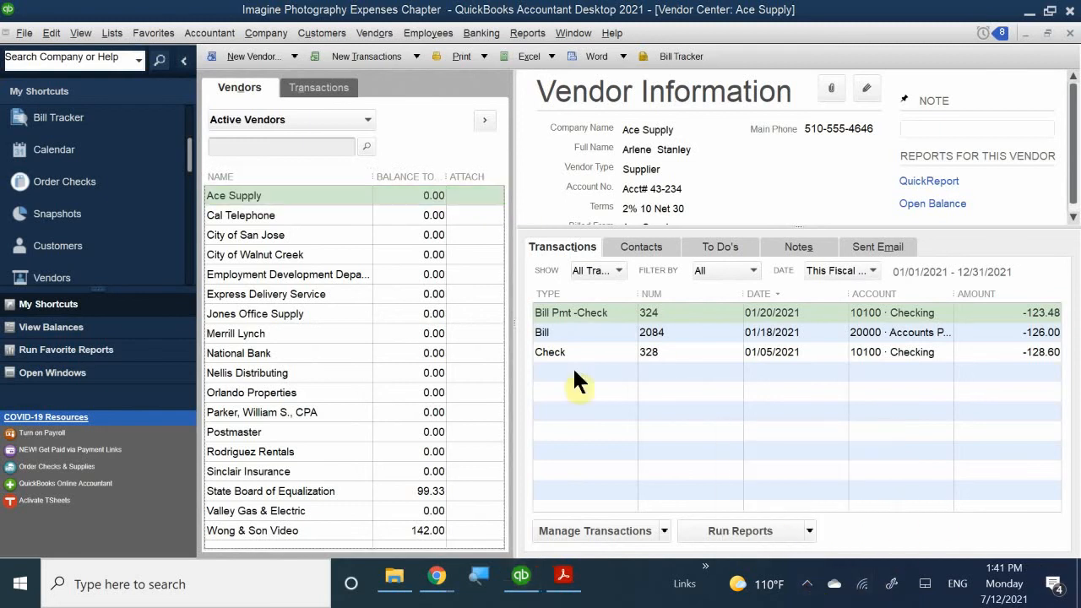
{"action": "left_click", "coordinate": [301, 253]}
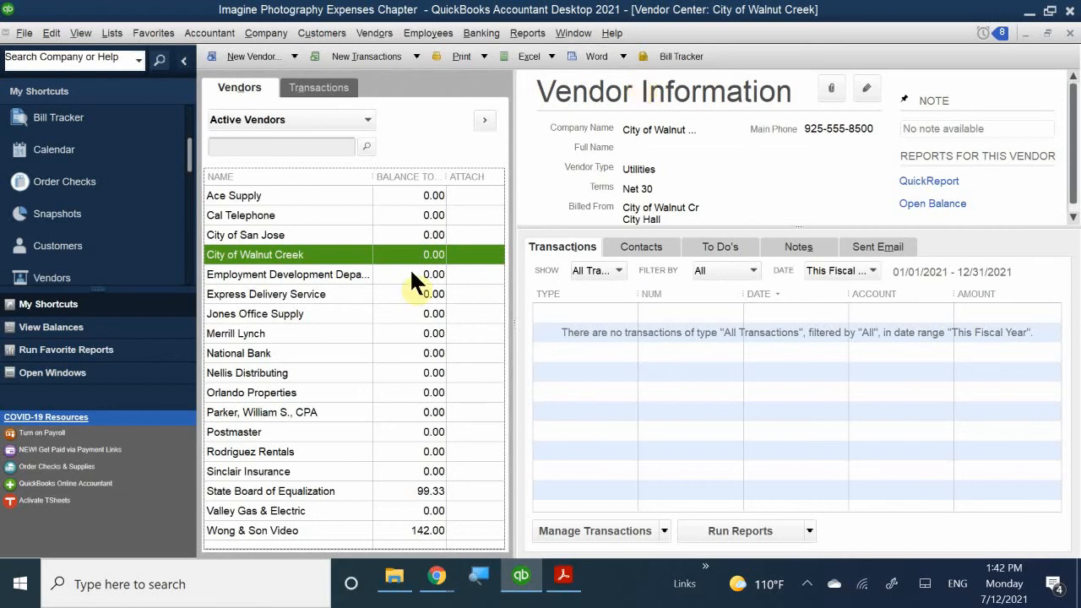
- Select Ace Supply to show its details and its bill, check and bill payment
{"action": "left_click", "coordinate": [276, 195]}
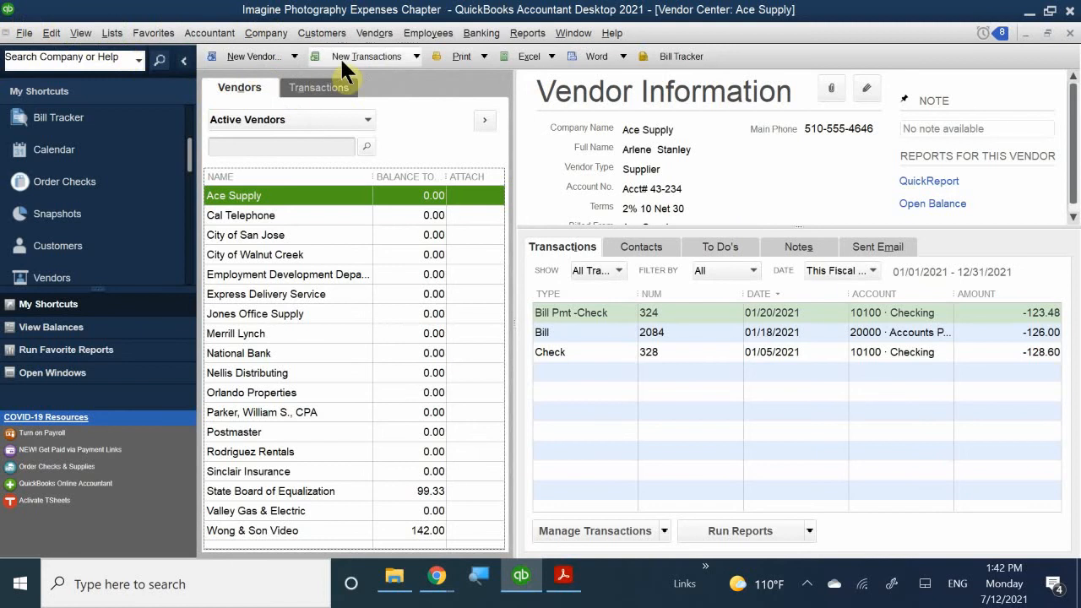
- Review the New Transactions list, then list the transactions available for Ace Supply
{"action": "left_click", "coordinate": [415, 57]}
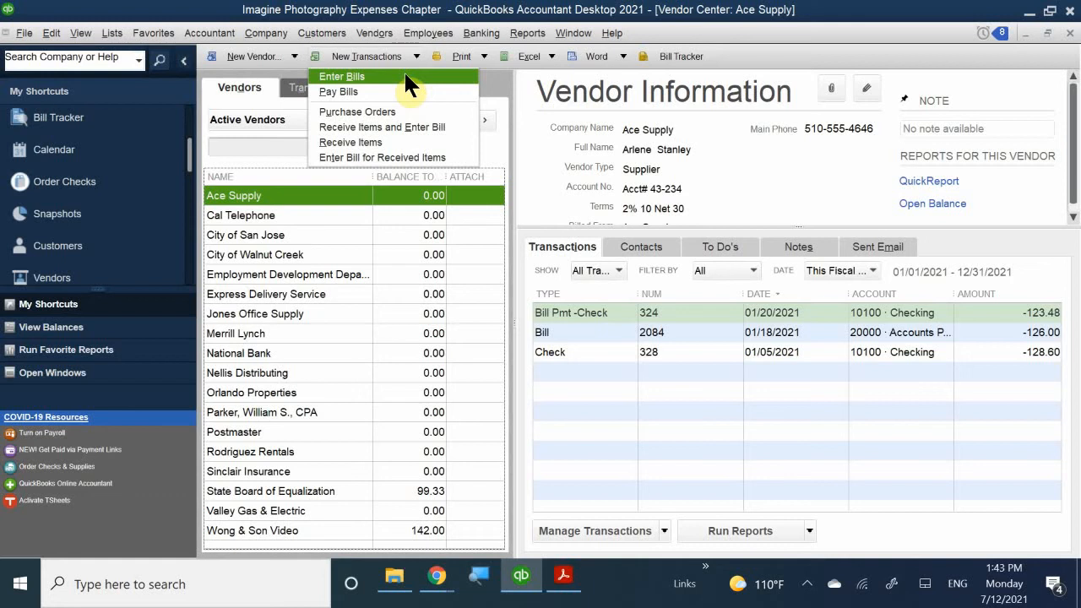
{"action": "left_click", "coordinate": [494, 74]}
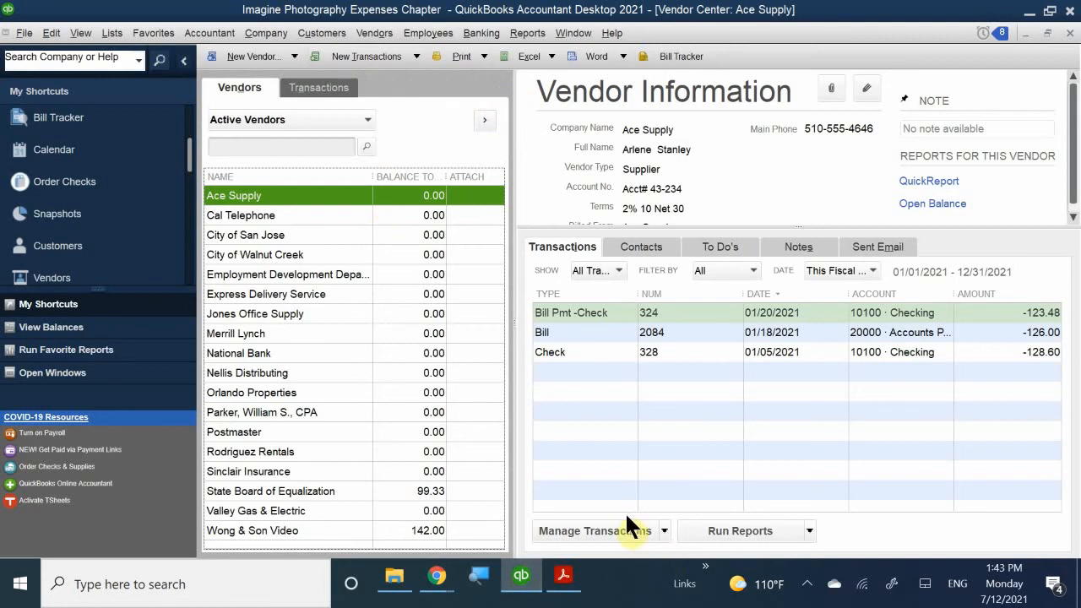
{"action": "left_click", "coordinate": [664, 531]}
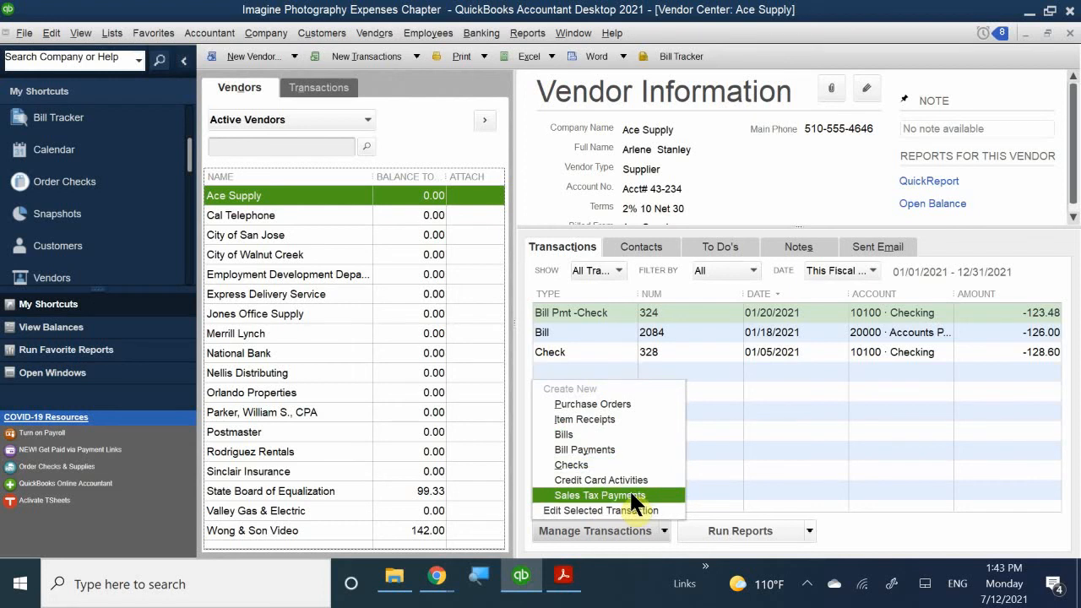
{"action": "left_click", "coordinate": [808, 530]}
{"action": "left_click", "coordinate": [804, 525]}
{"action": "left_click", "coordinate": [807, 530]}
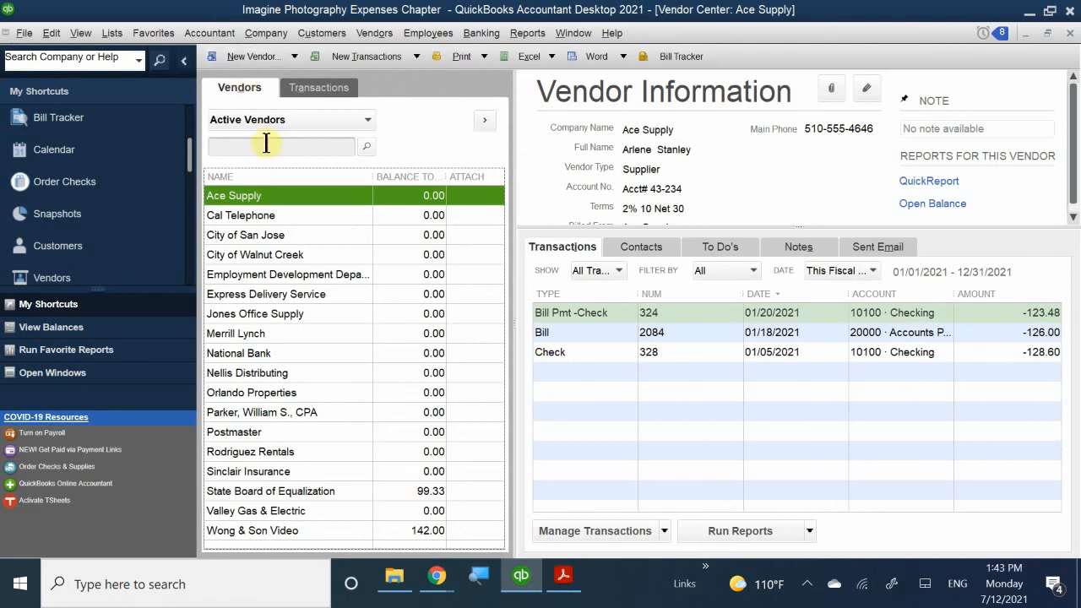
{"action": "right_click", "coordinate": [282, 188]}
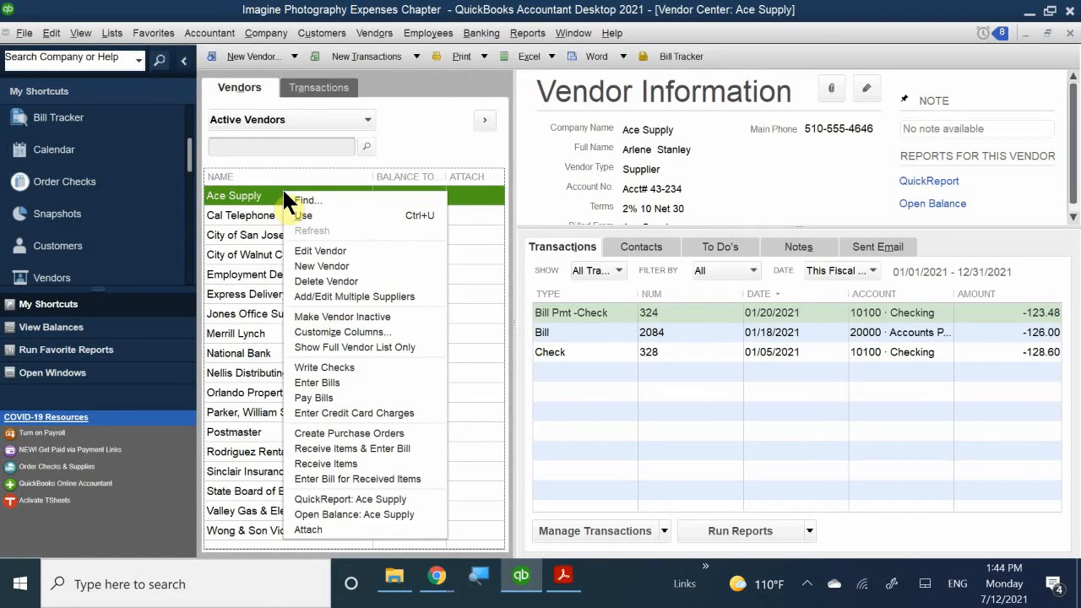
{"action": "left_click", "coordinate": [403, 15]}
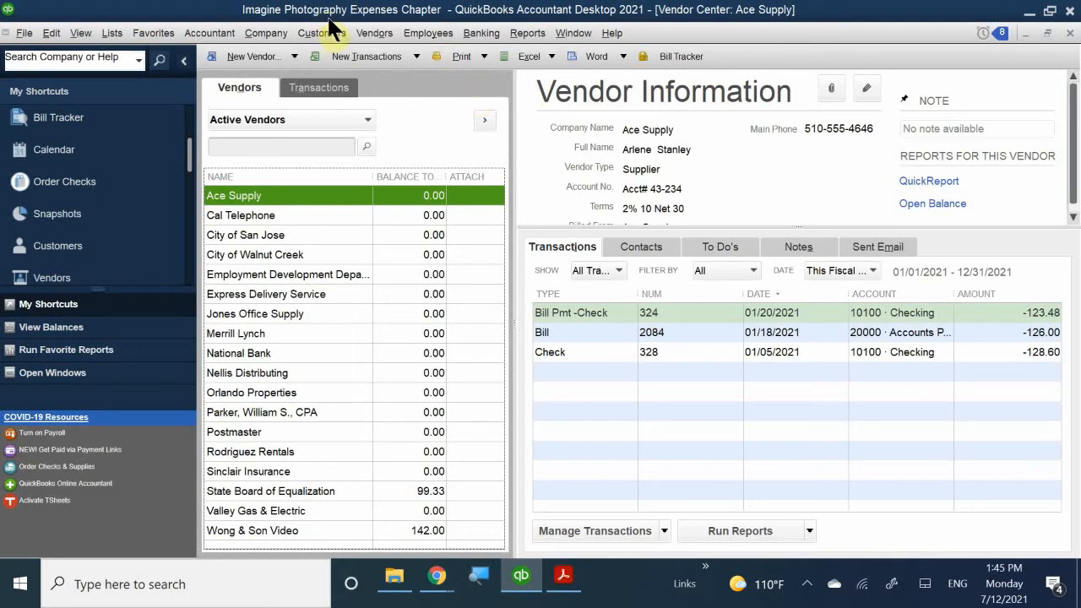
{"action": "left_click", "coordinate": [365, 34]}
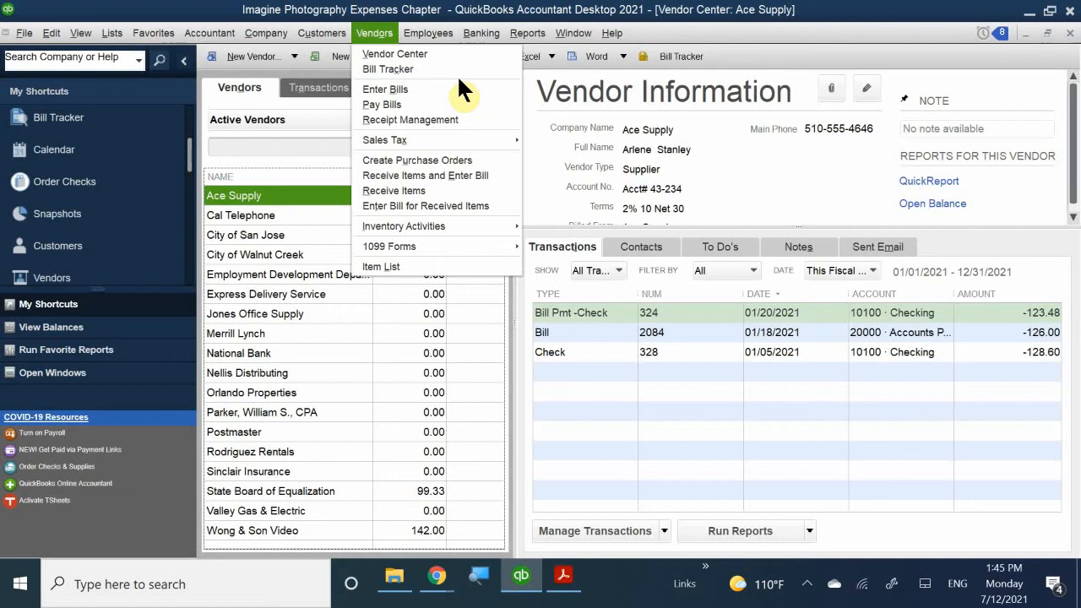
{"action": "left_click", "coordinate": [407, 11]}
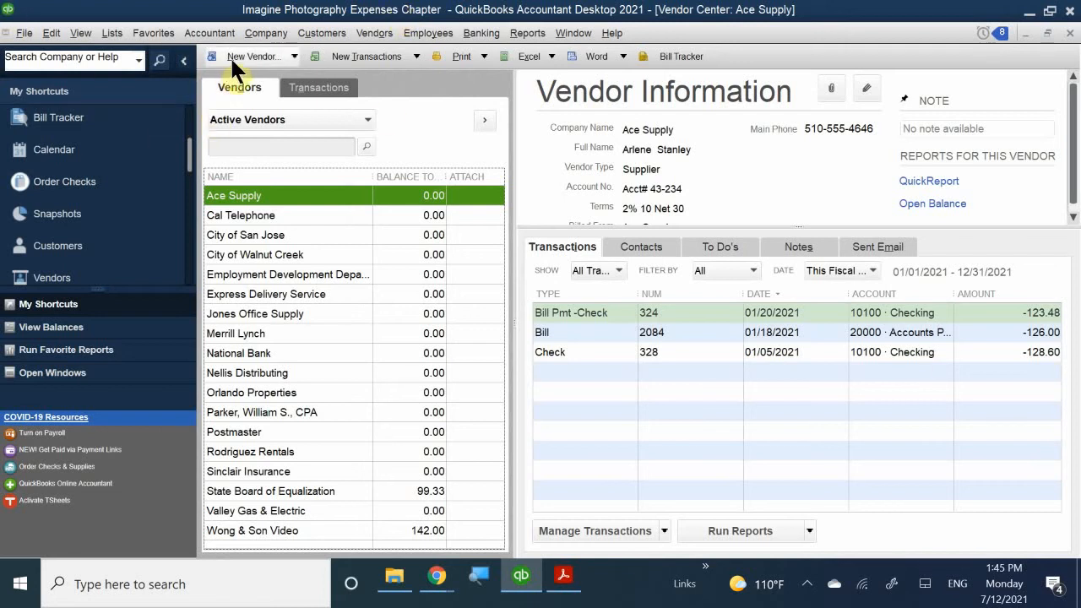
- Preview the new-vendor options and City of San Jose's context actions, leaving its details displayed
{"action": "left_click", "coordinate": [294, 56]}
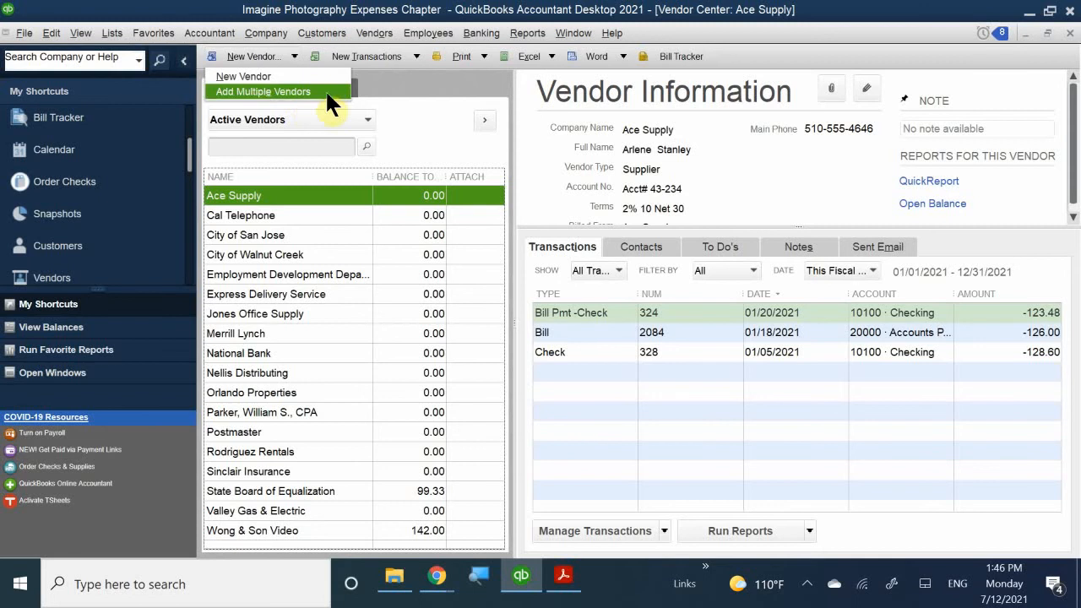
{"action": "left_click", "coordinate": [323, 10]}
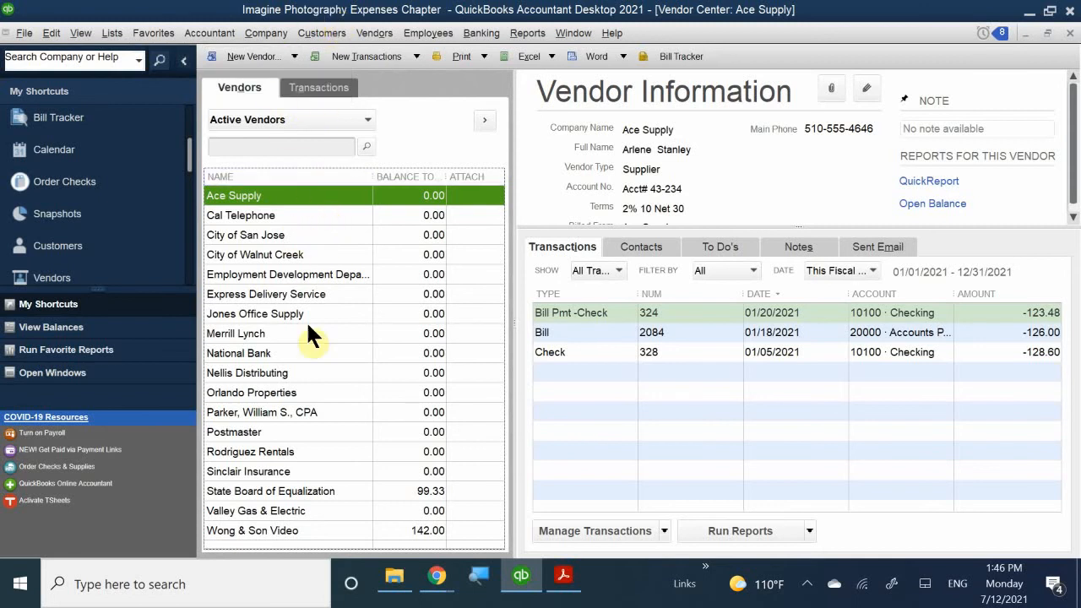
{"action": "right_click", "coordinate": [317, 236]}
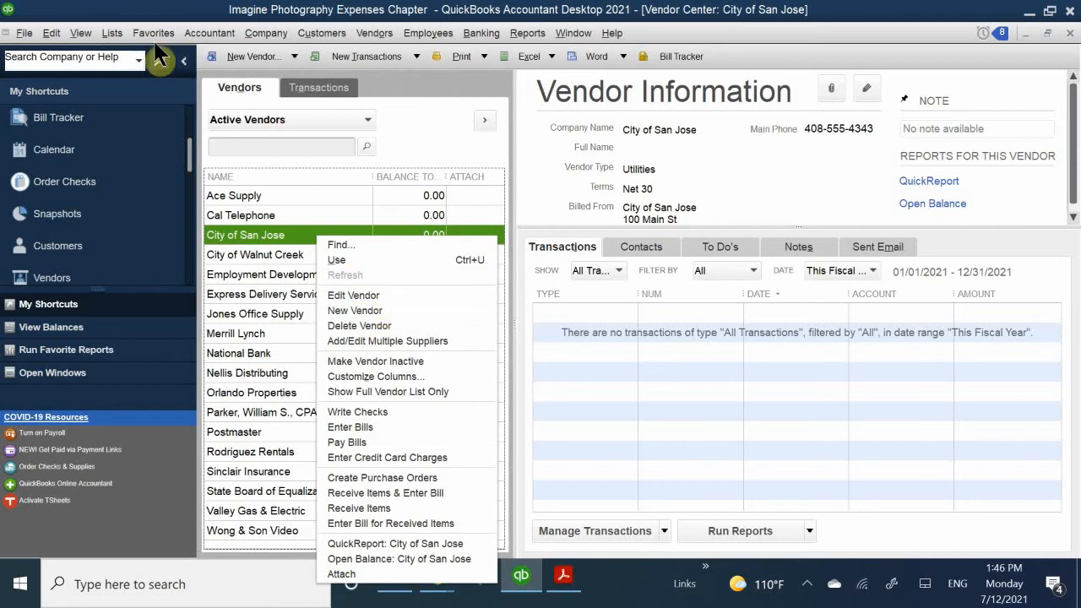
{"action": "left_click", "coordinate": [281, 12]}
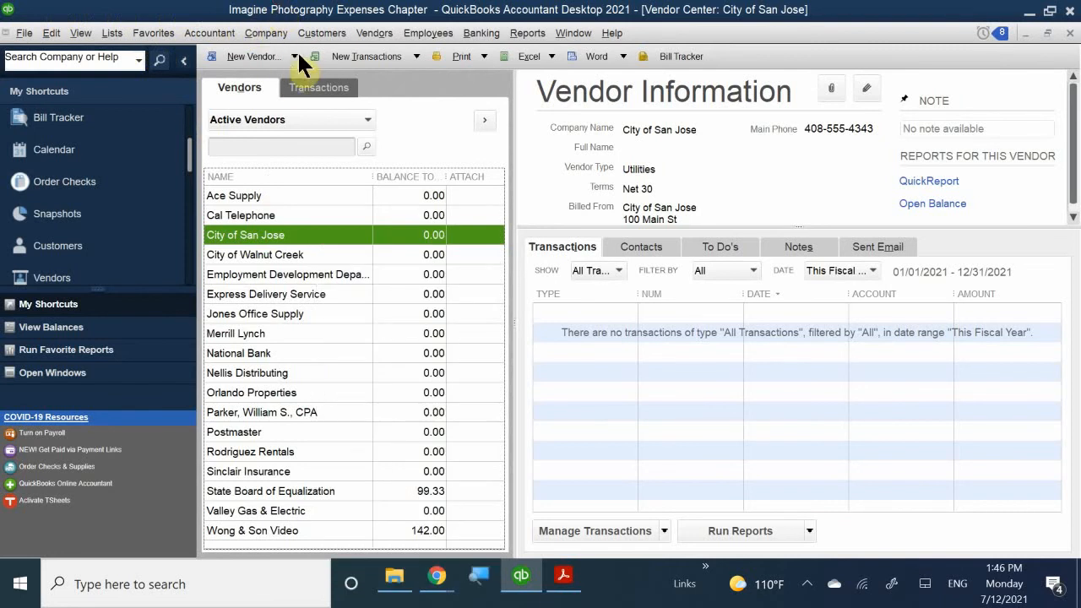
- Choose Add Multiple Vendors from the New Vendor dropdown
{"action": "left_click", "coordinate": [294, 56]}
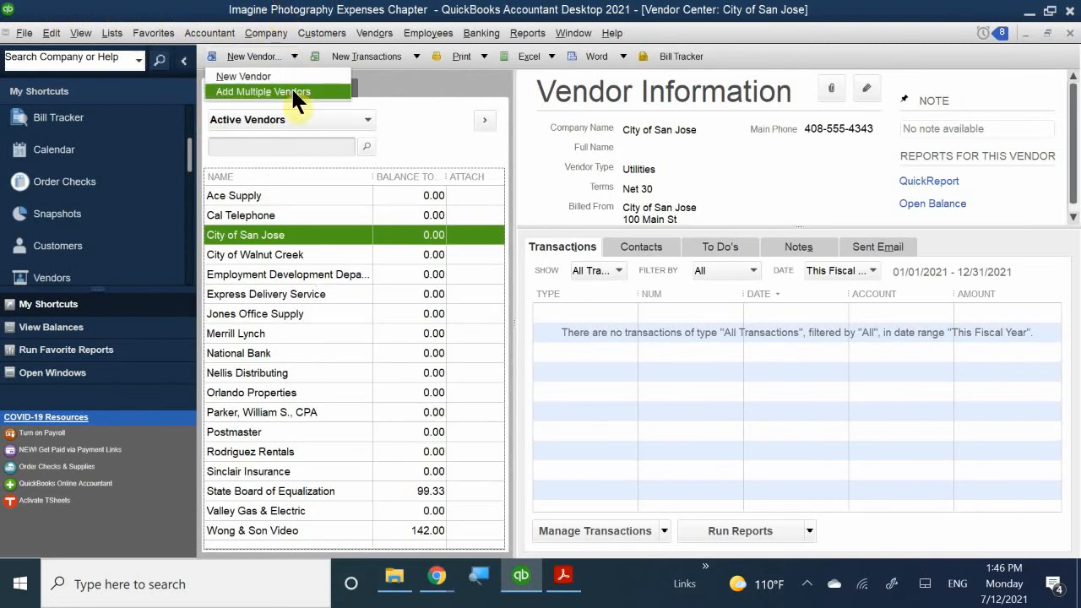
{"action": "left_click", "coordinate": [292, 89]}
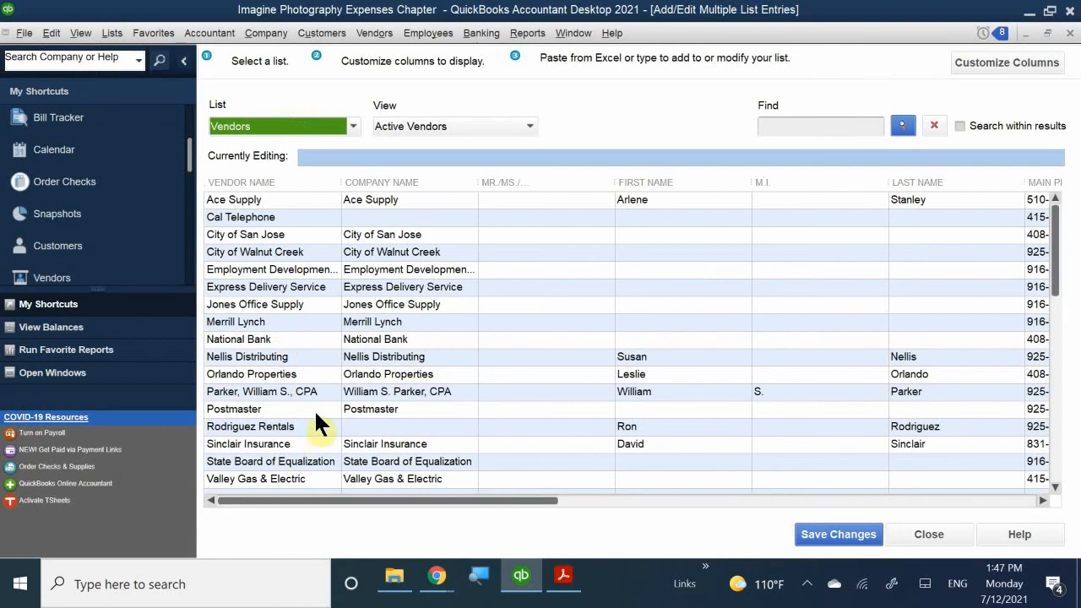
- Select the Valley Gas & Electric row, dismiss the Time Saving Tip, and close the multiple-entries window
{"action": "left_click", "coordinate": [276, 478]}
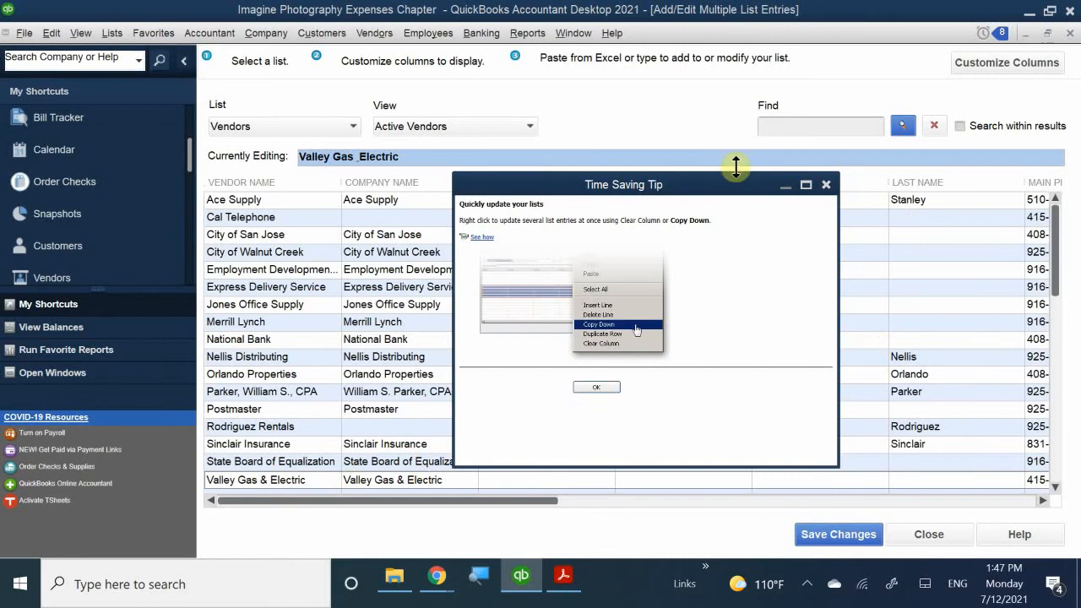
{"action": "left_click", "coordinate": [826, 186]}
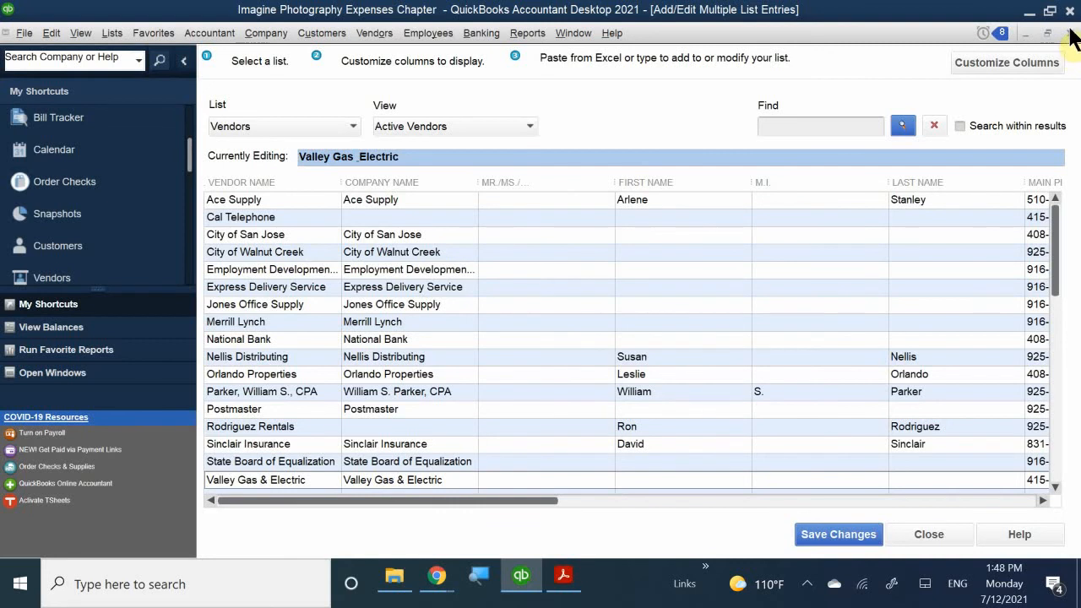
{"action": "left_click", "coordinate": [1070, 33]}
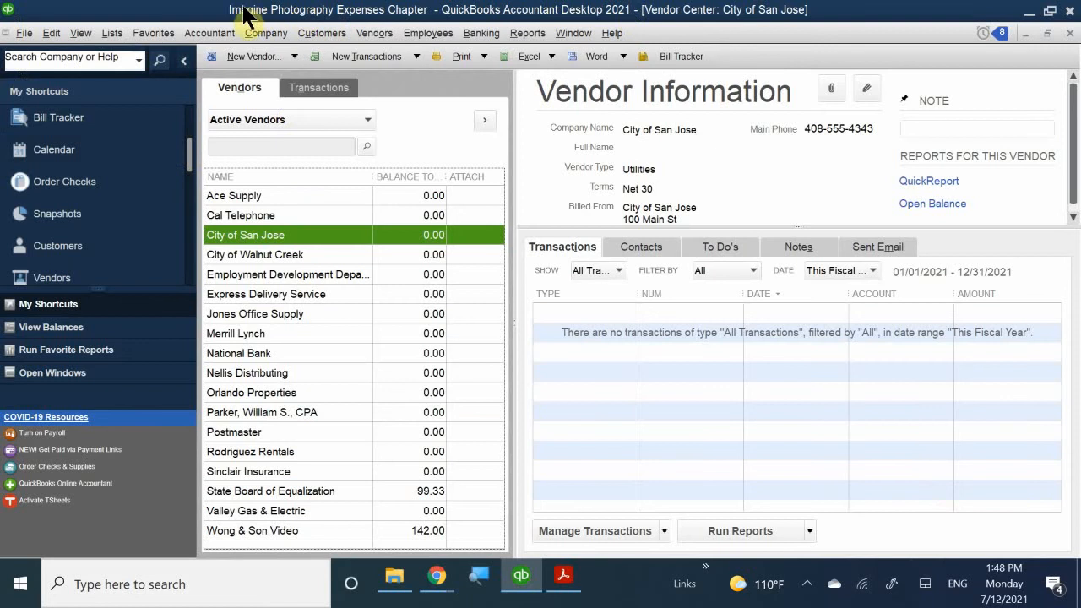
- Choose New Vendor from the New Vendor dropdown to start a blank vendor record
{"action": "left_click", "coordinate": [268, 56]}
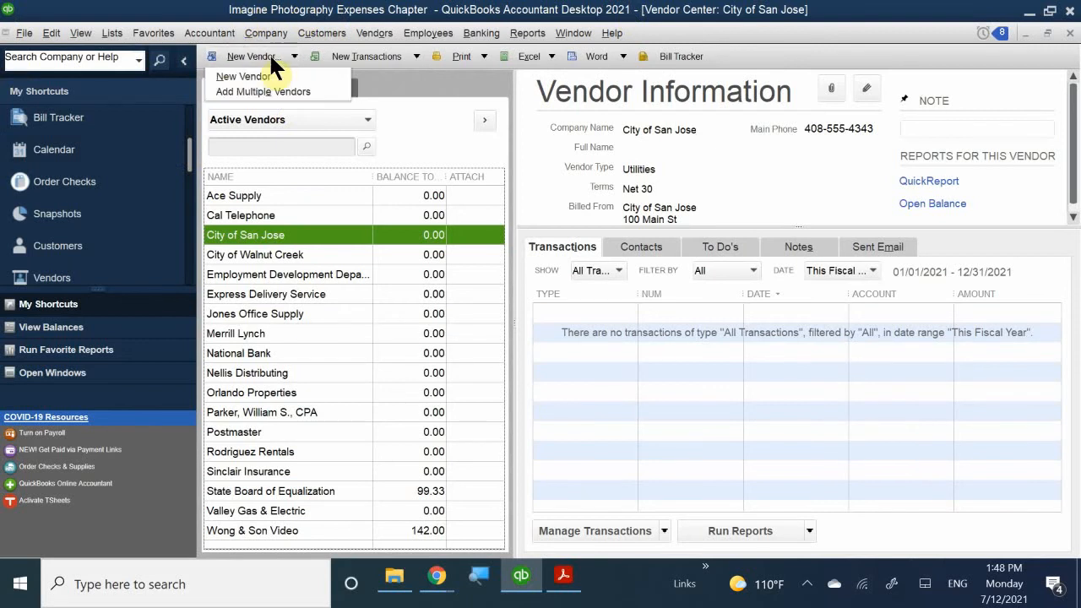
{"action": "left_click", "coordinate": [266, 75]}
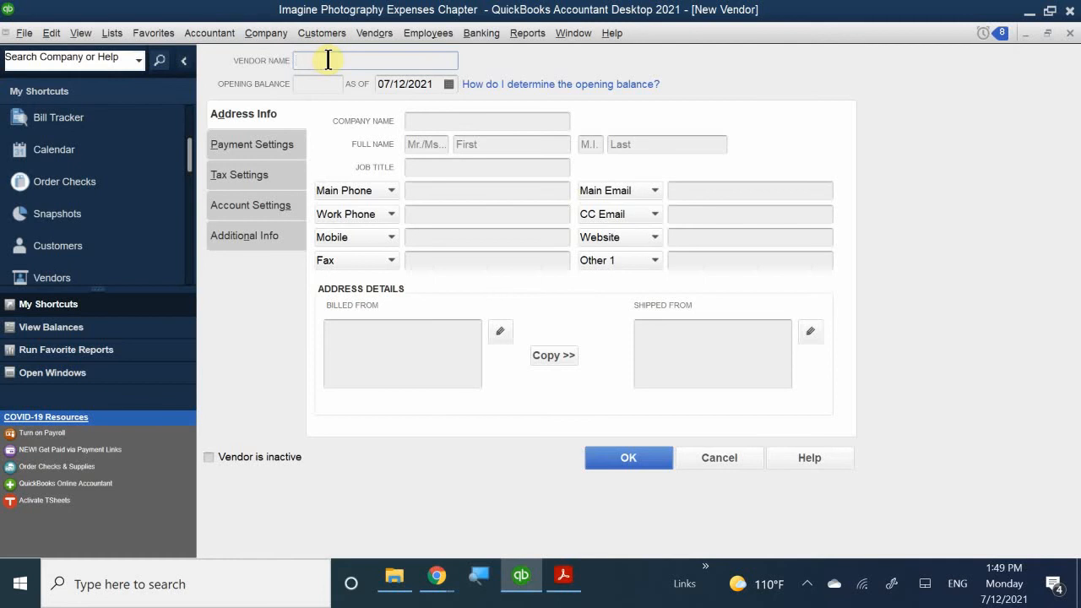
- Enter 'The shop' as the company name so it fills the vendor name and address
{"action": "left_click", "coordinate": [443, 122]}
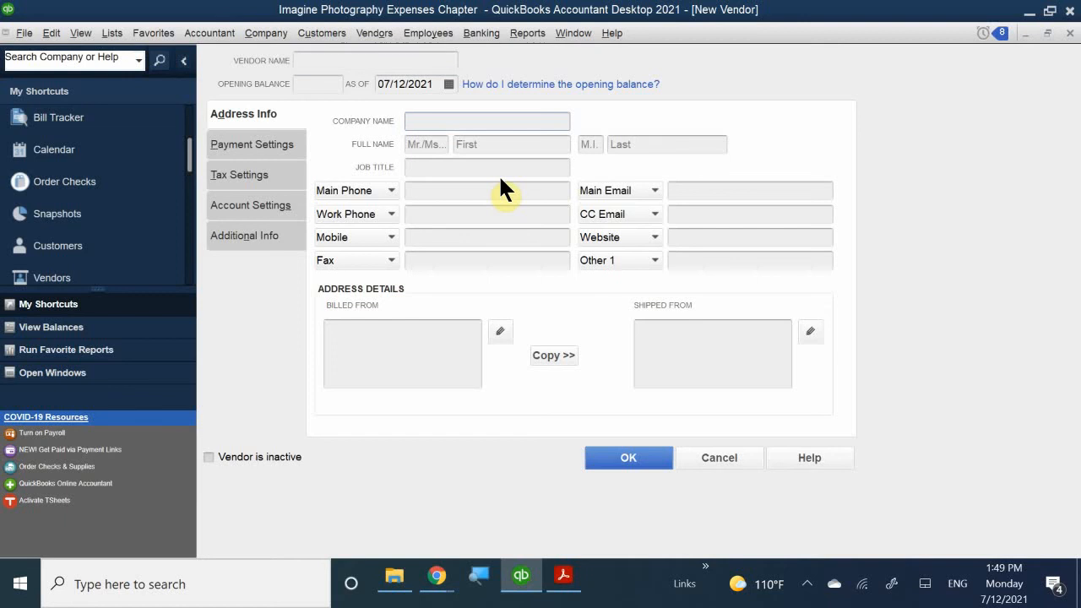
{"action": "type", "text": "n"}
{"action": "key", "text": "BackSpace"}
{"action": "type", "text": "The"}
{"action": "key", "text": "BackSpace"}
{"action": "key", "text": "BackSpace"}
{"action": "type", "text": "he sh"}
{"action": "type", "text": "p"}
{"action": "key", "text": "BackSpace"}
{"action": "type", "text": "i"}
{"action": "key", "text": "BackSpace"}
{"action": "type", "text": "op"}
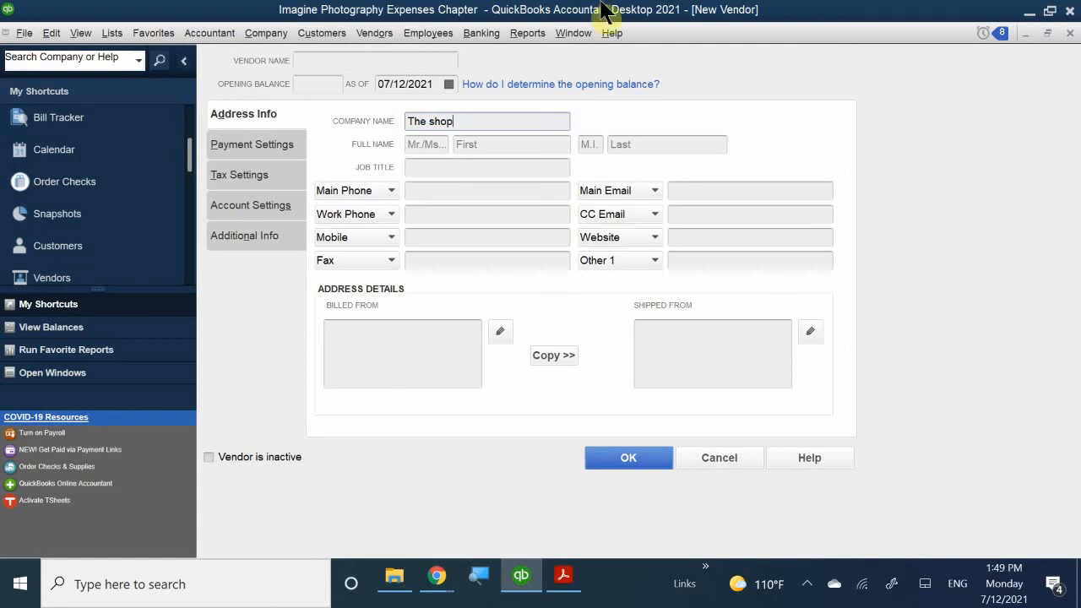
{"action": "left_click", "coordinate": [466, 166]}
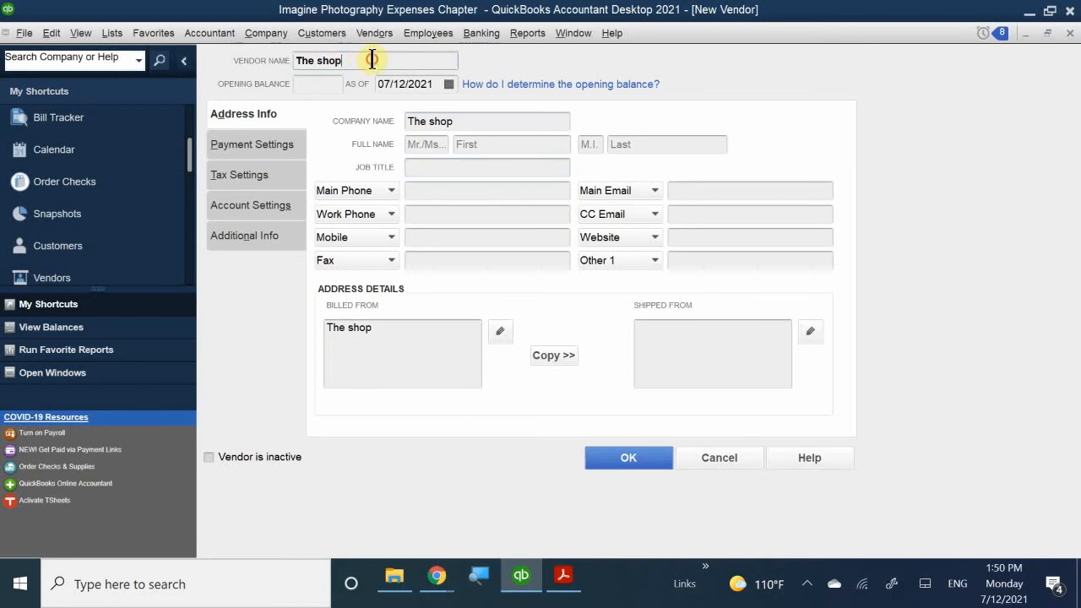
- Replace the vendor name 'The shop' with 'Boswell Consultants'
{"action": "left_click_drag", "start_coordinate": [372, 60], "coordinate": [251, 31]}
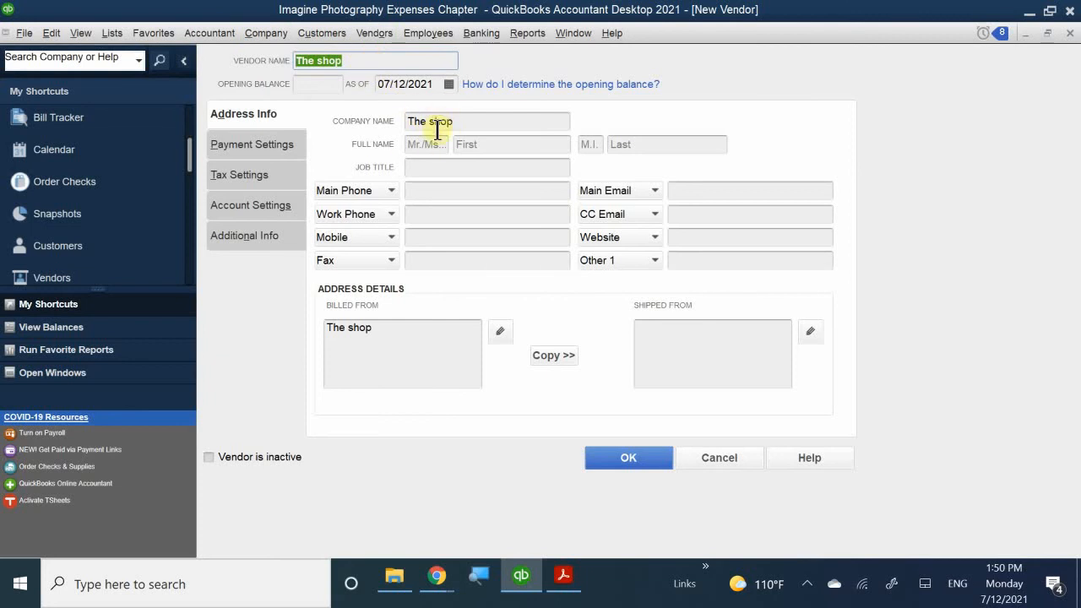
{"action": "left_click", "coordinate": [354, 60]}
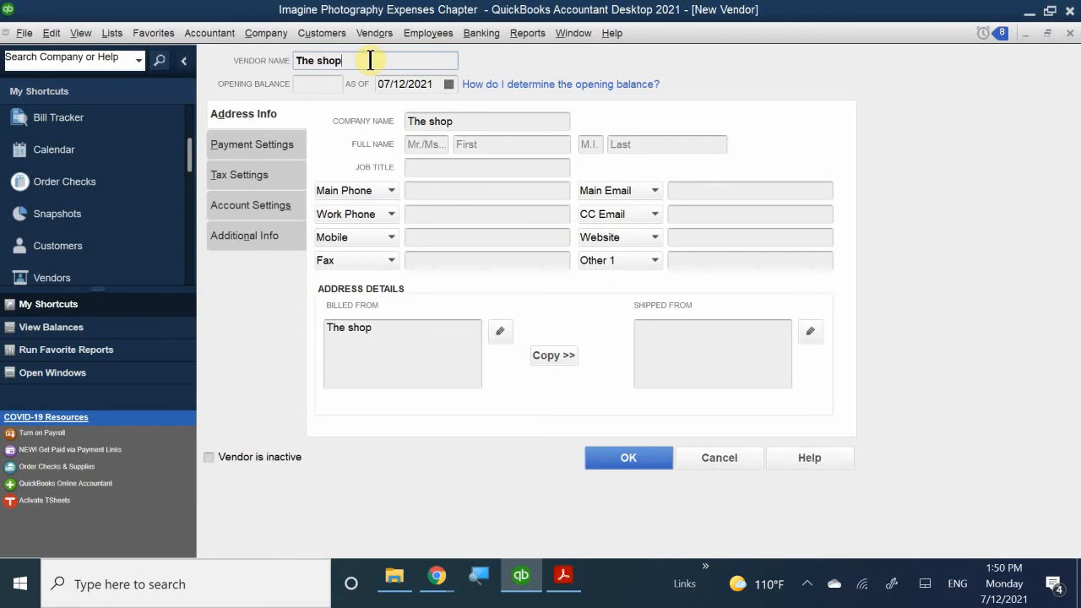
{"action": "left_click_drag", "start_coordinate": [370, 60], "coordinate": [181, 44]}
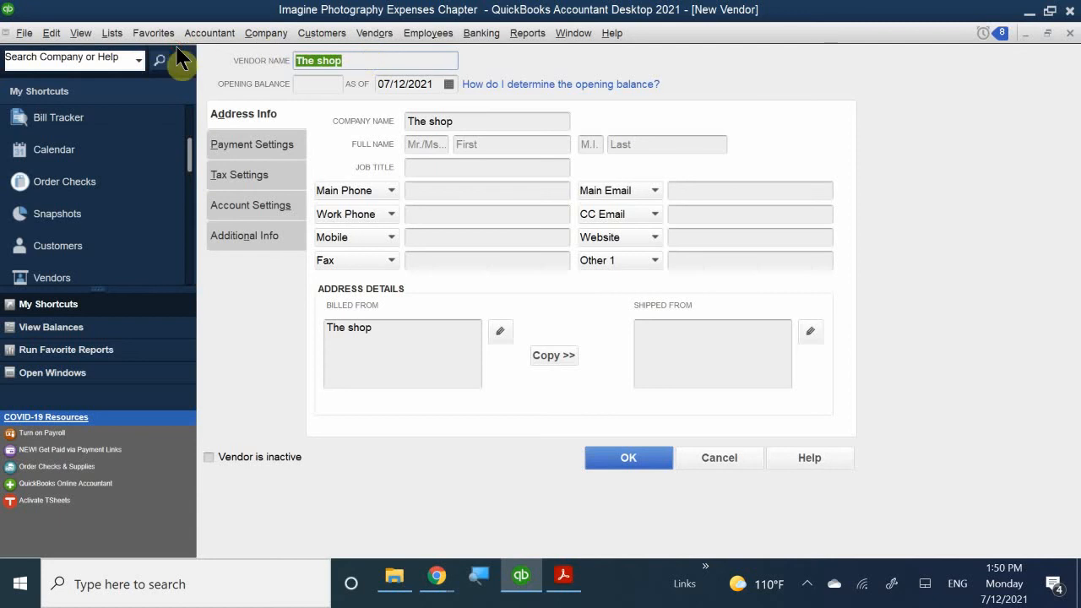
{"action": "key", "text": "BackSpace"}
{"action": "type", "text": "Boswell Const"}
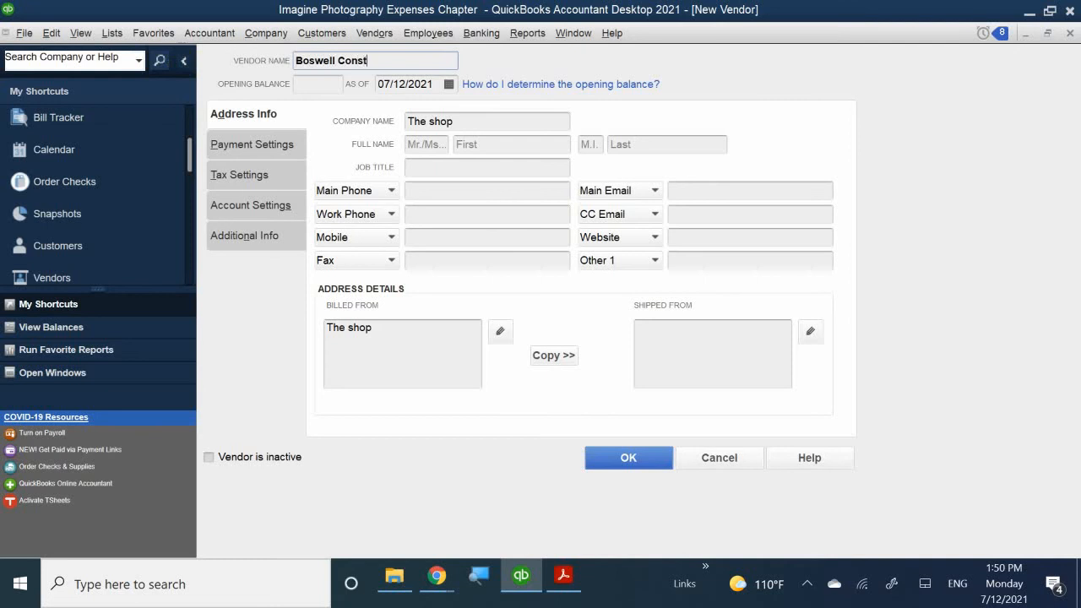
{"action": "key", "text": "BackSpace"}
{"action": "type", "text": "ultants"}
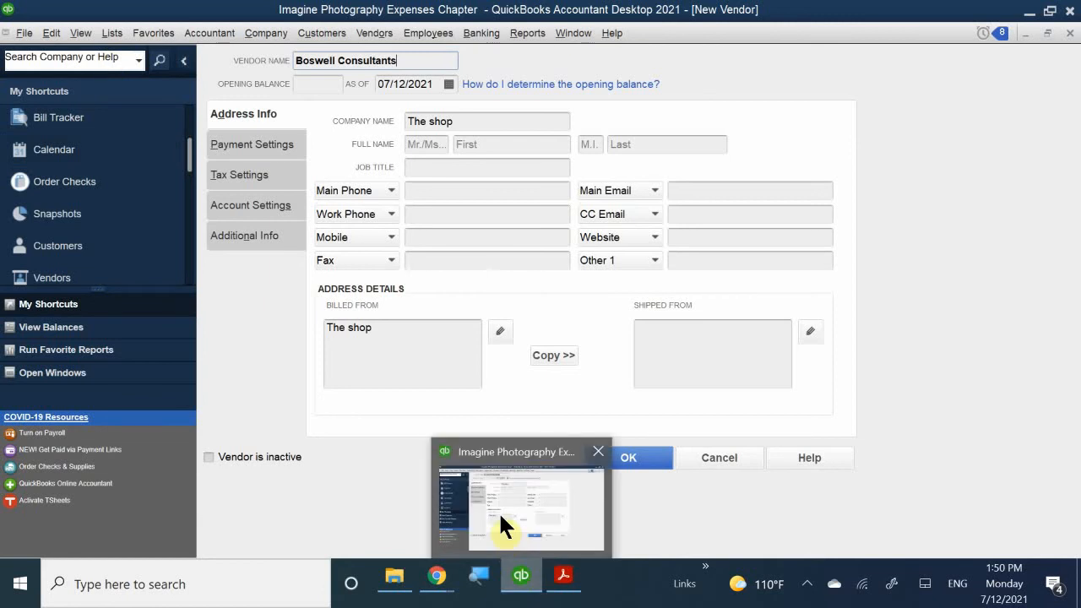
- Switch to the QB 2021 CH 4.pdf guide and scroll to Step 7 and Figure 4-8 on page 6
{"action": "mouse_move", "coordinate": [563, 577]}
{"action": "left_click", "coordinate": [541, 526]}
{"action": "scroll", "coordinate": [490, 428], "scroll_direction": "down", "scroll_amount": 10}
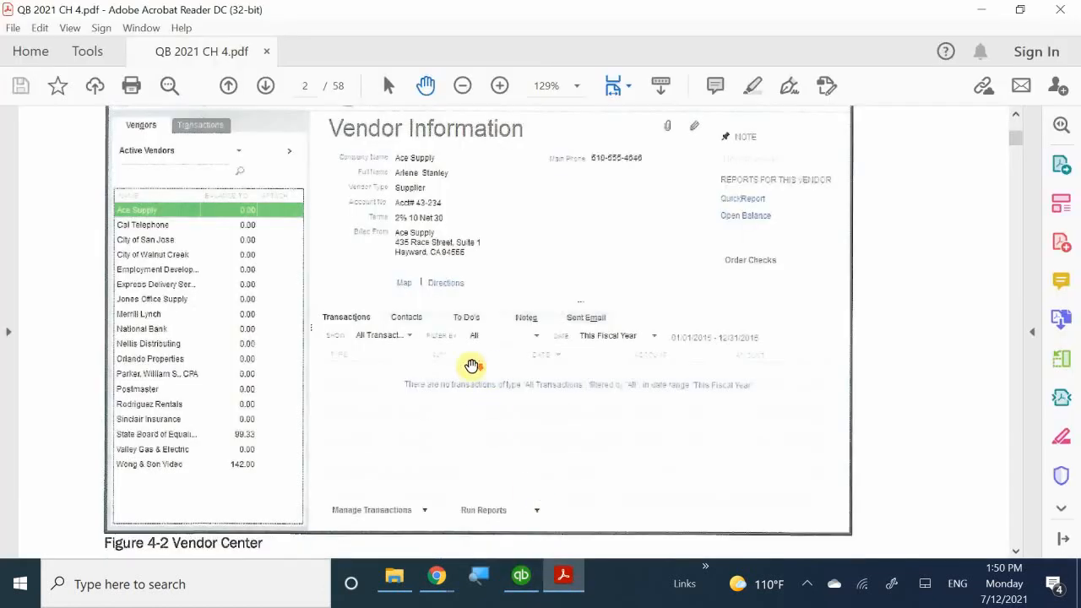
{"action": "scroll", "coordinate": [425, 311], "scroll_direction": "down", "scroll_amount": 15}
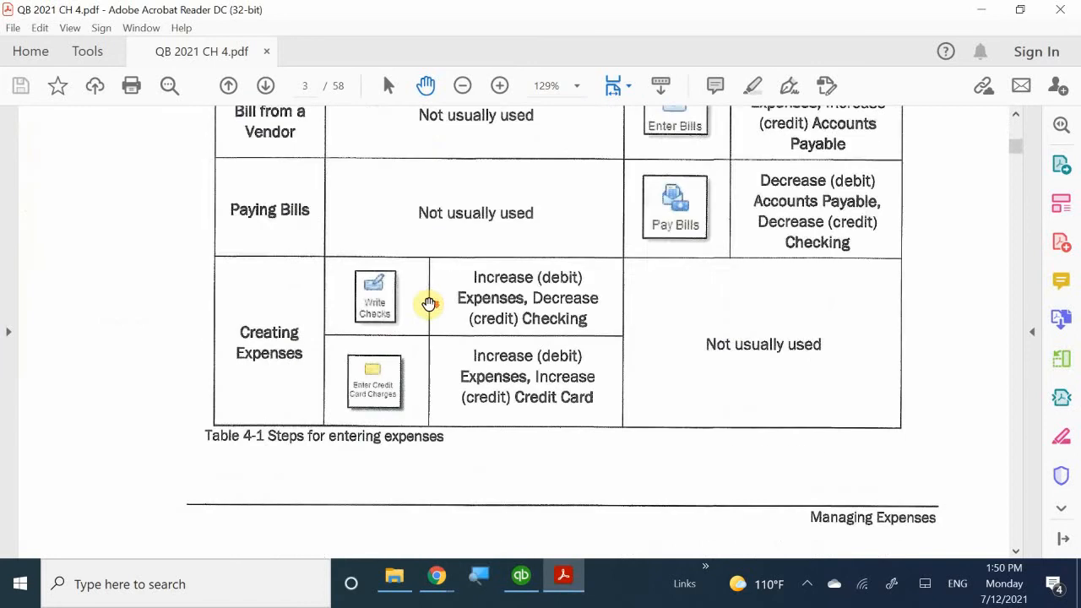
{"action": "scroll", "coordinate": [428, 302], "scroll_direction": "down", "scroll_amount": 5}
{"action": "scroll", "coordinate": [428, 301], "scroll_direction": "up", "scroll_amount": 5}
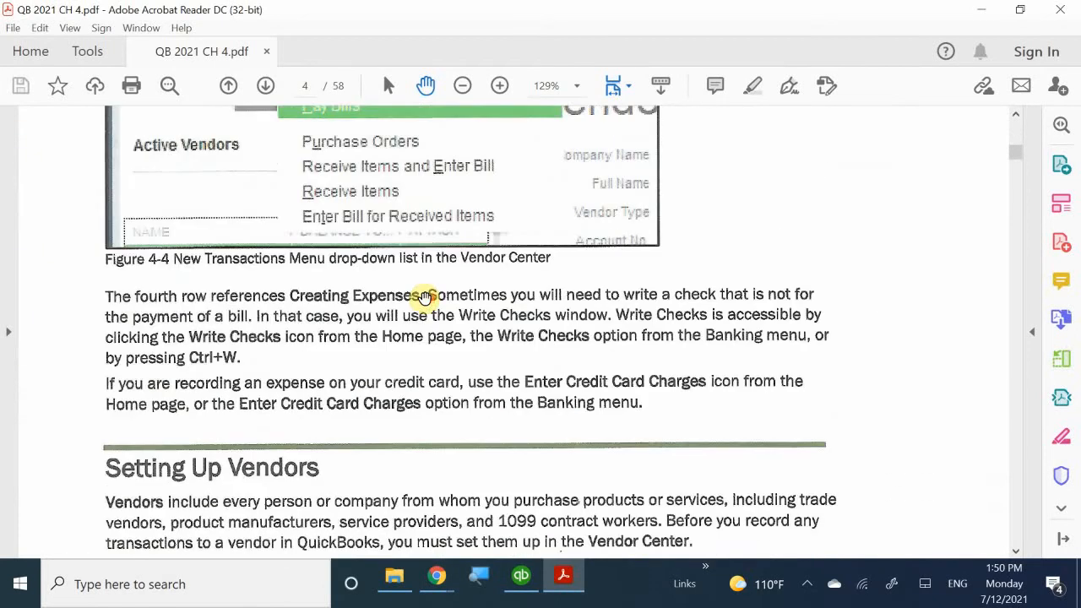
{"action": "scroll", "coordinate": [427, 300], "scroll_direction": "down", "scroll_amount": 5}
{"action": "scroll", "coordinate": [424, 297], "scroll_direction": "down", "scroll_amount": 15}
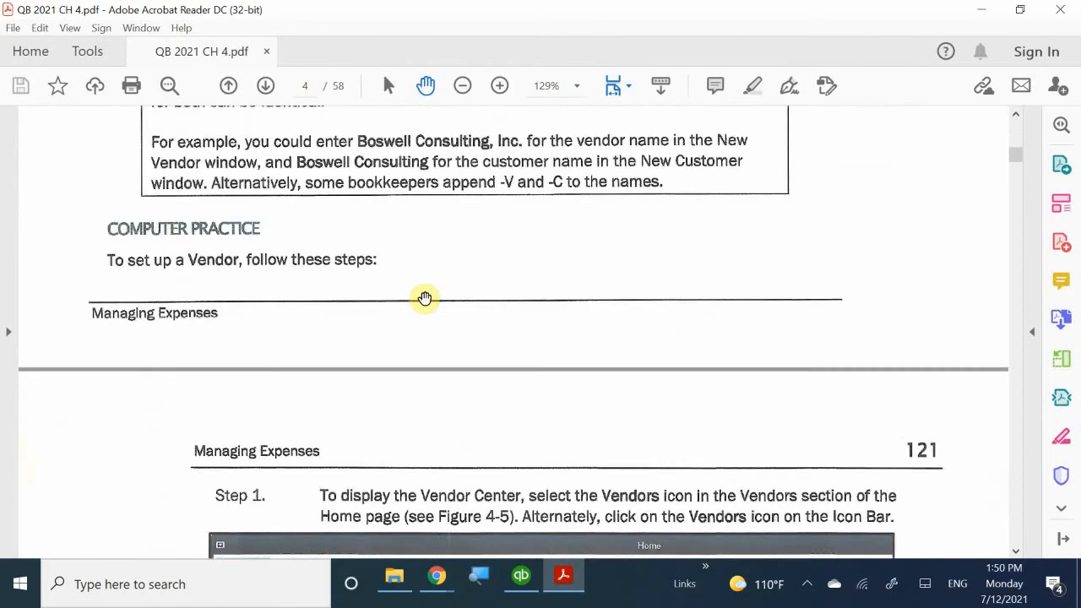
{"action": "scroll", "coordinate": [425, 299], "scroll_direction": "down", "scroll_amount": 10}
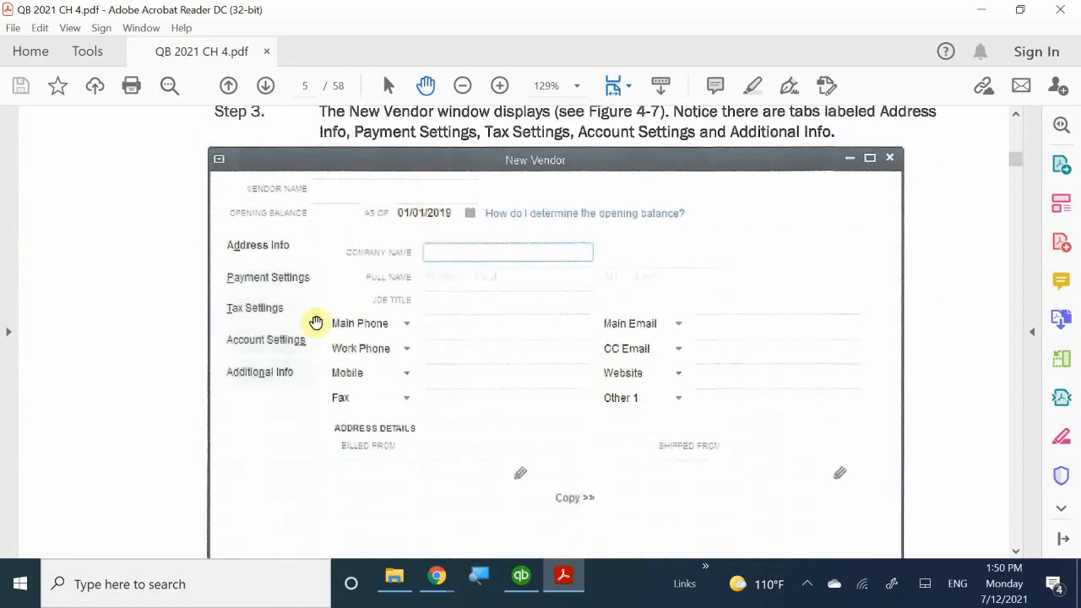
{"action": "scroll", "coordinate": [513, 388], "scroll_direction": "down", "scroll_amount": 10}
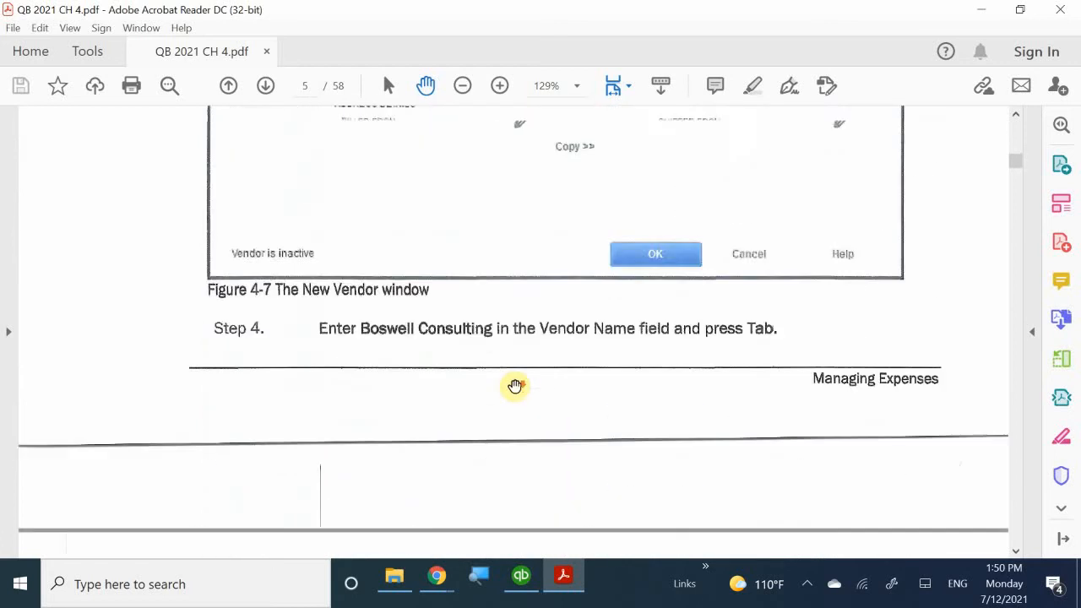
{"action": "scroll", "coordinate": [515, 387], "scroll_direction": "down", "scroll_amount": 10}
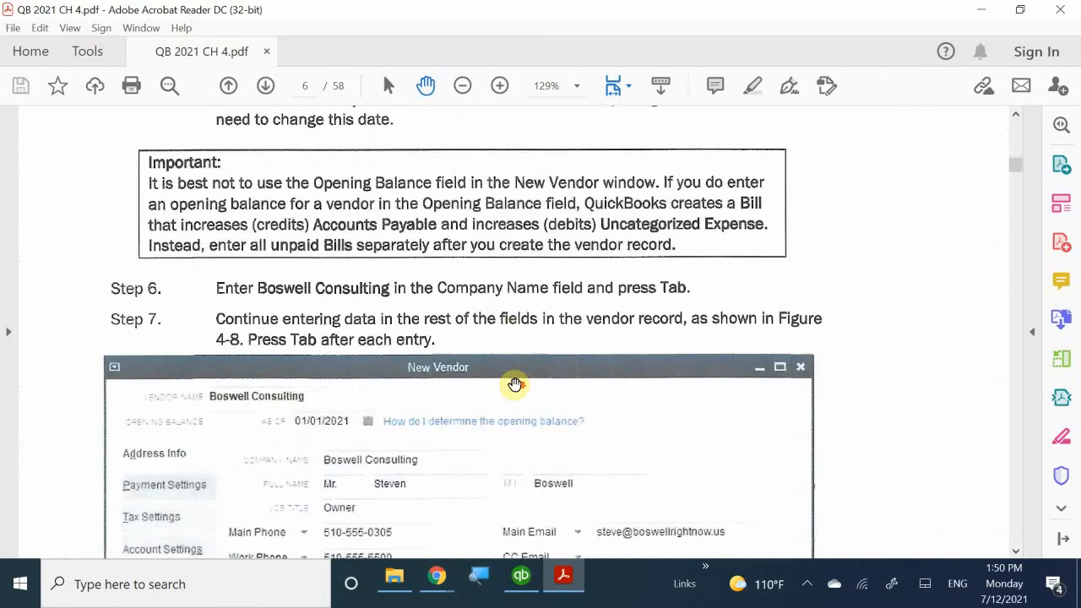
{"action": "scroll", "coordinate": [514, 384], "scroll_direction": "down", "scroll_amount": 2}
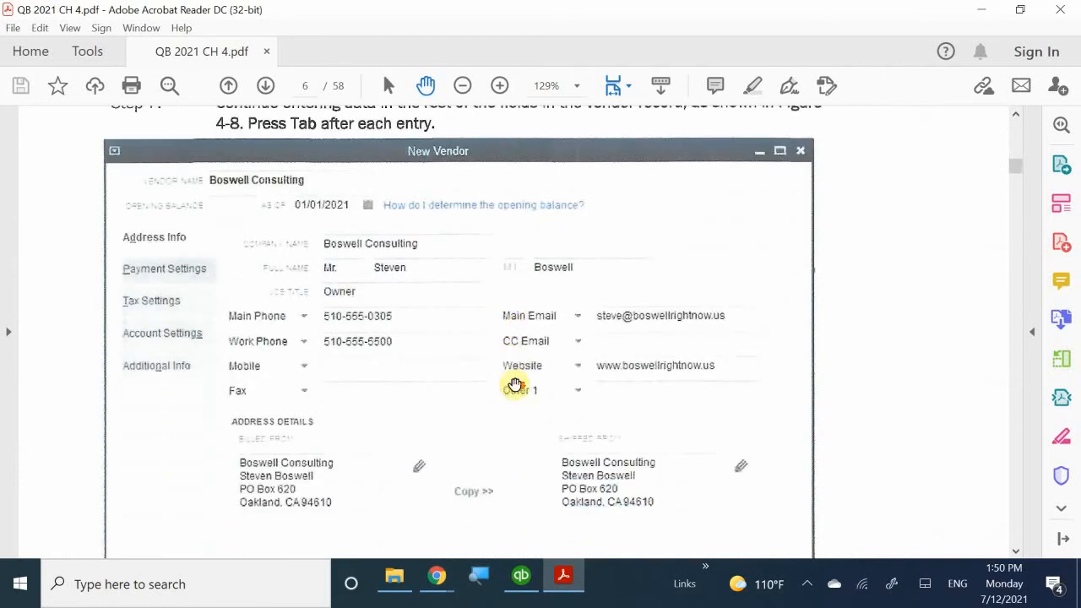
{"action": "scroll", "coordinate": [514, 384], "scroll_direction": "up", "scroll_amount": 5}
{"action": "scroll", "coordinate": [514, 385], "scroll_direction": "up", "scroll_amount": 5}
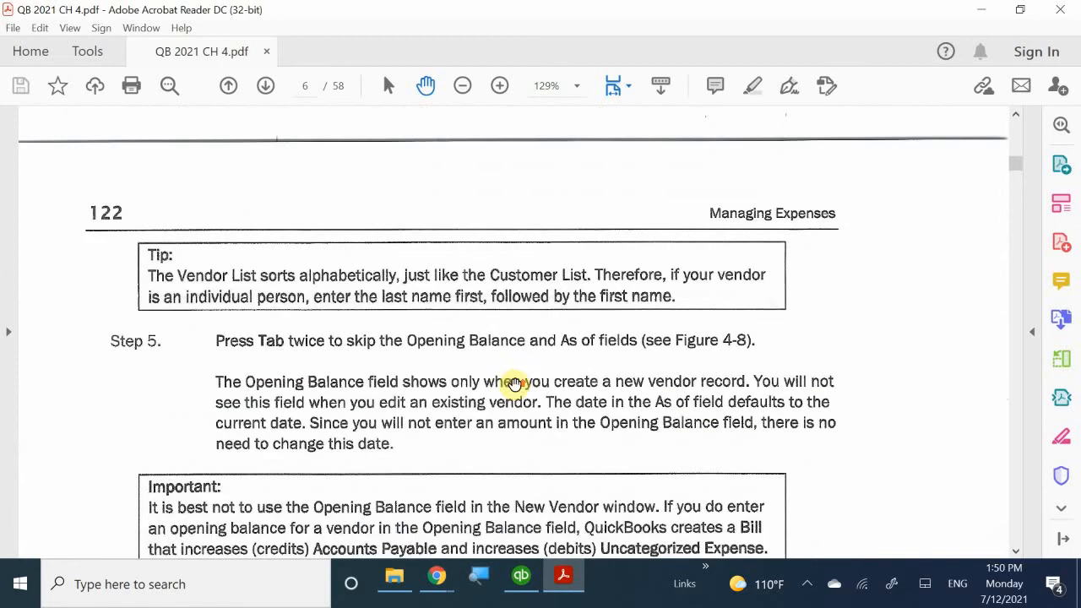
{"action": "scroll", "coordinate": [516, 382], "scroll_direction": "down", "scroll_amount": 6}
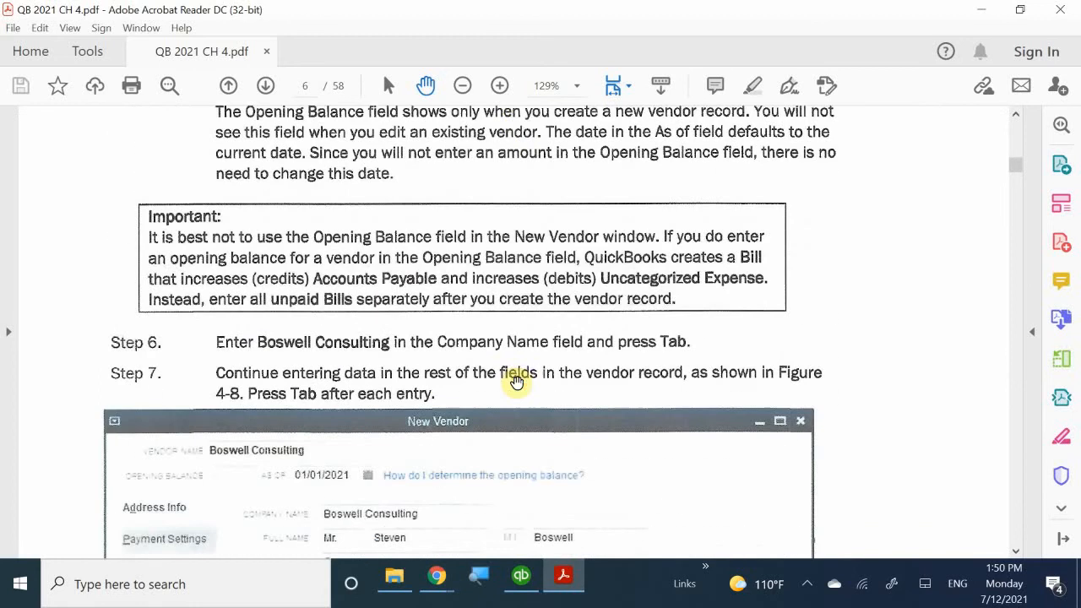
{"action": "scroll", "coordinate": [517, 383], "scroll_direction": "down", "scroll_amount": 1}
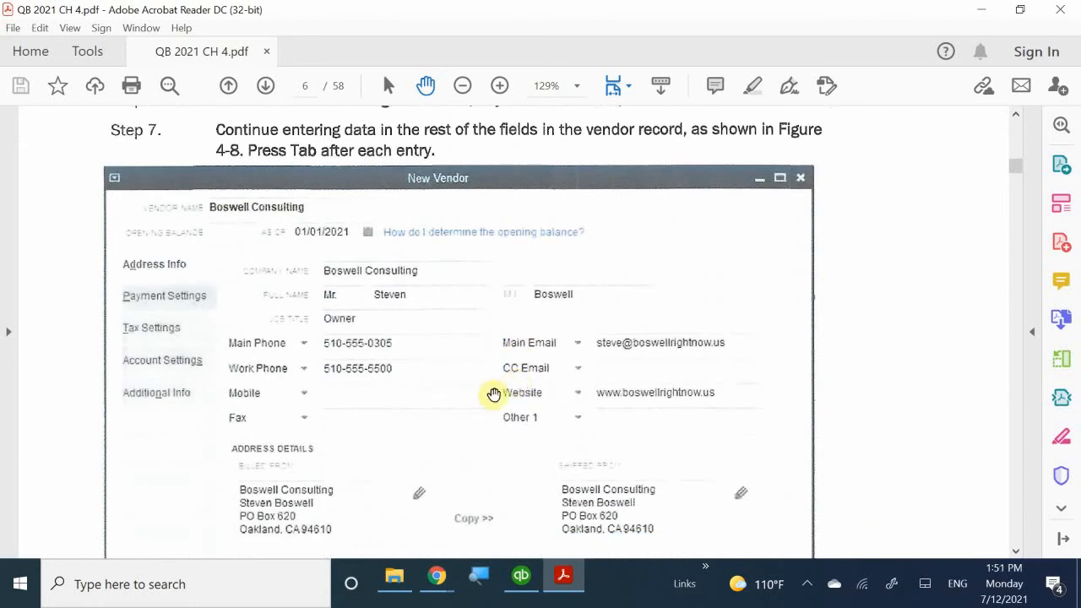
- Minimize the Acrobat PDF guide so the Boswell Consultants New Vendor form is in front
{"action": "left_click", "coordinate": [563, 577]}
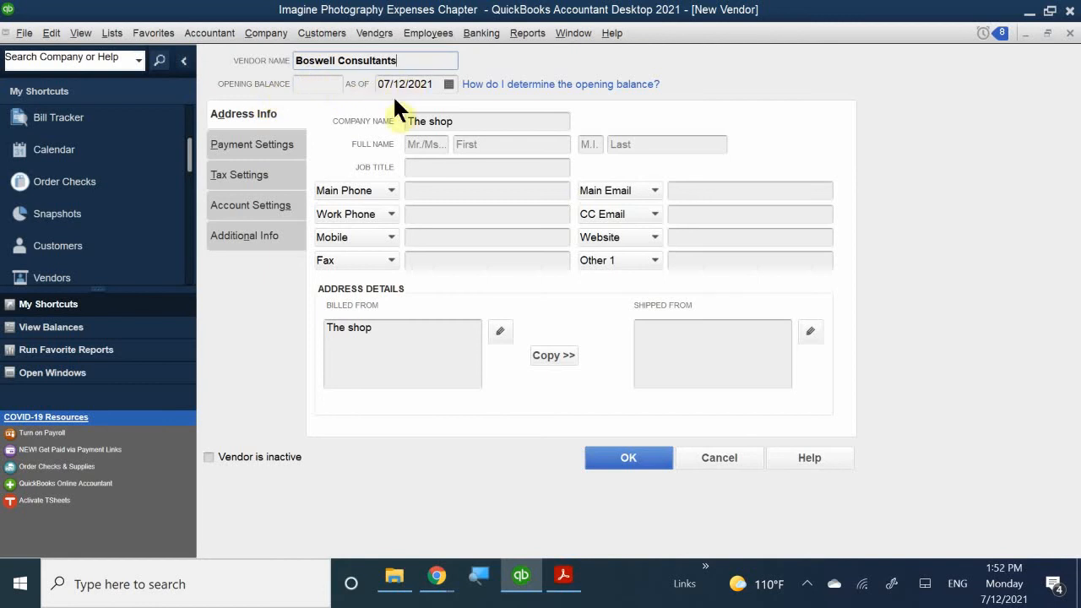
{"action": "left_click", "coordinate": [316, 83]}
{"action": "left_click", "coordinate": [337, 85]}
- Replace the company name The shop with Boswell Consulting
{"action": "left_click", "coordinate": [416, 143]}
{"action": "left_click_drag", "start_coordinate": [456, 124], "coordinate": [355, 119]}
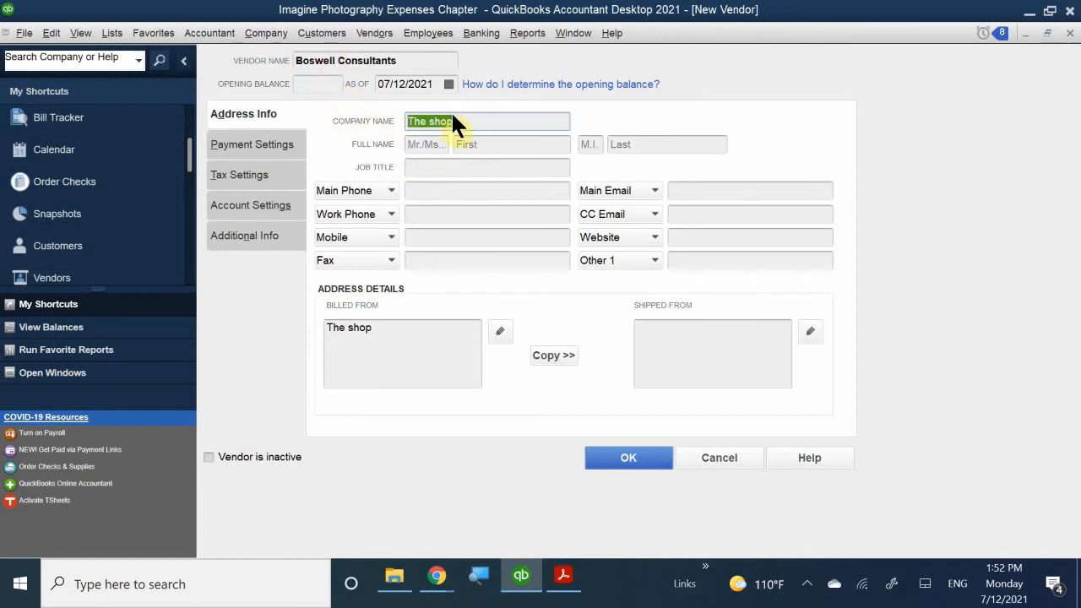
{"action": "key", "text": "Delete"}
{"action": "type", "text": "Boswell Consultant"}
{"action": "key", "text": "BackSpace"}
{"action": "type", "text": "ts"}
{"action": "left_click", "coordinate": [509, 122]}
{"action": "key", "text": "BackSpace"}
{"action": "key", "text": "BackSpace"}
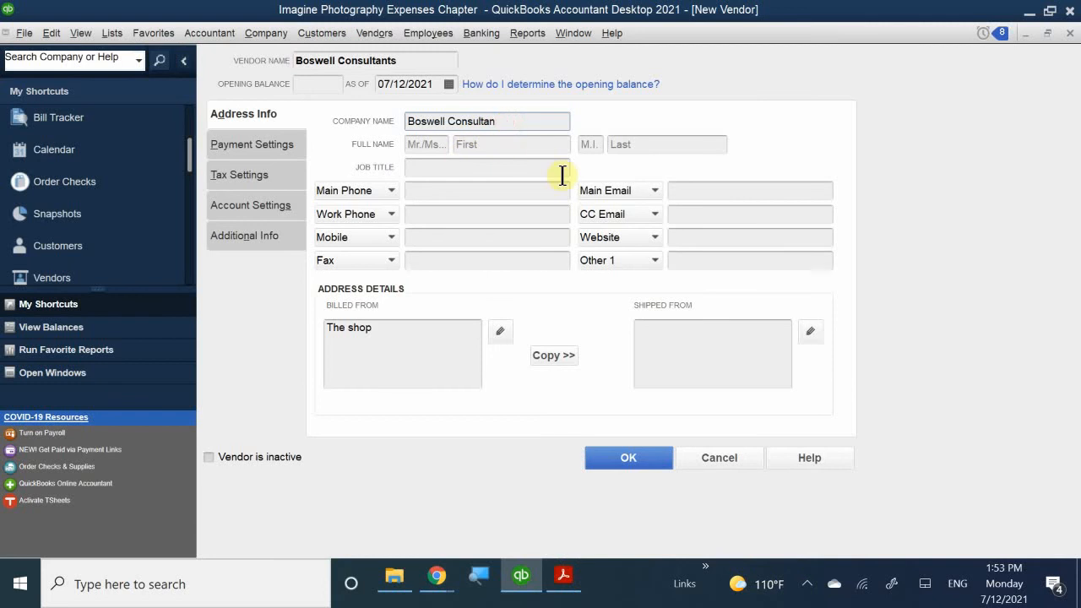
{"action": "key", "text": "BackSpace"}
{"action": "key", "text": "BackSpace"}
{"action": "type", "text": "ing"}
- Change the vendor name's ending from 's' to 'ing', making it Boswell Consultanting
{"action": "left_click", "coordinate": [420, 65]}
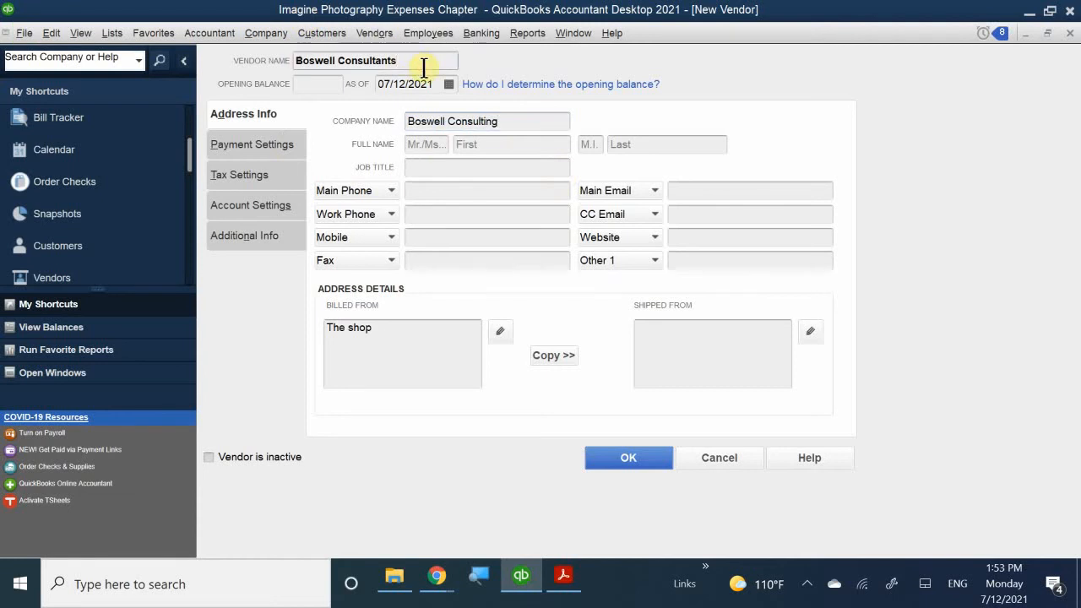
{"action": "key", "text": "BackSpace"}
{"action": "type", "text": "ing"}
- Fill in the contact's title Mr. and the contact's first and last name
{"action": "left_click", "coordinate": [414, 143]}
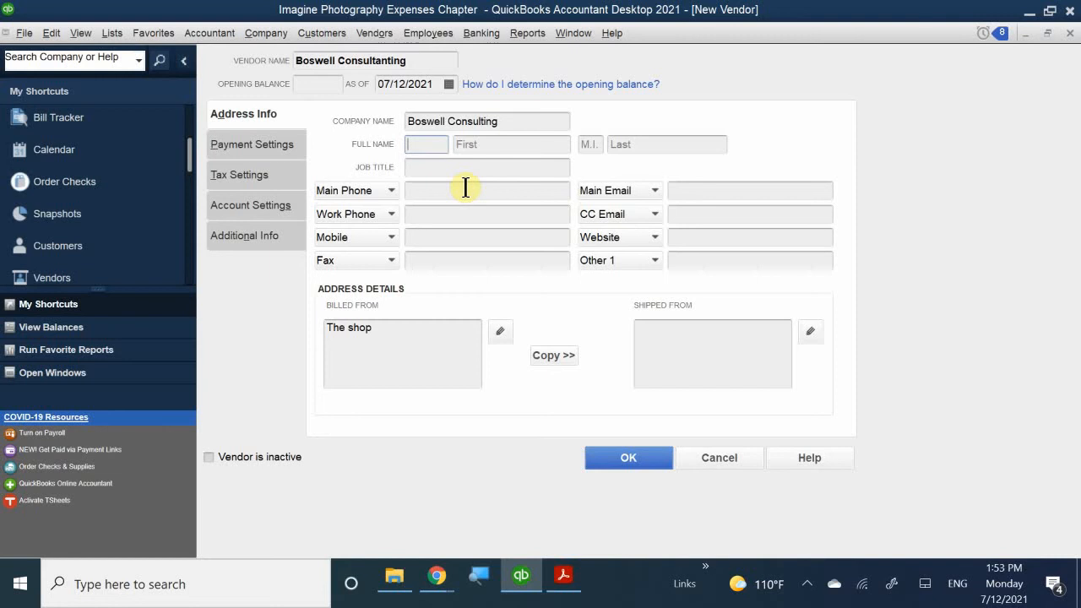
{"action": "type", "text": "M"}
{"action": "key", "text": "BackSpace"}
{"action": "type", "text": "Mr"}
{"action": "key", "text": "BackSpace"}
{"action": "type", "text": "r."}
{"action": "left_click", "coordinate": [471, 142]}
{"action": "type", "text": "Sre"}
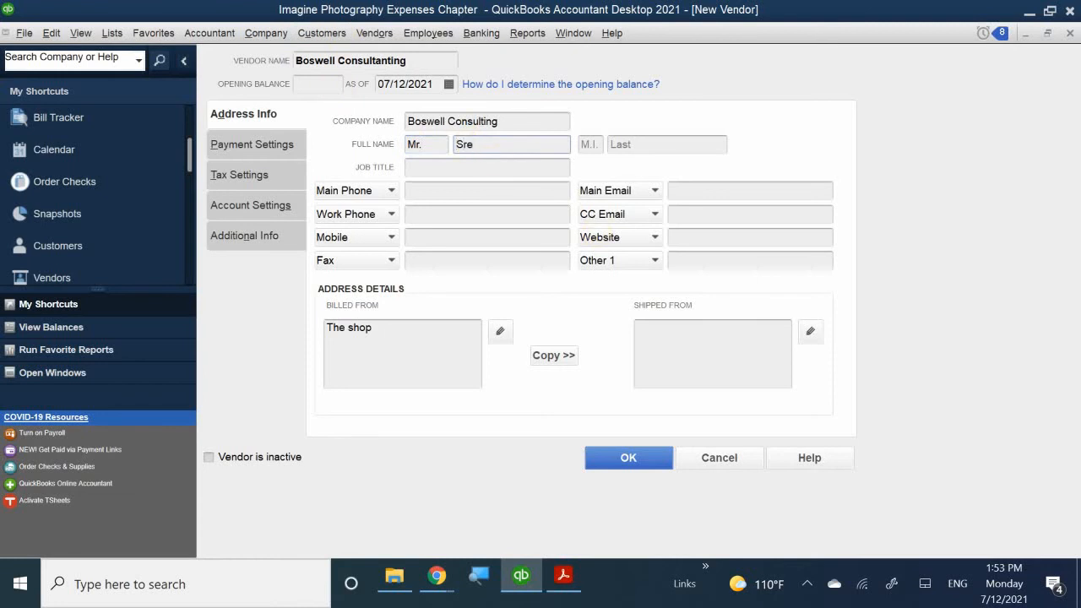
{"action": "key", "text": "BackSpace"}
{"action": "key", "text": "BackSpace"}
{"action": "type", "text": "tevene"}
{"action": "key", "text": "BackSpace"}
{"action": "left_click", "coordinate": [666, 144]}
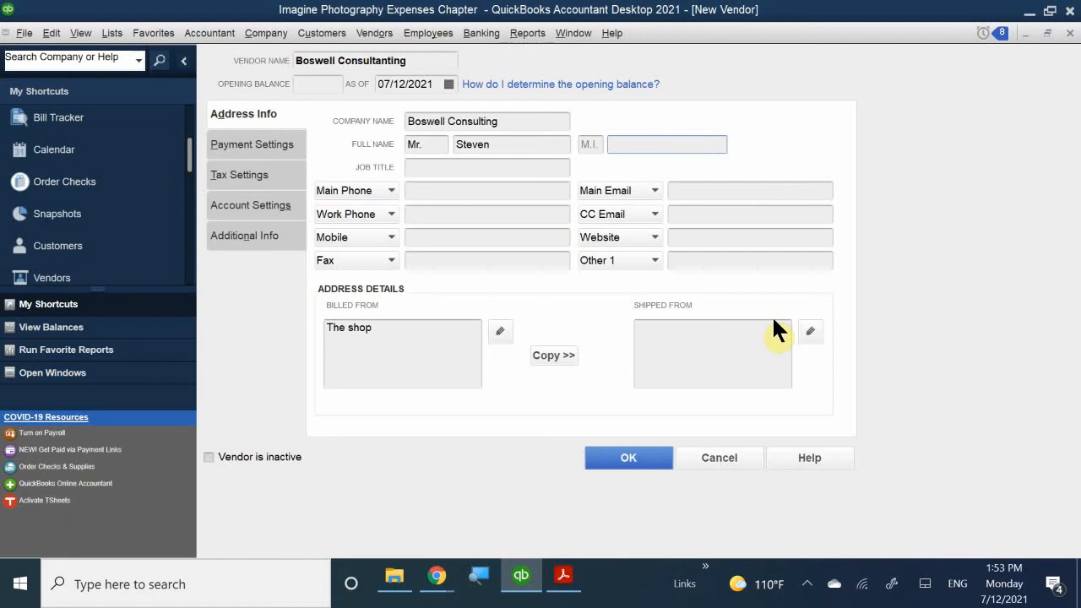
- Enter Owner as the job title and begin typing the main phone number
{"action": "left_click", "coordinate": [502, 166]}
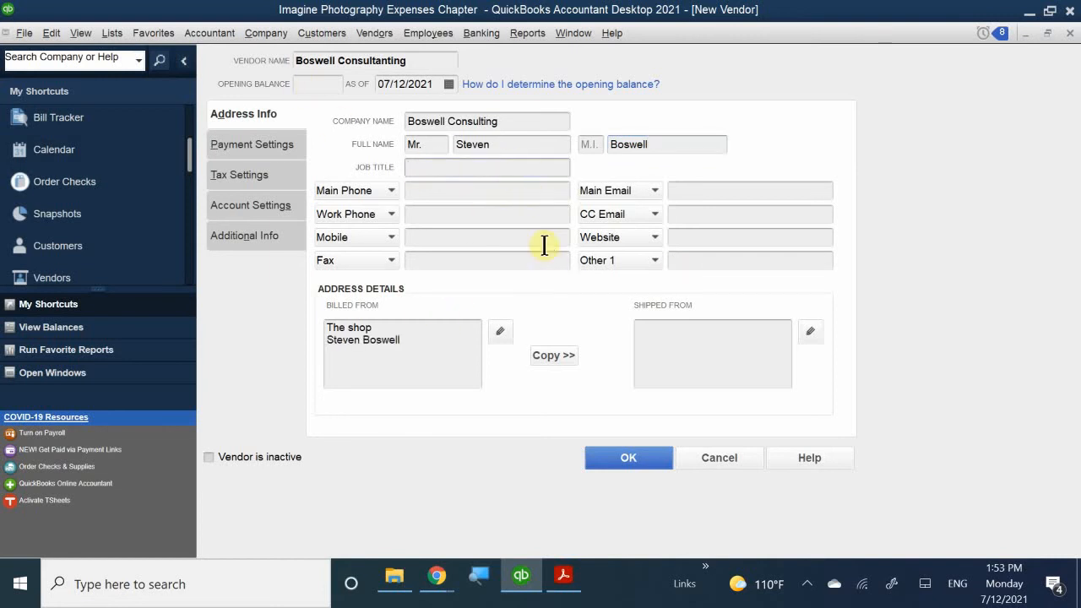
{"action": "type", "text": "Owner"}
{"action": "left_click", "coordinate": [418, 193]}
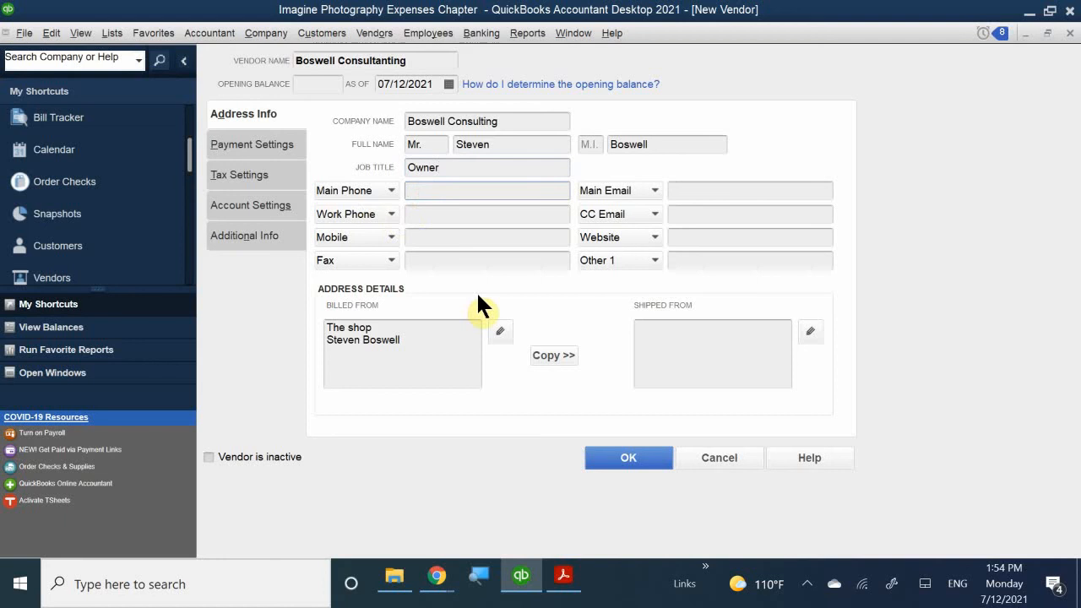
{"action": "type", "text": "510-5"}
{"action": "type", "text": "-63"}
- Finish the main phone number and enter the work phone number
{"action": "key", "text": "BackSpace"}
{"action": "key", "text": "BackSpace"}
{"action": "type", "text": "0305"}
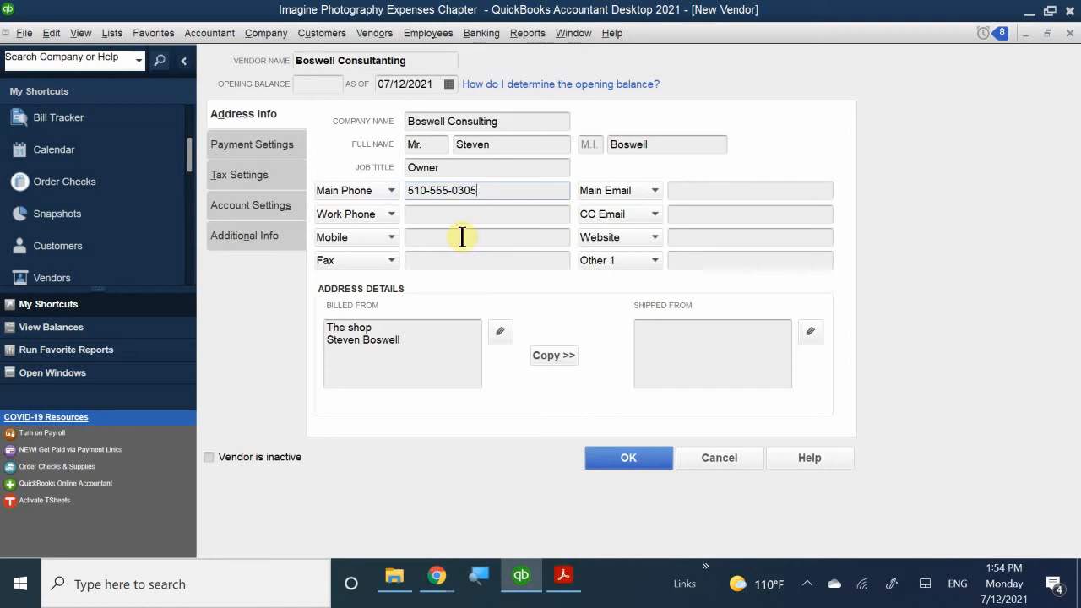
{"action": "left_click", "coordinate": [447, 217]}
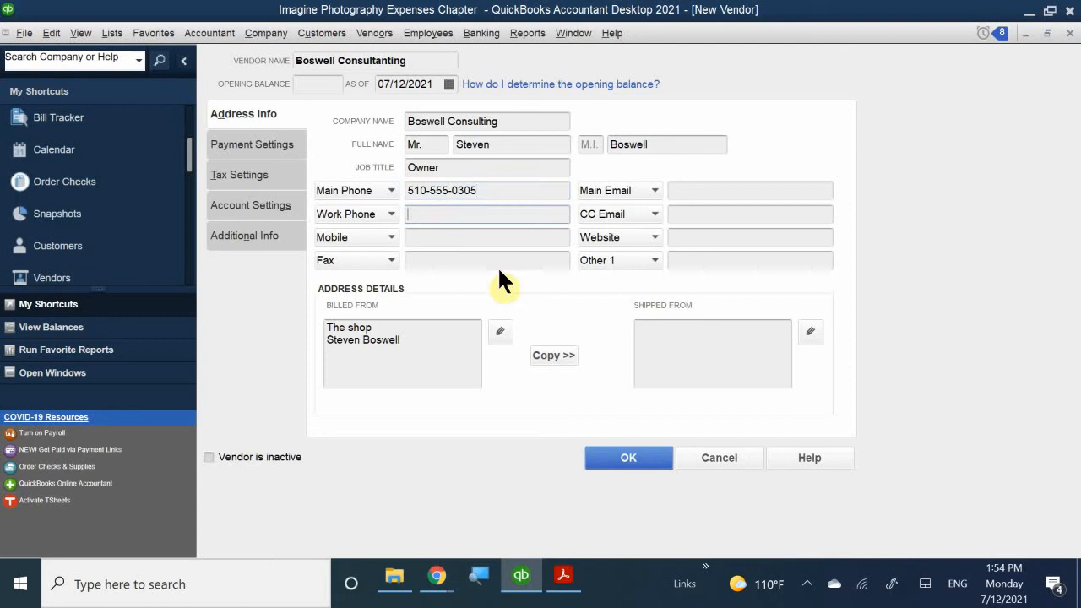
{"action": "type", "text": "510-555-"}
{"action": "type", "text": "5000"}
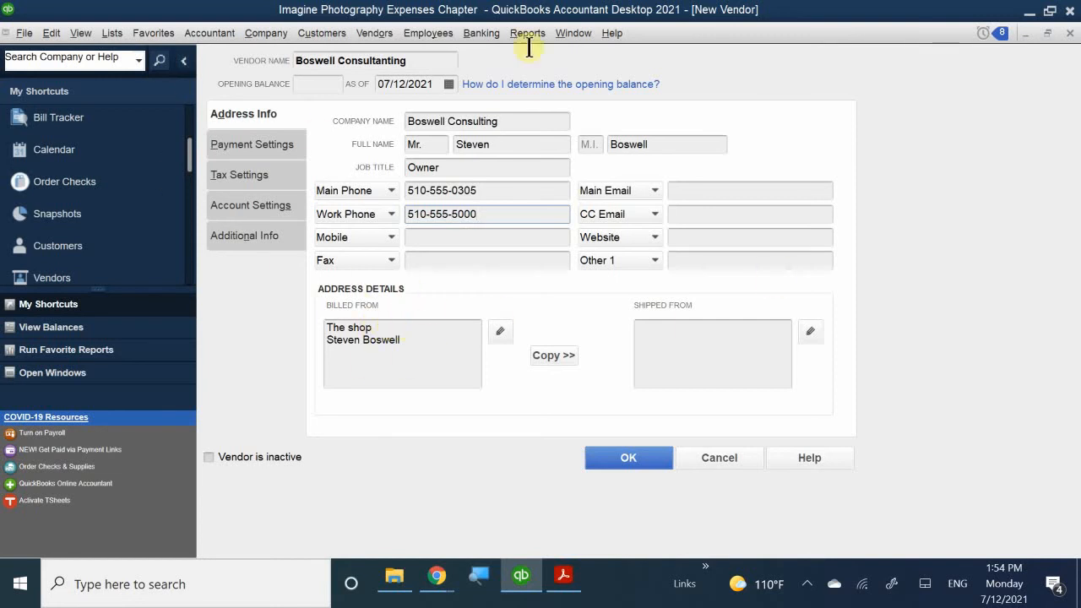
- Enter the contact's main e-mail address
{"action": "left_click", "coordinate": [705, 189]}
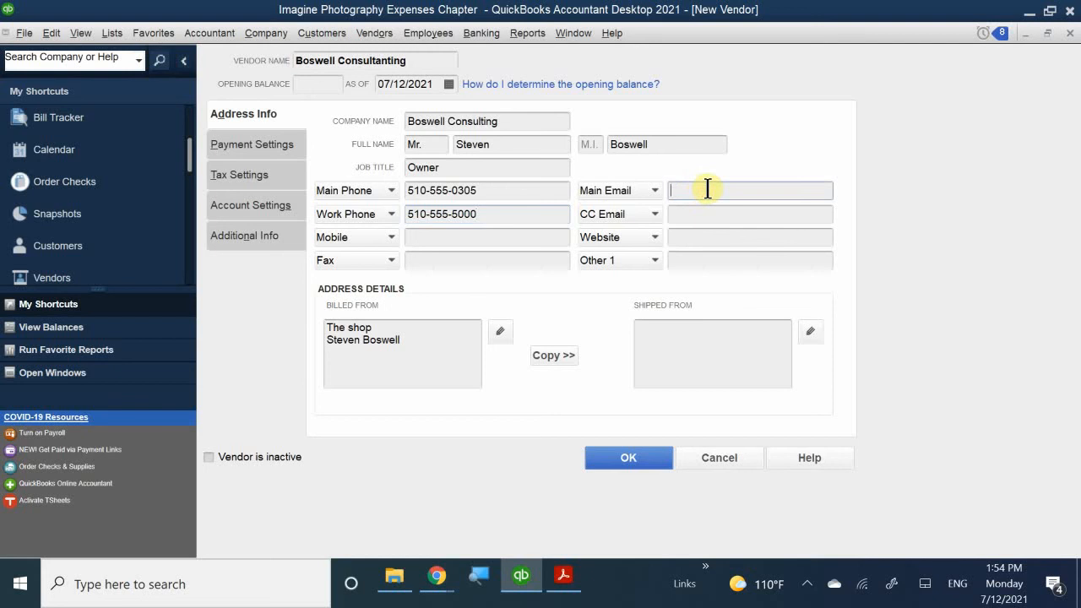
{"action": "left_click", "coordinate": [690, 234]}
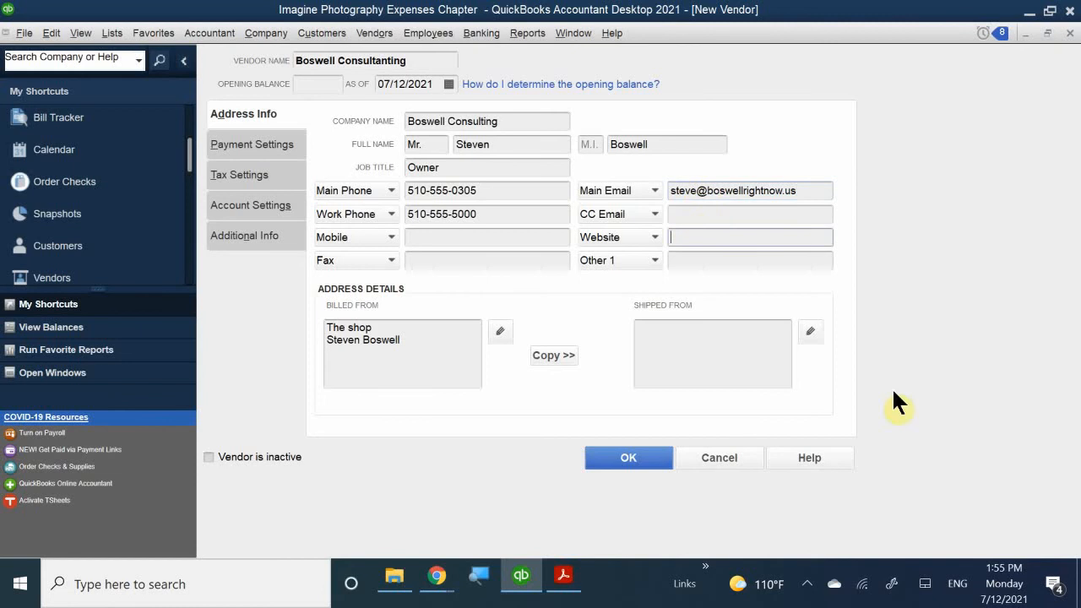
{"action": "type", "text": "ww."}
{"action": "type", "text": "w."}
{"action": "type", "text": "boswe"}
{"action": "type", "text": "ll"}
{"action": "type", "text": "rightn"}
{"action": "type", "text": "ow"}
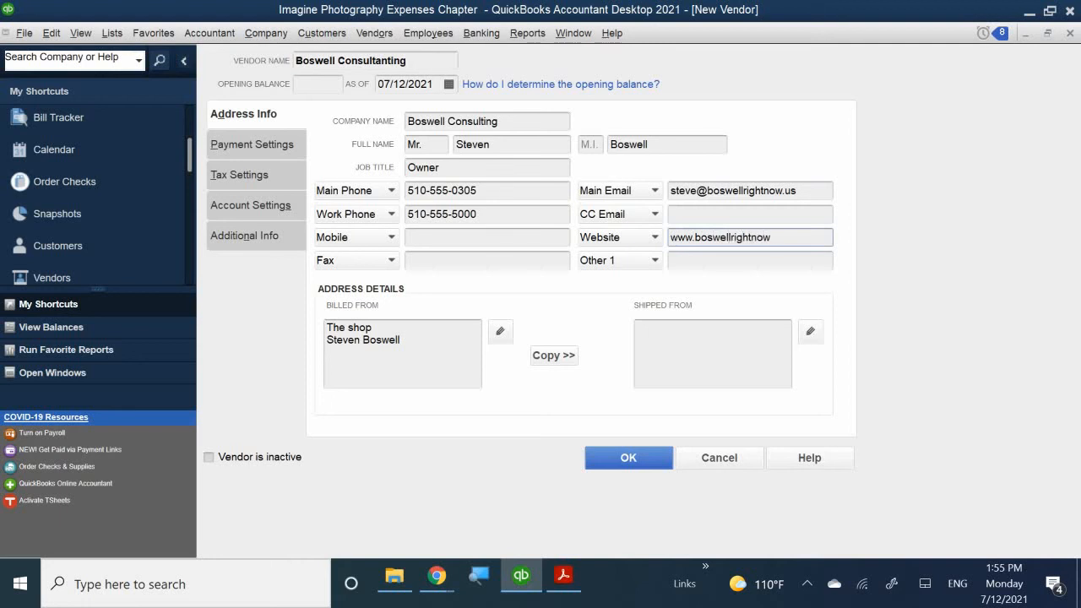
{"action": "type", "text": ".us"}
{"action": "left_click", "coordinate": [470, 217]}
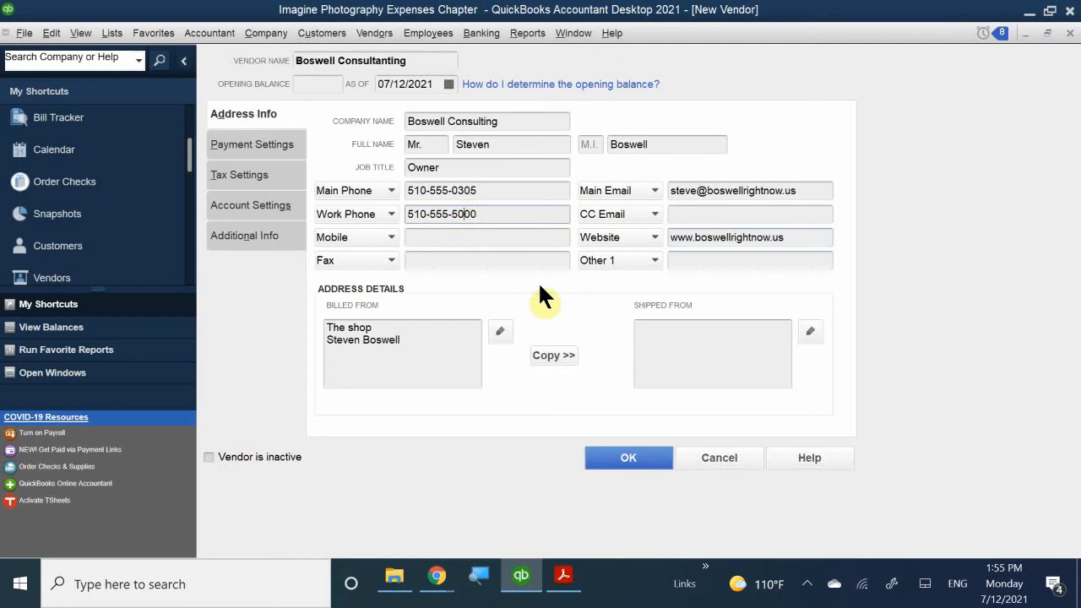
{"action": "key", "text": "BackSpace"}
{"action": "type", "text": "5"}
- Add the P.O. box line and the city, state and ZIP line to the billed-from address
{"action": "left_click", "coordinate": [430, 350]}
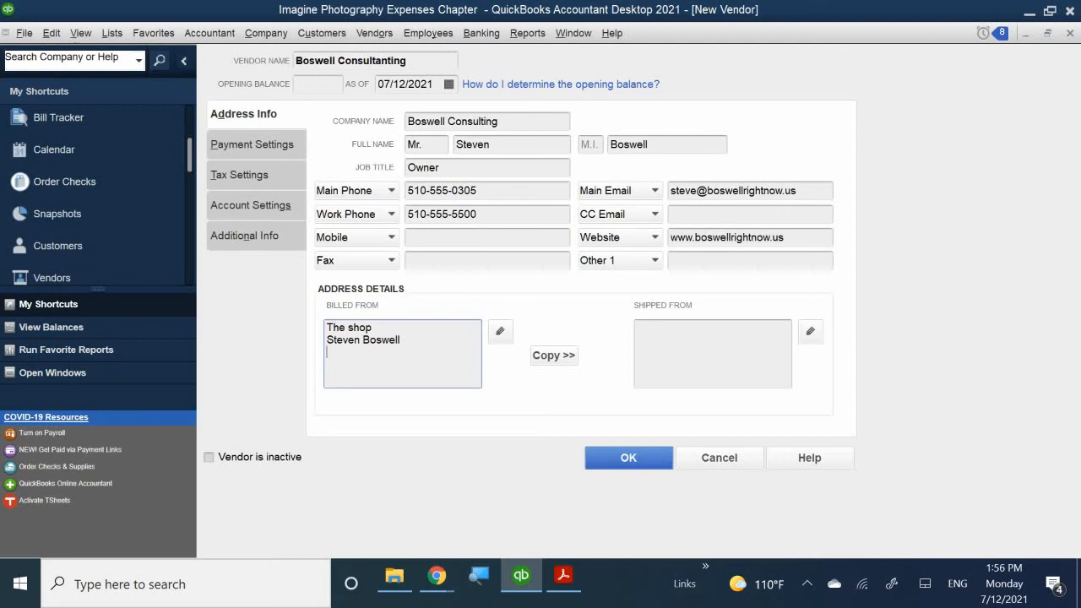
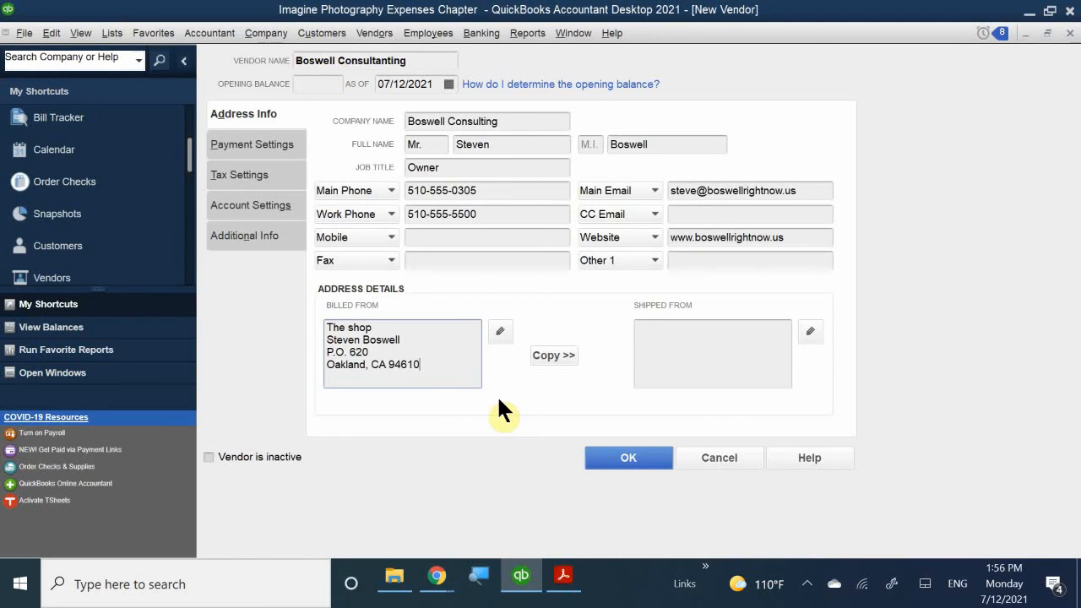
- Copy the billed-from address into the shipped-from address and accept it
{"action": "left_click", "coordinate": [544, 356]}
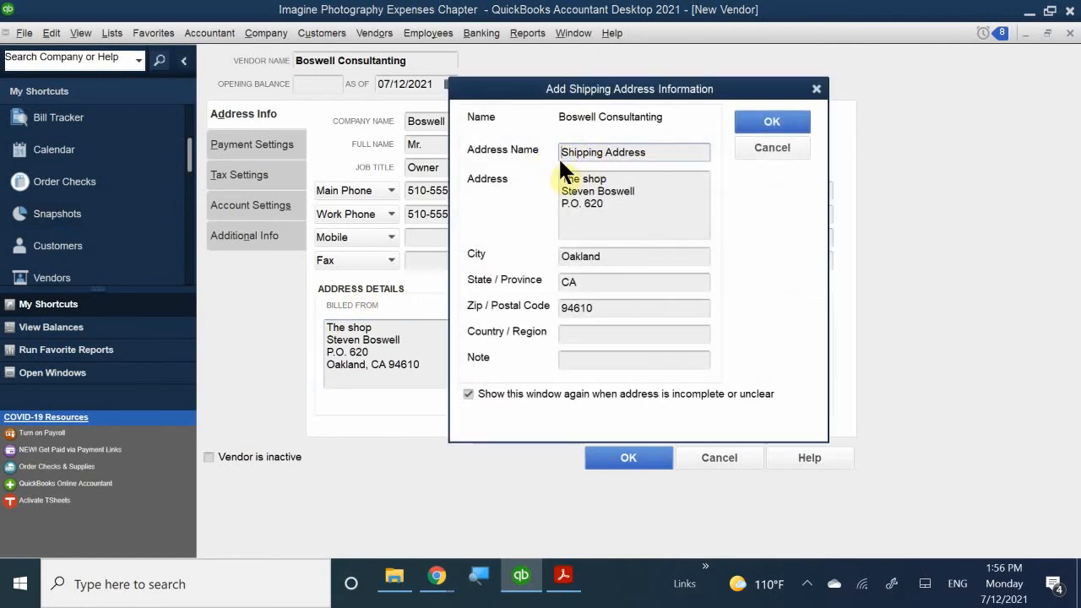
{"action": "left_click", "coordinate": [755, 124]}
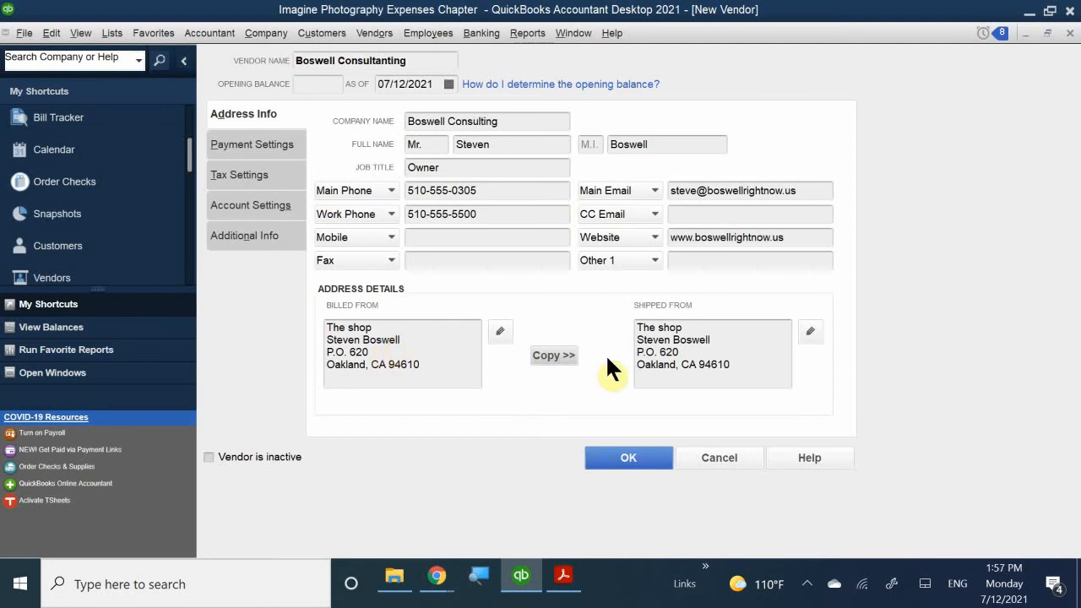
- Remove the contact's name line from the shipped-from address and make its first line Boswell Consulting
{"action": "left_click_drag", "start_coordinate": [717, 340], "coordinate": [637, 340]}
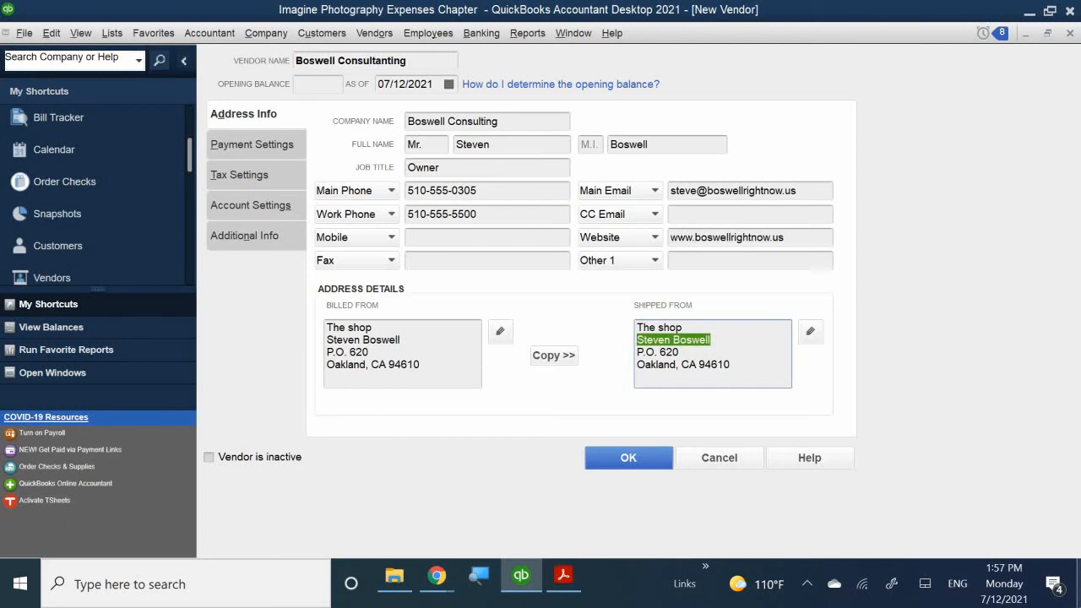
{"action": "key", "text": "BackSpace"}
{"action": "key", "text": "BackSpace"}
{"action": "key", "text": "BackSpace"}
{"action": "key", "text": "BackSpace"}
{"action": "key", "text": "BackSpace"}
{"action": "key", "text": "BackSpace"}
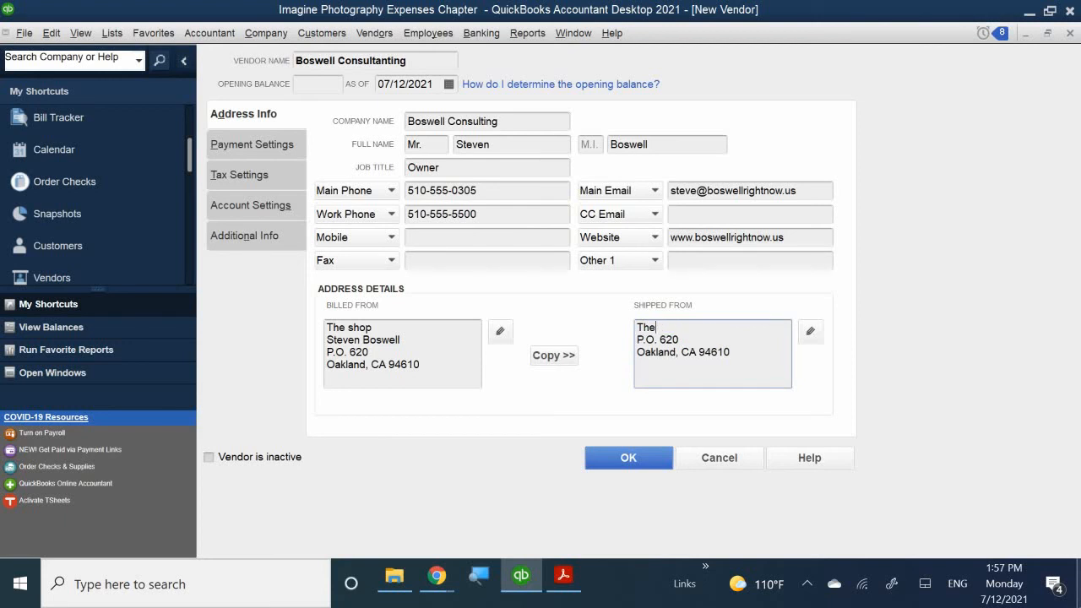
{"action": "key", "text": "BackSpace"}
{"action": "key", "text": "BackSpace"}
{"action": "key", "text": "BackSpace"}
{"action": "type", "text": "Boswell Consulting"}
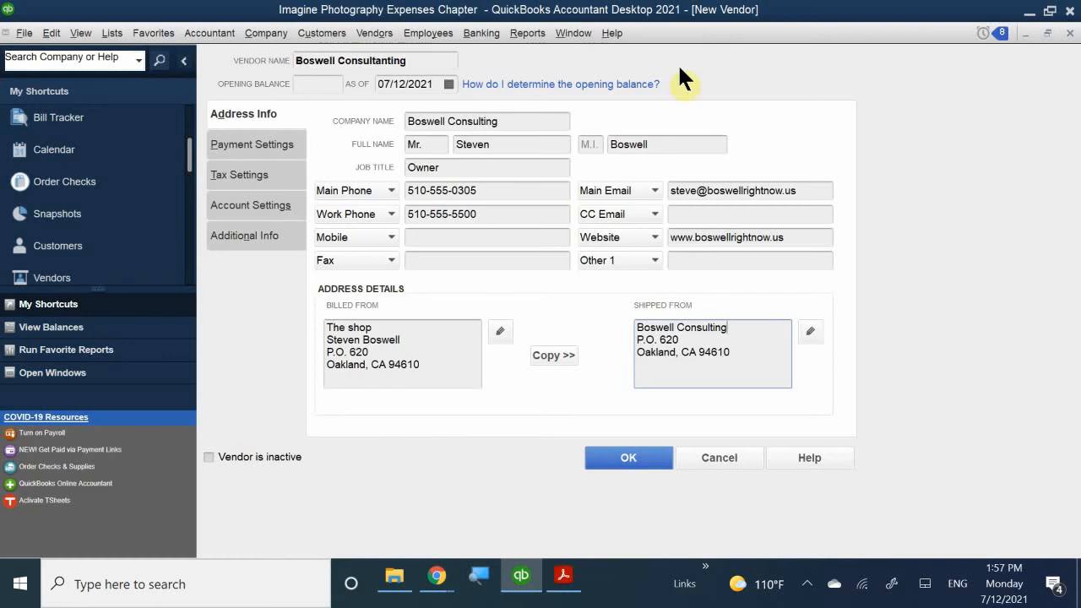
- Replace The shop with Boswell Consulting at the top of the billed-from address
{"action": "left_click", "coordinate": [403, 322]}
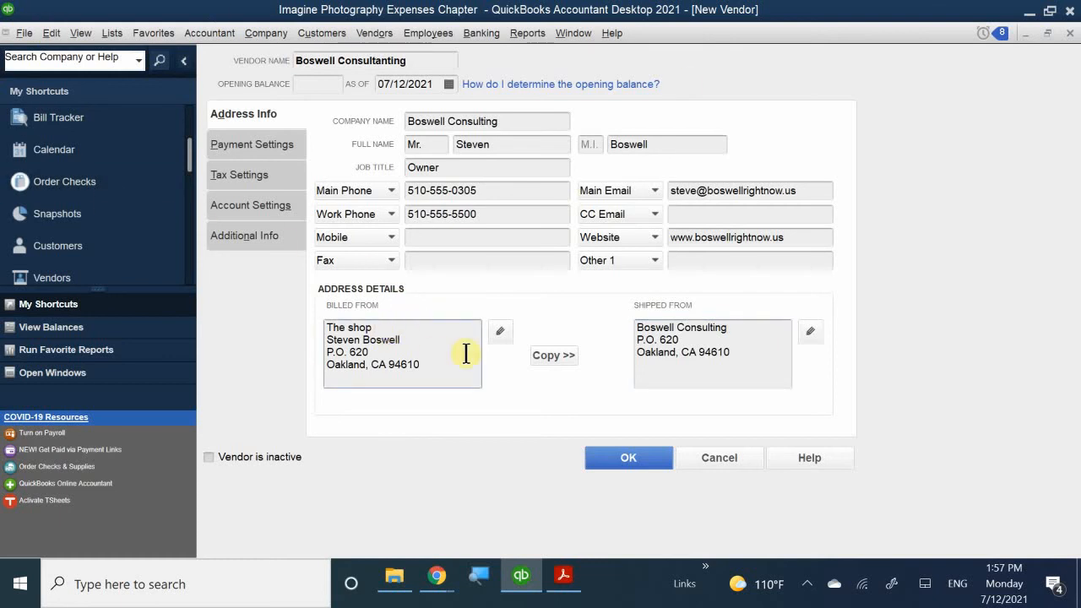
{"action": "key", "text": "BackSpace"}
{"action": "key", "text": "BackSpace"}
{"action": "key", "text": "BackSpace"}
{"action": "key", "text": "BackSpace"}
{"action": "key", "text": "BackSpace"}
{"action": "key", "text": "BackSpace"}
{"action": "key", "text": "BackSpace"}
{"action": "key", "text": "BackSpace"}
{"action": "type", "text": "Th"}
{"action": "key", "text": "BackSpace"}
{"action": "key", "text": "BackSpace"}
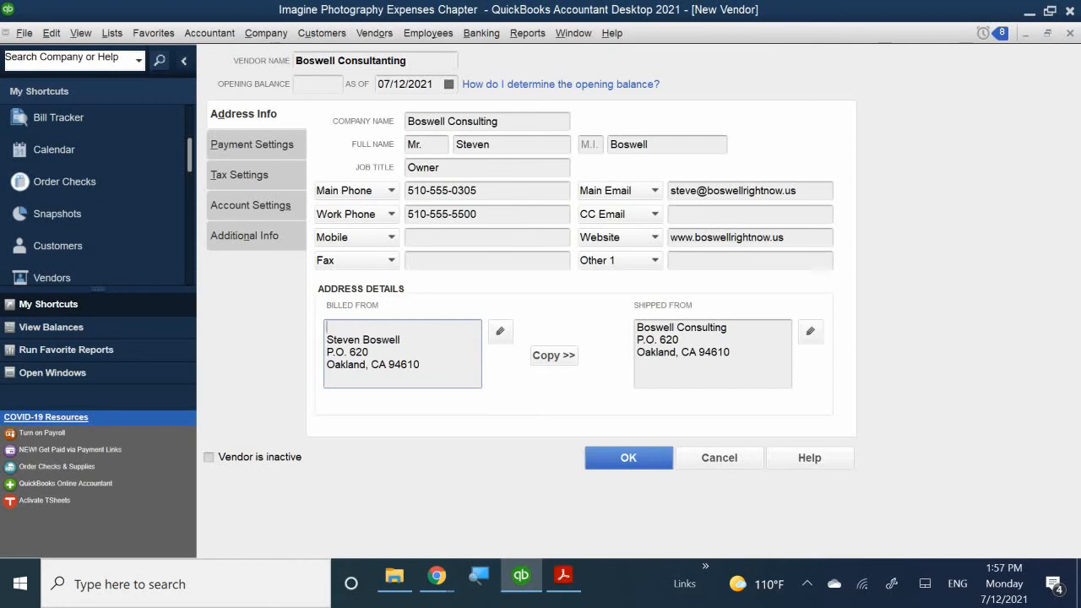
{"action": "type", "text": "BN"}
{"action": "key", "text": "BackSpace"}
{"action": "type", "text": "oswell Consultan"}
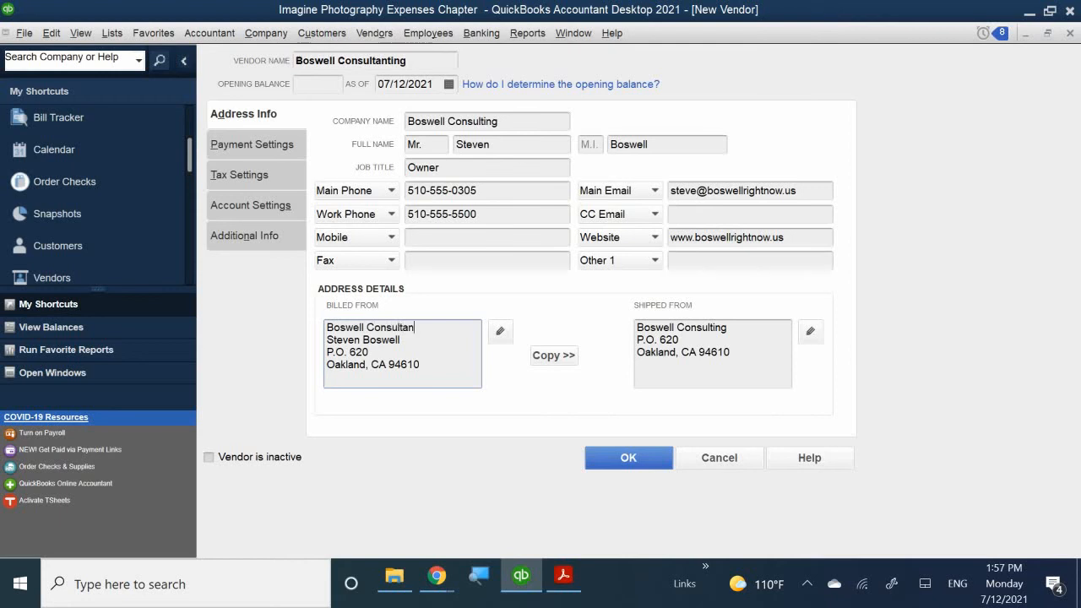
{"action": "type", "text": "t"}
{"action": "key", "text": "BackSpace"}
{"action": "key", "text": "BackSpace"}
{"action": "key", "text": "BackSpace"}
{"action": "type", "text": "ing"}
{"action": "left_click", "coordinate": [269, 112]}
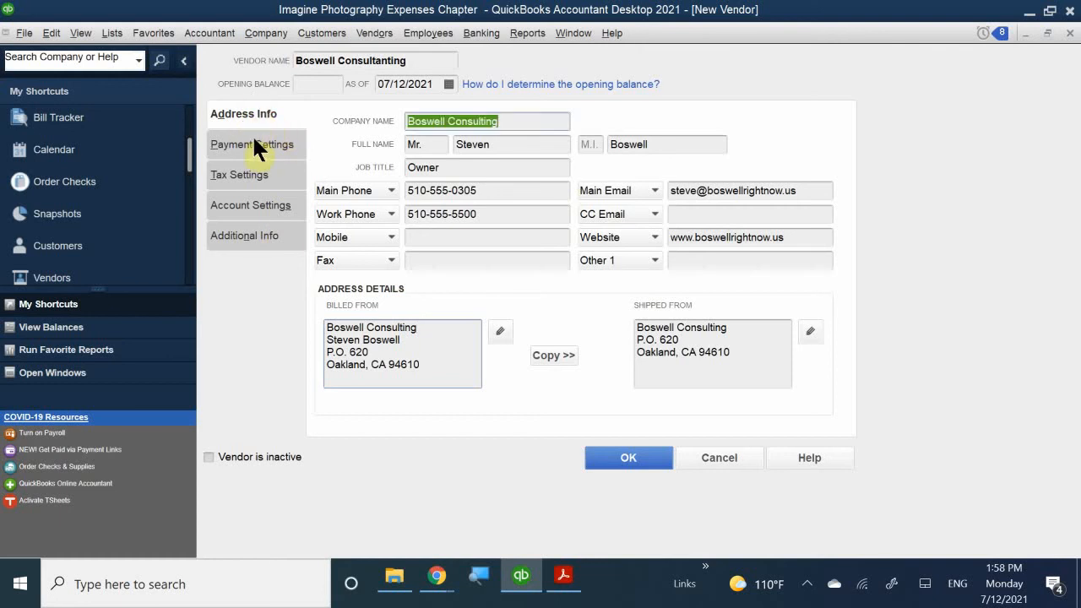
- Enter the vendor account number in Payment Settings
{"action": "left_click", "coordinate": [248, 138]}
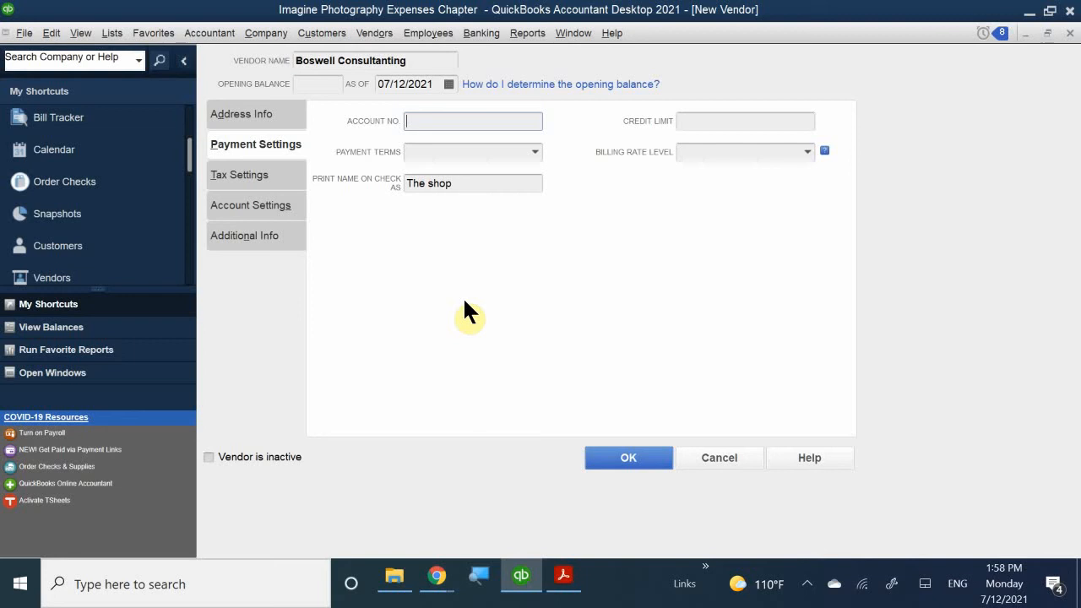
{"action": "type", "text": "66-112"}
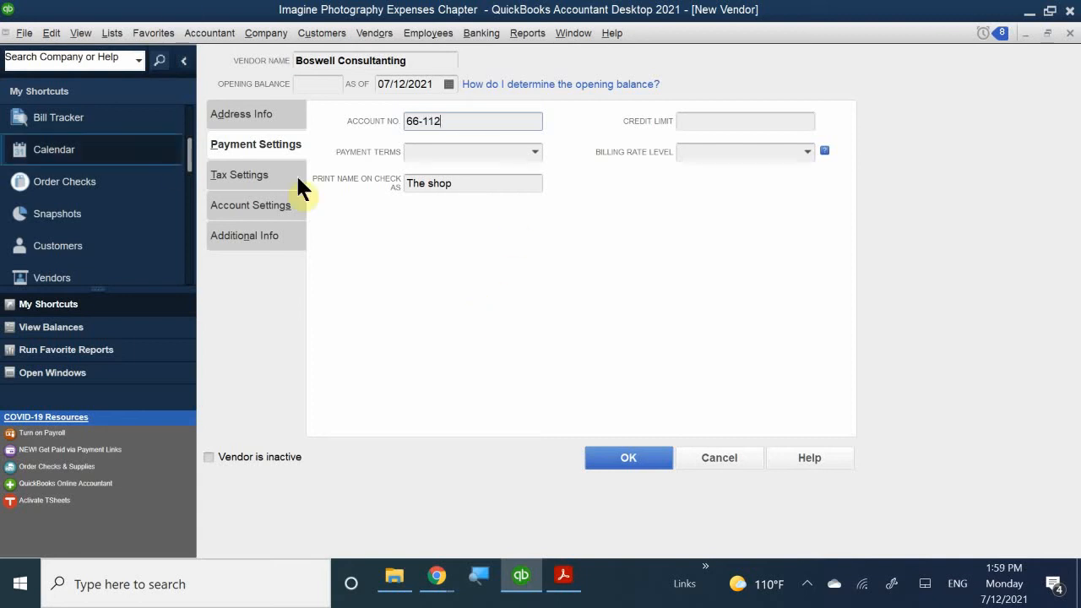
{"action": "left_click", "coordinate": [713, 122]}
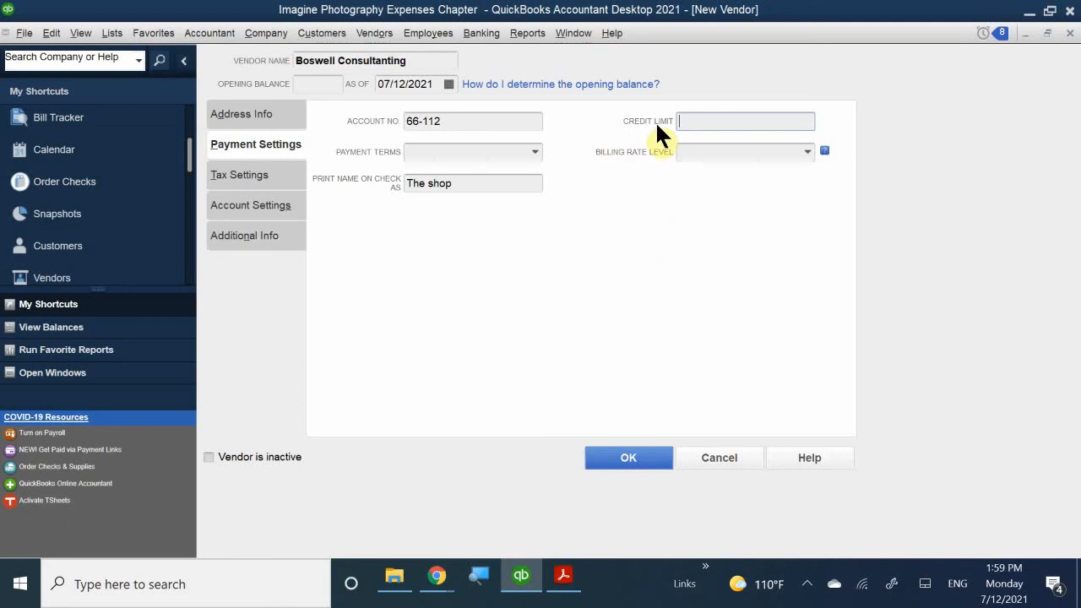
- Set payment terms to 2% 10 Net 30 and the check print name to Boswell Consulting
{"action": "left_click", "coordinate": [530, 153]}
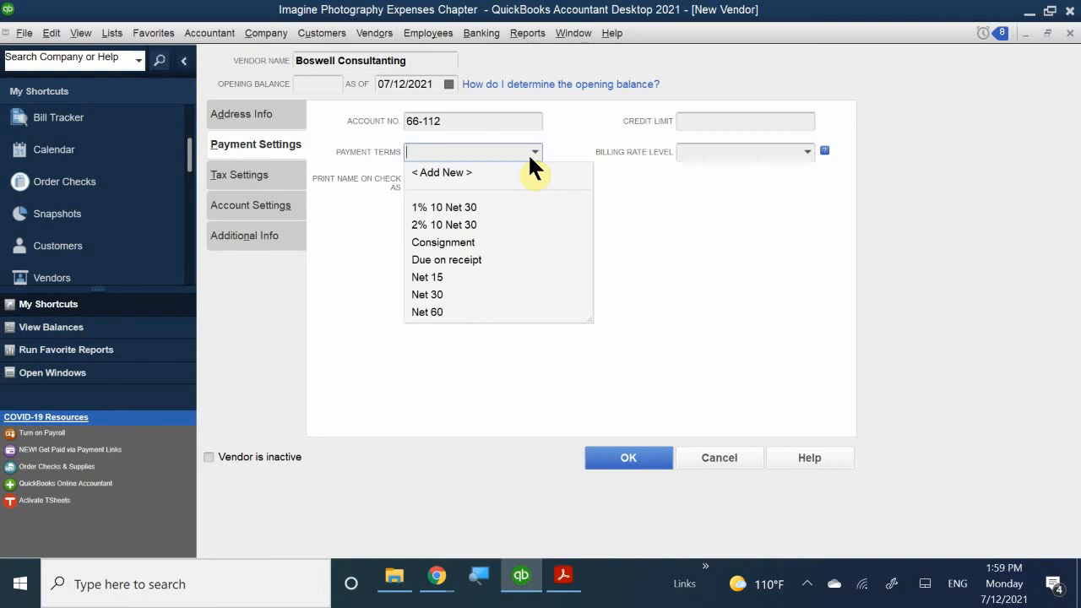
{"action": "left_click", "coordinate": [466, 223]}
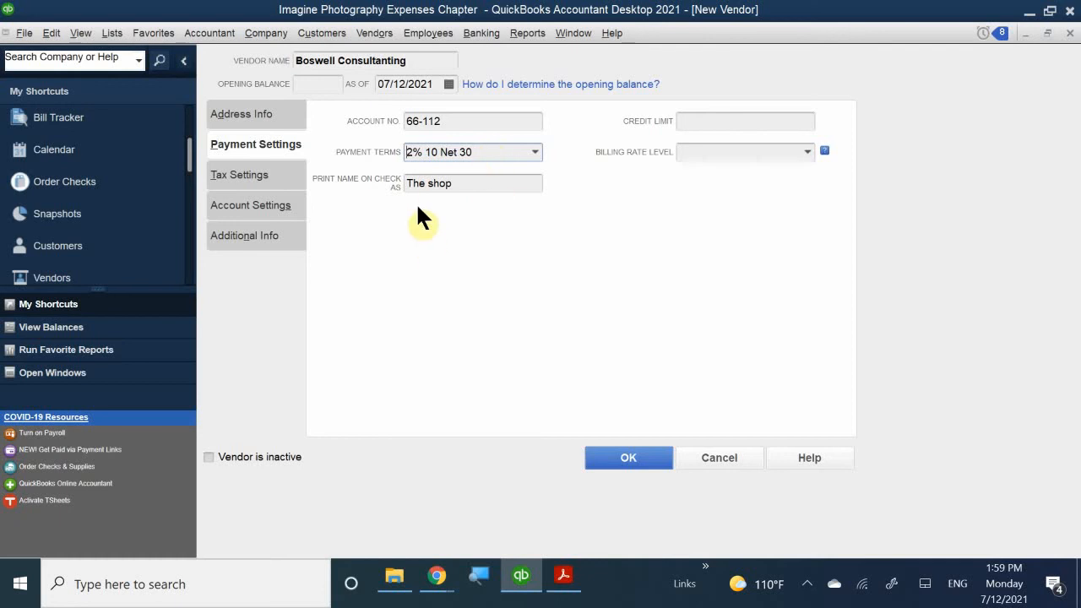
{"action": "left_click_drag", "start_coordinate": [473, 183], "coordinate": [355, 169]}
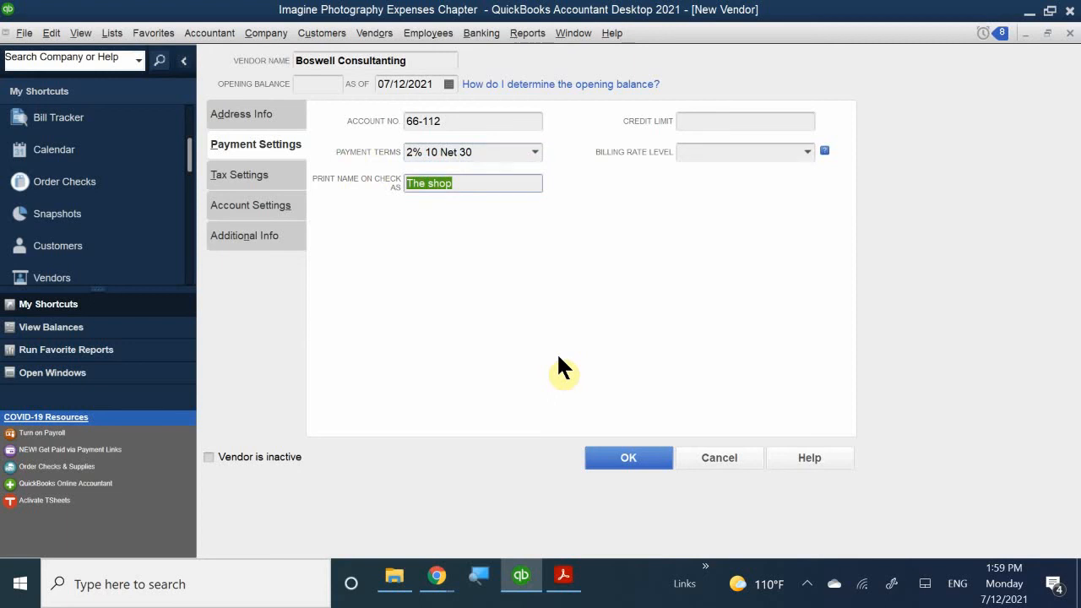
{"action": "key", "text": "BackSpace"}
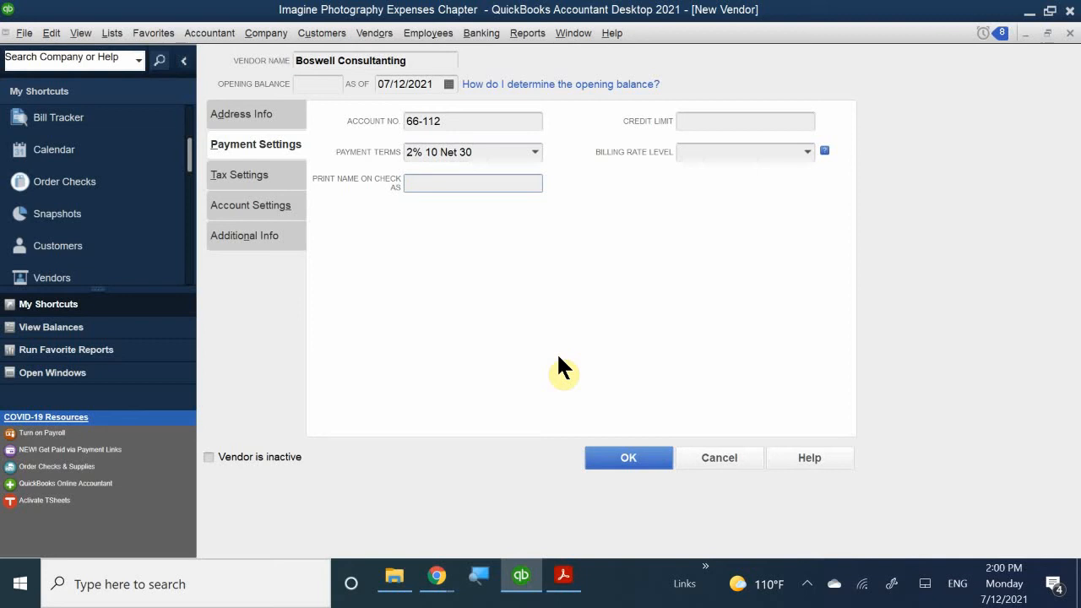
{"action": "type", "text": "Boswell Consulting"}
- Leave Billing Rate Level unset and bring up the vendor's Tax Settings
{"action": "left_click", "coordinate": [707, 152]}
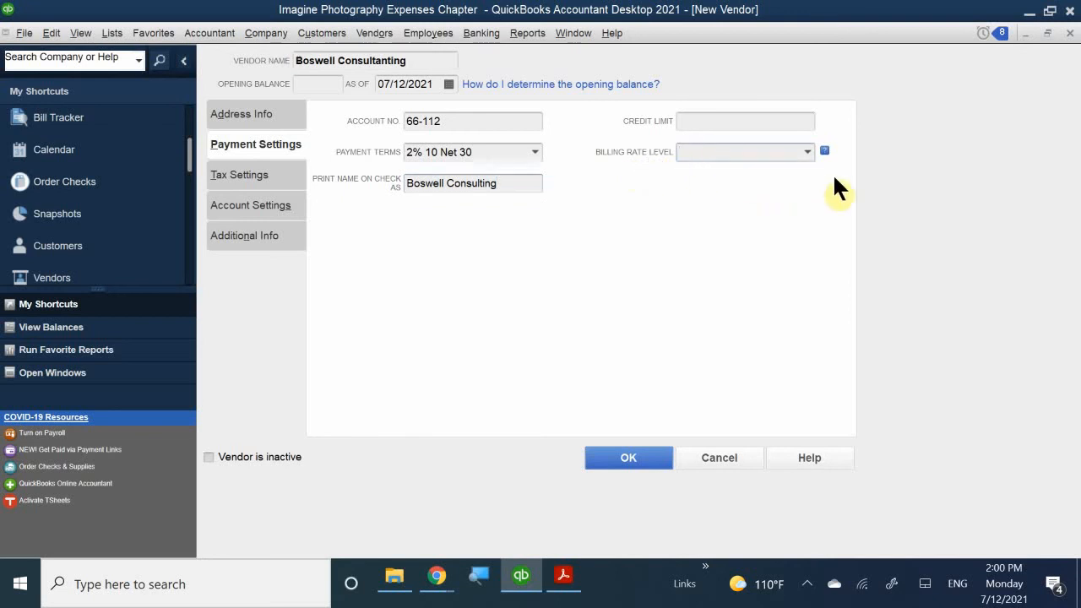
{"action": "left_click", "coordinate": [809, 150]}
{"action": "left_click", "coordinate": [809, 148]}
{"action": "left_click", "coordinate": [808, 149]}
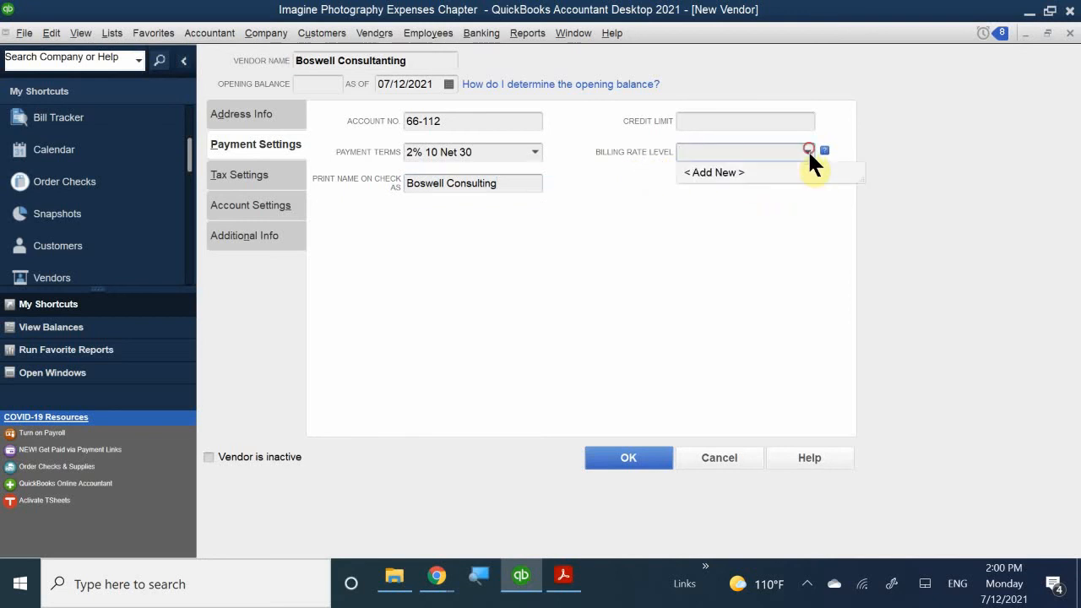
{"action": "left_click", "coordinate": [720, 190]}
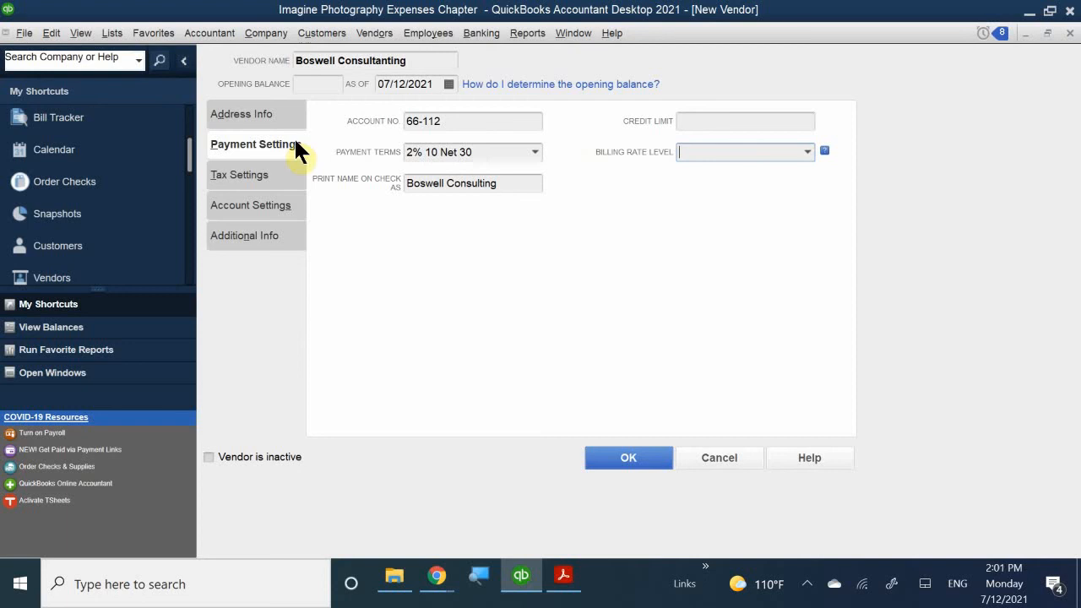
{"action": "left_click", "coordinate": [241, 174]}
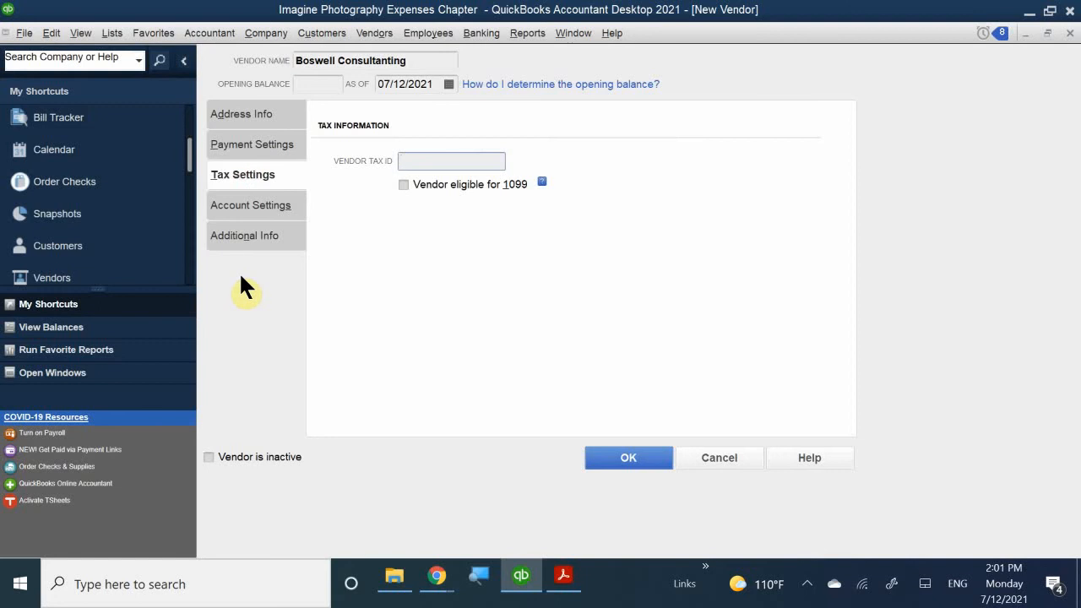
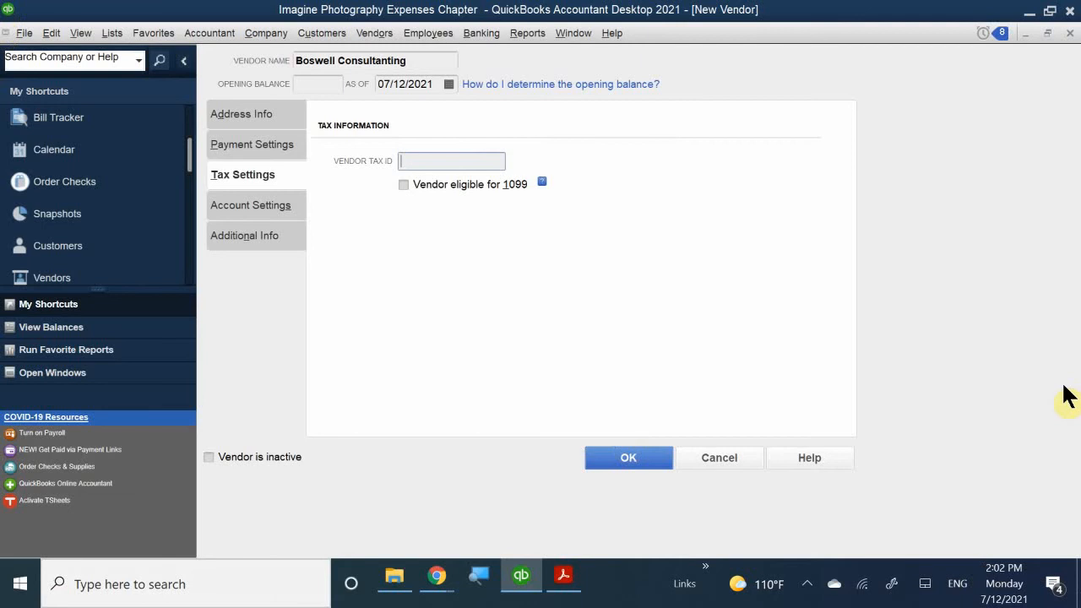
- Enter the vendor's tax ID and mark Boswell Consulting as eligible for 1099
{"action": "type", "text": "123-"}
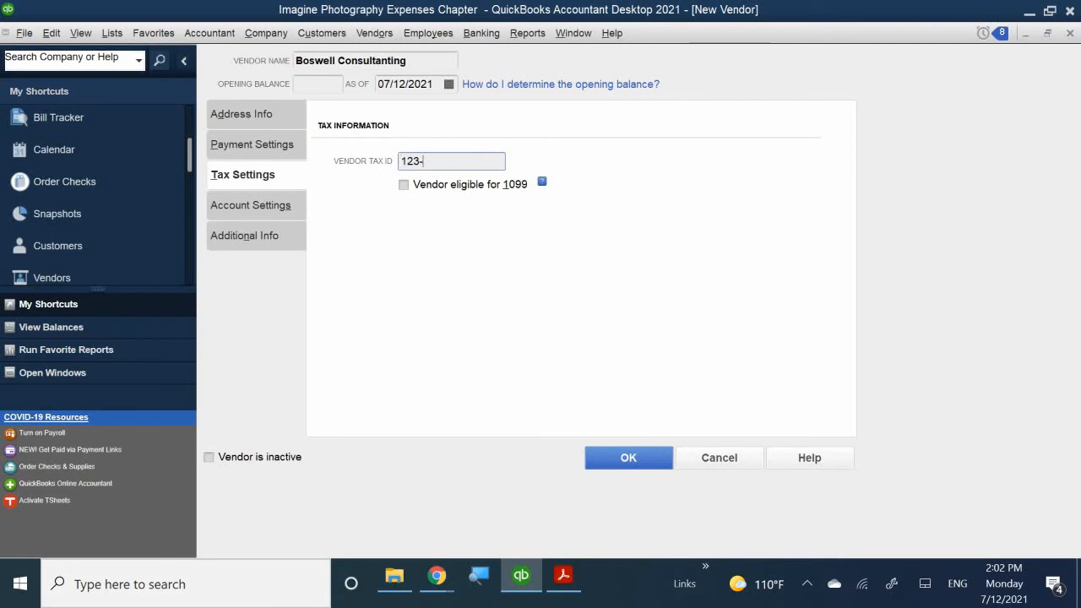
{"action": "type", "text": "12-1234"}
{"action": "left_click", "coordinate": [405, 184]}
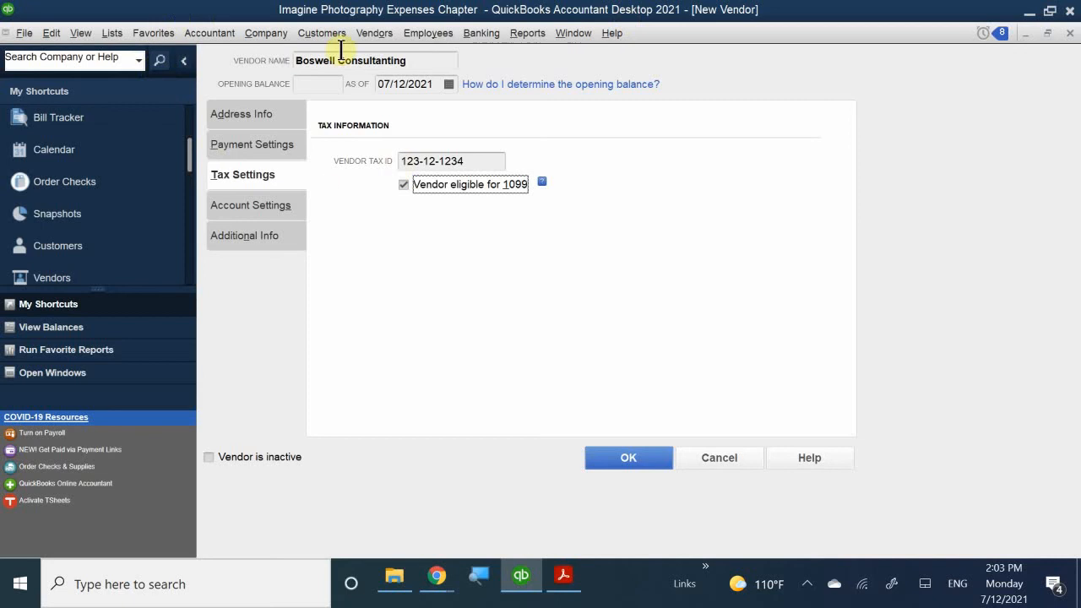
- Make 66700 · Professional Fees the vendor's first prefilled expense account
{"action": "left_click", "coordinate": [243, 207]}
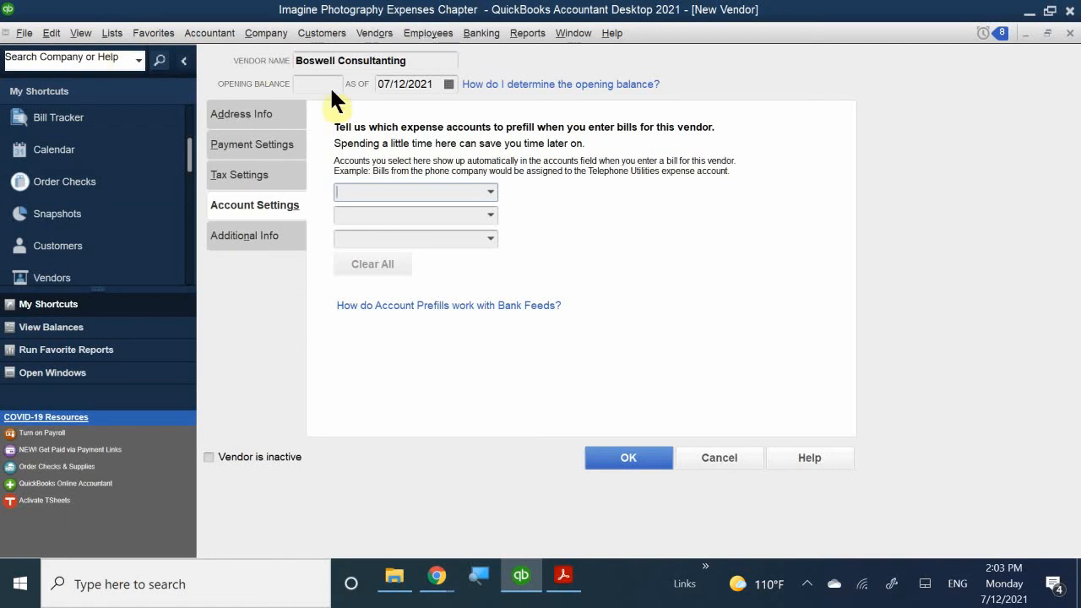
{"action": "left_click", "coordinate": [417, 192]}
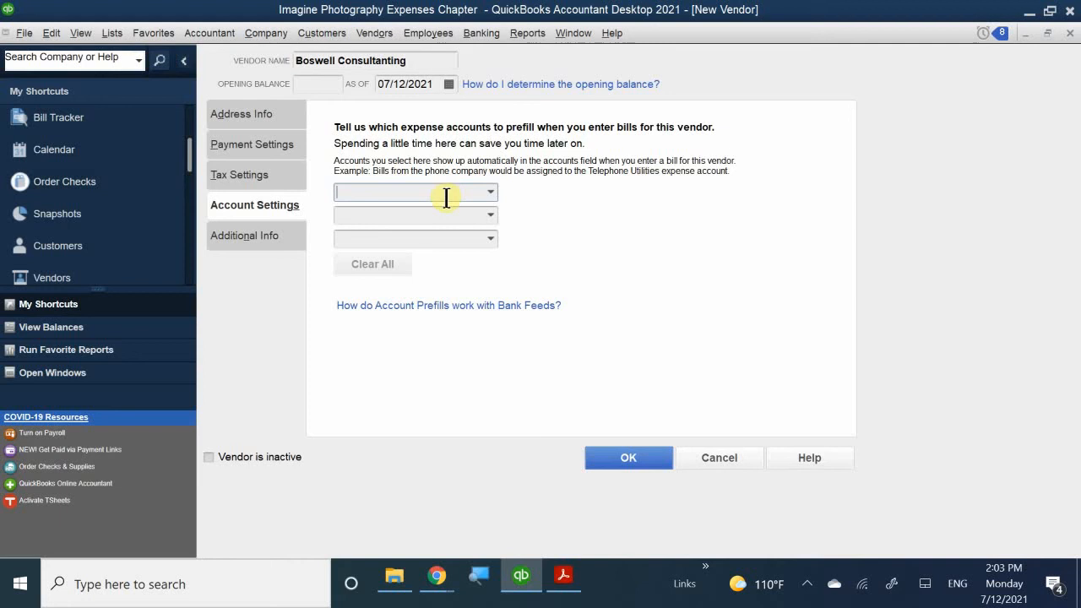
{"action": "type", "text": "pro"}
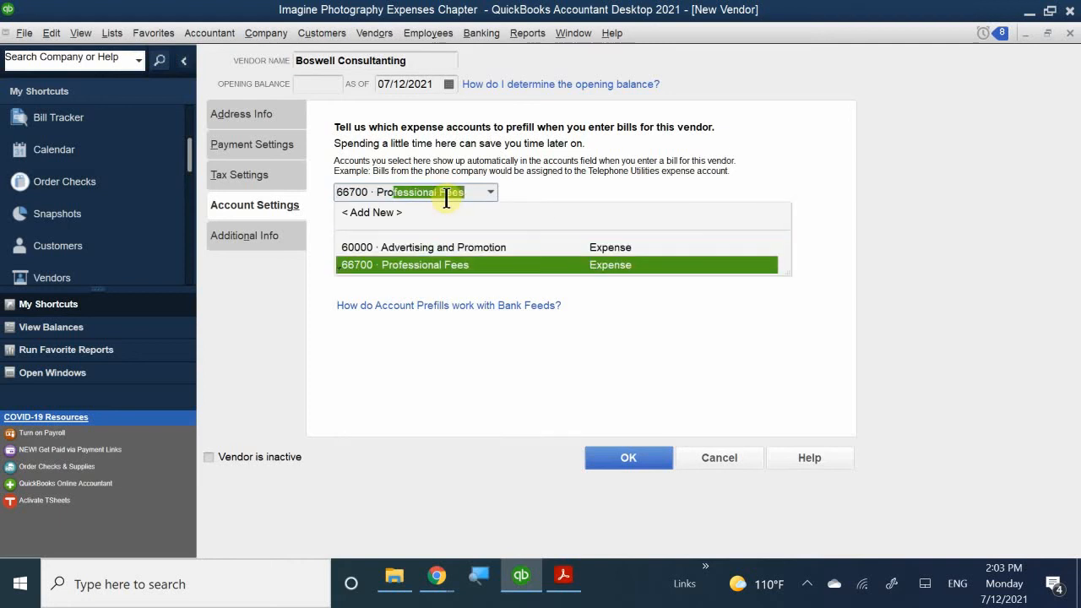
{"action": "left_click", "coordinate": [419, 265]}
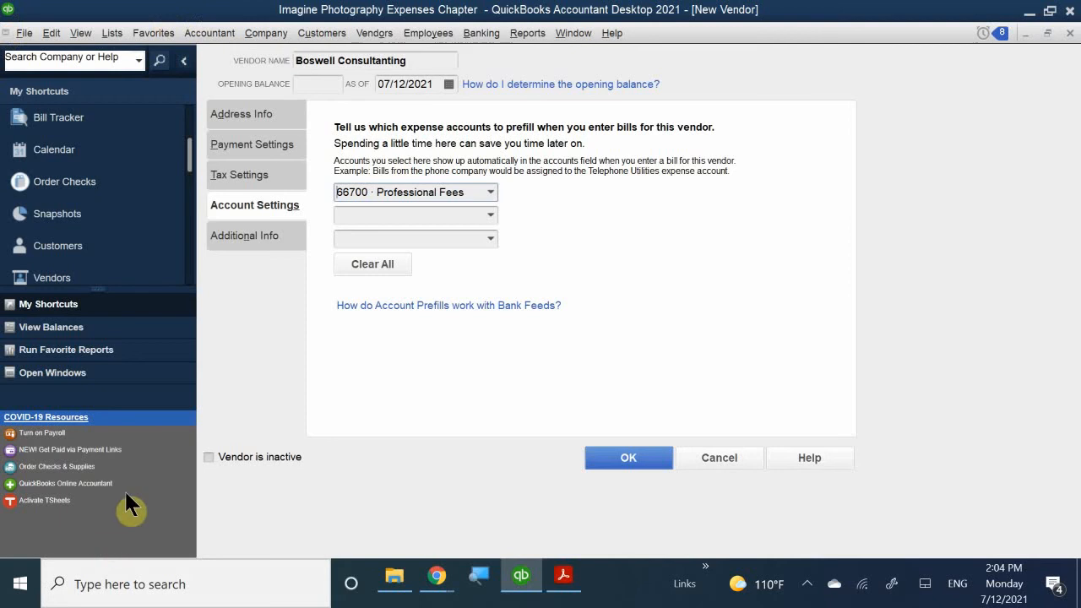
{"action": "left_click", "coordinate": [241, 238]}
{"action": "left_click", "coordinate": [270, 203]}
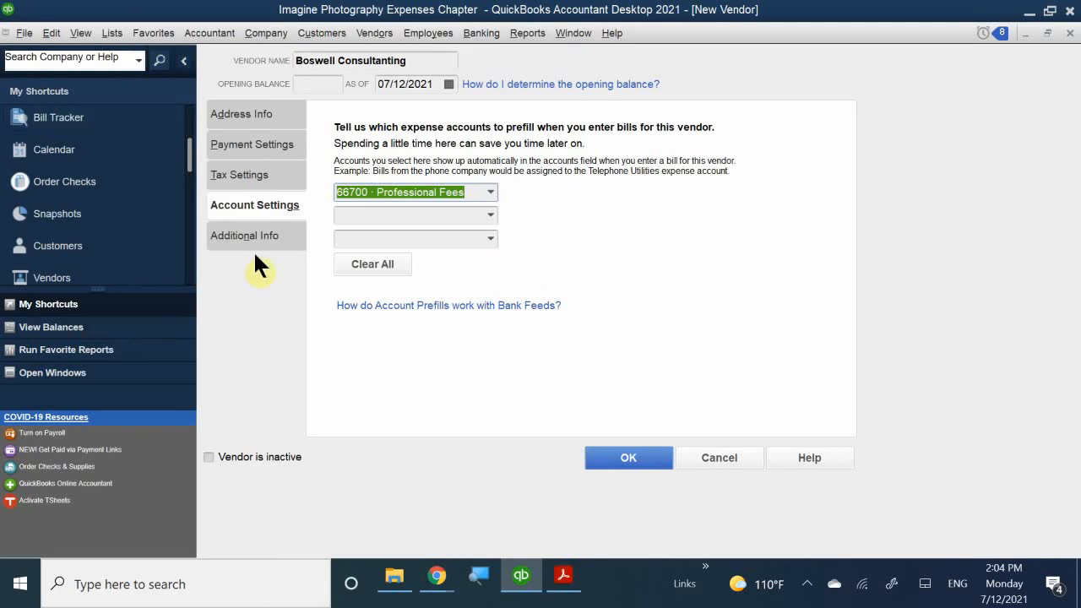
- Under Additional Info, choose Consultant as Boswell Consulting's vendor type
{"action": "left_click", "coordinate": [234, 229]}
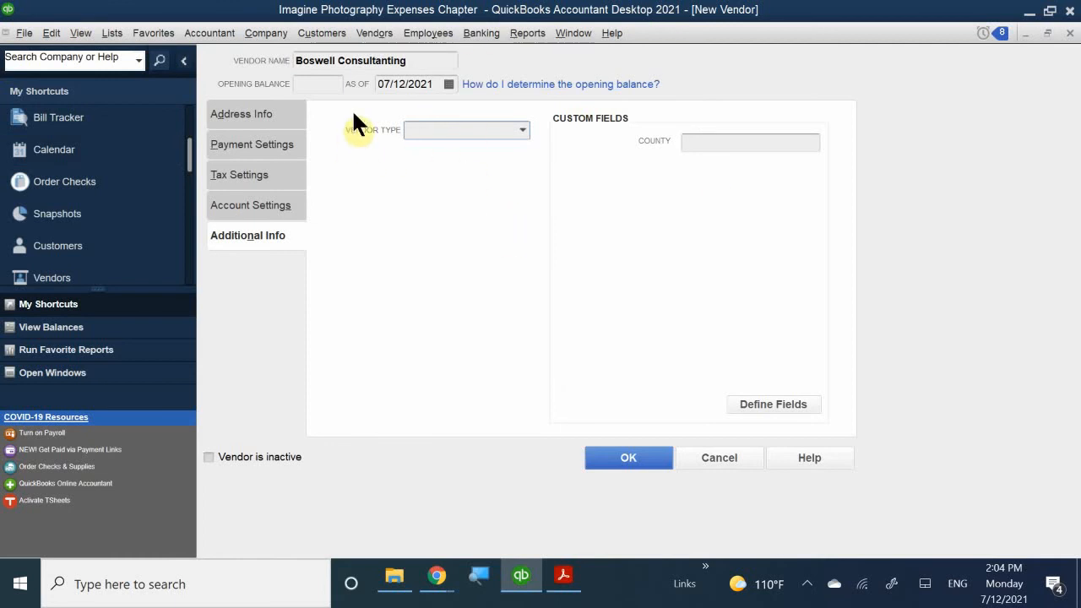
{"action": "left_click", "coordinate": [521, 129]}
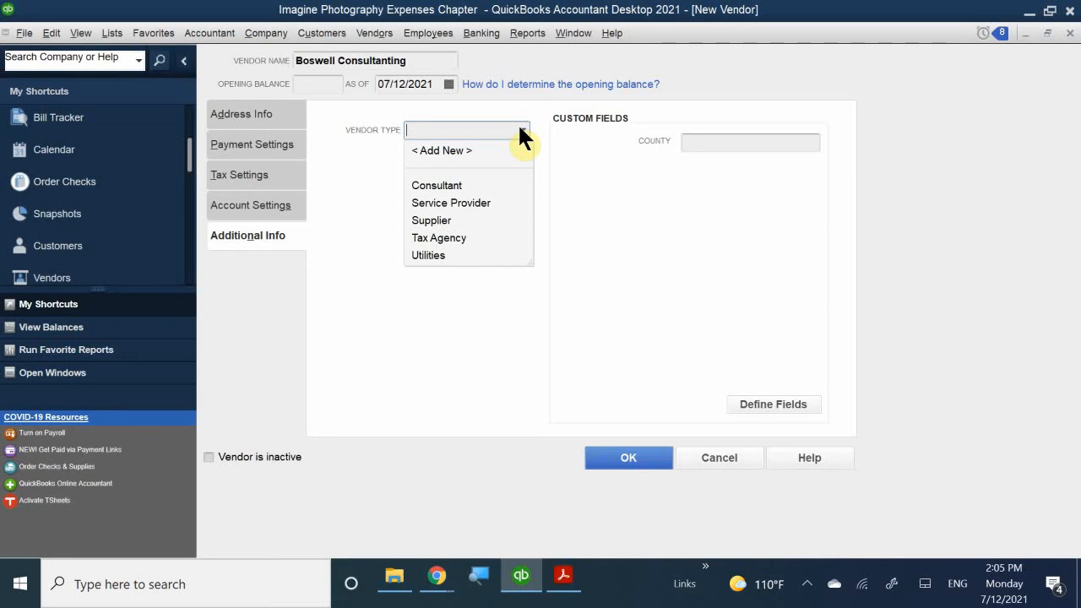
{"action": "left_click", "coordinate": [440, 184]}
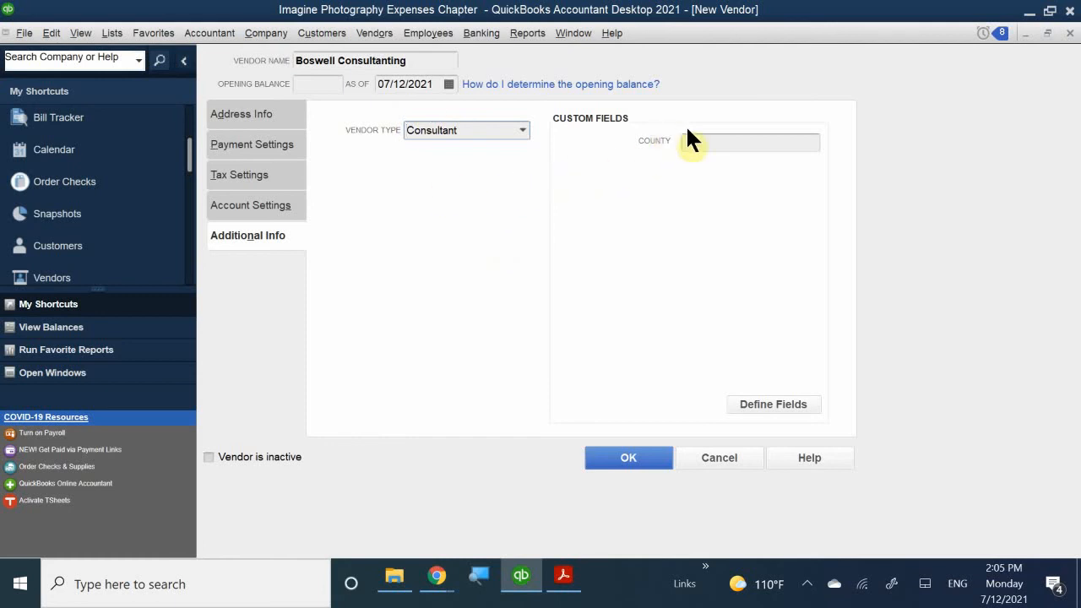
- Enter Alameda in the vendor's County custom field
{"action": "left_click", "coordinate": [712, 141]}
{"action": "type", "text": "Alameda"}
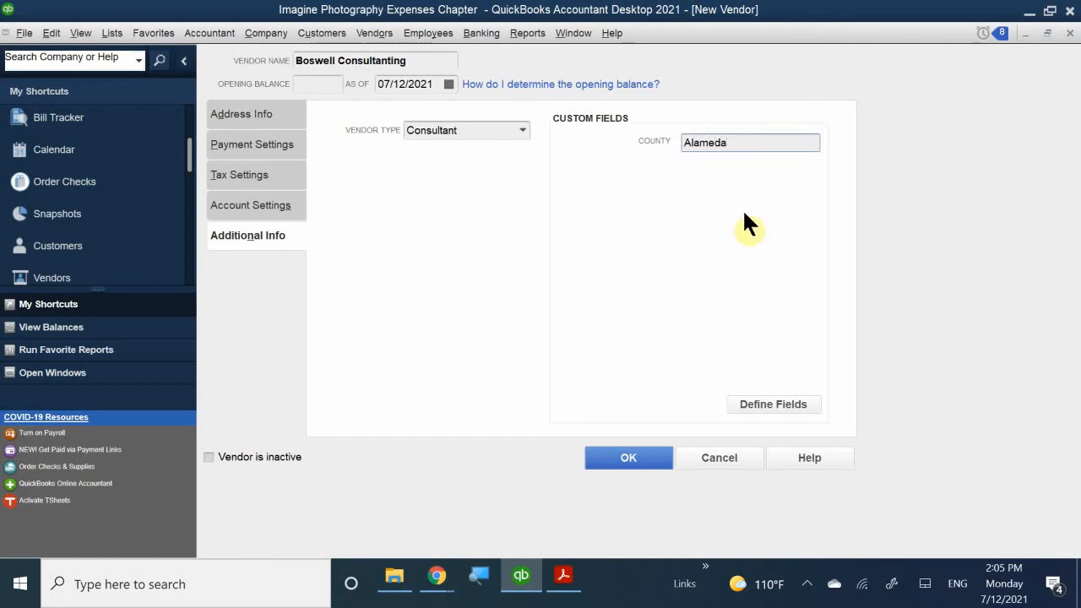
{"action": "left_click", "coordinate": [711, 217]}
- Enable Spouse Name for vendors and customers, and add a vendor field 'Business Establishment Date'
{"action": "left_click", "coordinate": [763, 399]}
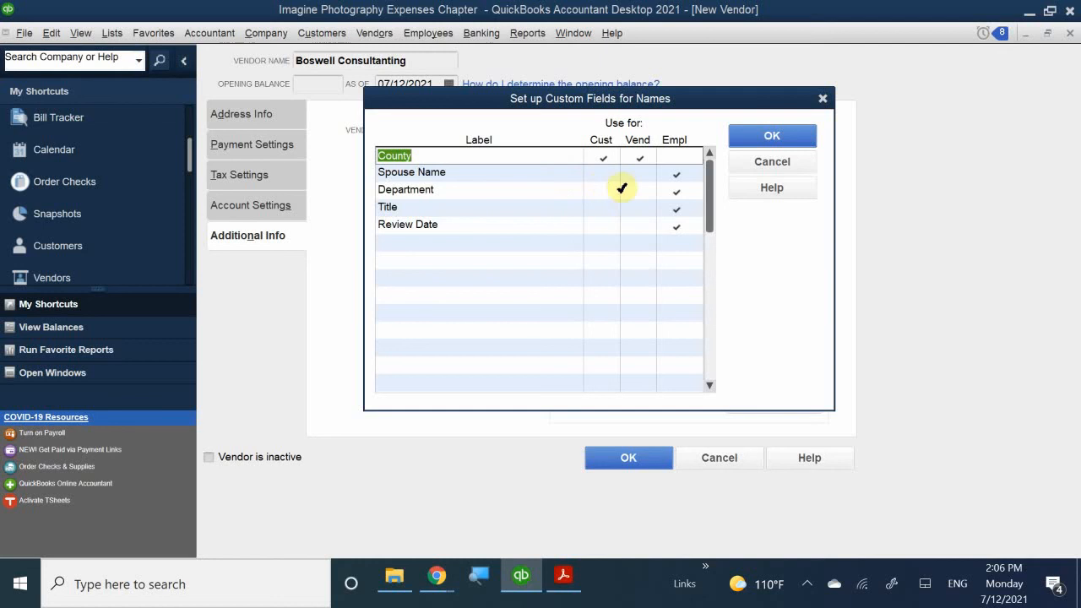
{"action": "left_click", "coordinate": [647, 170]}
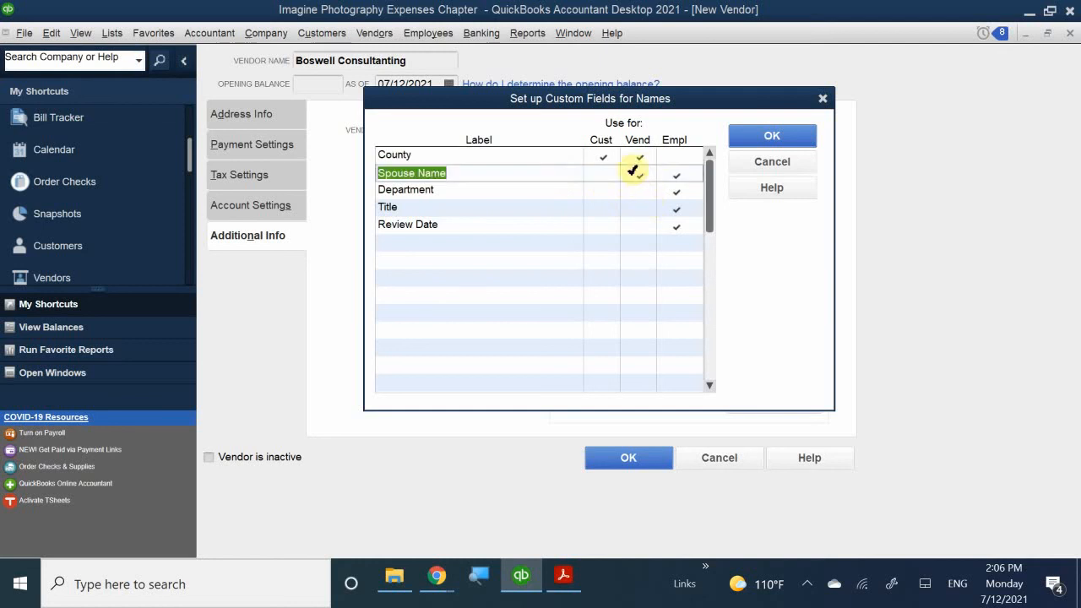
{"action": "left_click", "coordinate": [602, 169]}
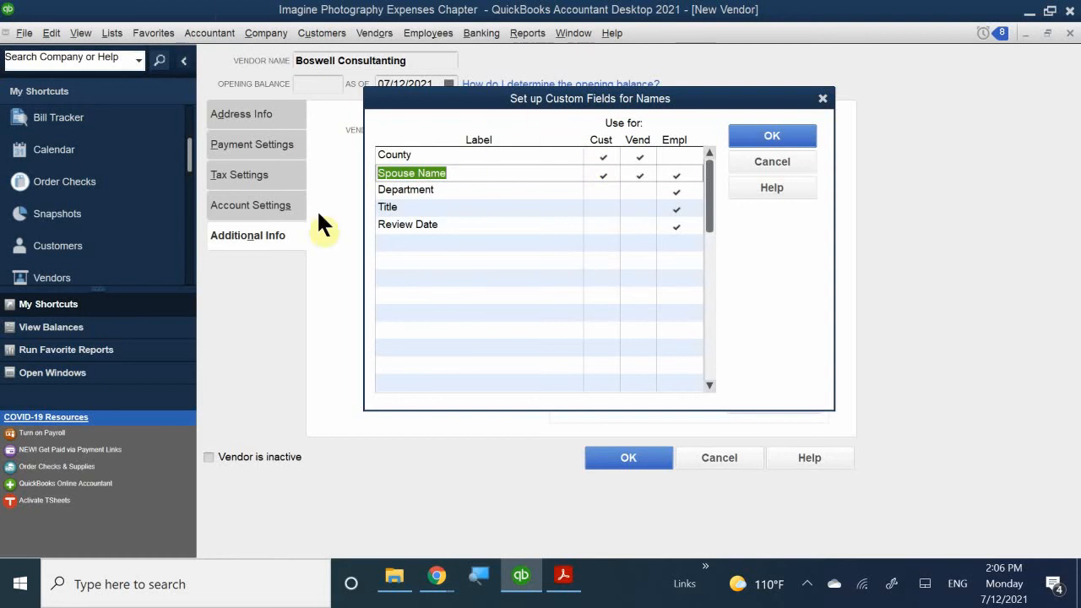
{"action": "left_click", "coordinate": [395, 243]}
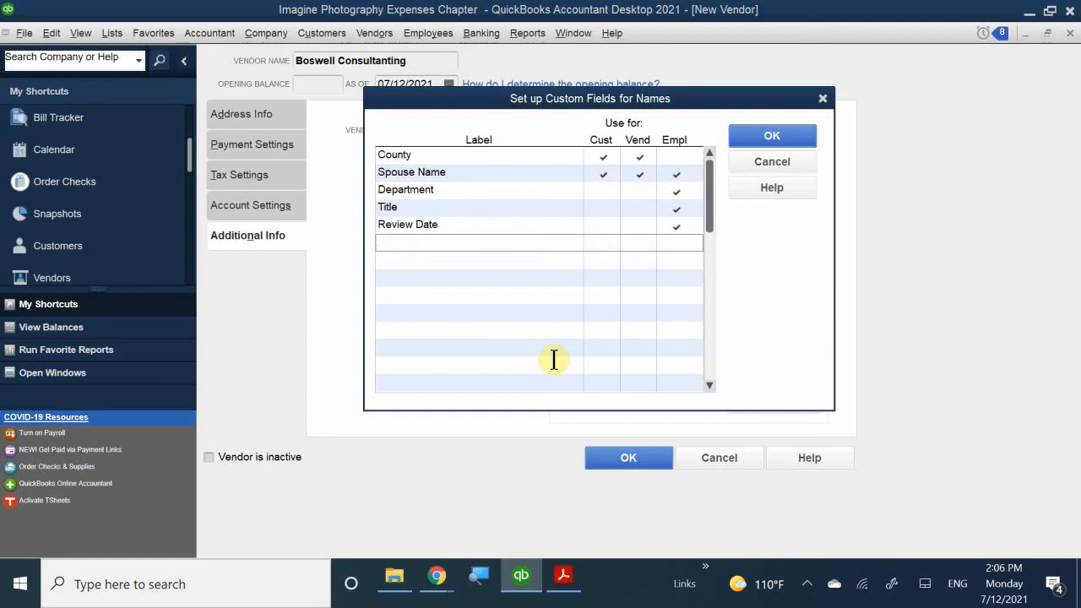
{"action": "type", "text": "Bus"}
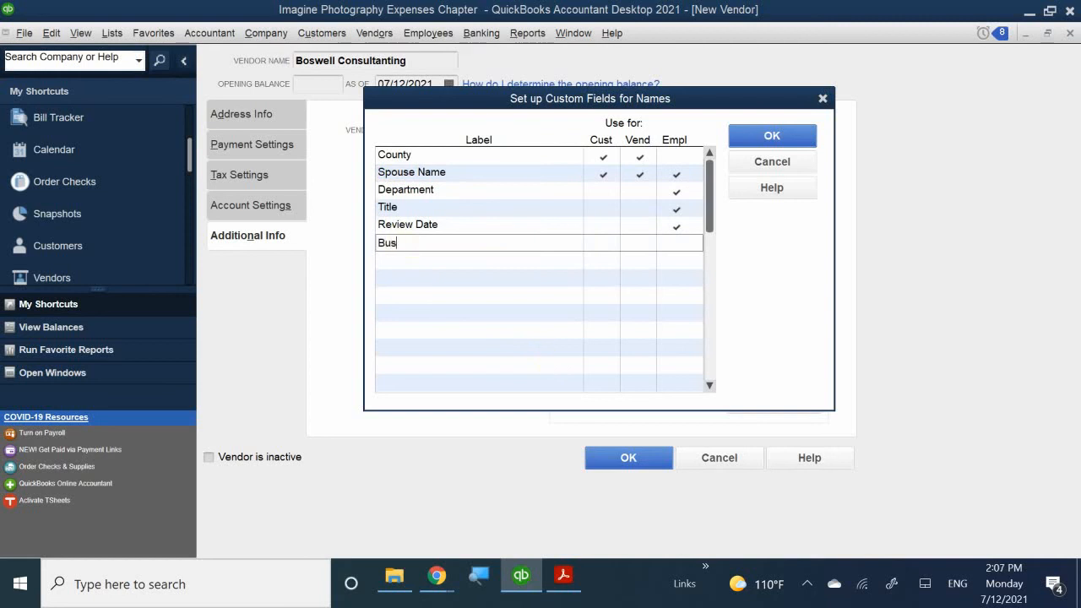
{"action": "type", "text": "iness Establishment Date"}
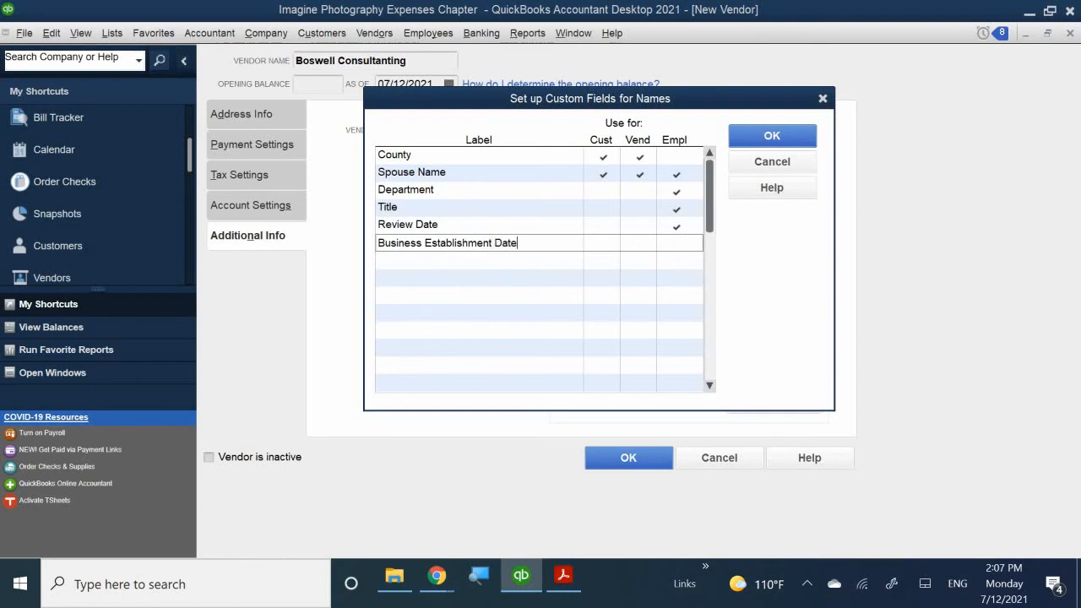
{"action": "left_click", "coordinate": [647, 245]}
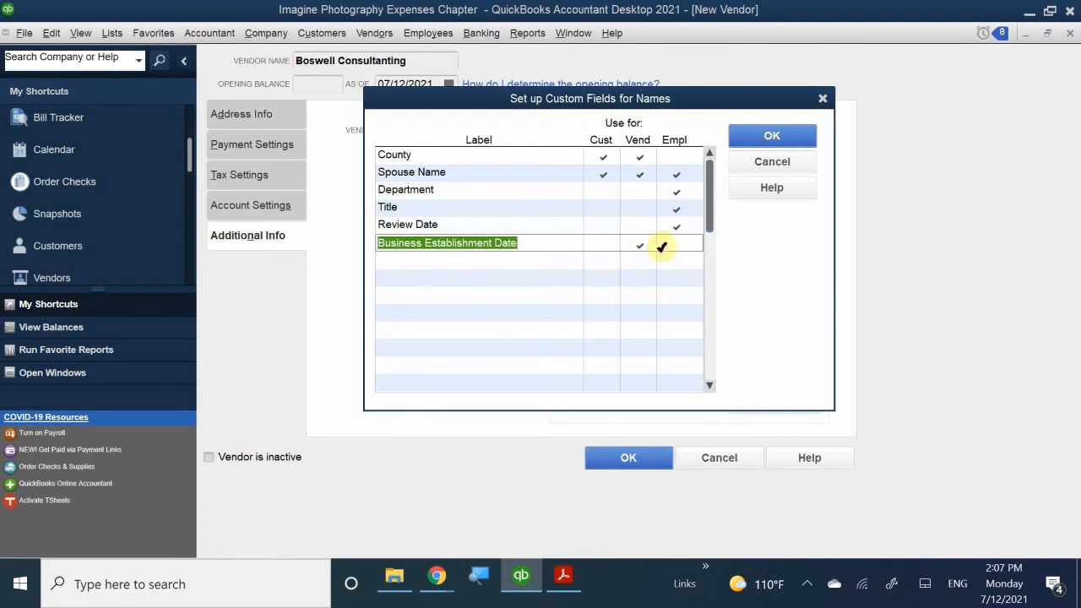
{"action": "left_click", "coordinate": [615, 466]}
{"action": "left_click", "coordinate": [779, 135]}
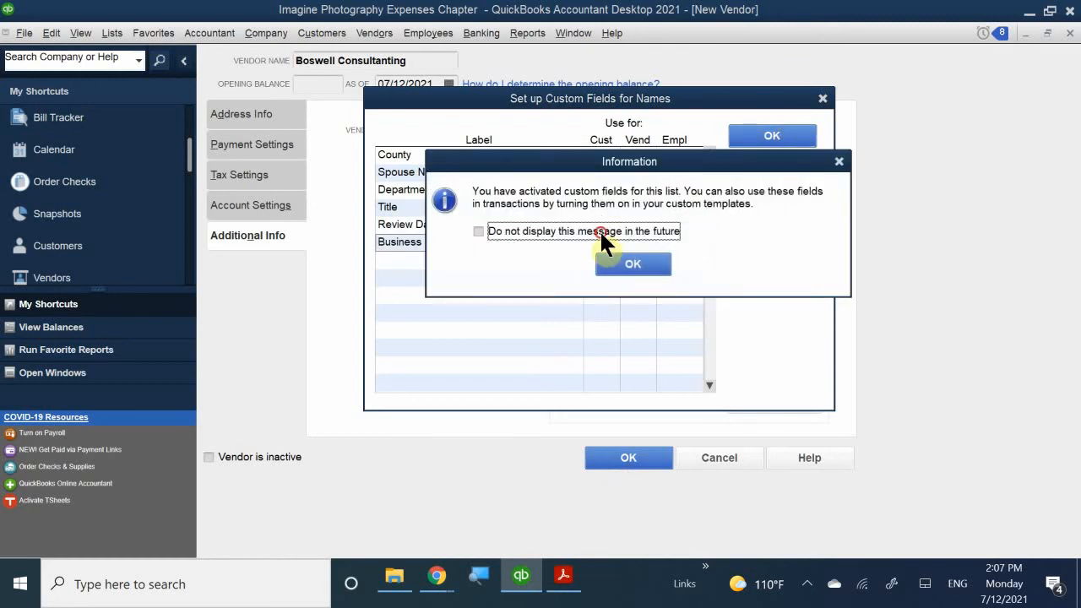
{"action": "left_click", "coordinate": [600, 230]}
{"action": "left_click", "coordinate": [627, 264]}
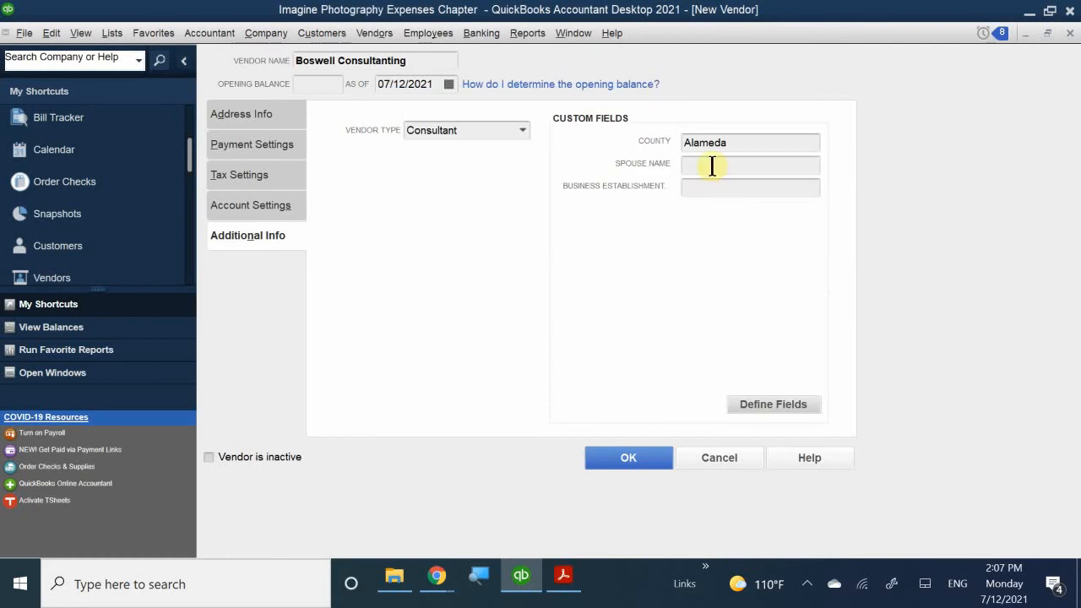
- Fill in the spouse's name and a Business Establishment Date of 5/25/2000
{"action": "left_click", "coordinate": [713, 164]}
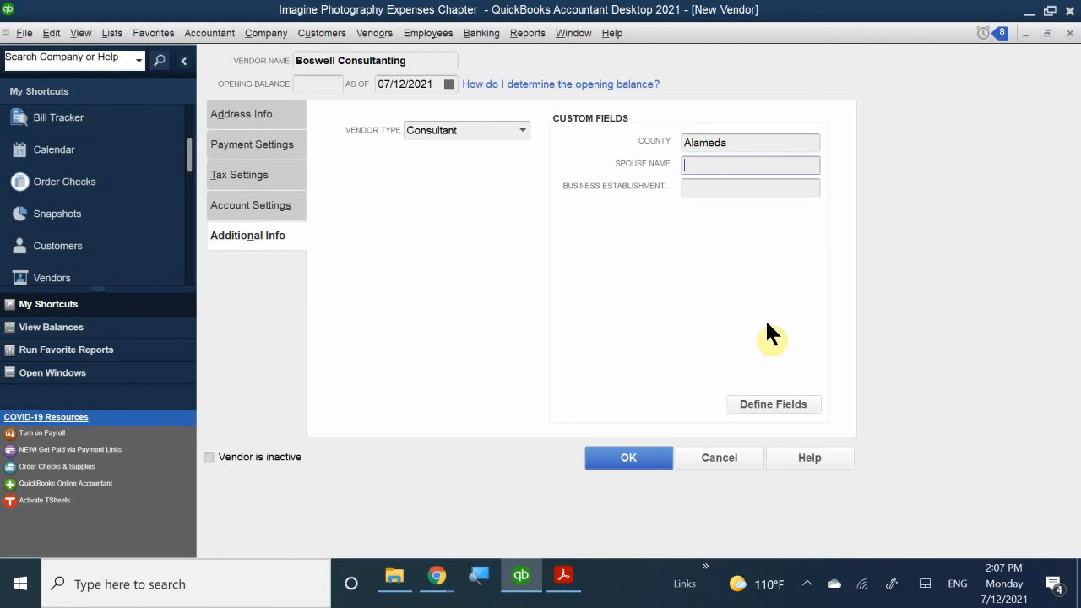
{"action": "left_click", "coordinate": [706, 189]}
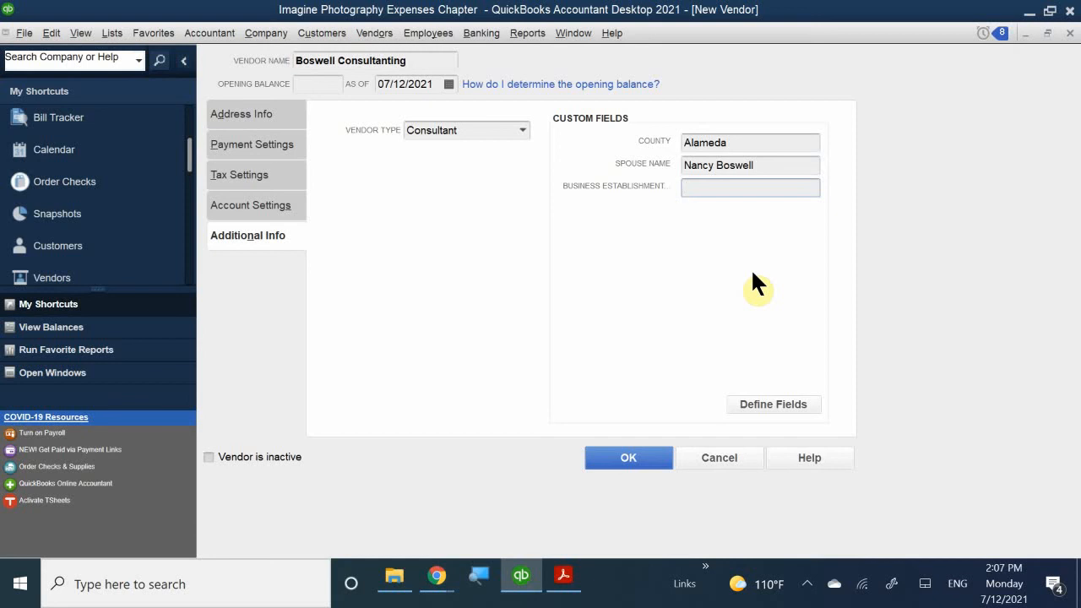
{"action": "type", "text": "5/25/2000"}
- Save Boswell Consulting and view its vendor information in the Vendor Center
{"action": "left_click", "coordinate": [634, 459]}
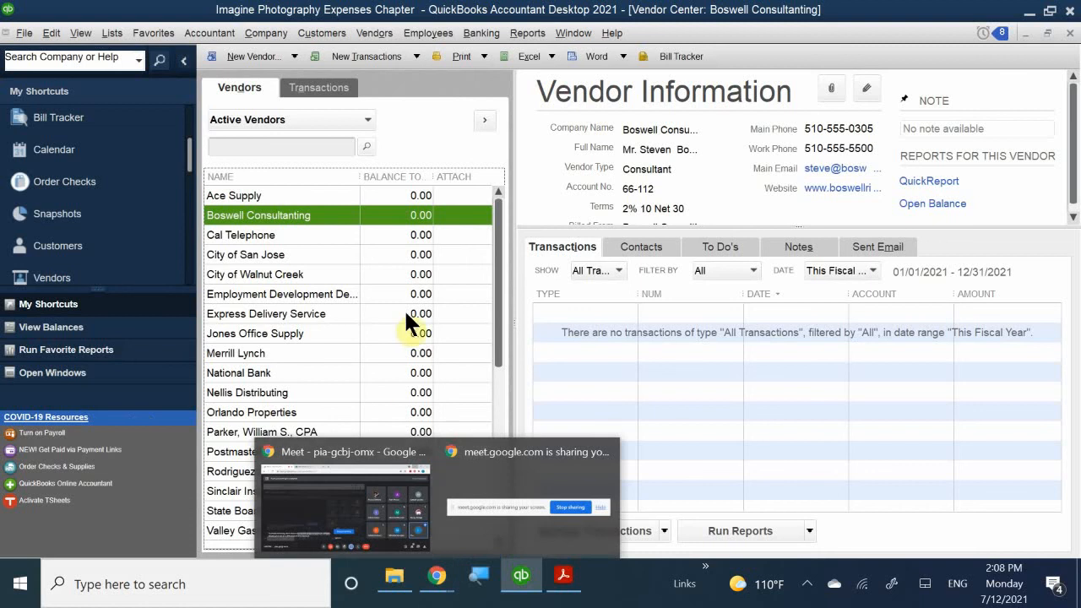
{"action": "left_click", "coordinate": [343, 239]}
{"action": "left_click", "coordinate": [310, 213]}
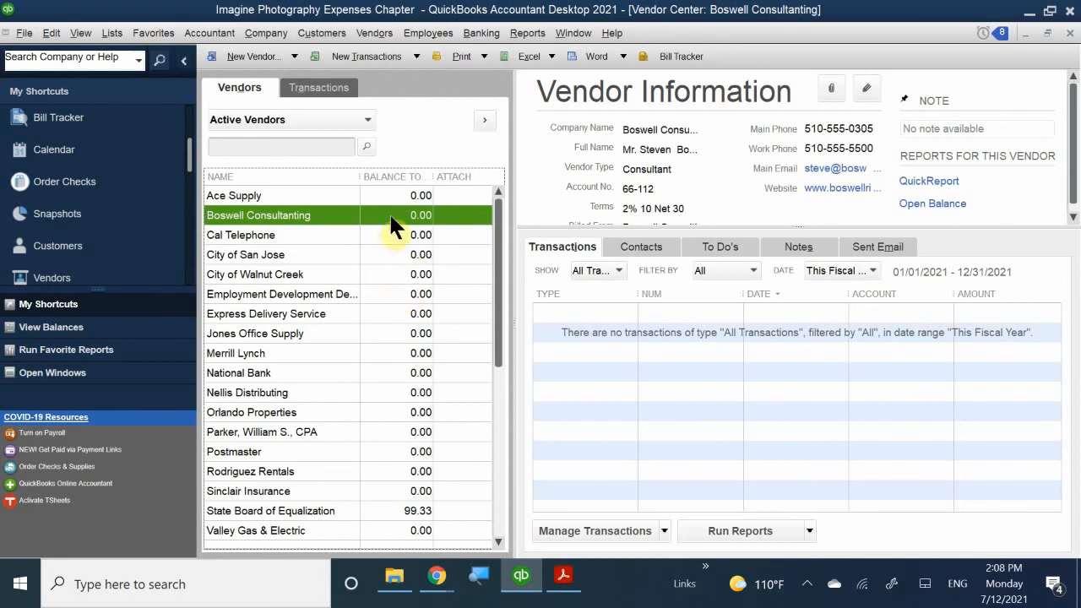
{"action": "double_click", "coordinate": [302, 218]}
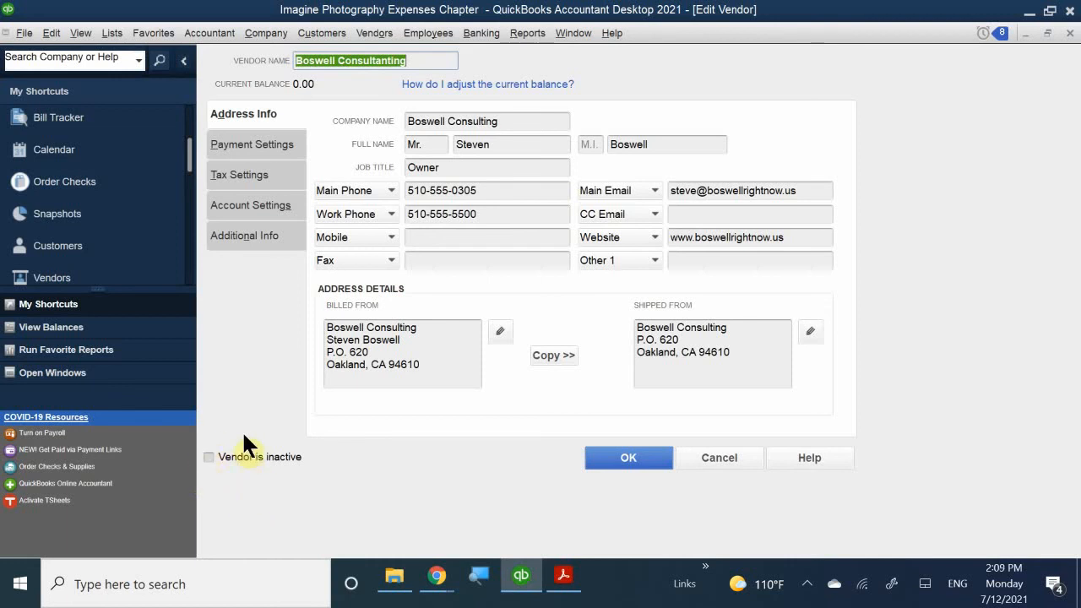
{"action": "left_click", "coordinate": [632, 457]}
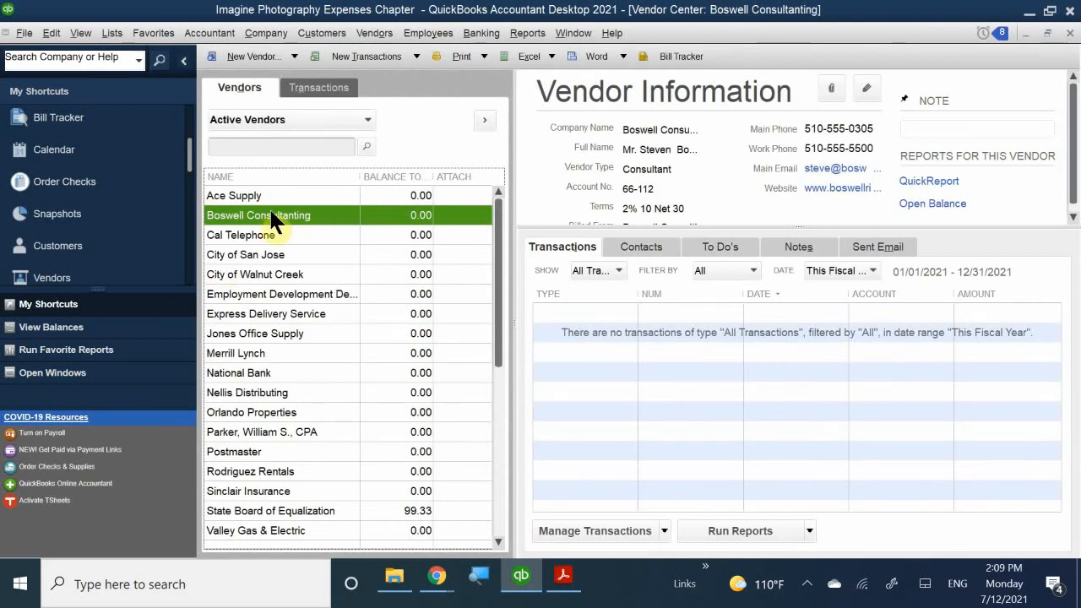
{"action": "right_click", "coordinate": [271, 214]}
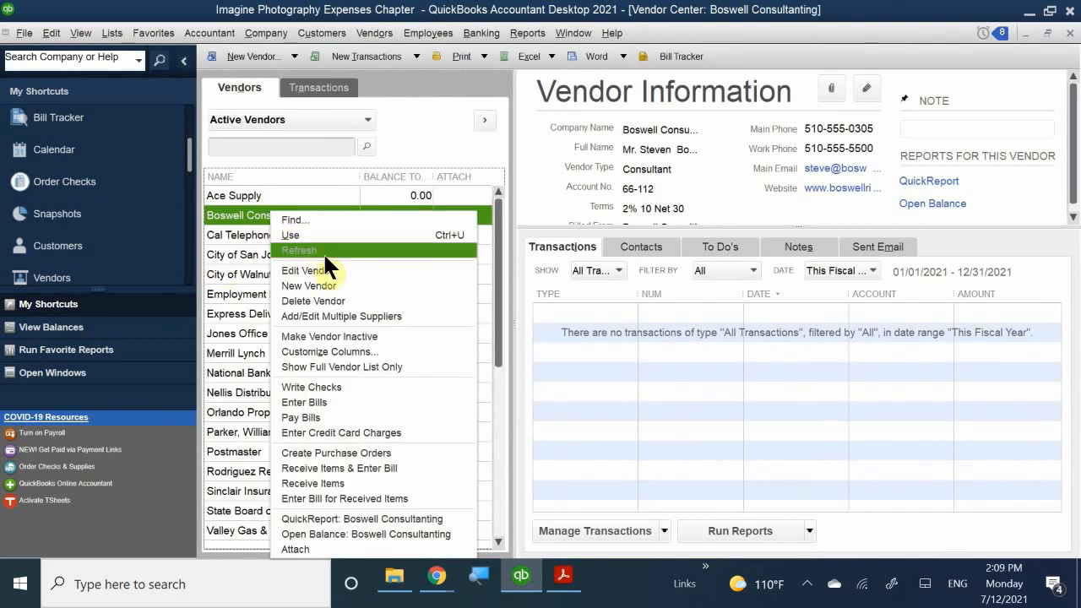
{"action": "left_click", "coordinate": [560, 5]}
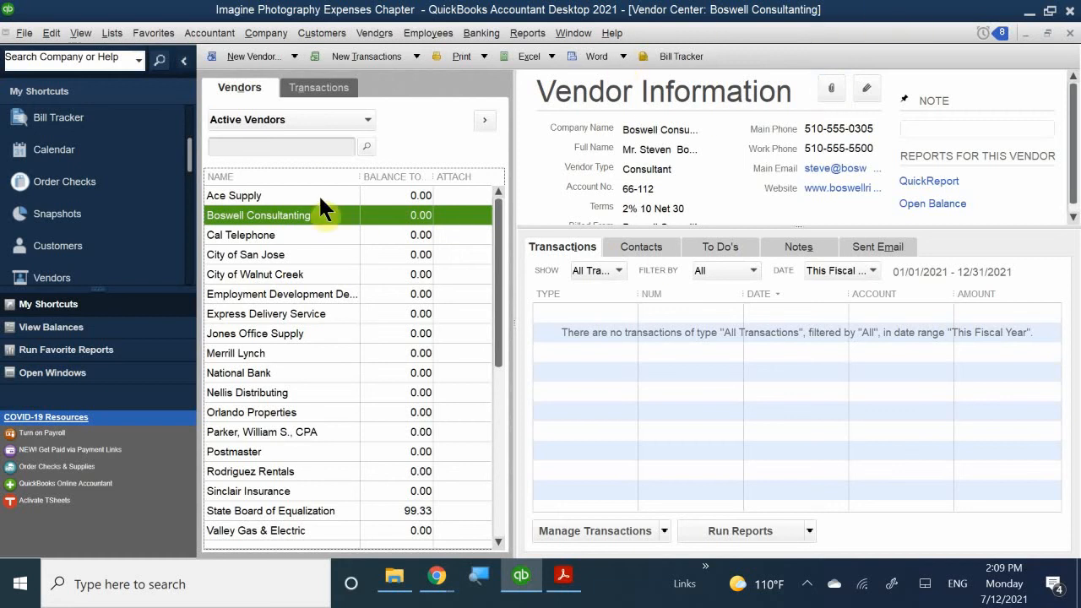
- Reopen Boswell Consulting for editing and review its account prefills and additional info
{"action": "double_click", "coordinate": [316, 216]}
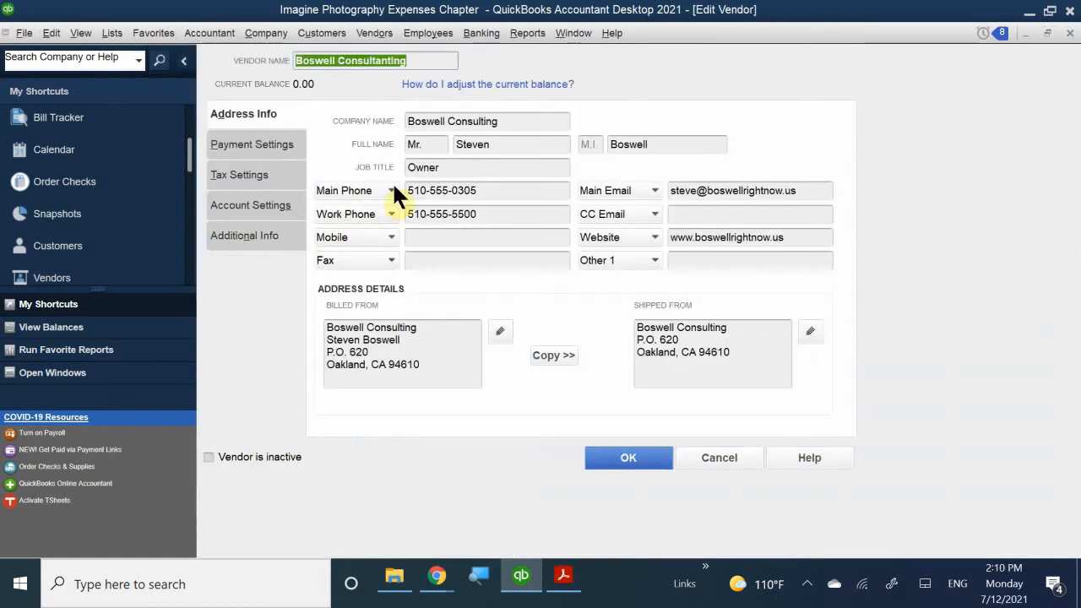
{"action": "left_click", "coordinate": [270, 212]}
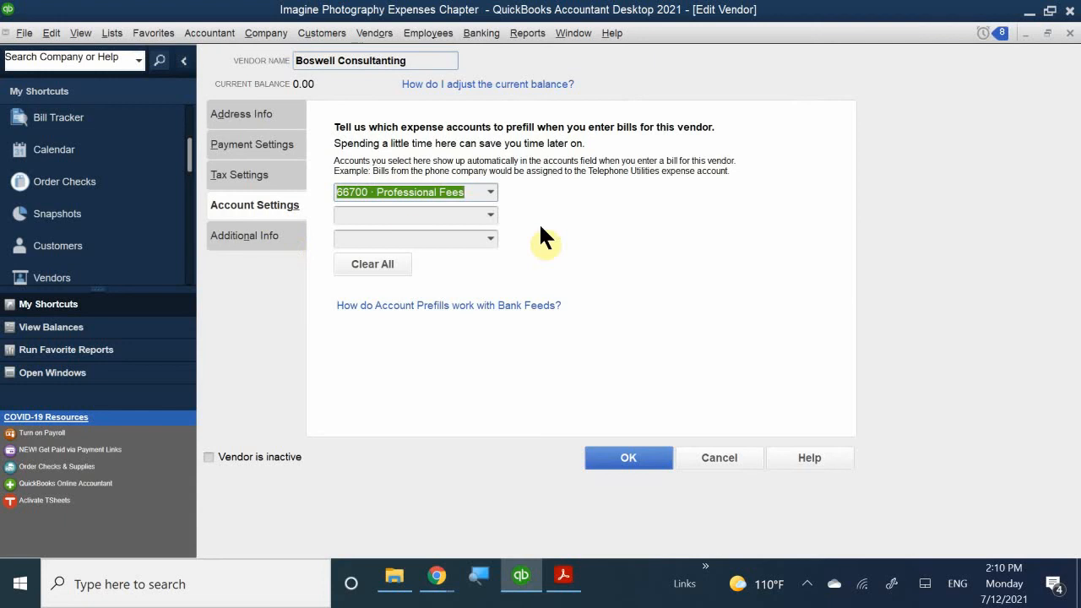
{"action": "left_click", "coordinate": [273, 236]}
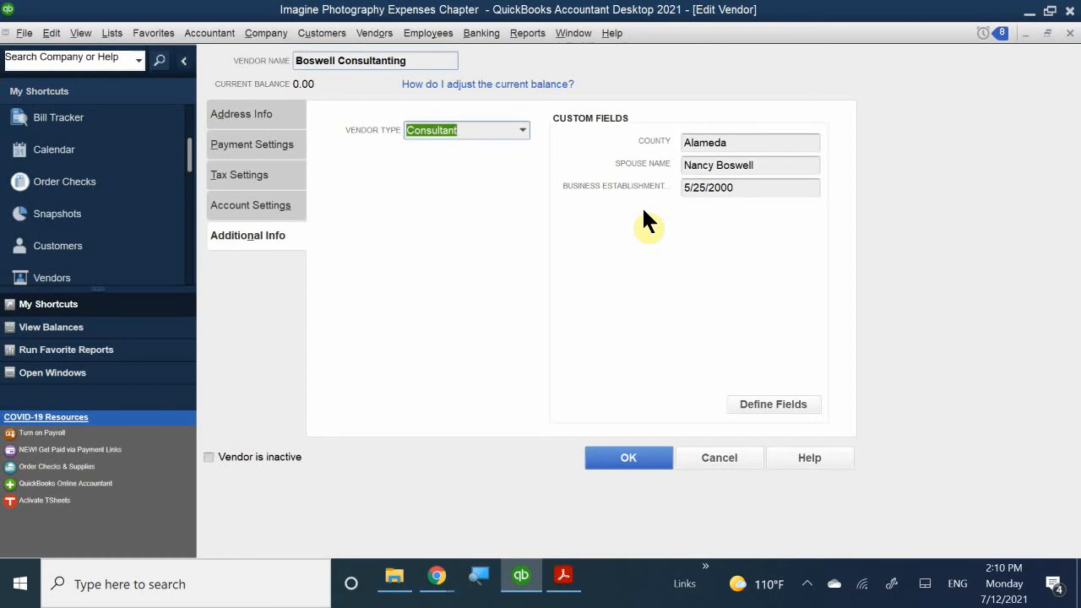
- Review the vendor's address and payment settings, then open the name custom field setup
{"action": "left_click", "coordinate": [262, 117]}
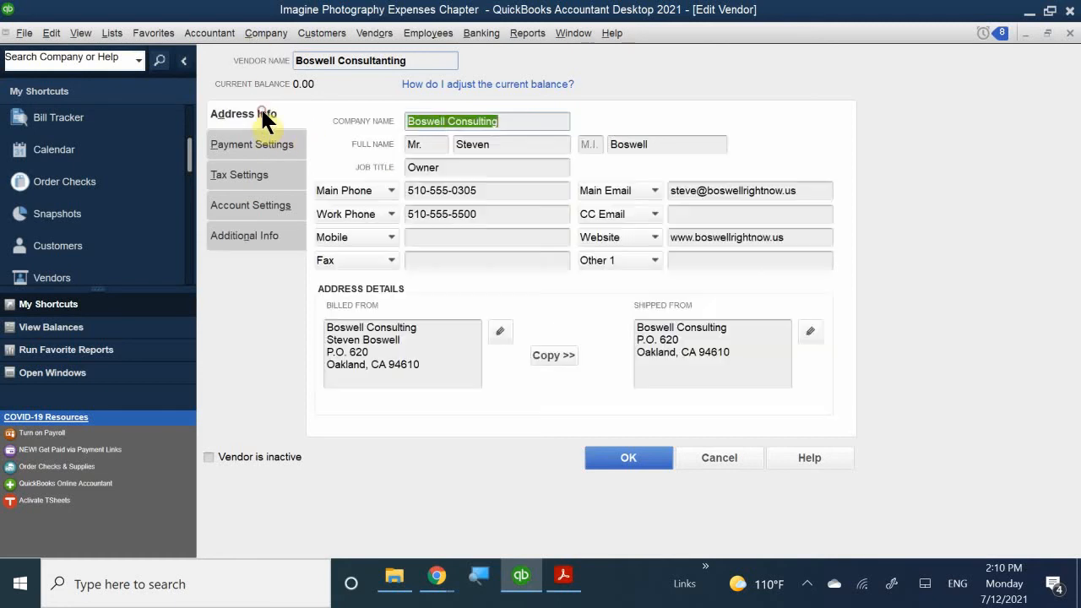
{"action": "left_click", "coordinate": [264, 108]}
{"action": "left_click", "coordinate": [253, 145]}
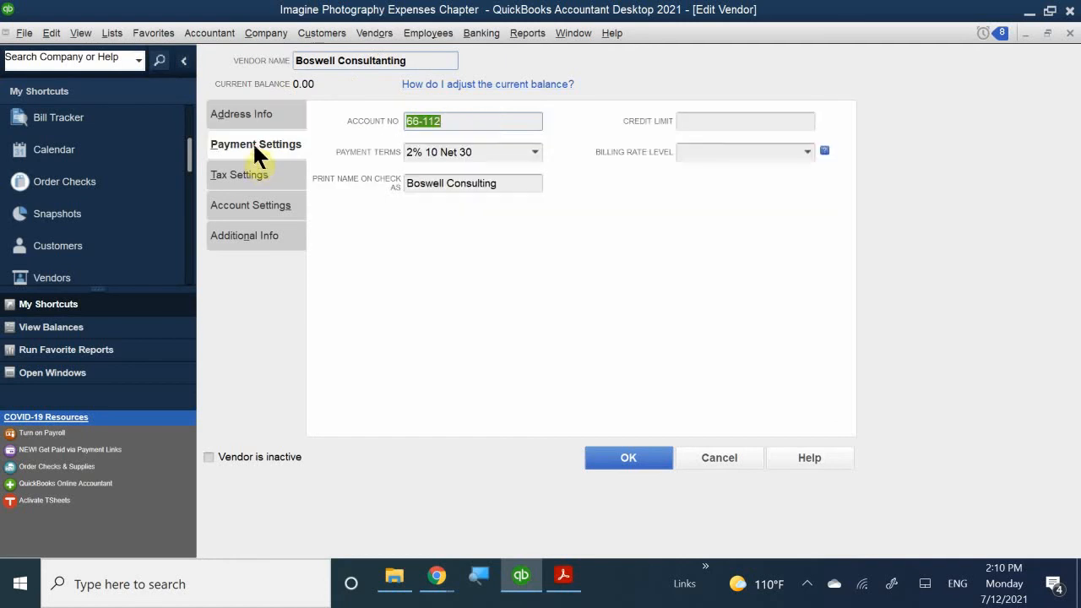
{"action": "left_click", "coordinate": [233, 114]}
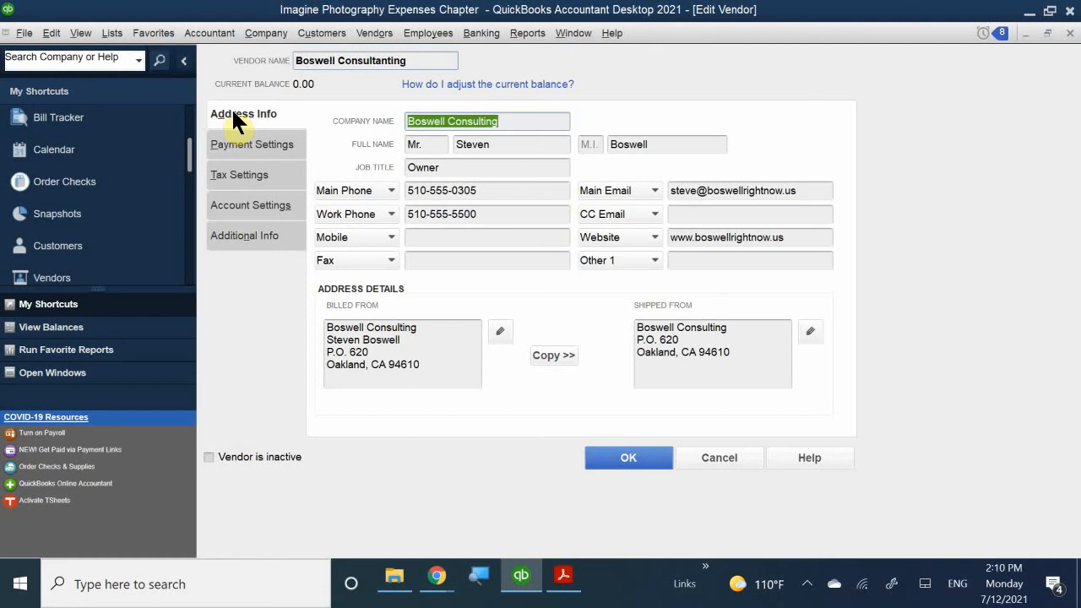
{"action": "left_click", "coordinate": [247, 230]}
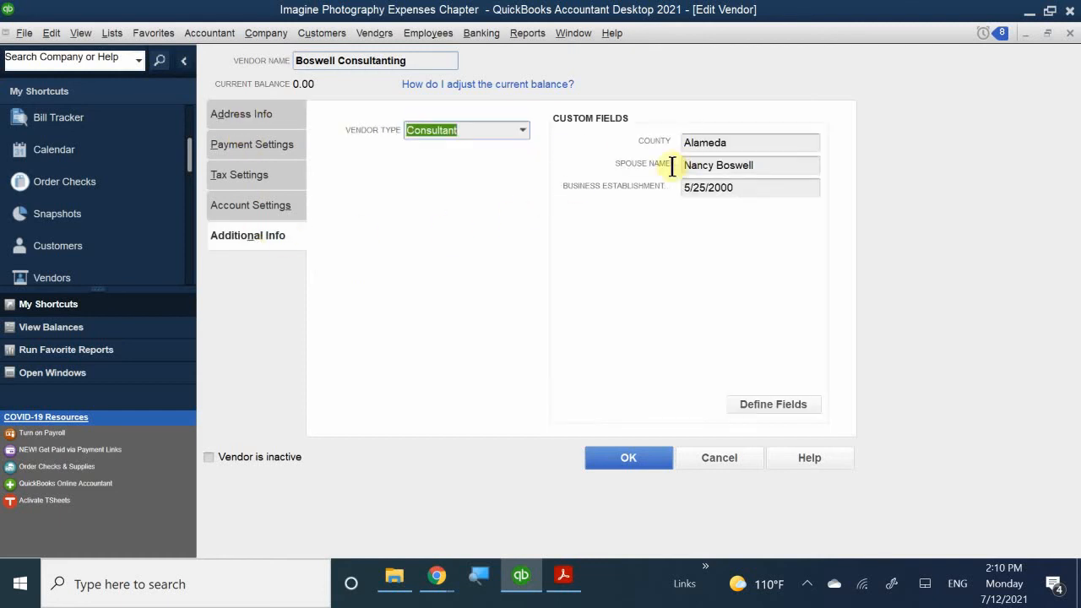
{"action": "left_click", "coordinate": [765, 397]}
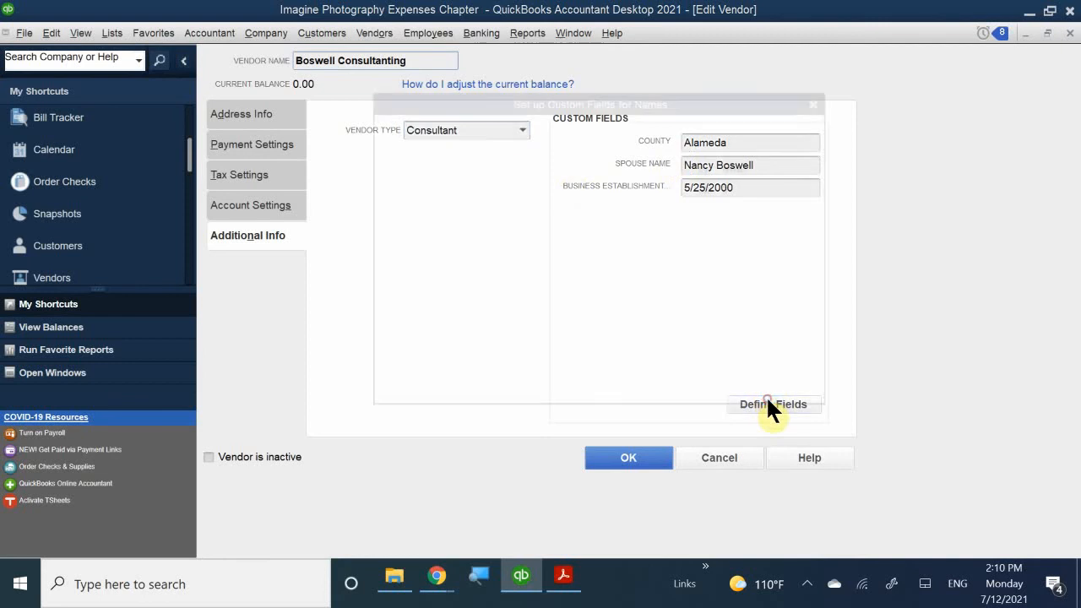
{"action": "left_click", "coordinate": [604, 192]}
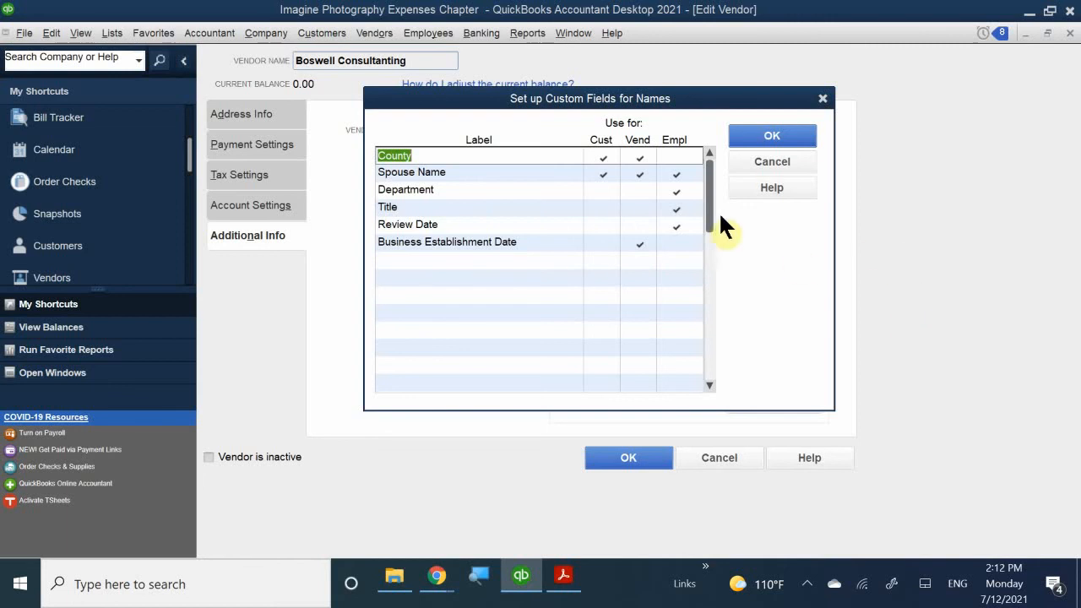
{"action": "left_click", "coordinate": [761, 163]}
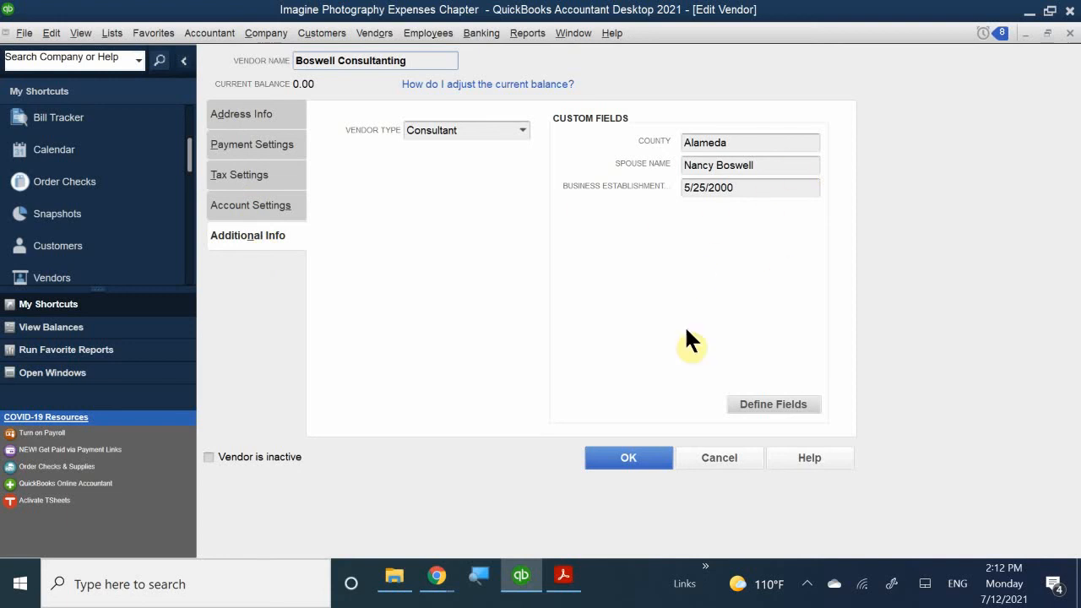
{"action": "left_click", "coordinate": [760, 402]}
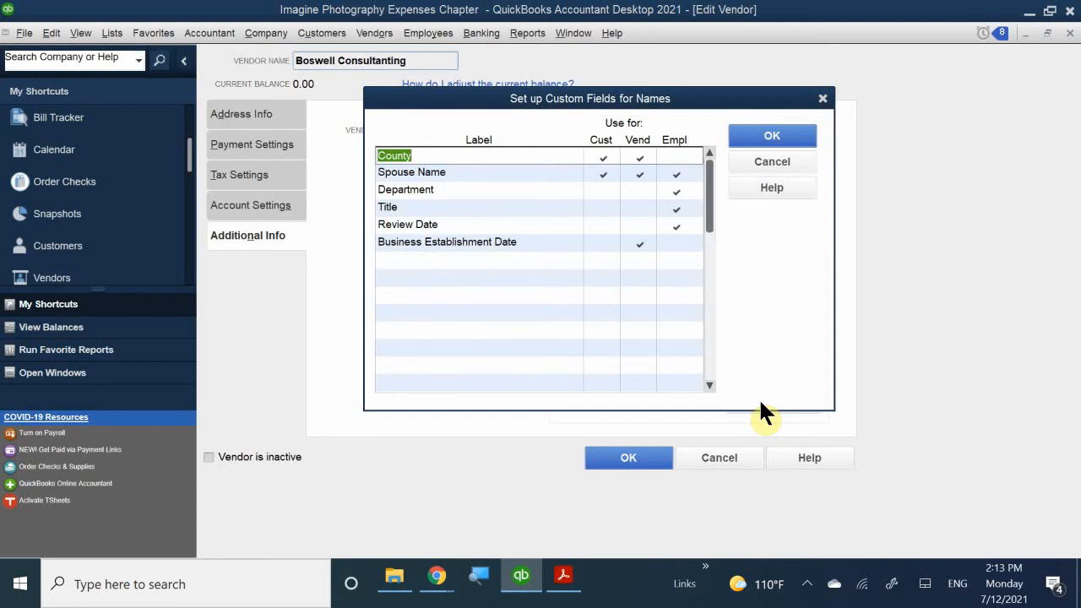
{"action": "left_click", "coordinate": [775, 156]}
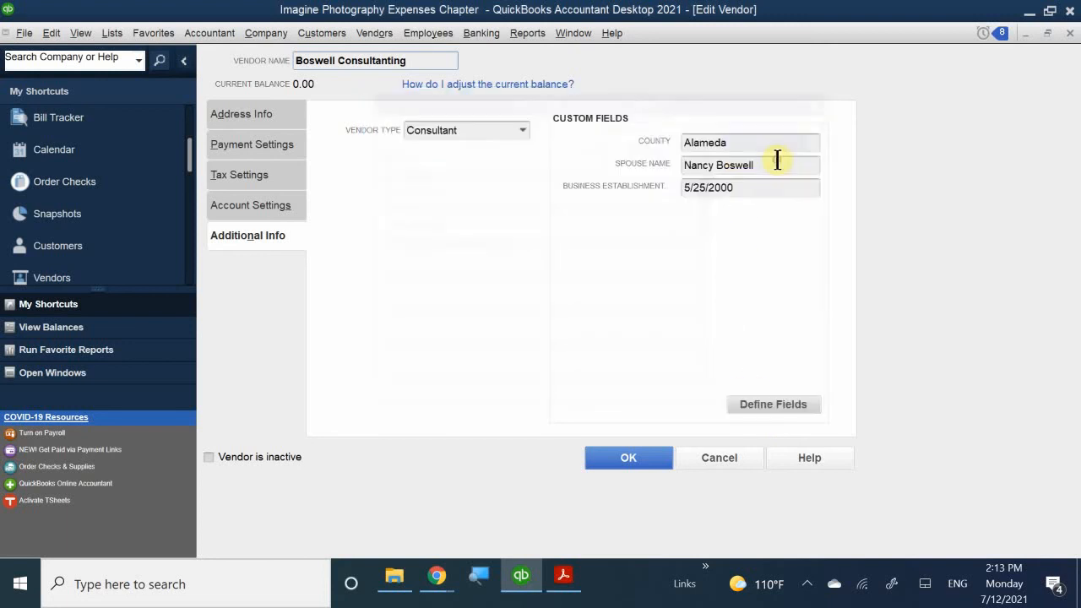
- Review the vendor's address, payment, tax, account and additional info, then save the record
{"action": "left_click", "coordinate": [240, 113]}
{"action": "left_click", "coordinate": [253, 140]}
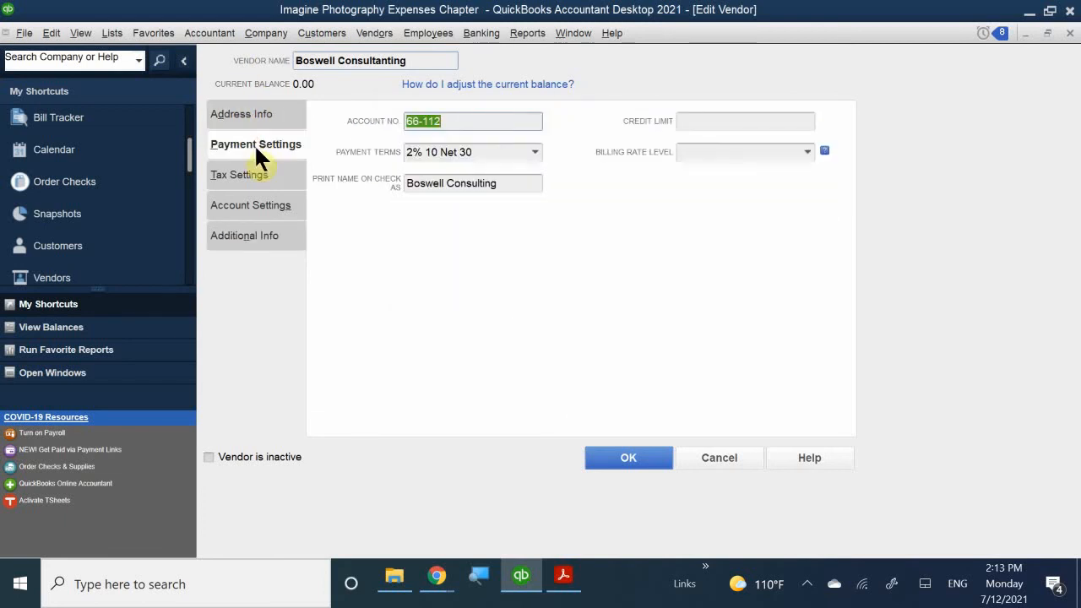
{"action": "left_click", "coordinate": [257, 173]}
{"action": "left_click", "coordinate": [261, 202]}
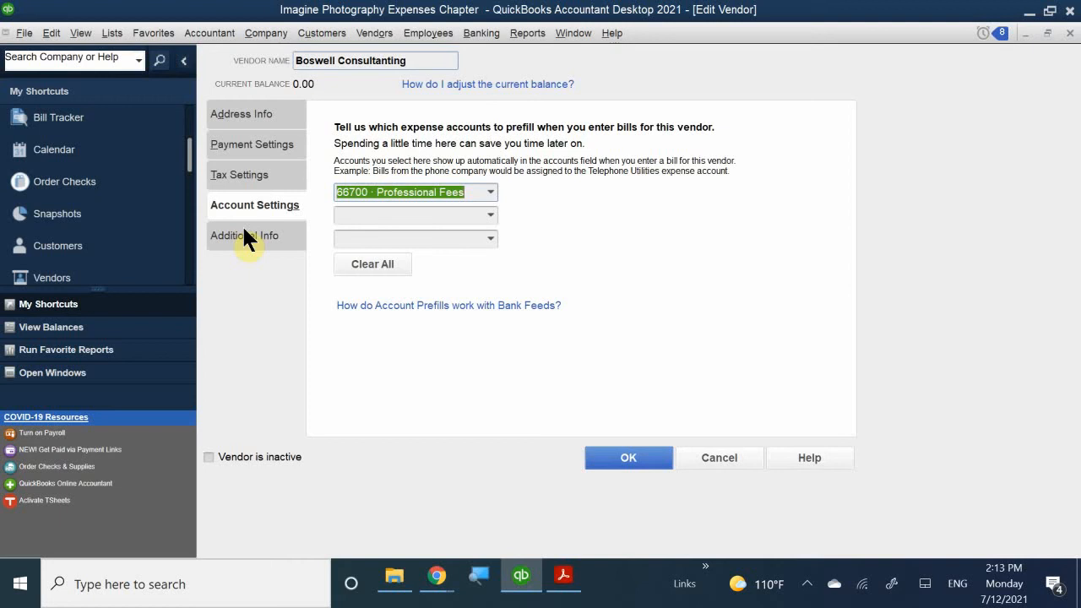
{"action": "left_click", "coordinate": [244, 229]}
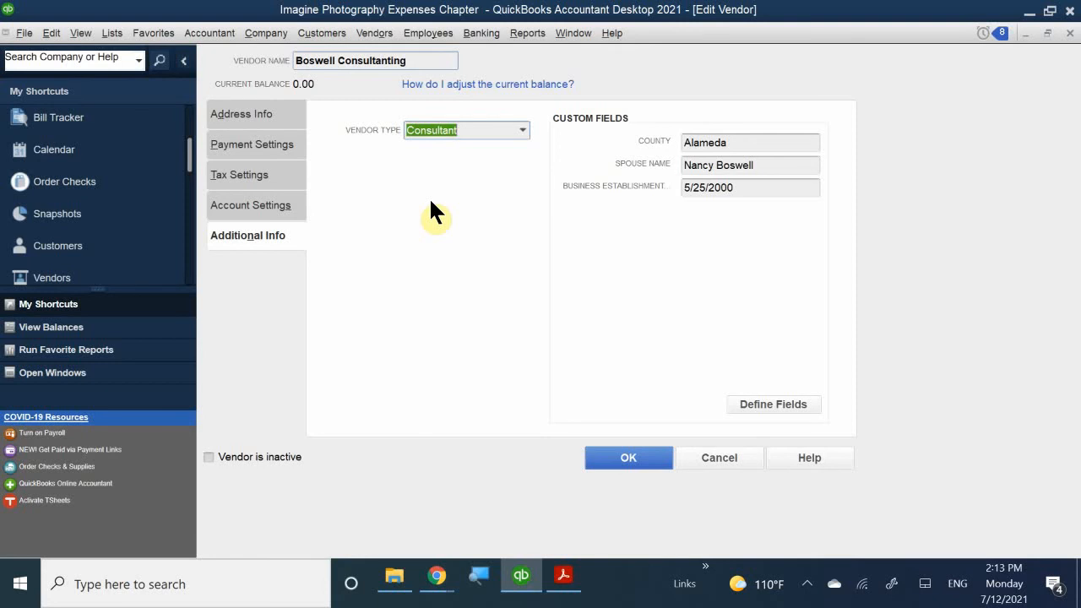
{"action": "left_click", "coordinate": [641, 456]}
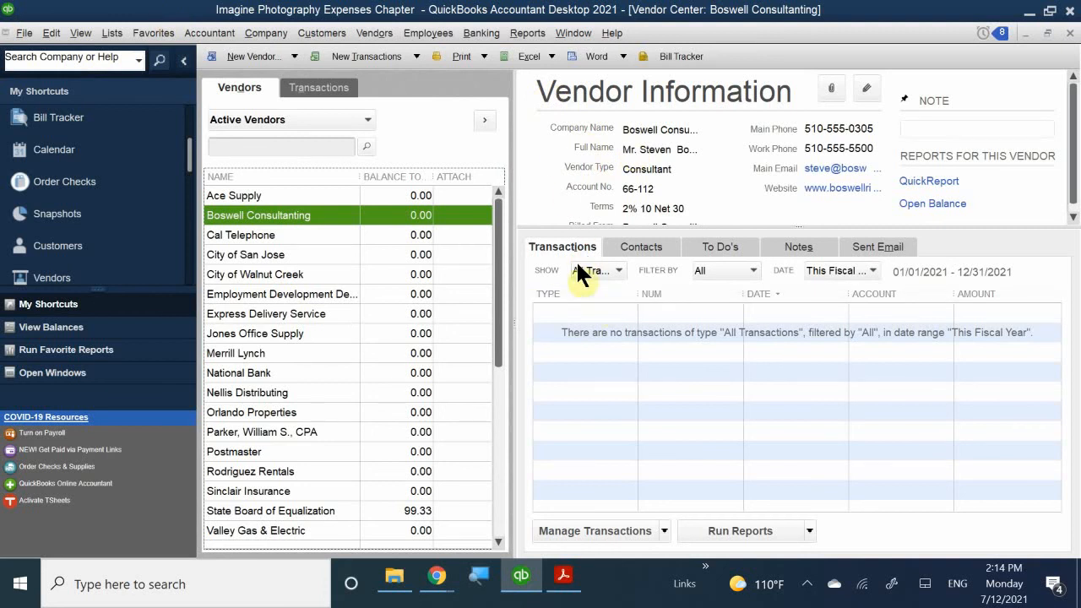
- Close the Vendor Center and bring up QB 2021 CH 4.pdf in Acrobat Reader
{"action": "left_click", "coordinate": [1071, 33]}
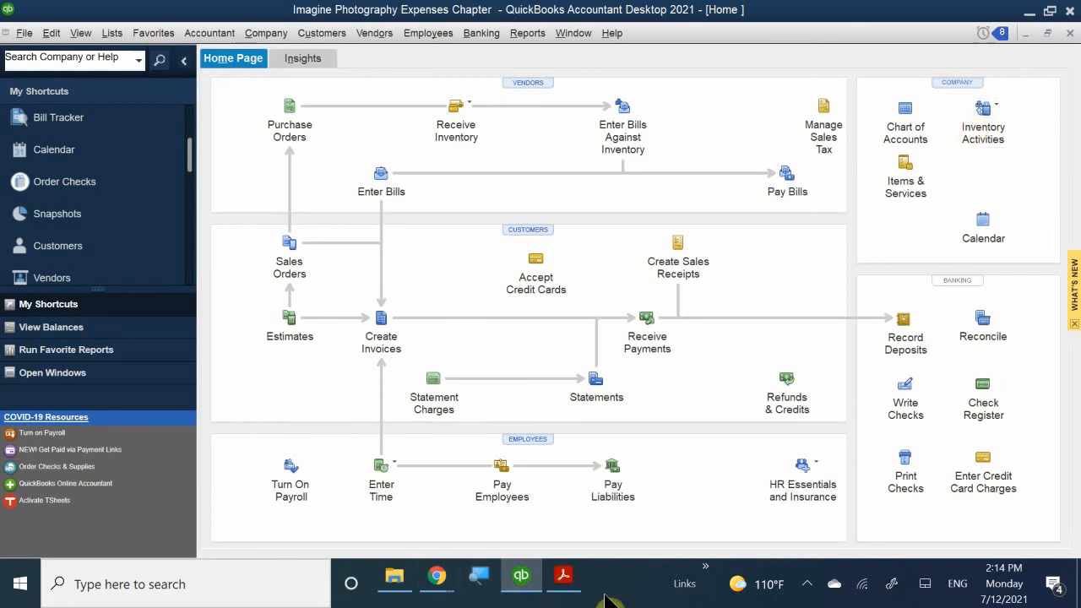
{"action": "left_click", "coordinate": [564, 578]}
- Scroll the chapter PDF to the class-tracking Computer Practice steps and Preferences figure on page 125
{"action": "scroll", "coordinate": [511, 369], "scroll_direction": "down", "scroll_amount": 10}
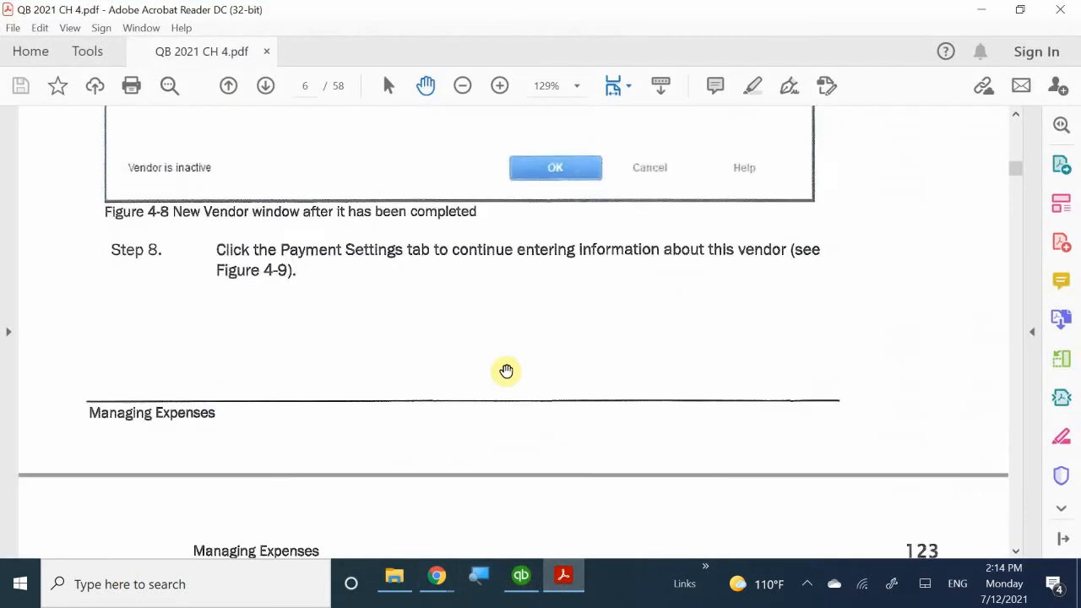
{"action": "scroll", "coordinate": [507, 369], "scroll_direction": "down", "scroll_amount": 15}
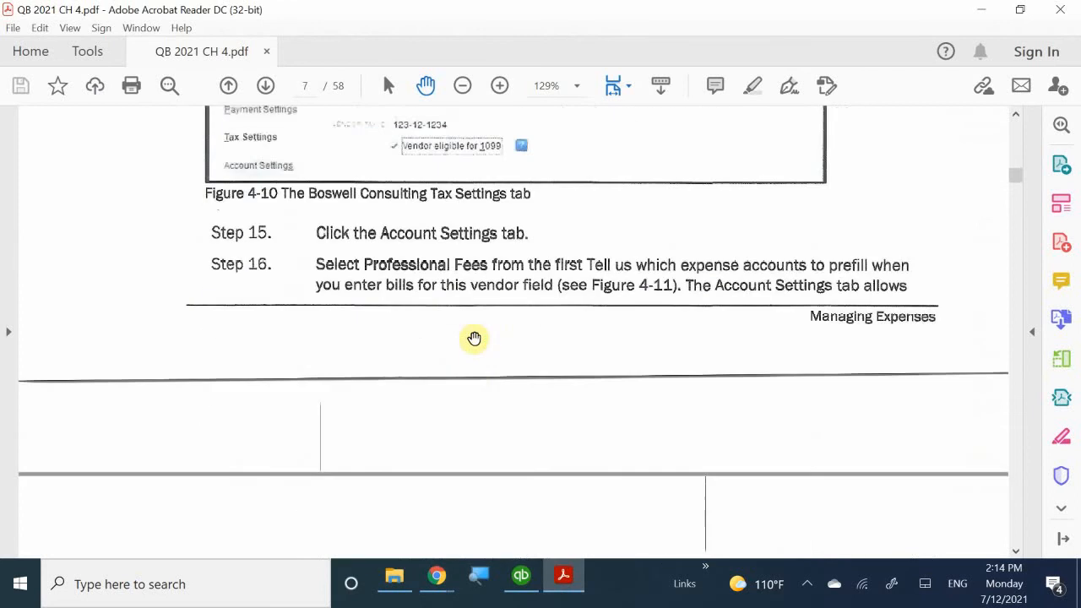
{"action": "scroll", "coordinate": [477, 329], "scroll_direction": "down", "scroll_amount": 15}
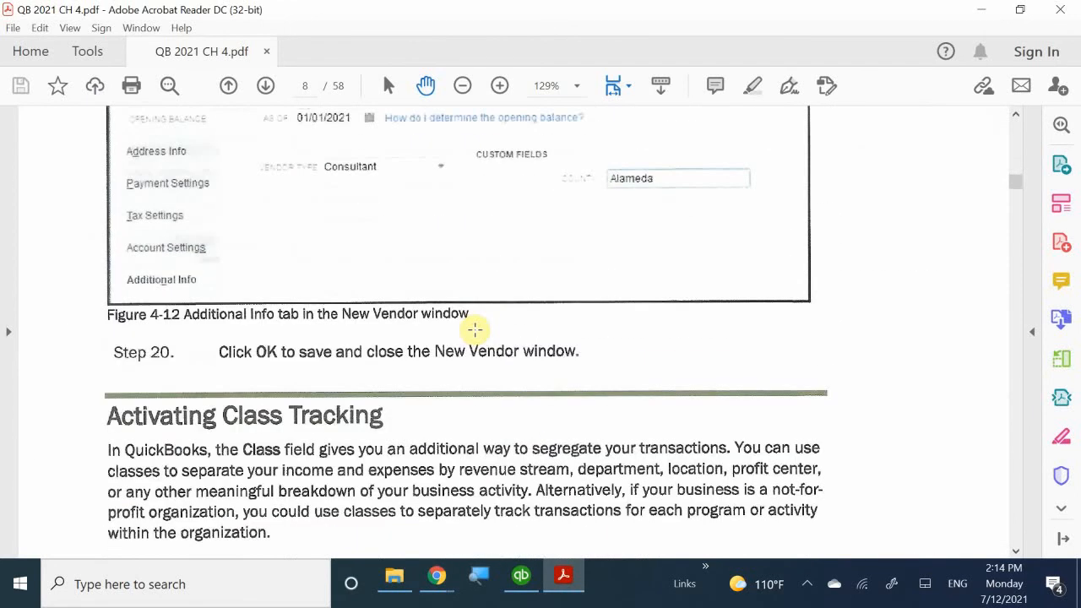
{"action": "scroll", "coordinate": [451, 302], "scroll_direction": "down", "scroll_amount": 1}
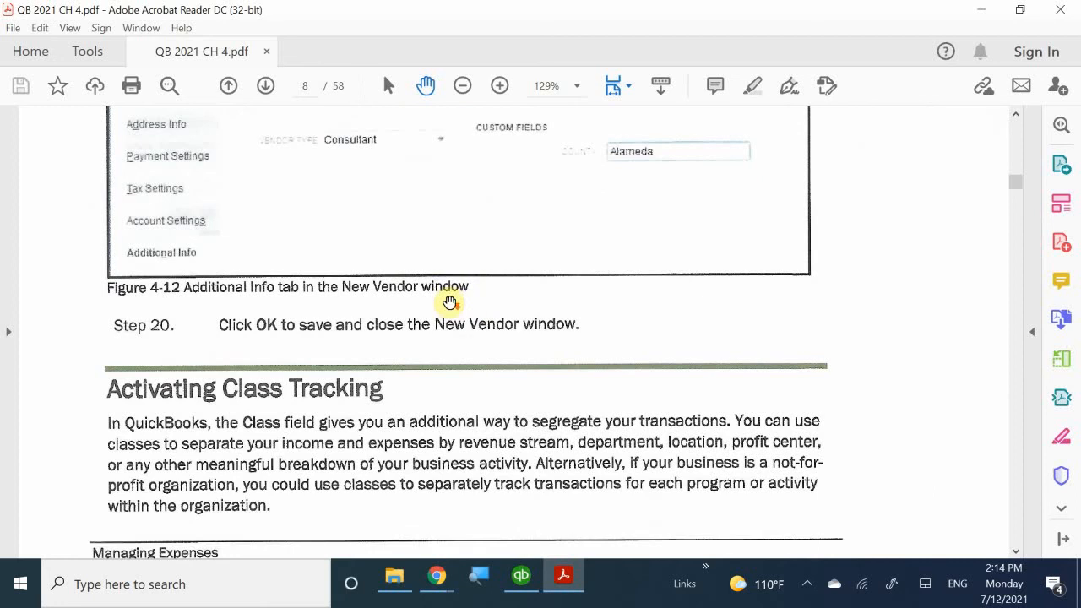
{"action": "scroll", "coordinate": [379, 282], "scroll_direction": "up", "scroll_amount": 4}
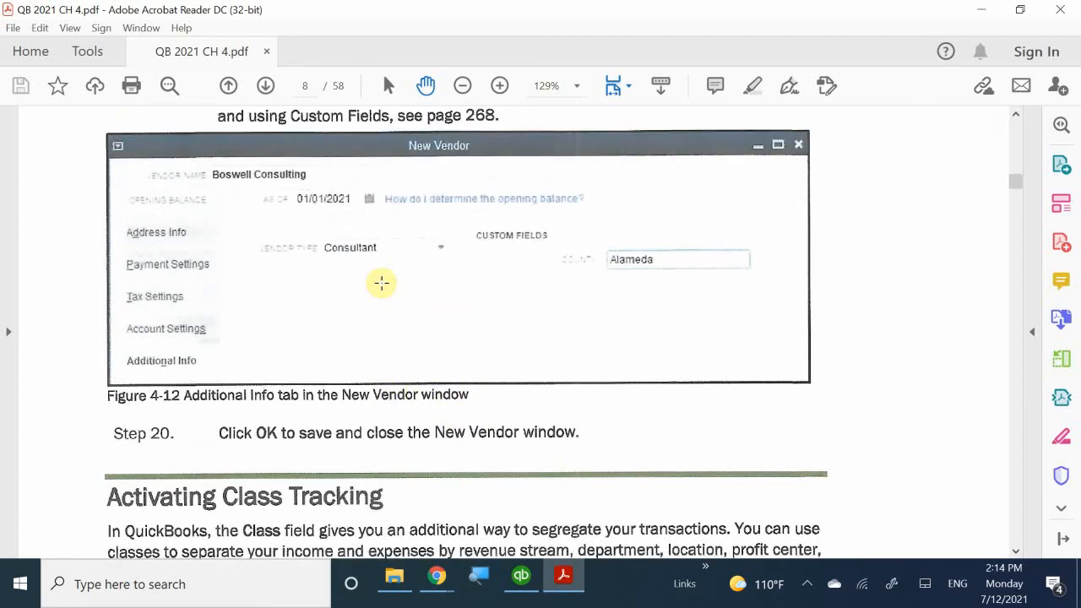
{"action": "scroll", "coordinate": [381, 283], "scroll_direction": "down", "scroll_amount": 5}
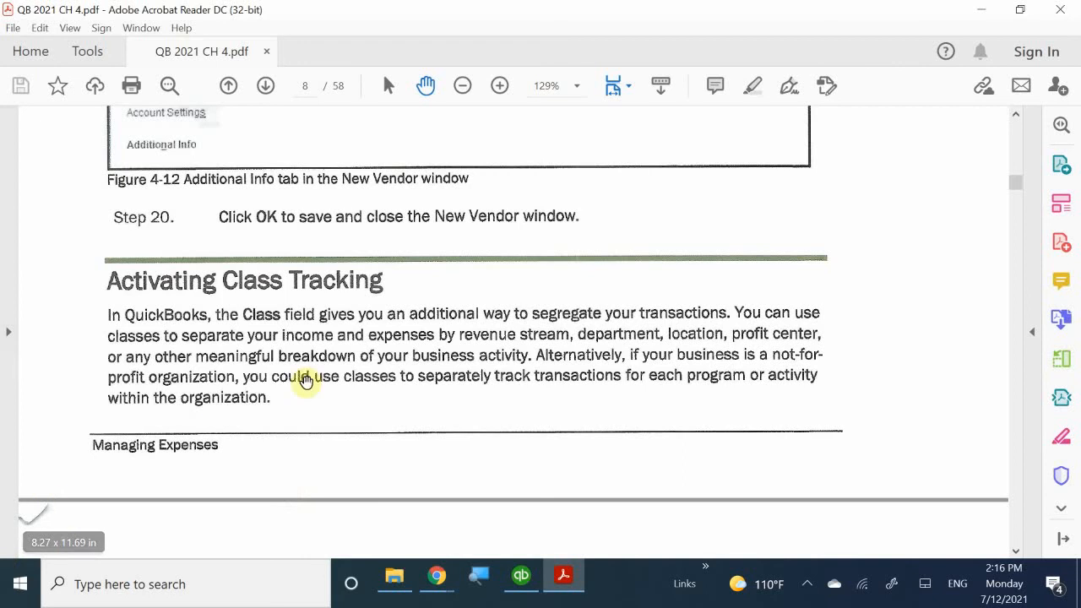
{"action": "scroll", "coordinate": [419, 319], "scroll_direction": "down", "scroll_amount": 3}
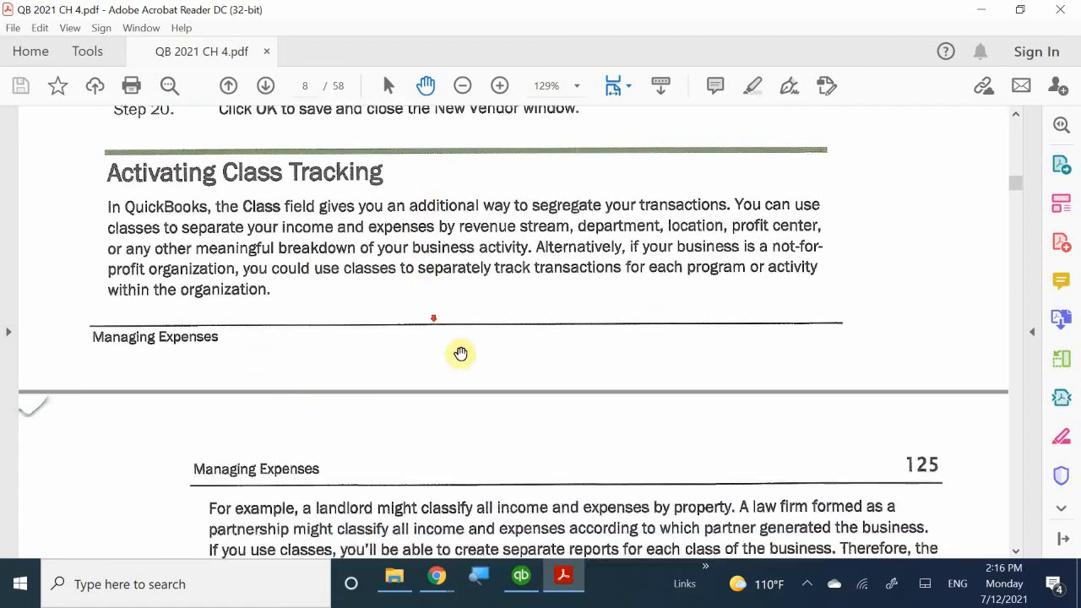
{"action": "scroll", "coordinate": [460, 354], "scroll_direction": "down", "scroll_amount": 2}
{"action": "scroll", "coordinate": [462, 354], "scroll_direction": "down", "scroll_amount": 3}
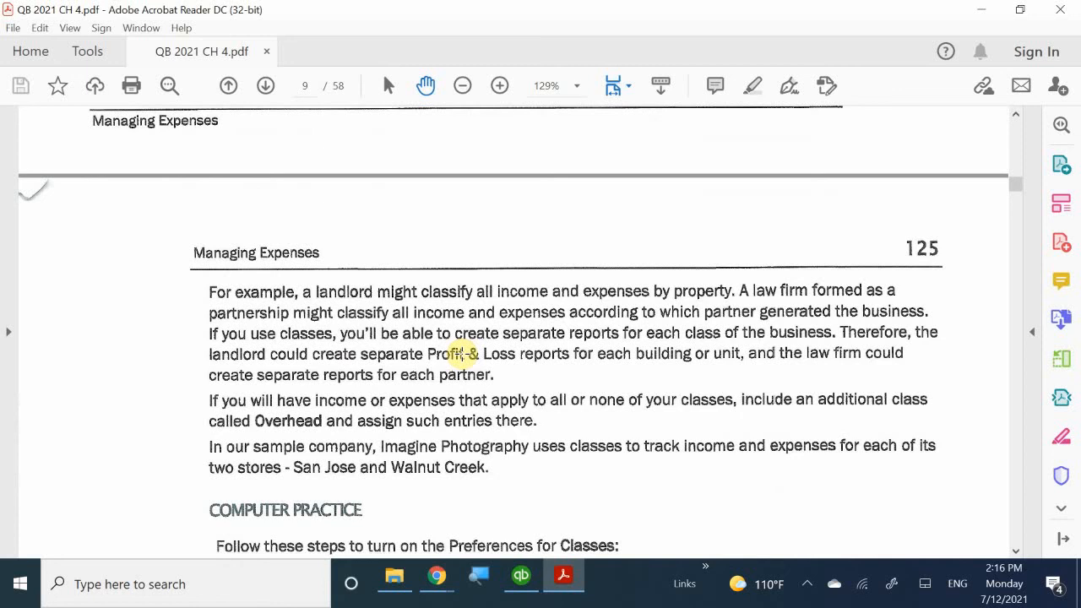
{"action": "scroll", "coordinate": [463, 354], "scroll_direction": "up", "scroll_amount": 4}
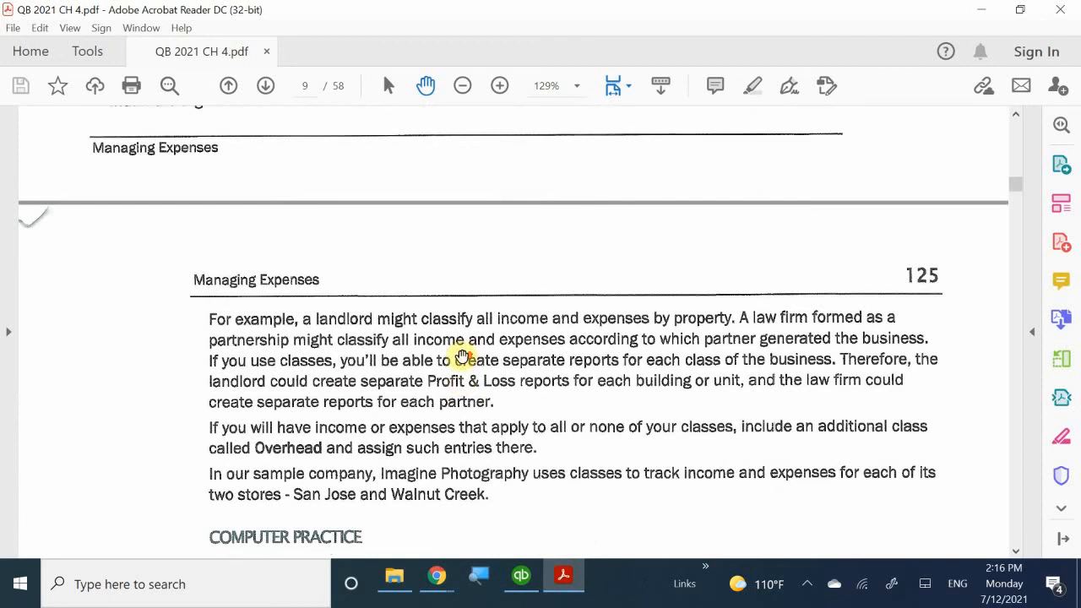
{"action": "scroll", "coordinate": [470, 368], "scroll_direction": "down", "scroll_amount": 5}
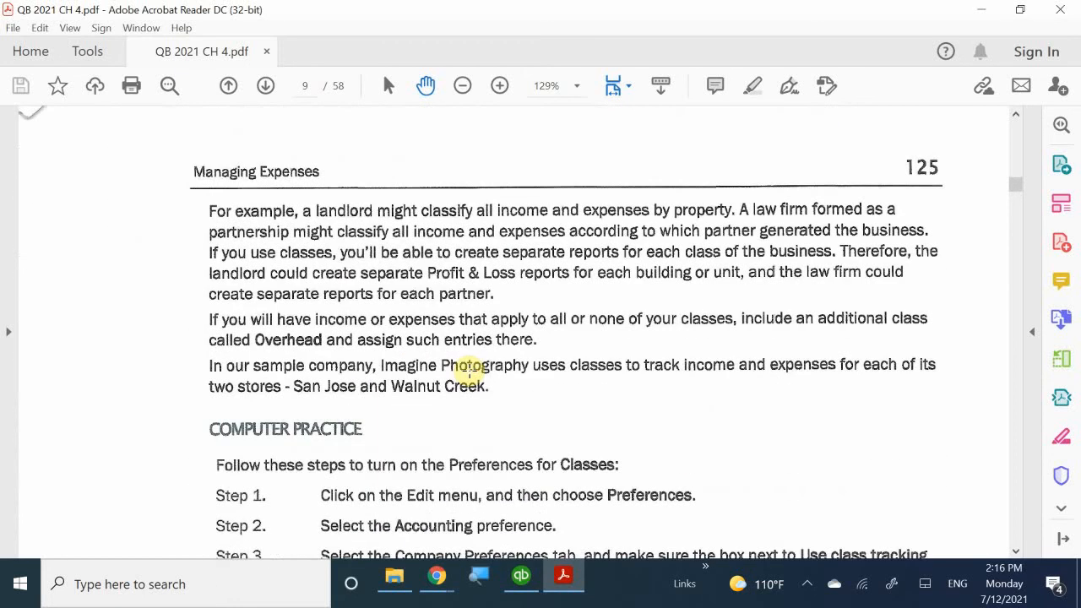
{"action": "scroll", "coordinate": [468, 369], "scroll_direction": "down", "scroll_amount": 3}
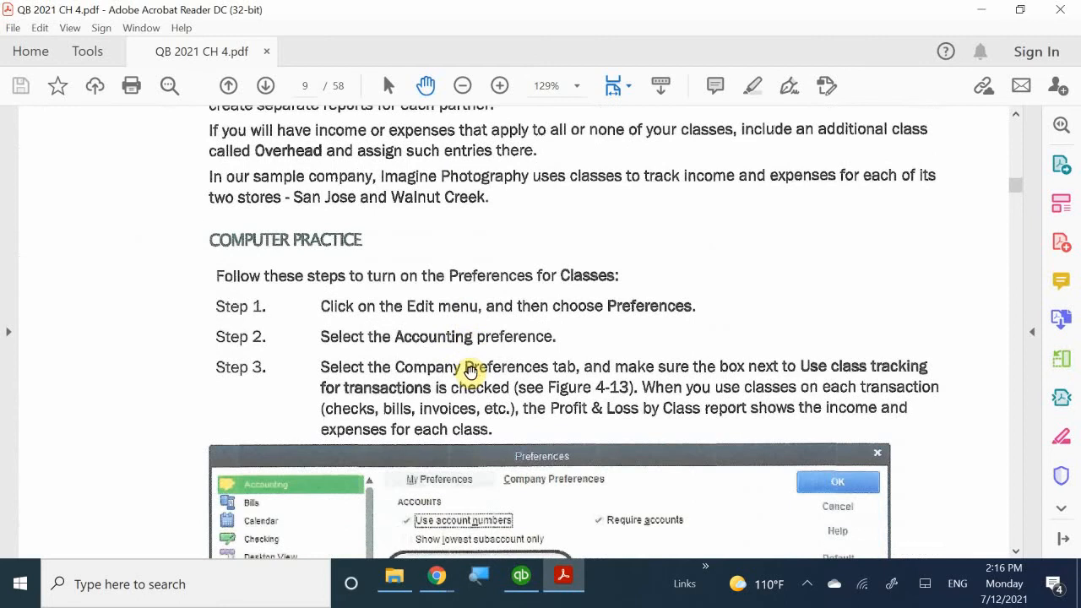
{"action": "scroll", "coordinate": [469, 369], "scroll_direction": "down", "scroll_amount": 3}
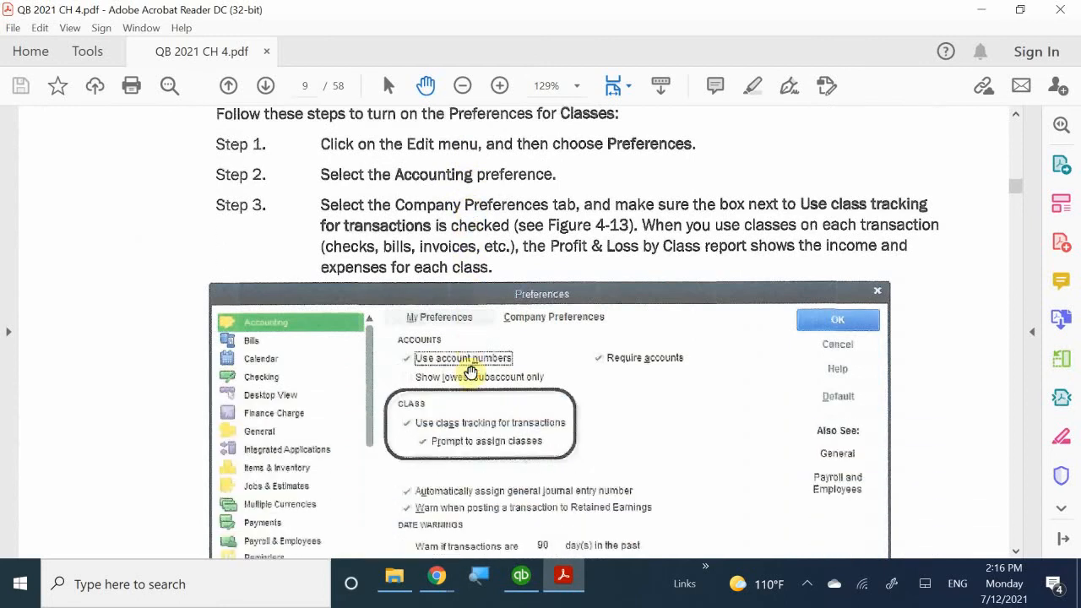
{"action": "scroll", "coordinate": [472, 375], "scroll_direction": "down", "scroll_amount": 1}
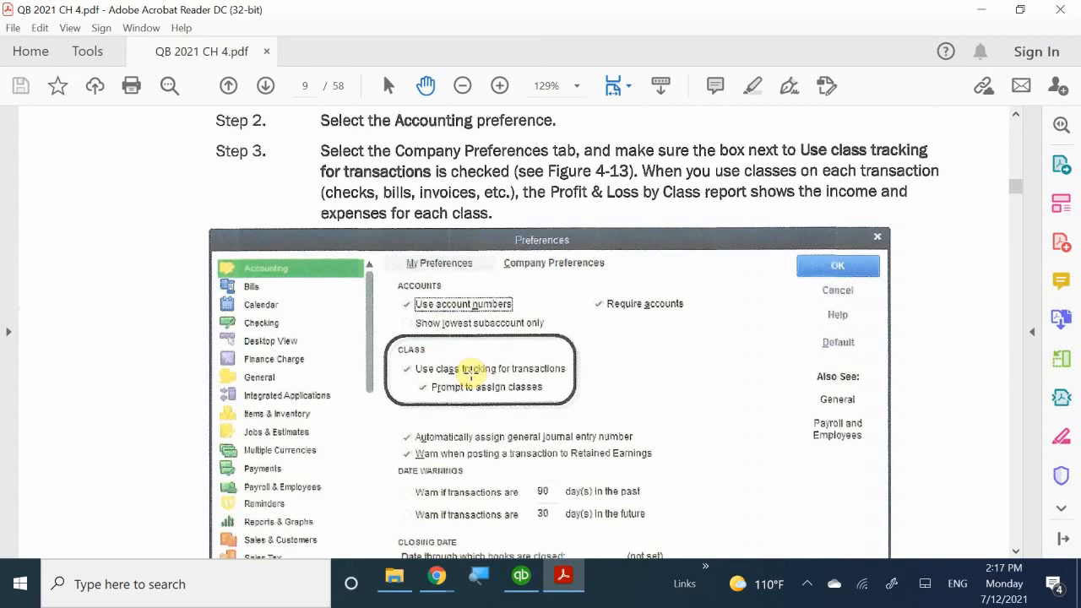
- Scroll past Figures 4-14 and 4-15 to the Tracking Job Costs section on page 127
{"action": "scroll", "coordinate": [384, 372], "scroll_direction": "down", "scroll_amount": 1}
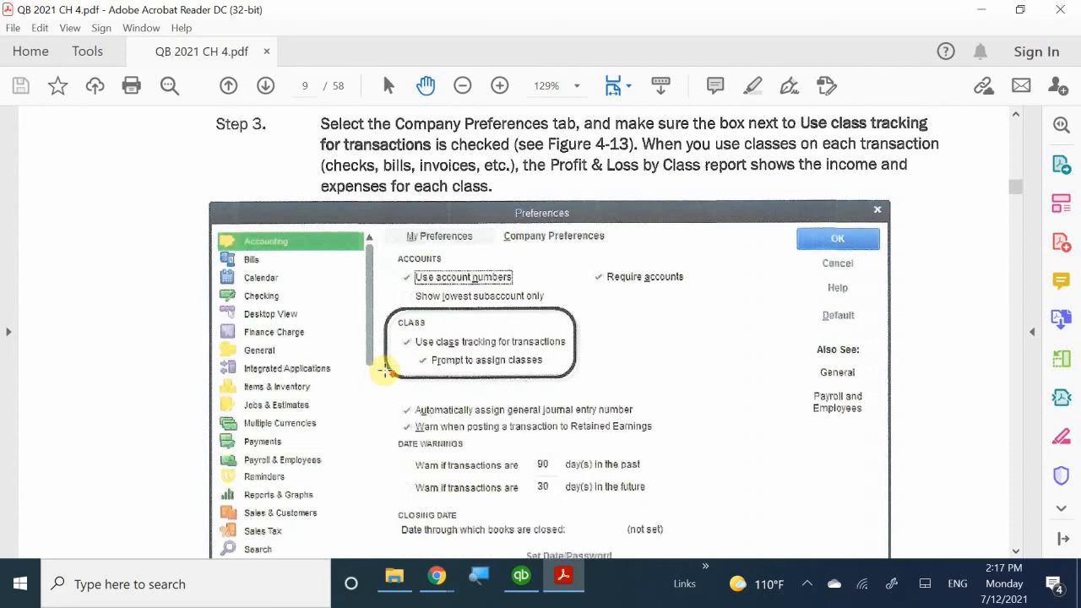
{"action": "scroll", "coordinate": [384, 372], "scroll_direction": "down", "scroll_amount": 8}
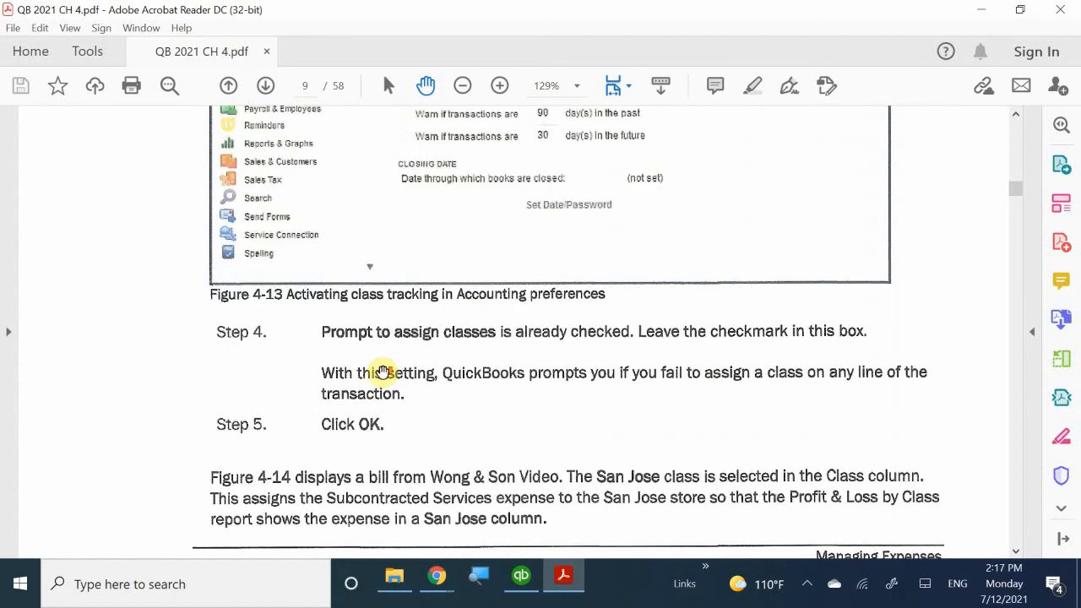
{"action": "scroll", "coordinate": [384, 372], "scroll_direction": "down", "scroll_amount": 2}
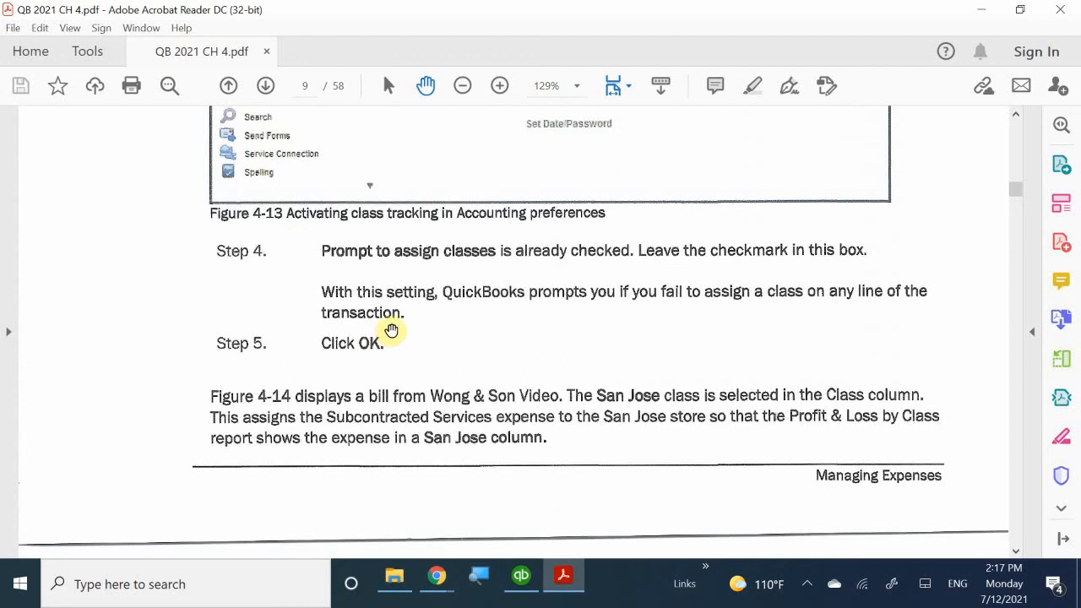
{"action": "scroll", "coordinate": [394, 330], "scroll_direction": "down", "scroll_amount": 2}
{"action": "scroll", "coordinate": [396, 334], "scroll_direction": "down", "scroll_amount": 8}
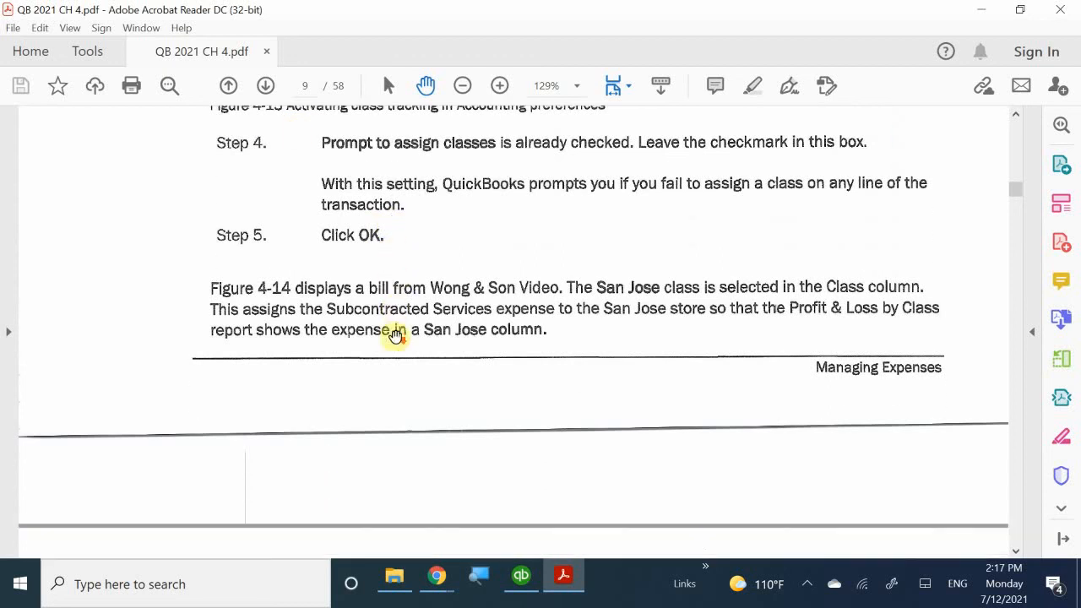
{"action": "scroll", "coordinate": [396, 340], "scroll_direction": "down", "scroll_amount": 5}
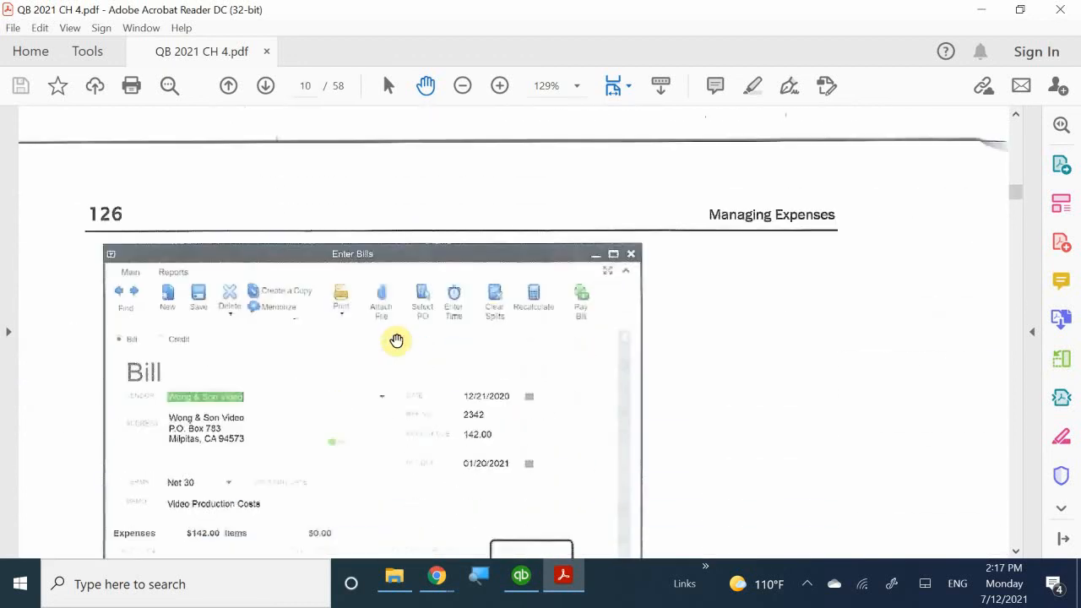
{"action": "scroll", "coordinate": [396, 341], "scroll_direction": "down", "scroll_amount": 3}
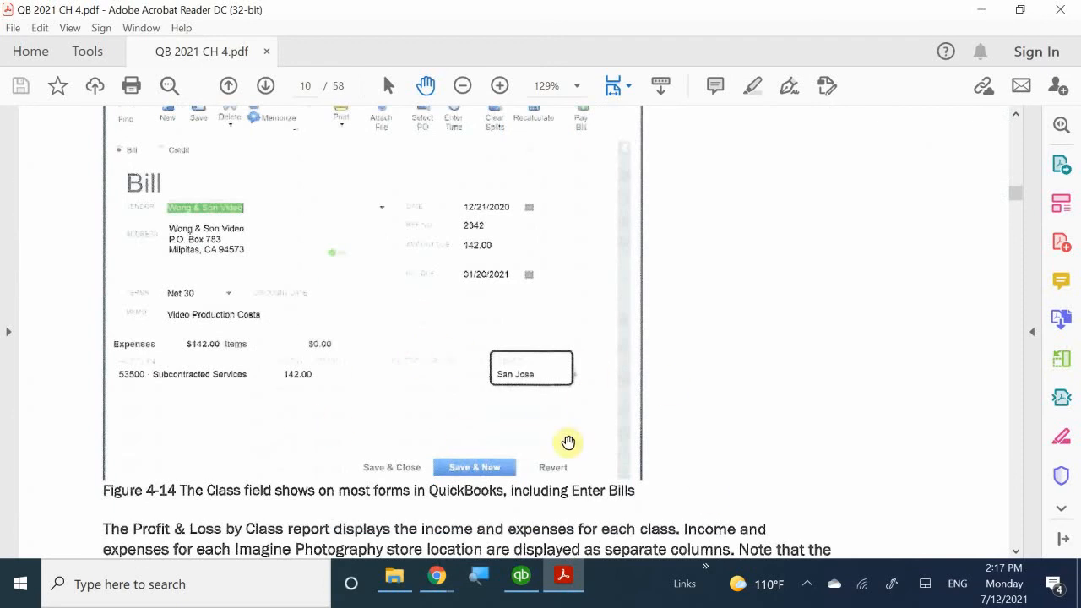
{"action": "mouse_move", "coordinate": [558, 574]}
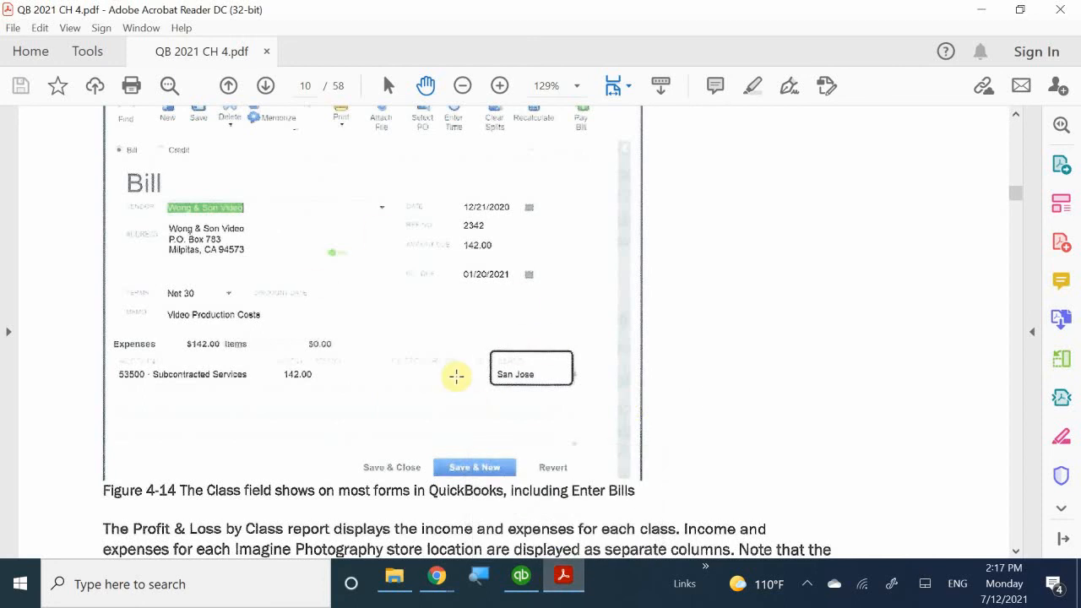
{"action": "scroll", "coordinate": [454, 374], "scroll_direction": "down", "scroll_amount": 5}
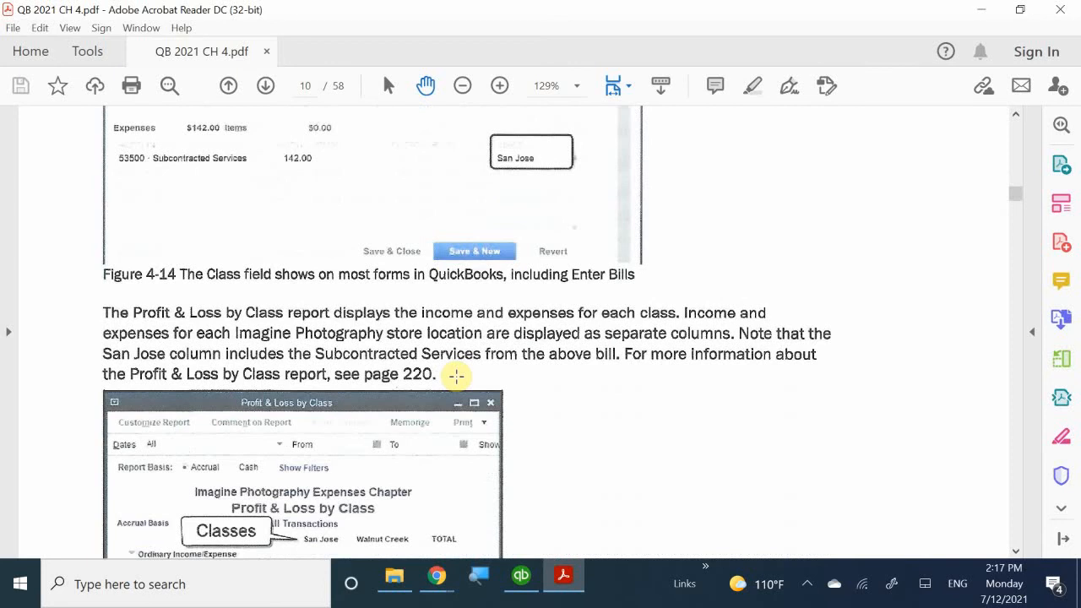
{"action": "scroll", "coordinate": [456, 375], "scroll_direction": "down", "scroll_amount": 5}
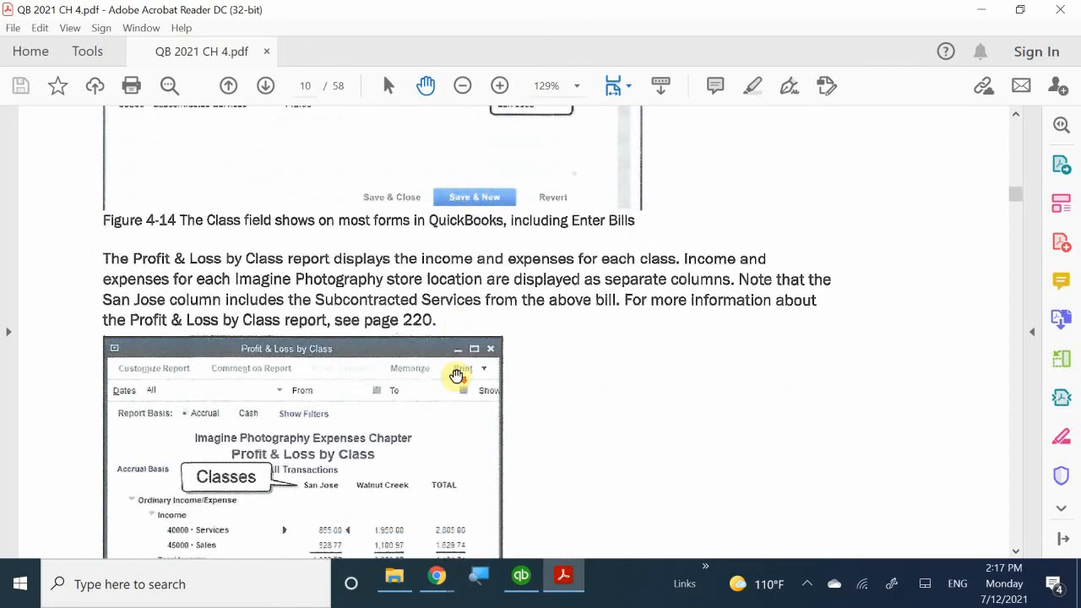
{"action": "scroll", "coordinate": [456, 376], "scroll_direction": "down", "scroll_amount": 10}
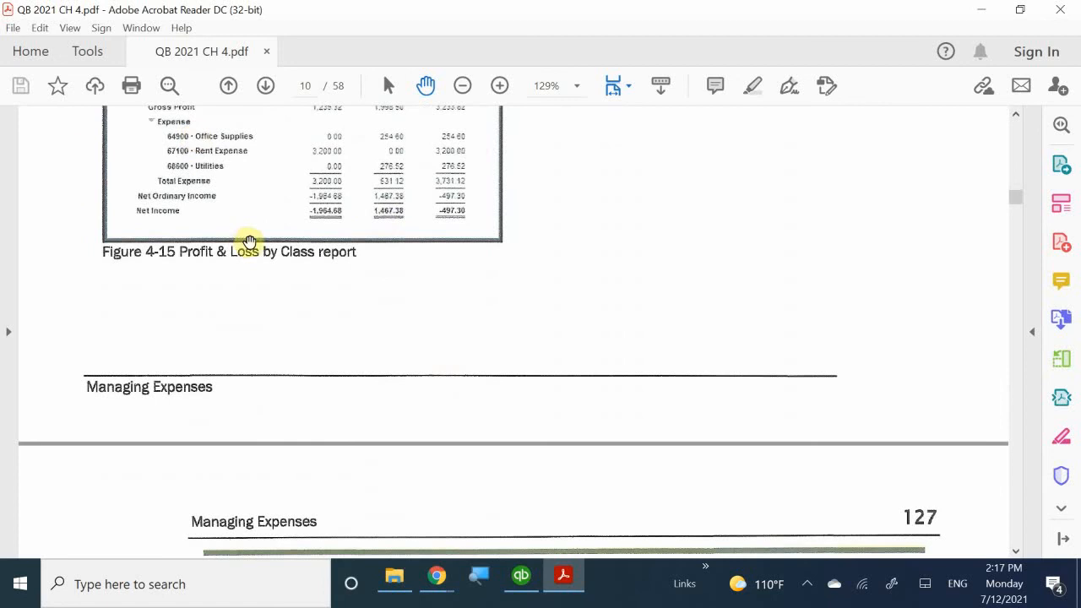
{"action": "scroll", "coordinate": [273, 221], "scroll_direction": "up", "scroll_amount": 5}
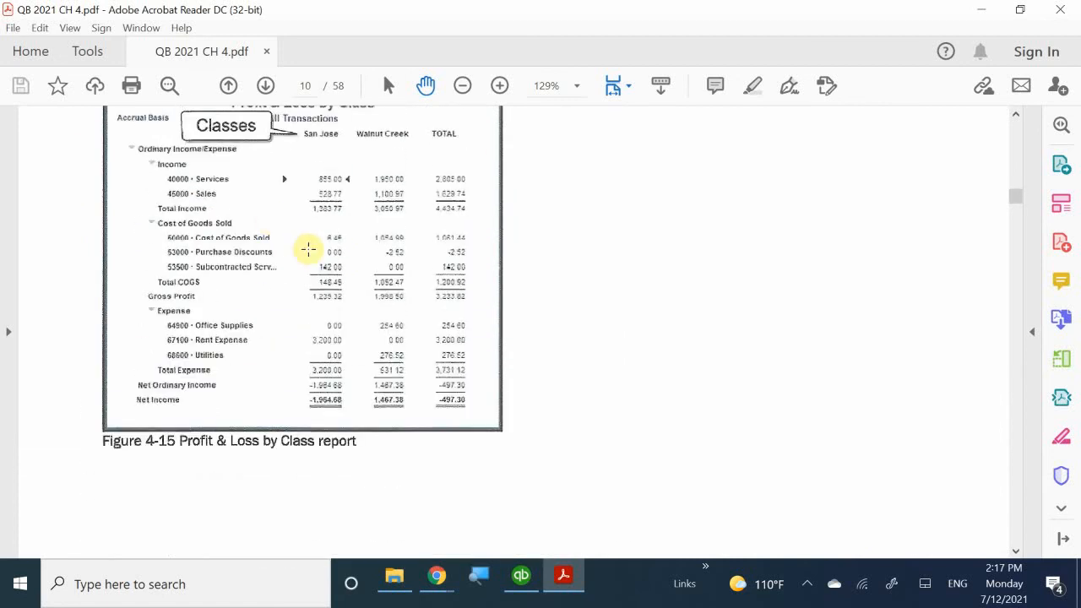
{"action": "scroll", "coordinate": [309, 246], "scroll_direction": "down", "scroll_amount": 1}
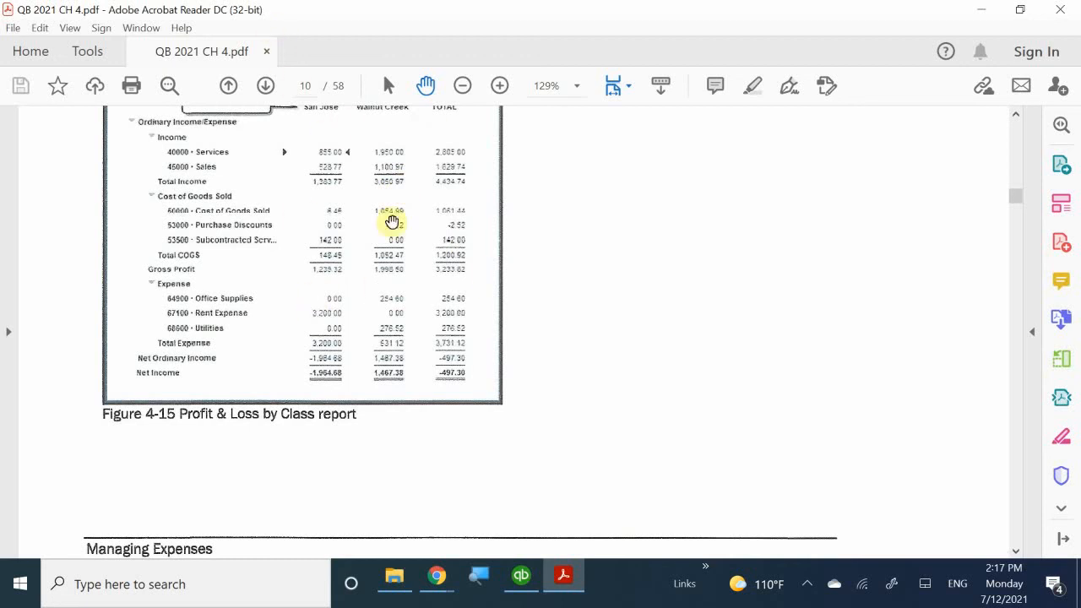
{"action": "scroll", "coordinate": [486, 297], "scroll_direction": "down", "scroll_amount": 10}
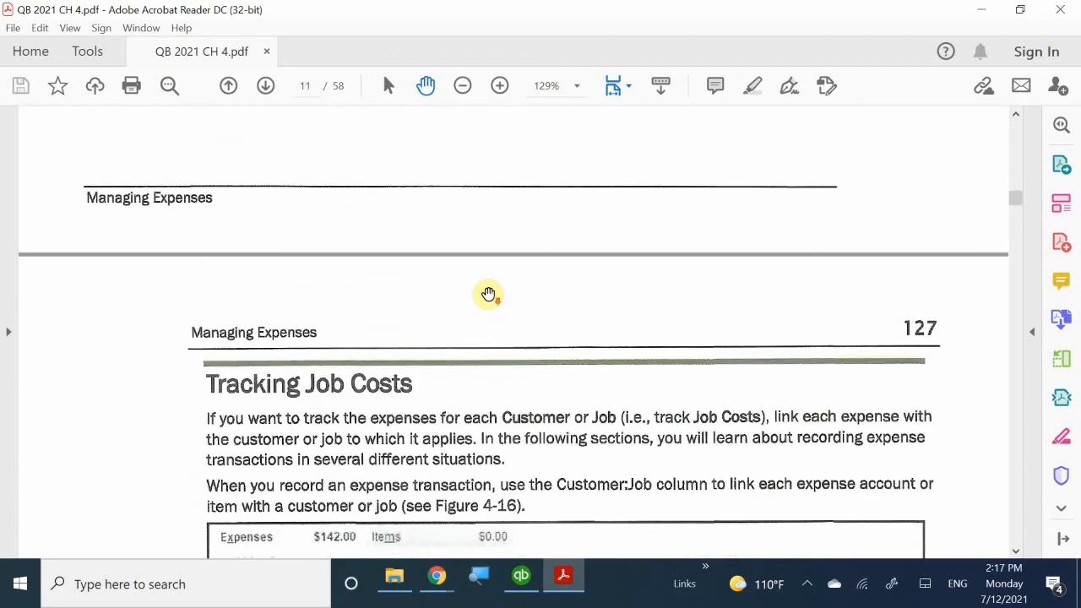
{"action": "scroll", "coordinate": [489, 294], "scroll_direction": "down", "scroll_amount": 2}
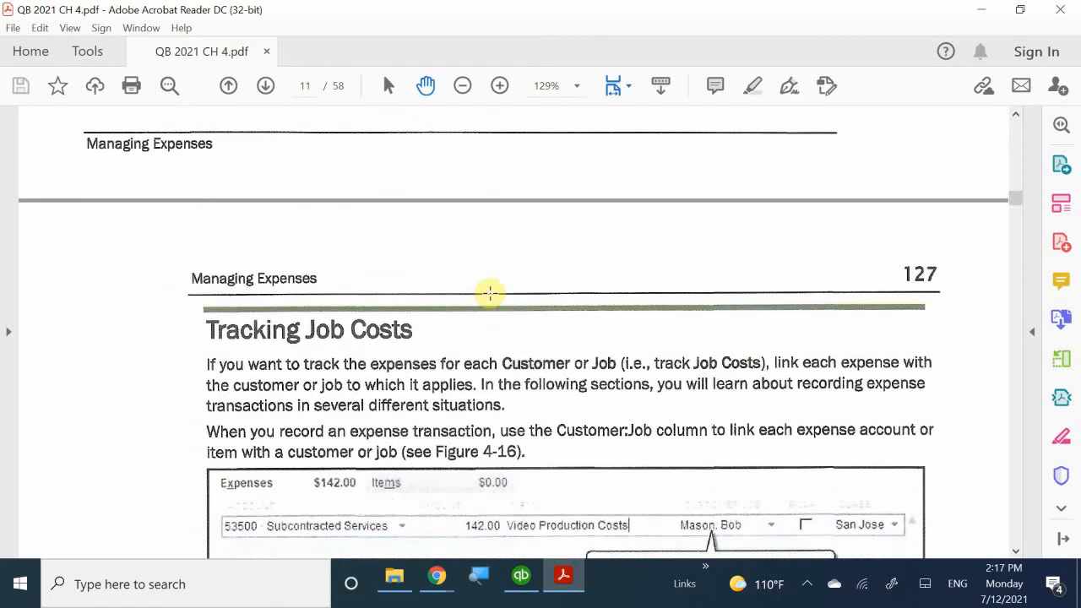
{"action": "scroll", "coordinate": [487, 295], "scroll_direction": "down", "scroll_amount": 1}
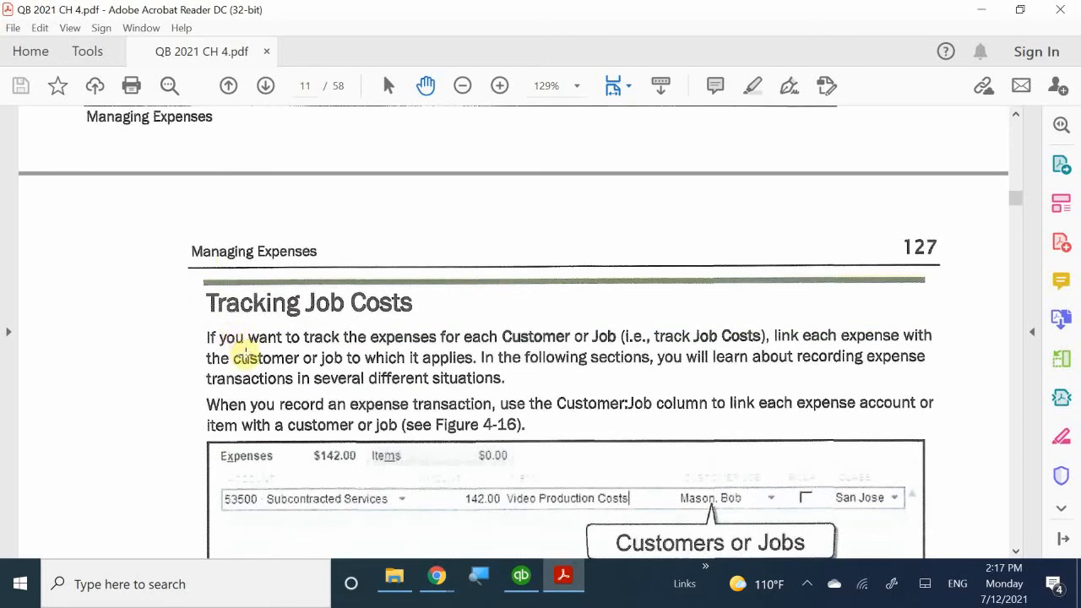
{"action": "scroll", "coordinate": [245, 354], "scroll_direction": "down", "scroll_amount": 1}
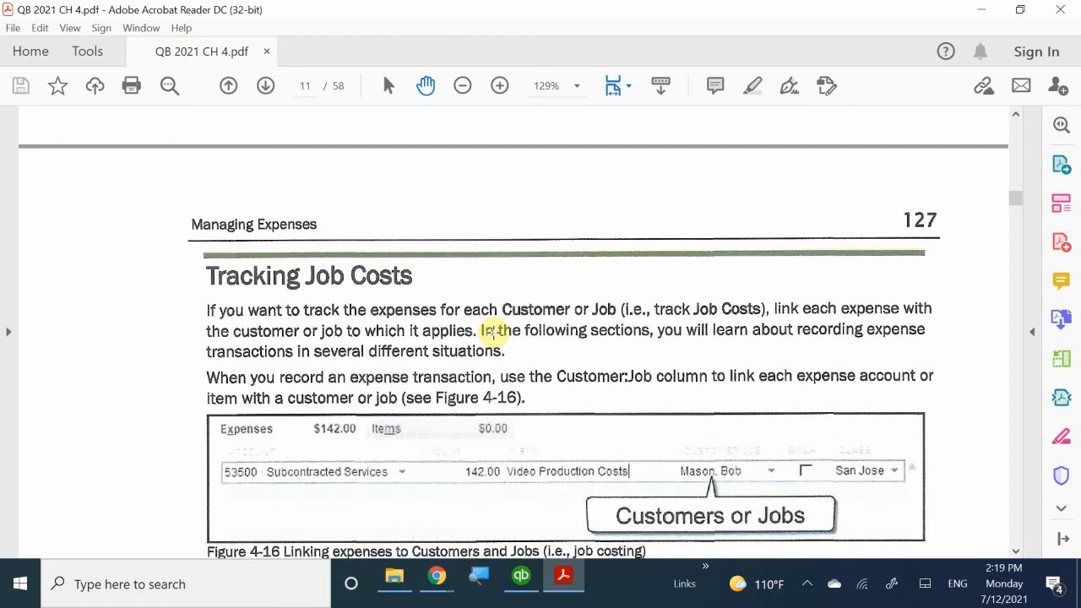
- Scroll past Paying Vendors by Check to the Using Registers practice steps on page 128
{"action": "scroll", "coordinate": [253, 365], "scroll_direction": "down", "scroll_amount": 3}
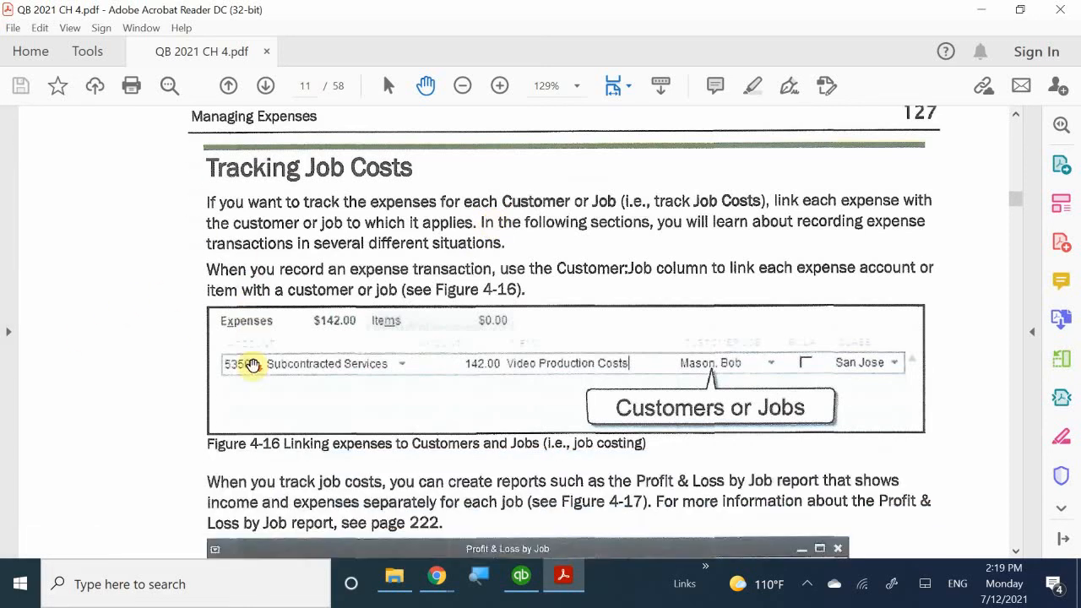
{"action": "scroll", "coordinate": [253, 365], "scroll_direction": "down", "scroll_amount": 8}
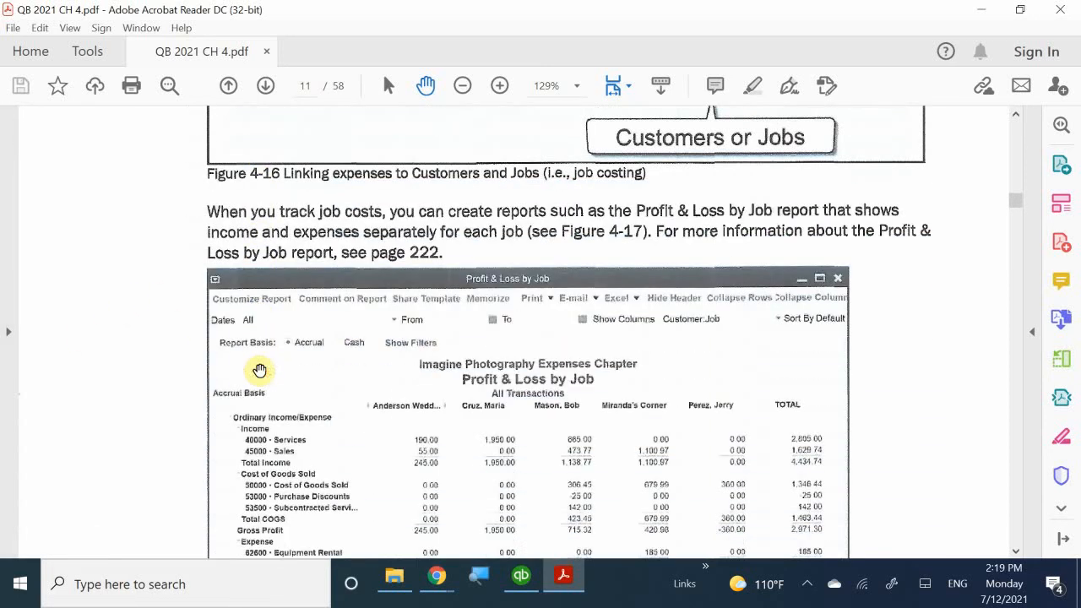
{"action": "scroll", "coordinate": [259, 370], "scroll_direction": "down", "scroll_amount": 9}
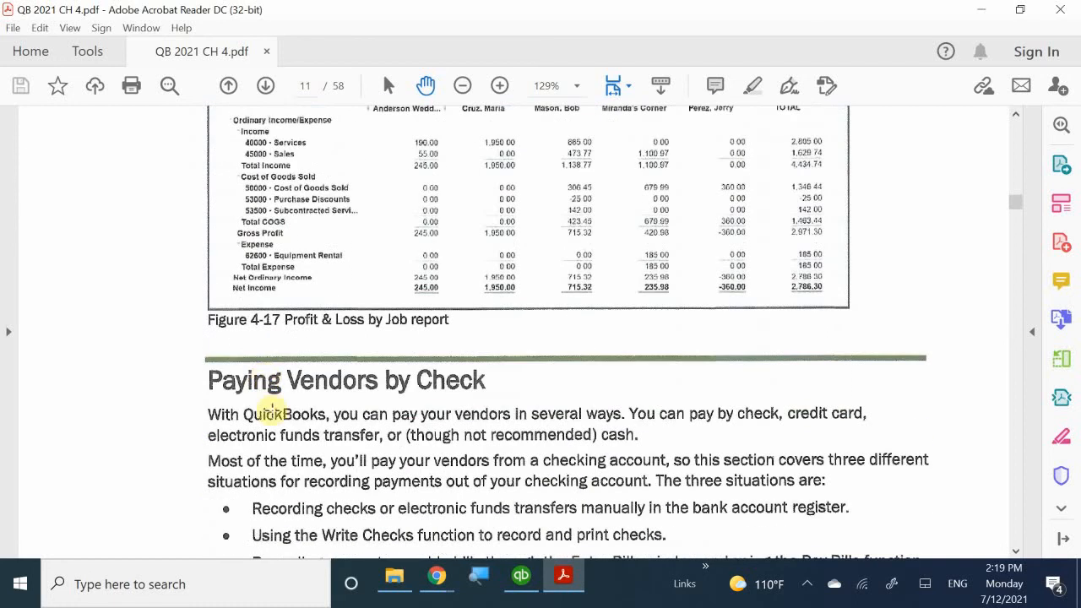
{"action": "scroll", "coordinate": [272, 407], "scroll_direction": "down", "scroll_amount": 2}
{"action": "scroll", "coordinate": [272, 407], "scroll_direction": "down", "scroll_amount": 3}
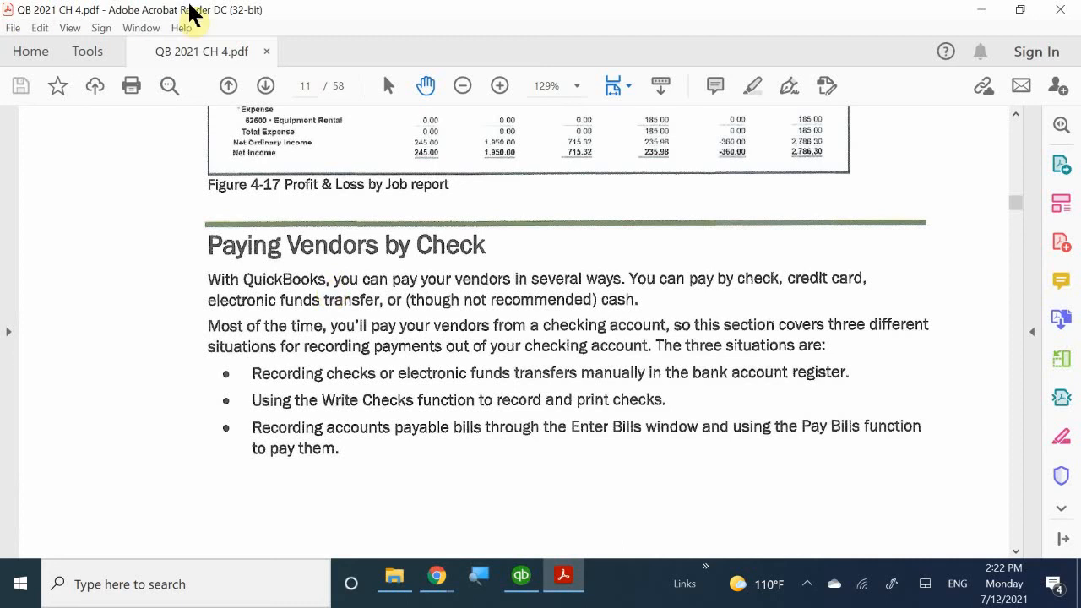
{"action": "scroll", "coordinate": [305, 375], "scroll_direction": "down", "scroll_amount": 3}
{"action": "scroll", "coordinate": [305, 374], "scroll_direction": "down", "scroll_amount": 15}
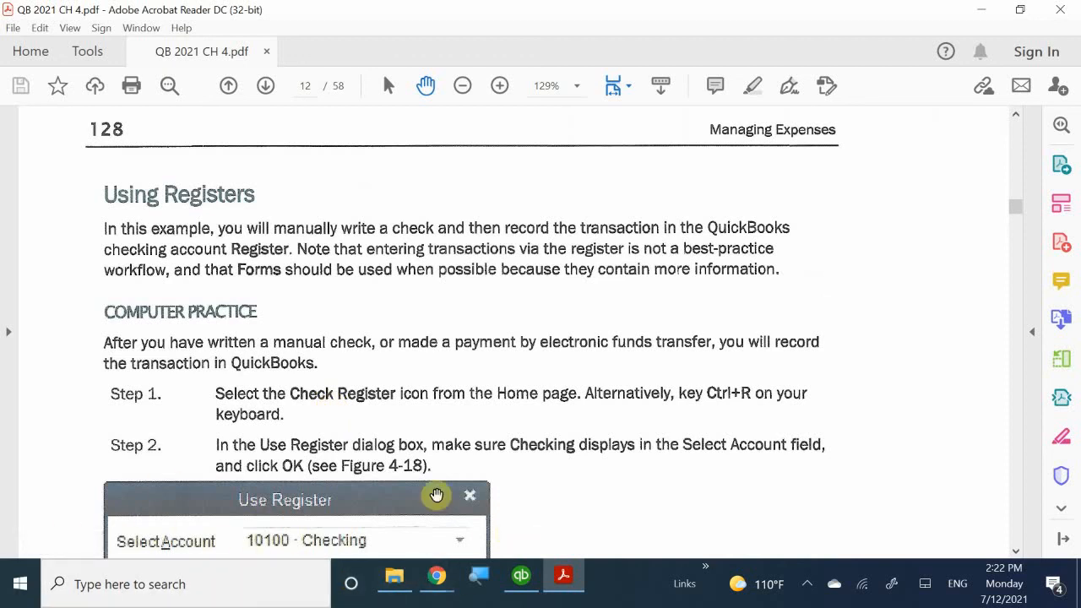
- Switch from Acrobat Reader back to the QuickBooks Home page using the taskbar
{"action": "left_click", "coordinate": [521, 579]}
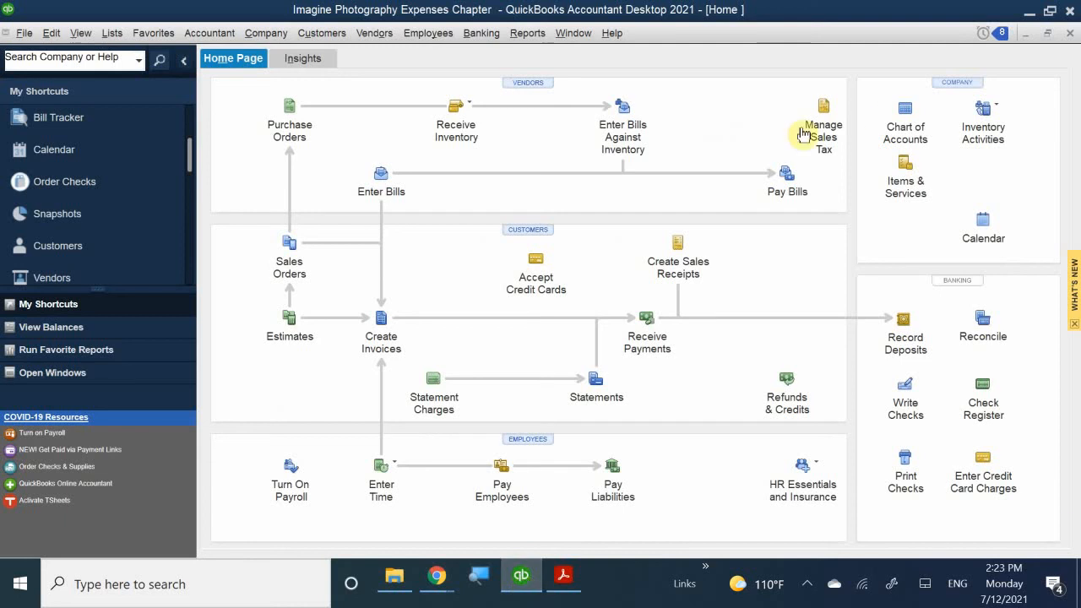
- Open the Chart of Accounts from the Home page's Company panel
{"action": "left_click", "coordinate": [906, 134]}
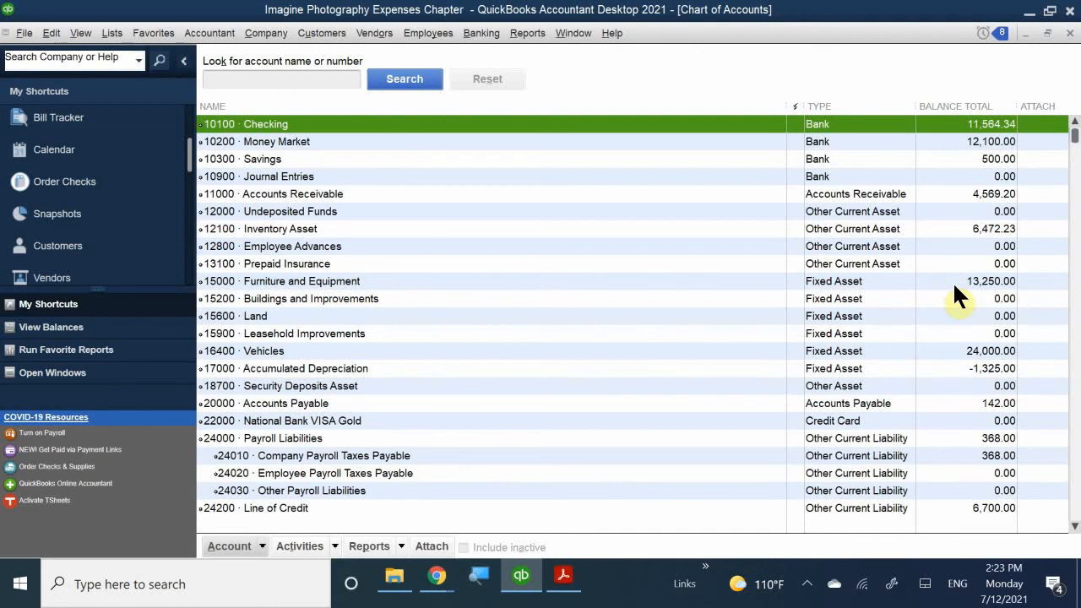
{"action": "scroll", "coordinate": [955, 286], "scroll_direction": "down", "scroll_amount": 4}
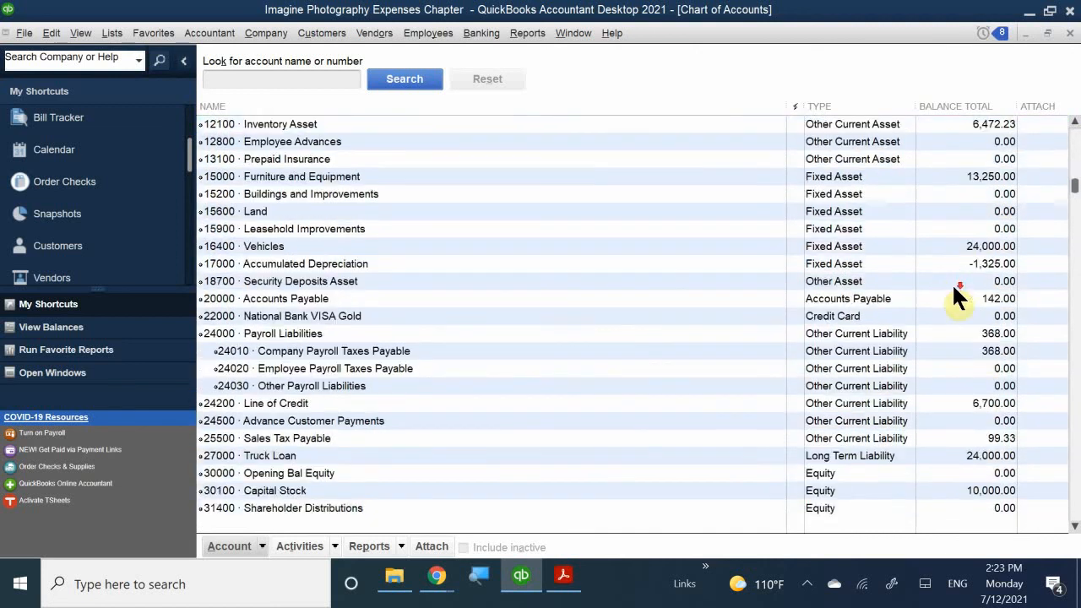
{"action": "scroll", "coordinate": [959, 299], "scroll_direction": "down", "scroll_amount": 2}
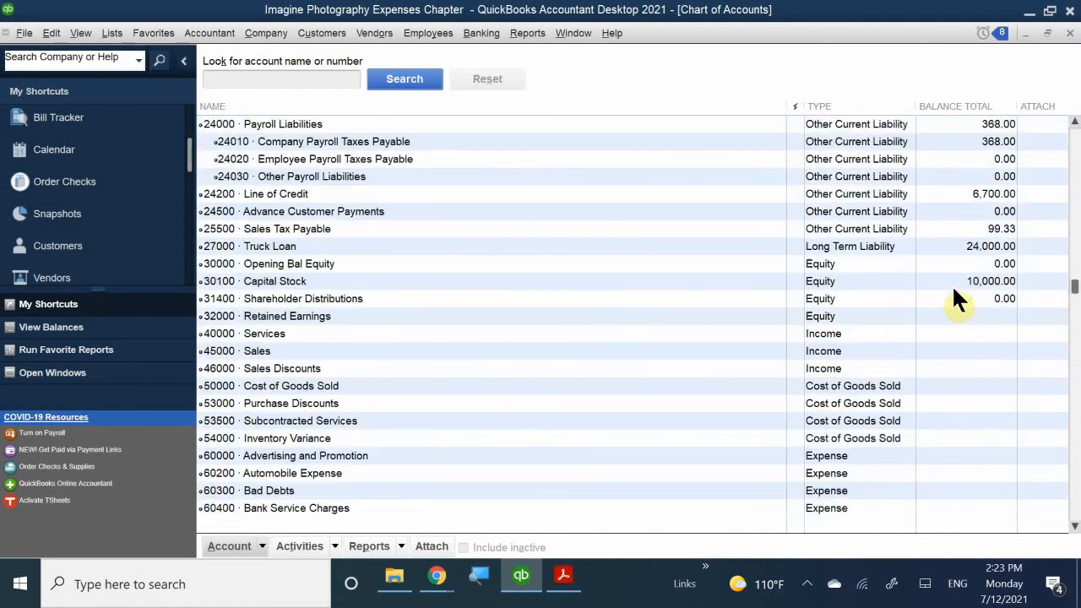
{"action": "scroll", "coordinate": [956, 292], "scroll_direction": "up", "scroll_amount": 6}
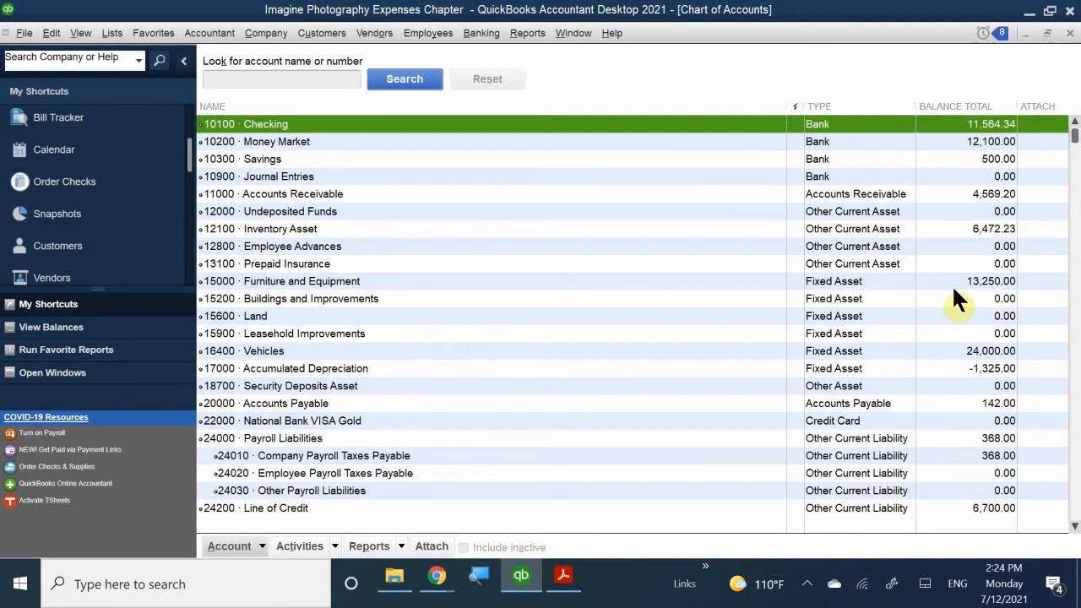
- Open the 10100 · Checking account register from the Chart of Accounts list
{"action": "scroll", "coordinate": [910, 378], "scroll_direction": "down", "scroll_amount": 9}
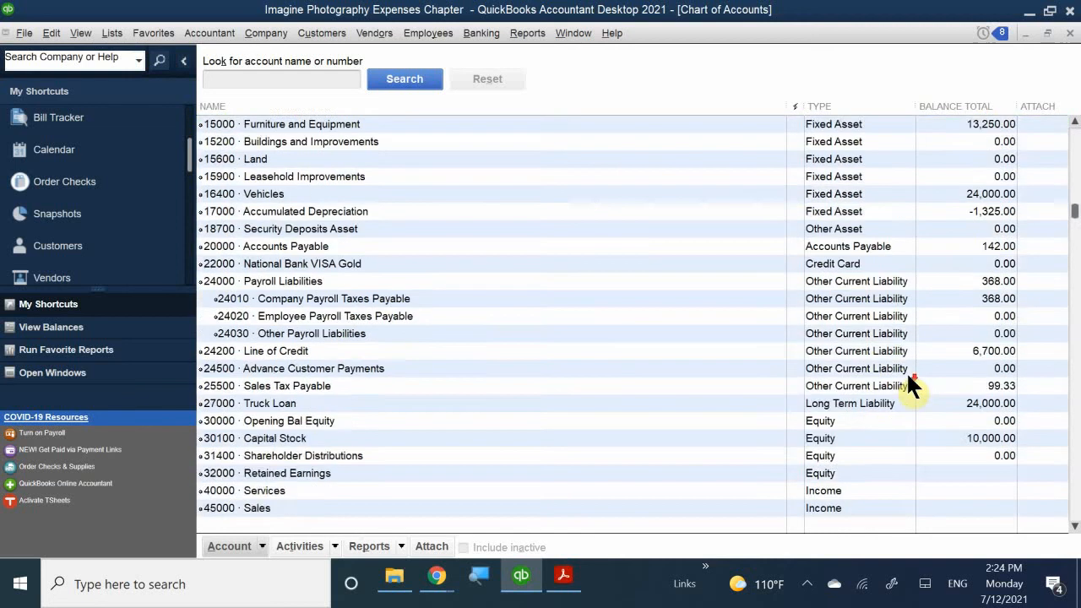
{"action": "scroll", "coordinate": [906, 380], "scroll_direction": "down", "scroll_amount": 1}
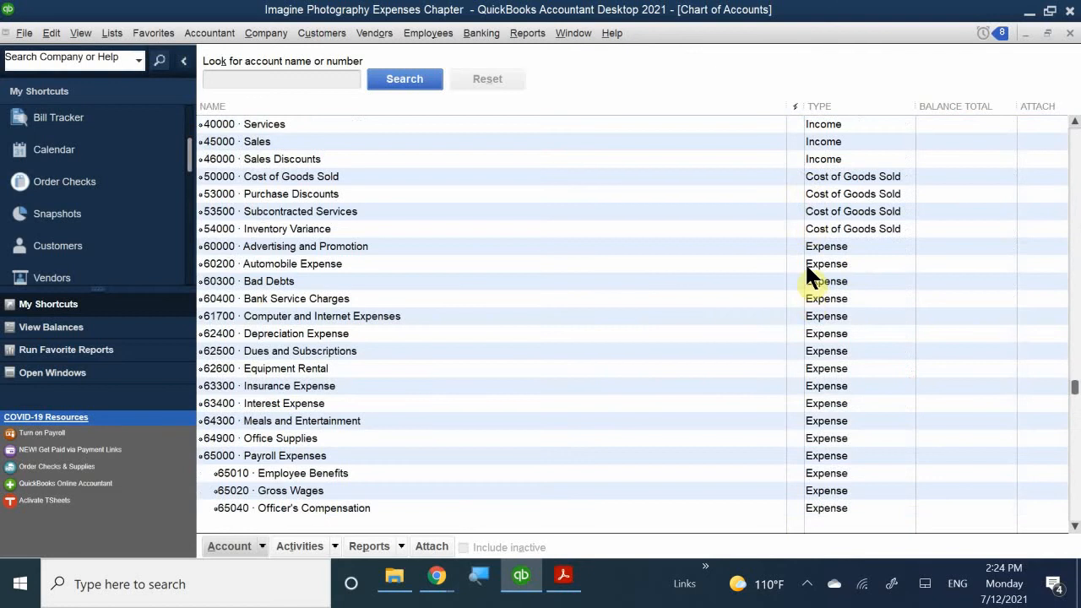
{"action": "scroll", "coordinate": [807, 321], "scroll_direction": "down", "scroll_amount": 5}
{"action": "scroll", "coordinate": [806, 352], "scroll_direction": "up", "scroll_amount": 7}
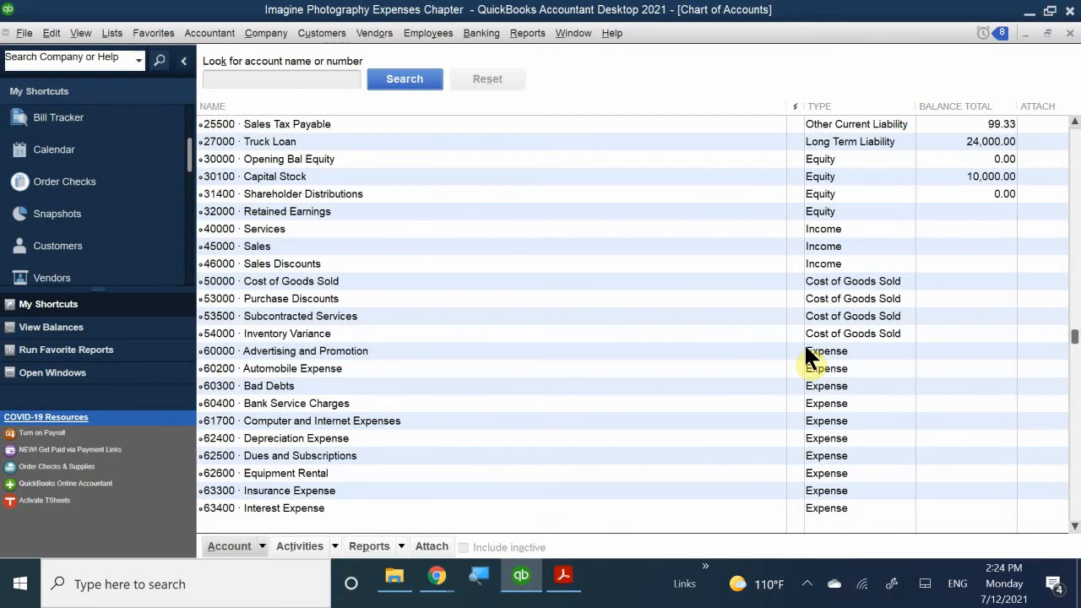
{"action": "scroll", "coordinate": [805, 348], "scroll_direction": "up", "scroll_amount": 4}
{"action": "scroll", "coordinate": [805, 348], "scroll_direction": "down", "scroll_amount": 3}
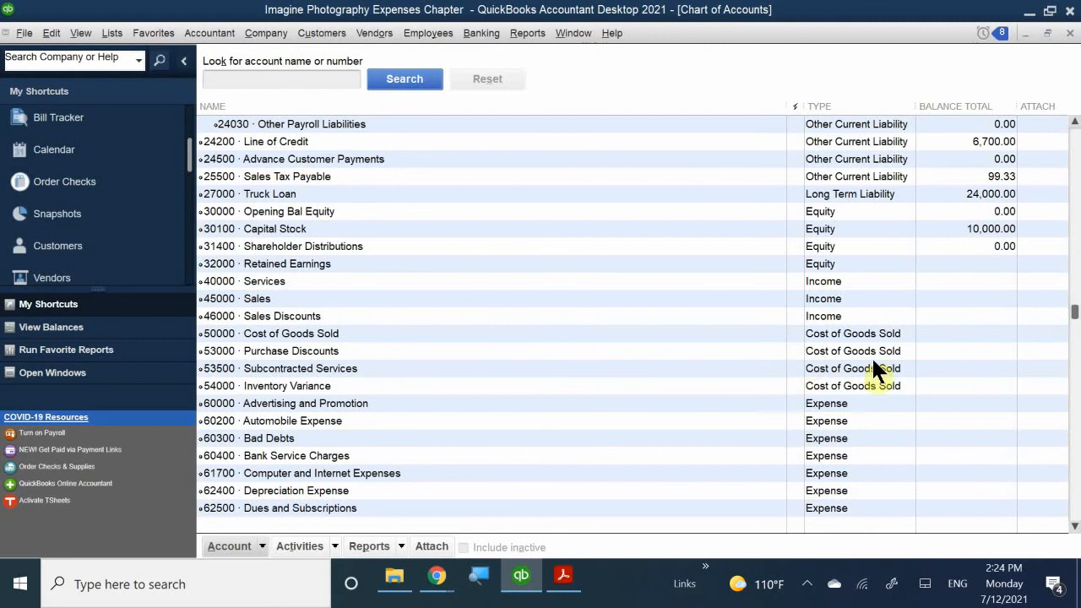
{"action": "scroll", "coordinate": [1008, 372], "scroll_direction": "up", "scroll_amount": 7}
{"action": "scroll", "coordinate": [1008, 373], "scroll_direction": "down", "scroll_amount": 8}
{"action": "scroll", "coordinate": [957, 415], "scroll_direction": "down", "scroll_amount": 4}
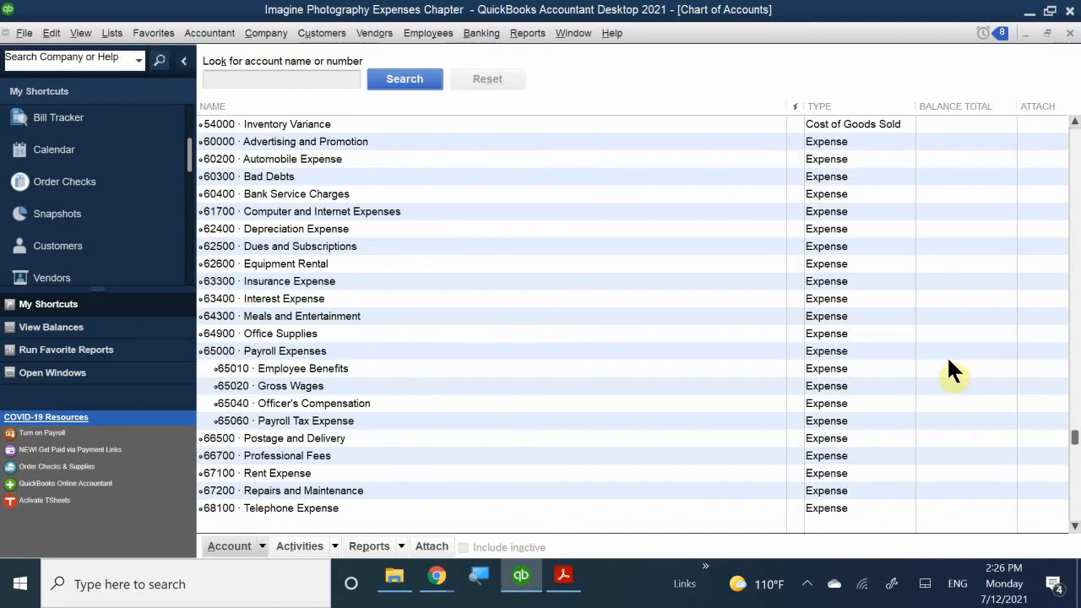
{"action": "scroll", "coordinate": [944, 488], "scroll_direction": "up", "scroll_amount": 4}
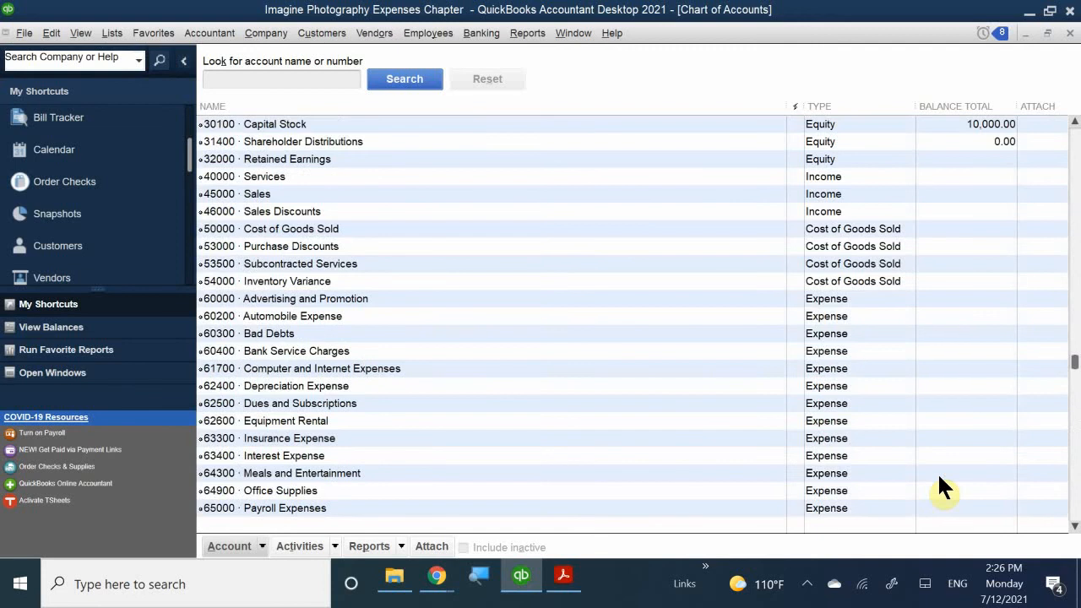
{"action": "scroll", "coordinate": [940, 479], "scroll_direction": "up", "scroll_amount": 9}
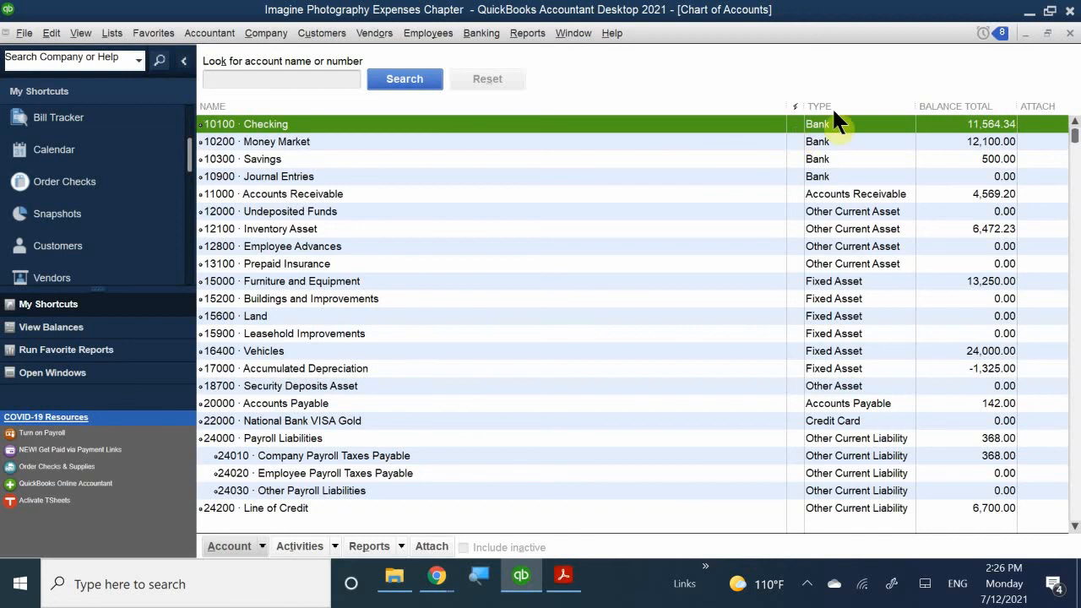
{"action": "double_click", "coordinate": [287, 124]}
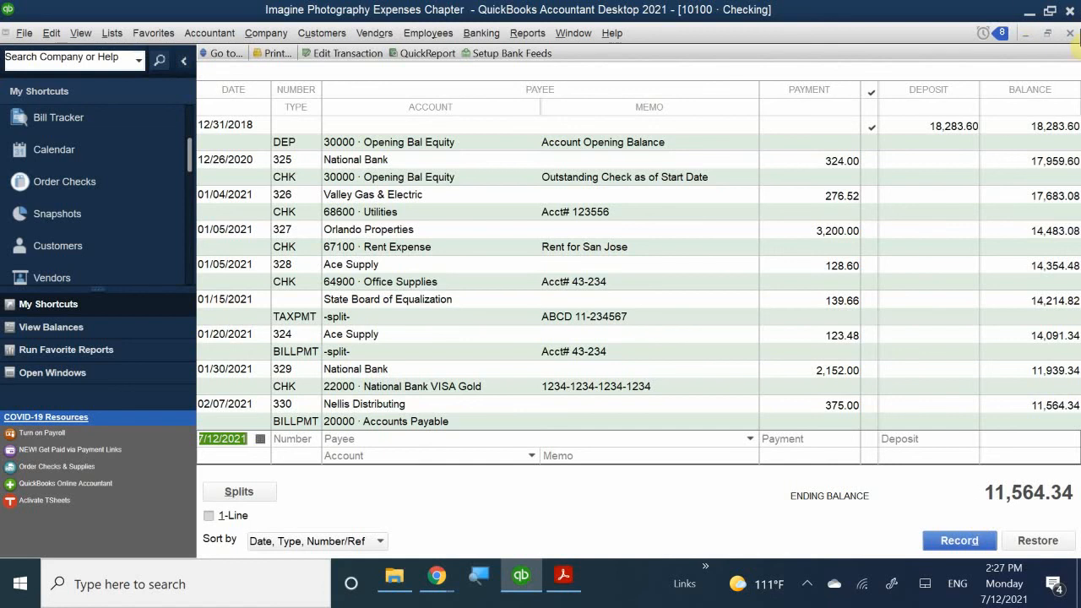
- Close the Checking register and Chart of Accounts, answering No to exiting QuickBooks
{"action": "left_click", "coordinate": [1070, 33]}
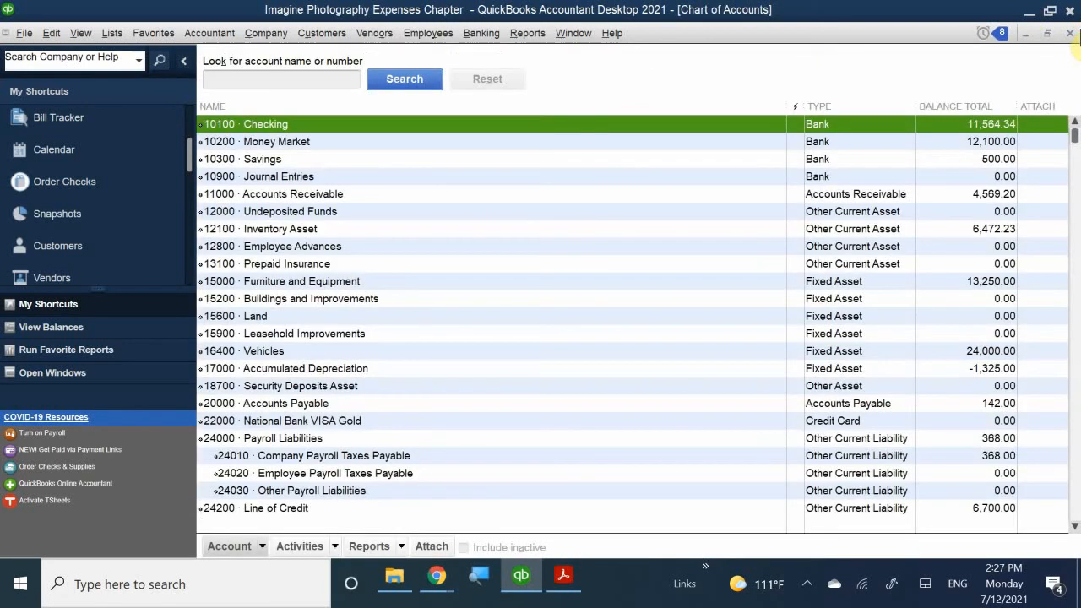
{"action": "left_click", "coordinate": [1070, 11]}
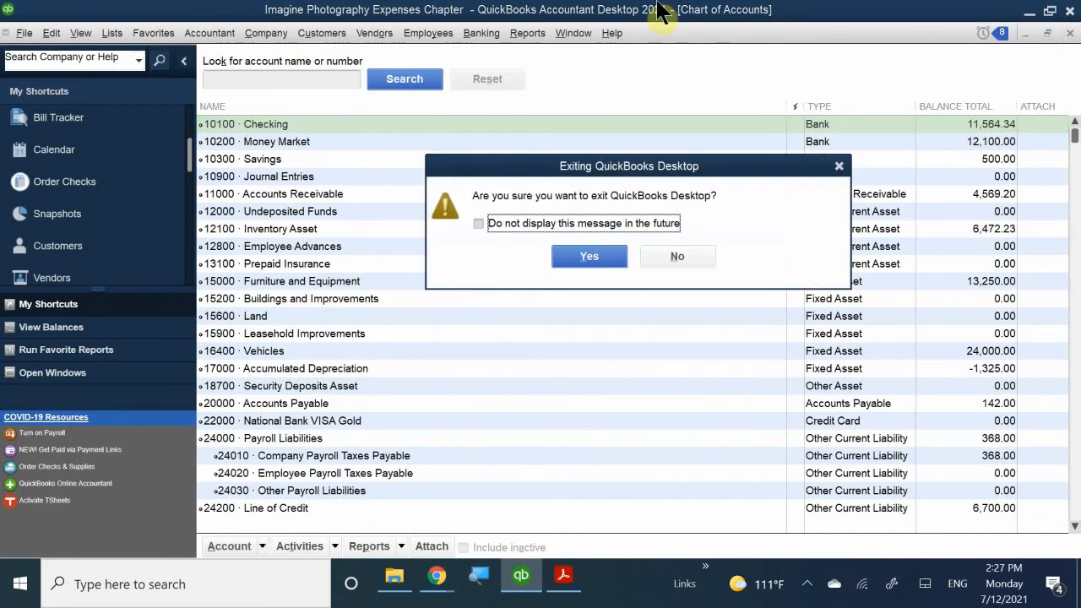
{"action": "left_click", "coordinate": [674, 245]}
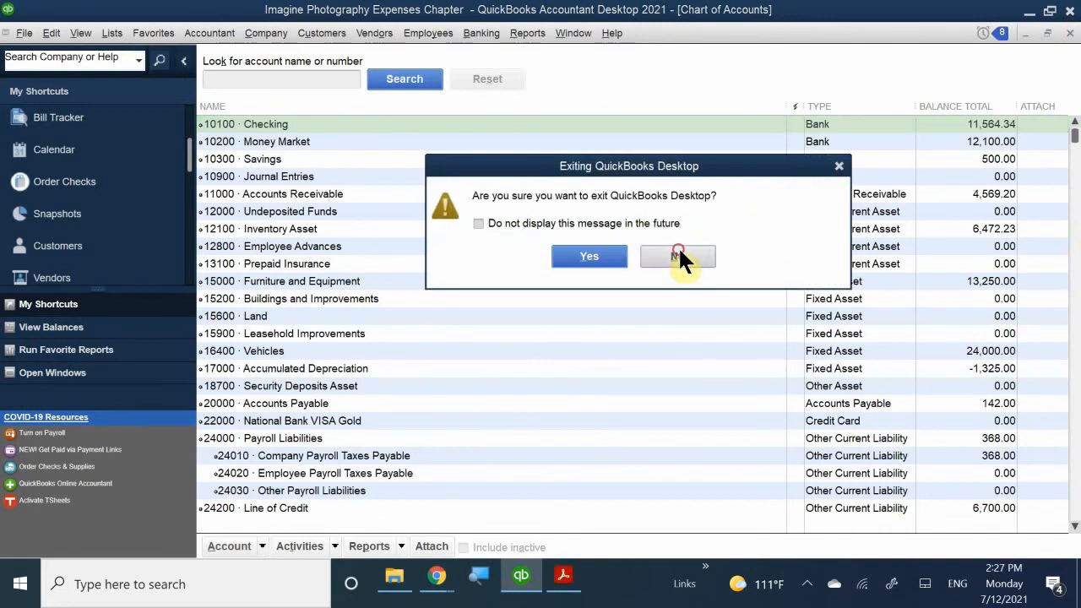
{"action": "left_click", "coordinate": [1070, 32]}
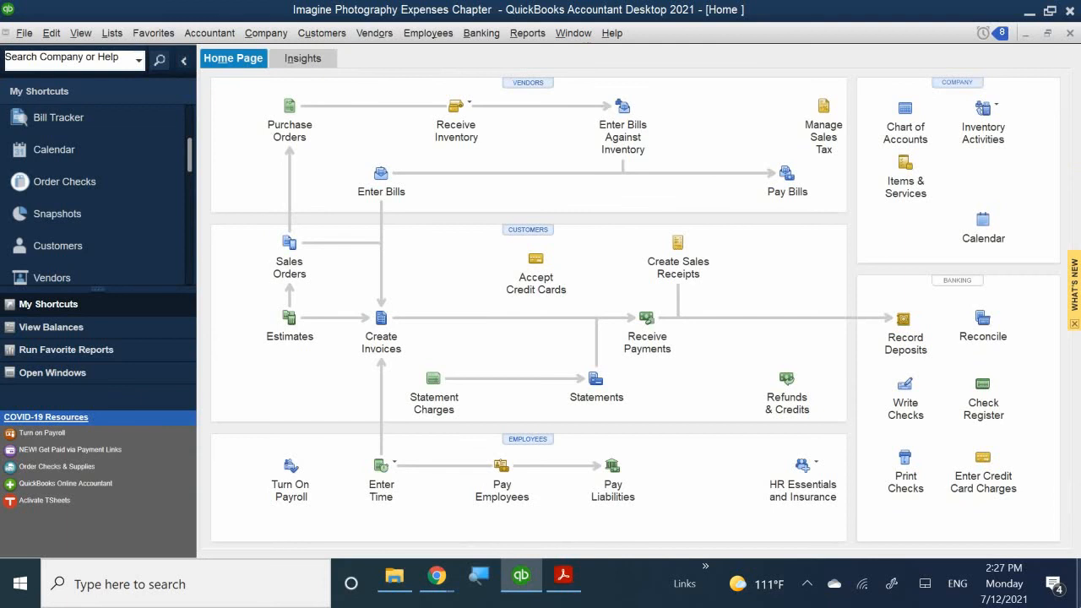
- Reopen the 10100 · Checking register through Check Register, selecting that account and confirming
{"action": "left_click", "coordinate": [990, 409]}
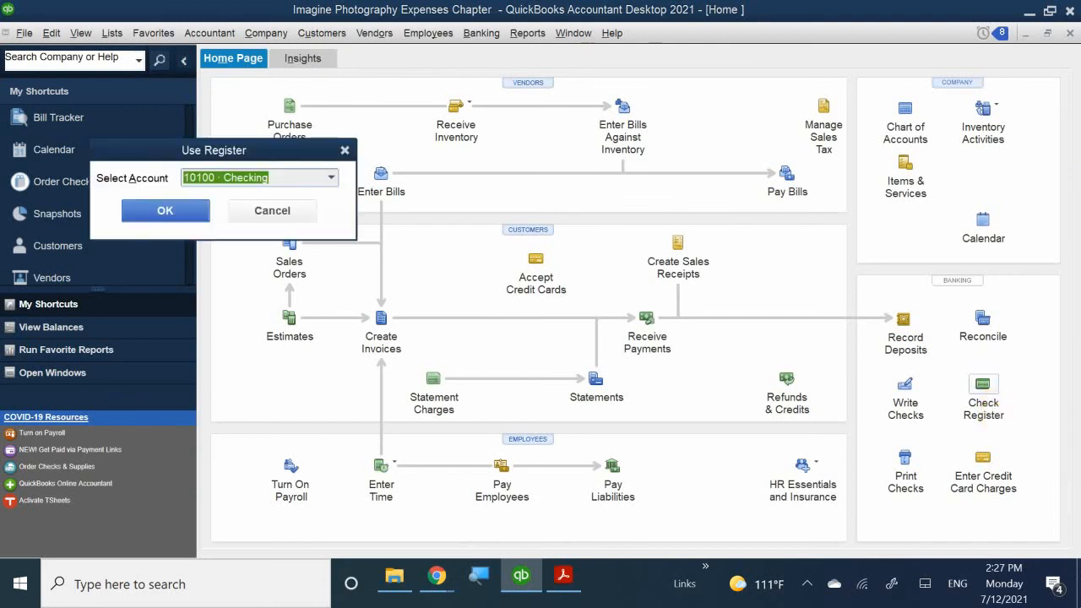
{"action": "left_click", "coordinate": [212, 157]}
{"action": "left_click_drag", "start_coordinate": [214, 156], "coordinate": [433, 104]}
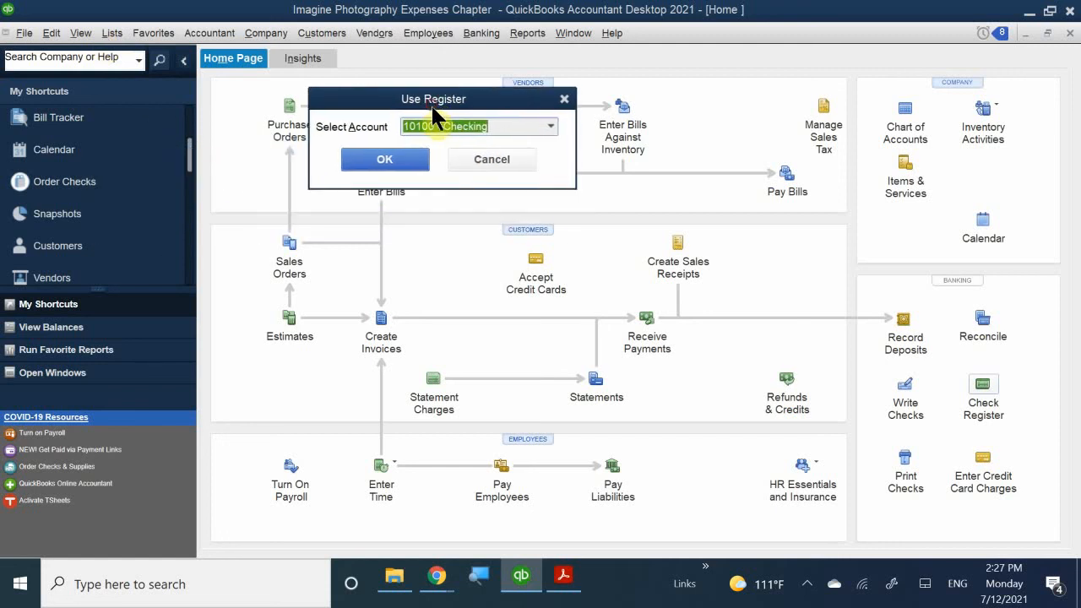
{"action": "left_click", "coordinate": [550, 127]}
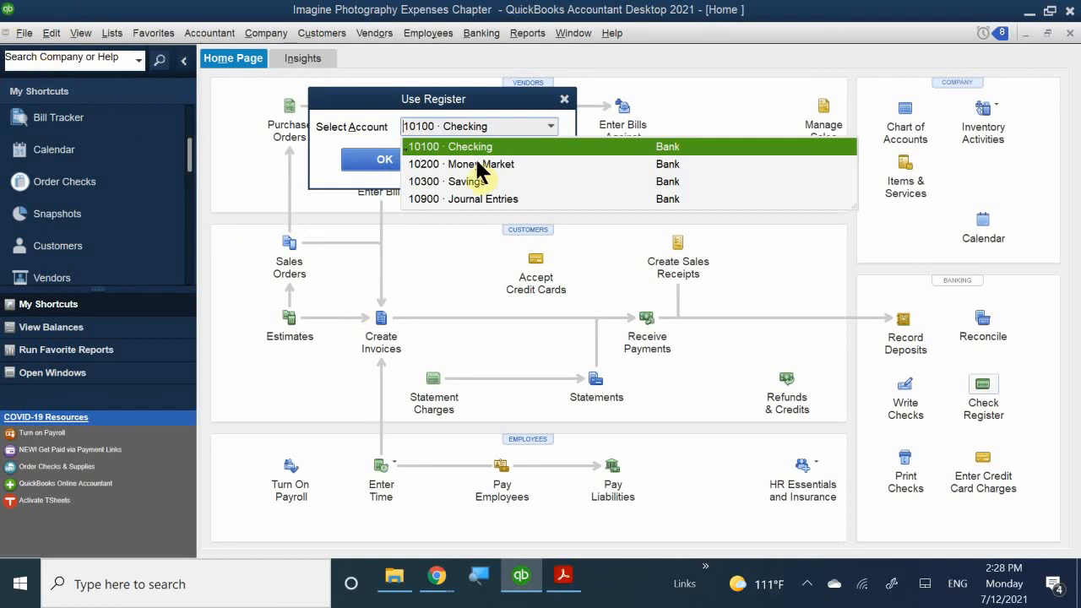
{"action": "left_click", "coordinate": [453, 141]}
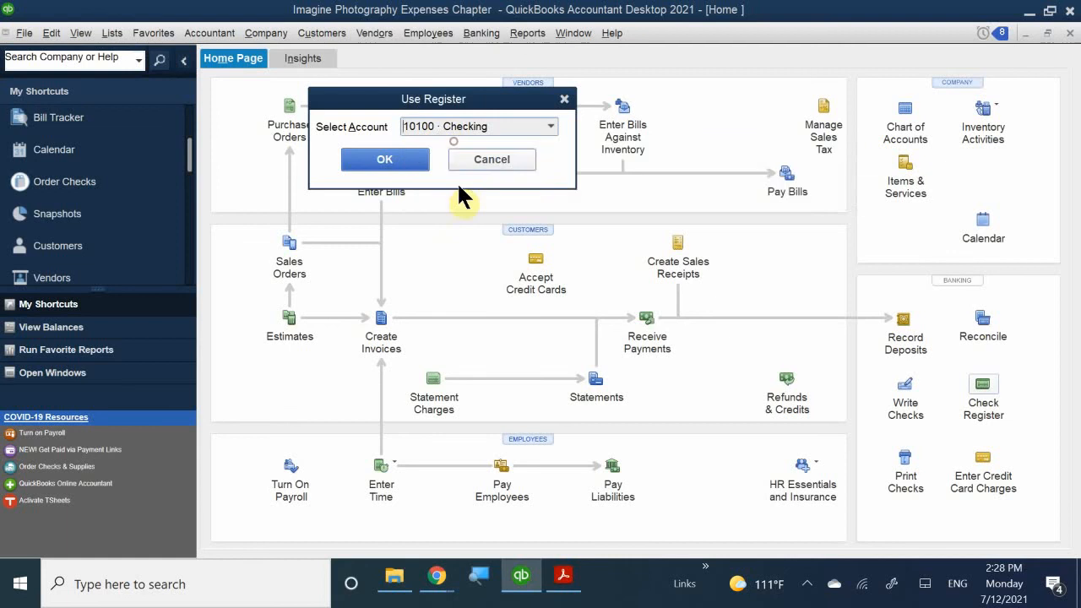
{"action": "left_click", "coordinate": [379, 161]}
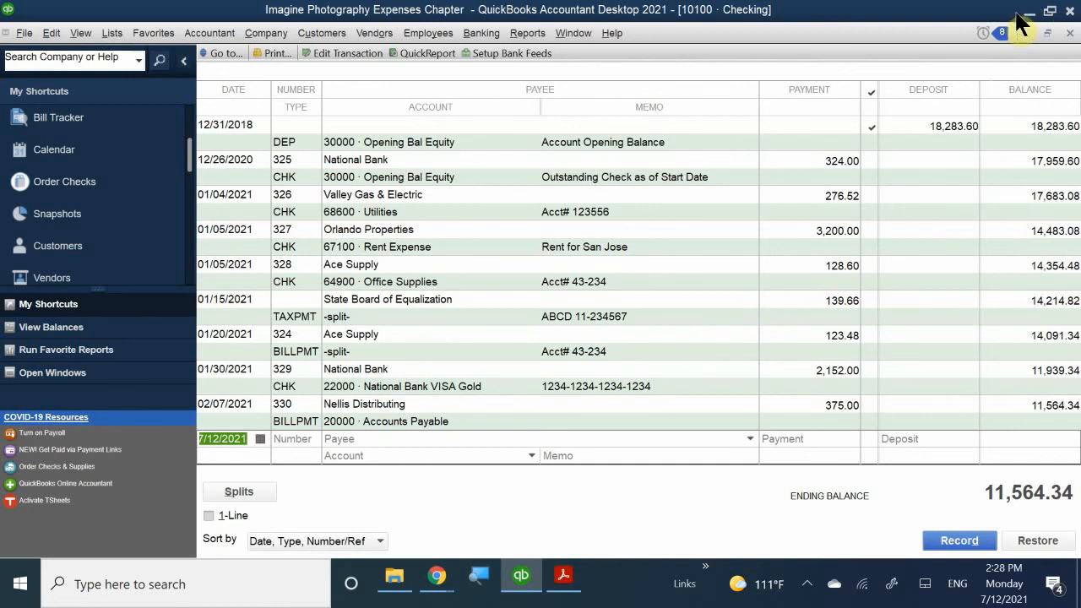
- Close the Checking register and bring up the Banking menu
{"action": "left_click", "coordinate": [1069, 34]}
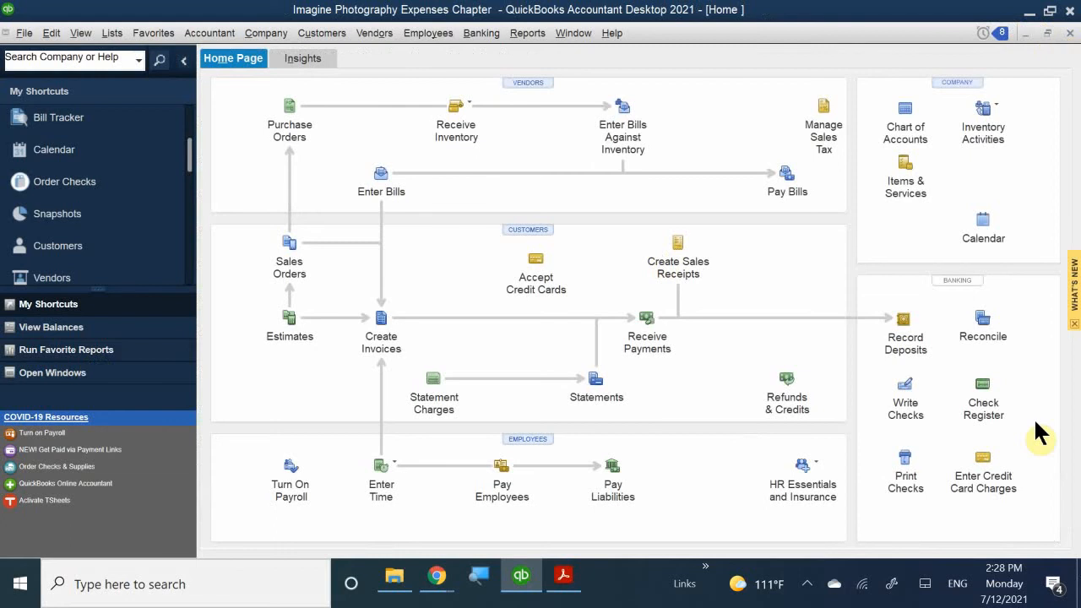
{"action": "left_click", "coordinate": [435, 35]}
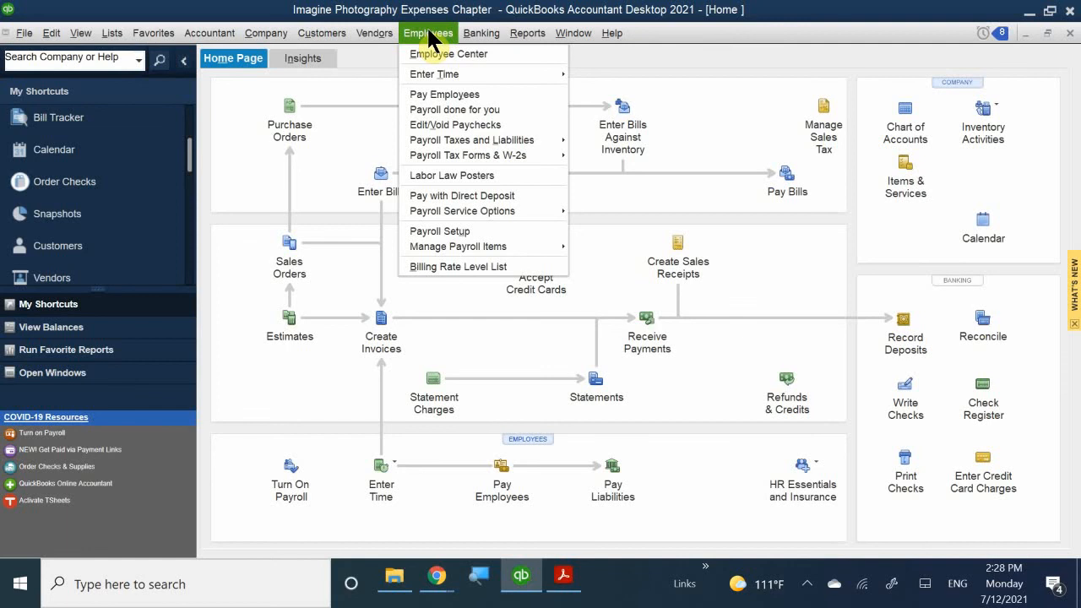
{"action": "mouse_move", "coordinate": [482, 35]}
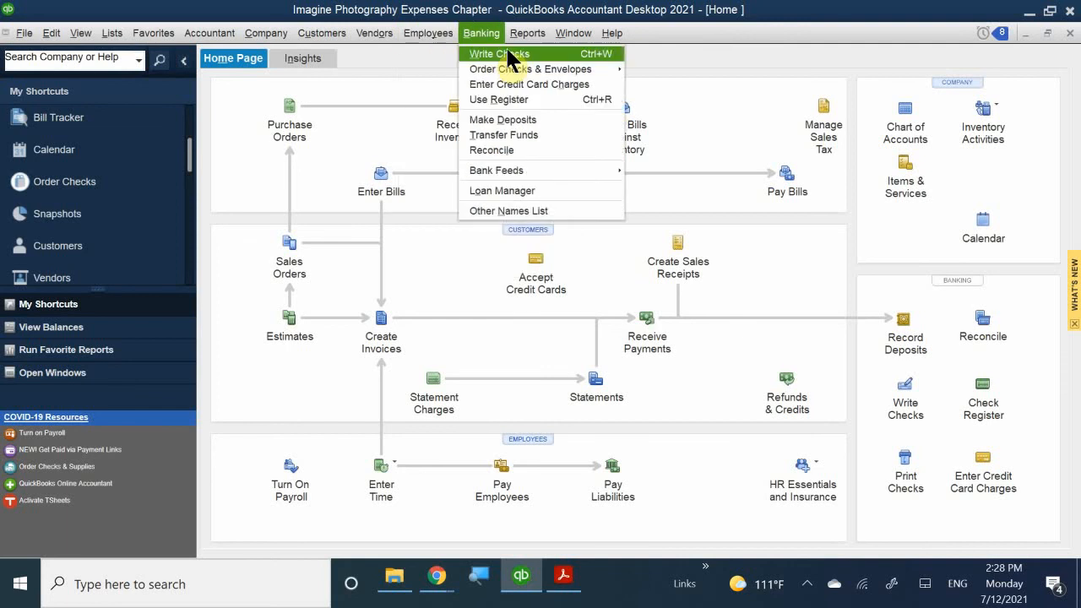
- Choose Use Register, keep 10100 · Checking as the account, and open its register
{"action": "left_click", "coordinate": [505, 99]}
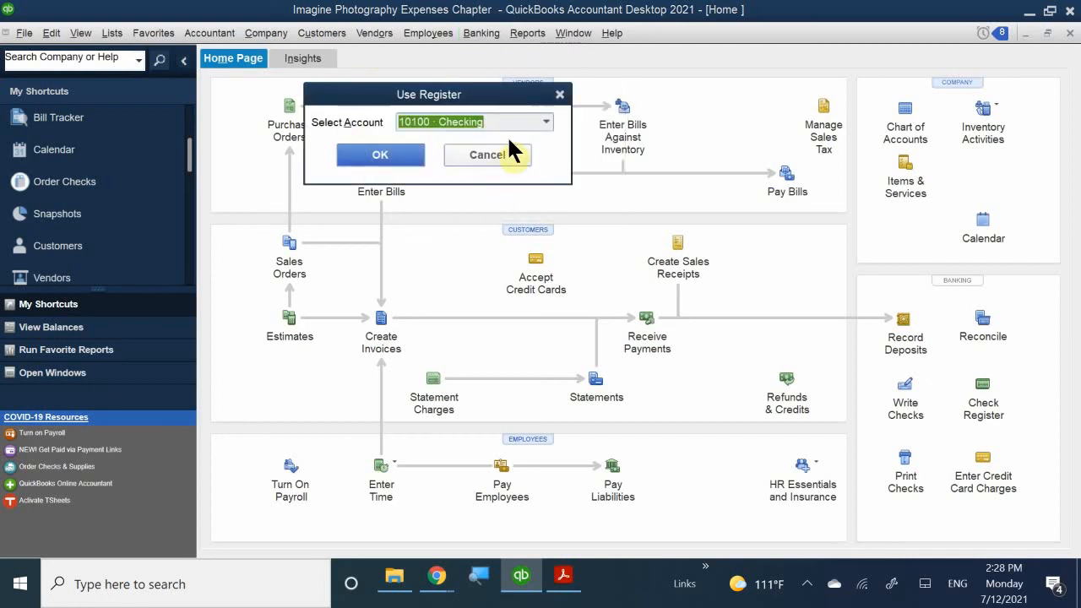
{"action": "left_click", "coordinate": [547, 121]}
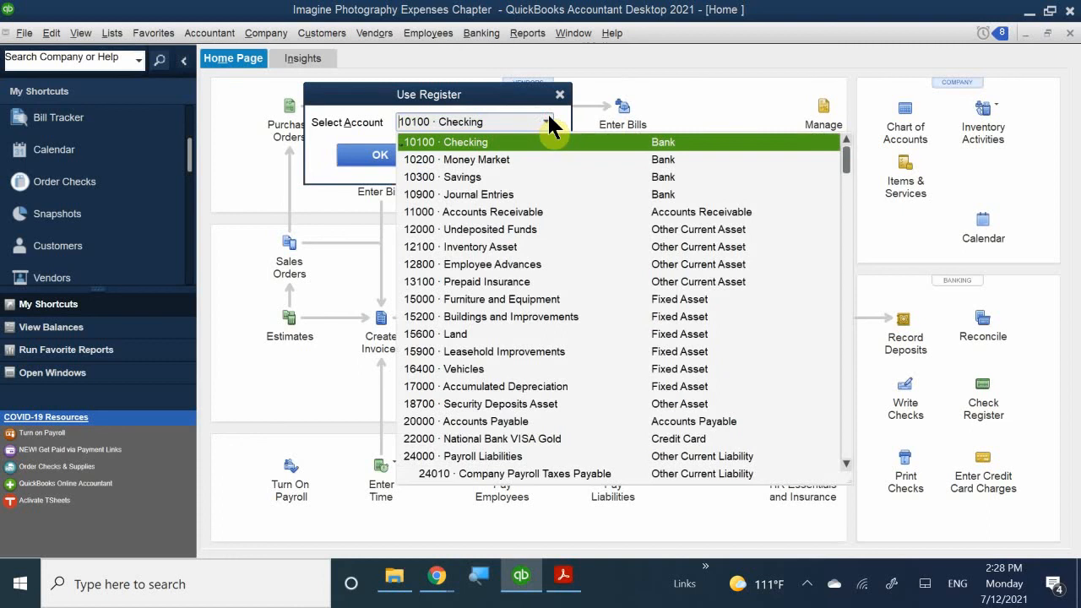
{"action": "scroll", "coordinate": [507, 246], "scroll_direction": "down", "scroll_amount": 4}
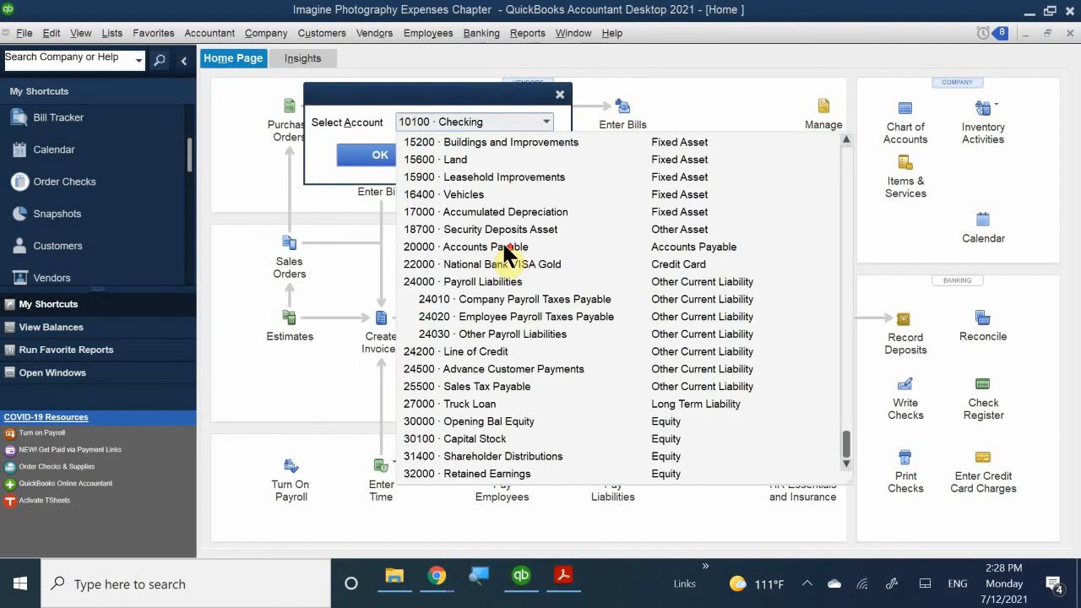
{"action": "scroll", "coordinate": [506, 246], "scroll_direction": "up", "scroll_amount": 5}
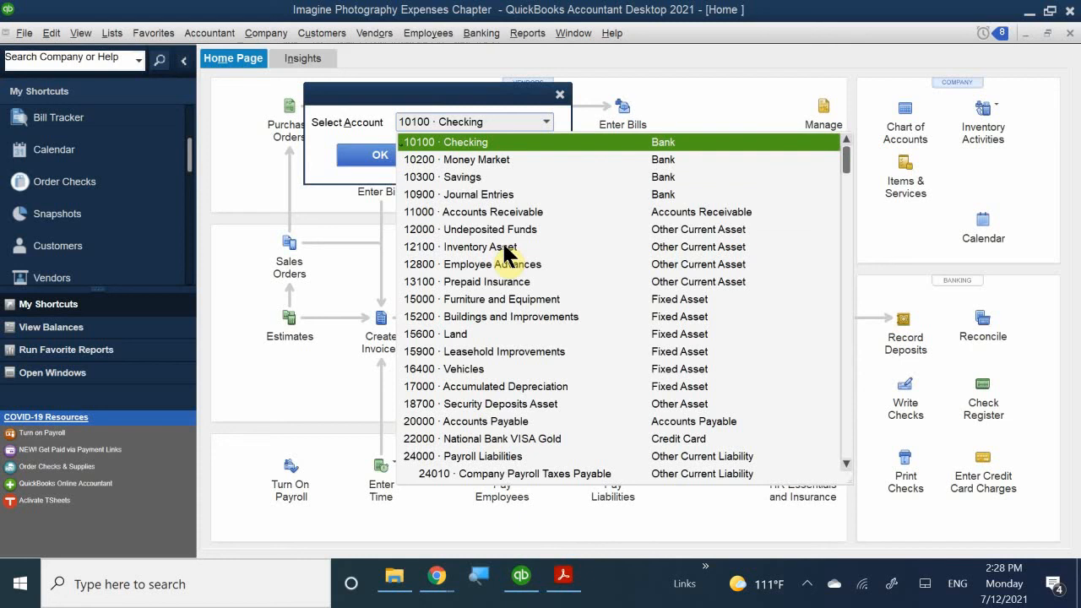
{"action": "left_click", "coordinate": [463, 145]}
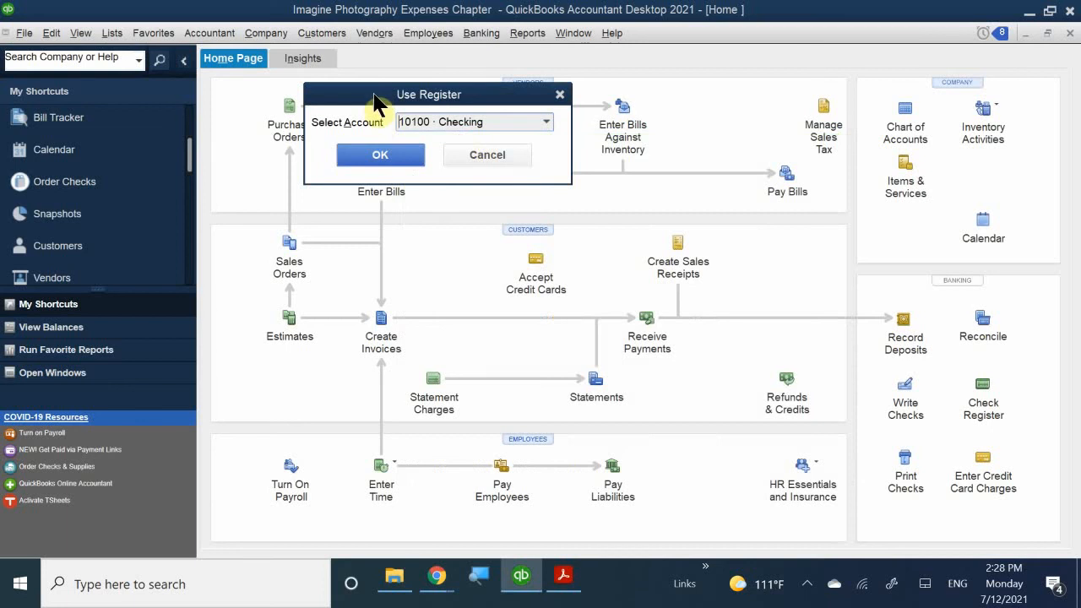
{"action": "left_click", "coordinate": [388, 153]}
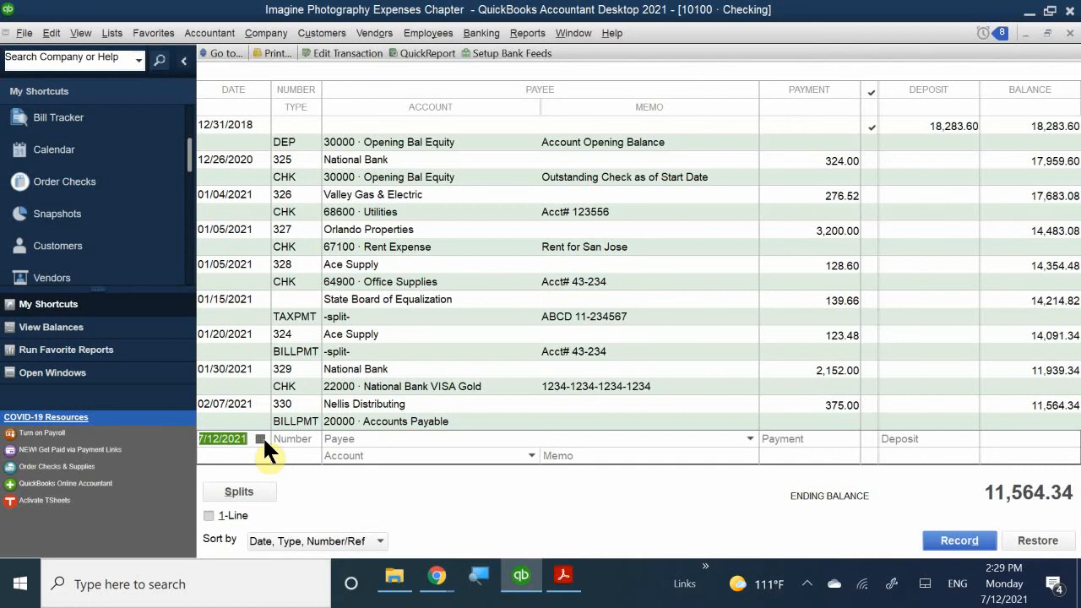
- Use the date field's calendar to step back to February 2021 and pick the 8th
{"action": "left_click", "coordinate": [261, 439]}
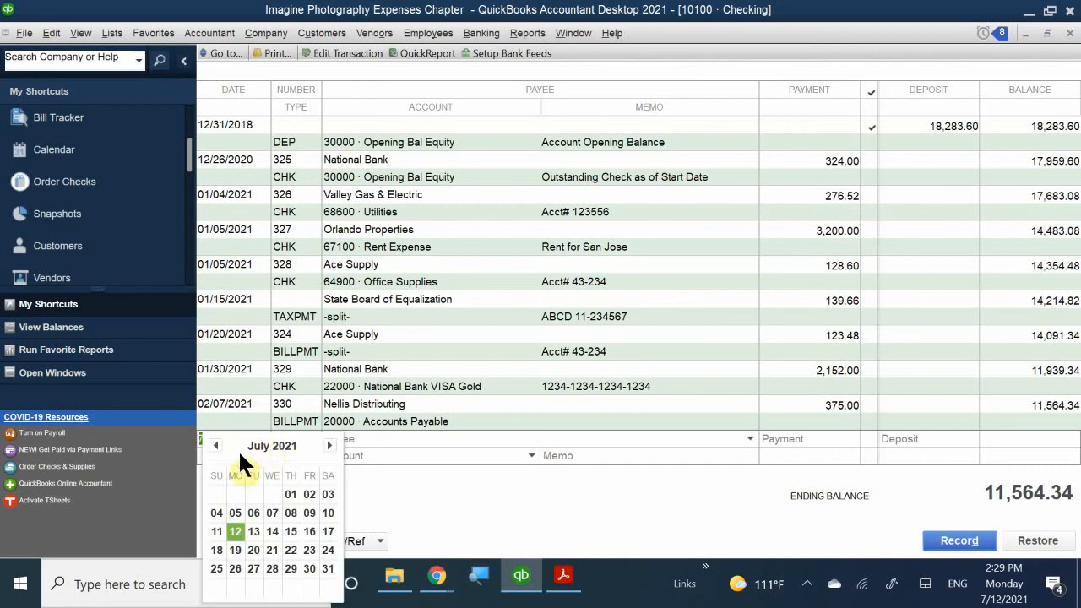
{"action": "left_click", "coordinate": [372, 475]}
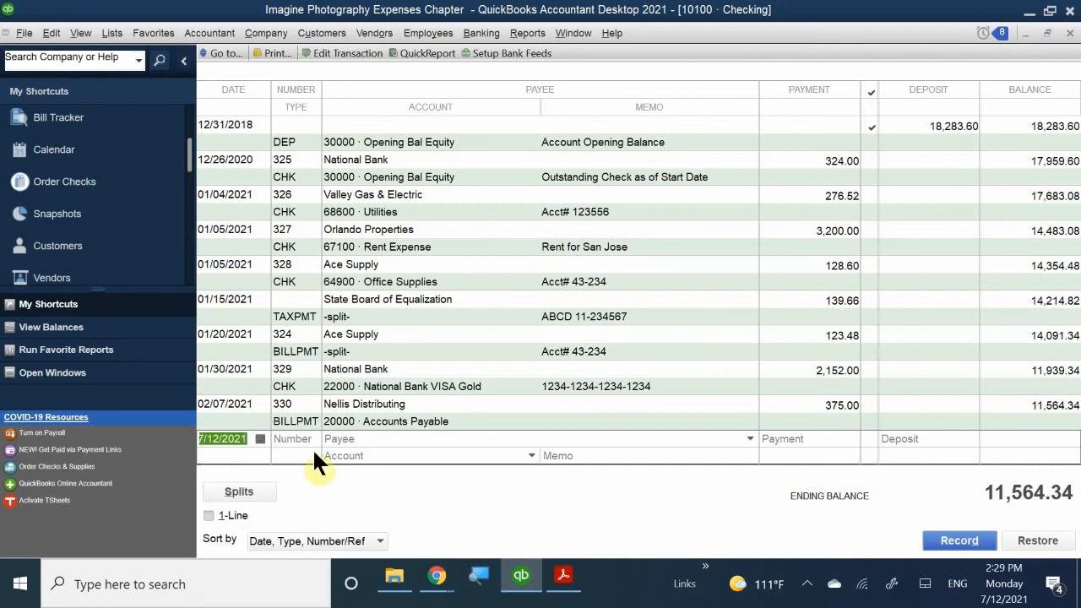
{"action": "left_click", "coordinate": [261, 439]}
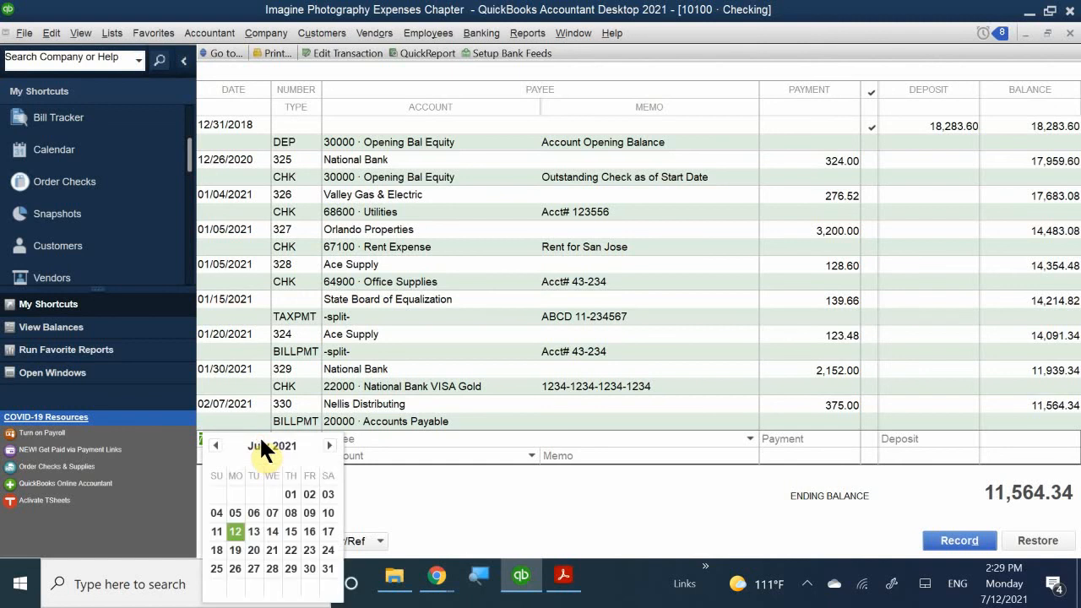
{"action": "left_click", "coordinate": [215, 445]}
{"action": "left_click", "coordinate": [216, 446]}
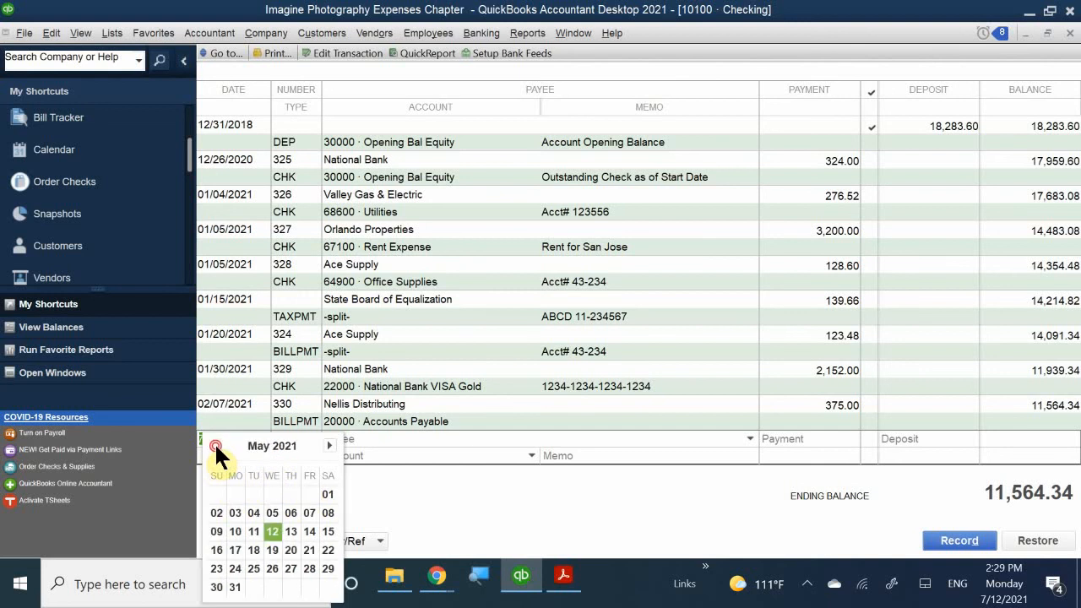
{"action": "left_click", "coordinate": [216, 445]}
{"action": "left_click", "coordinate": [215, 445]}
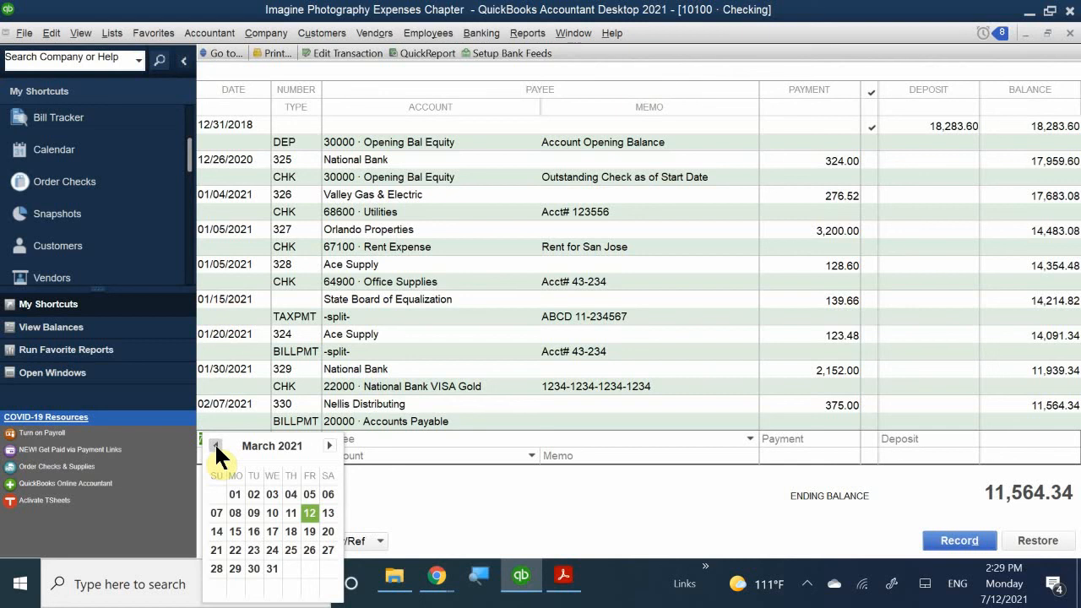
{"action": "left_click", "coordinate": [216, 446]}
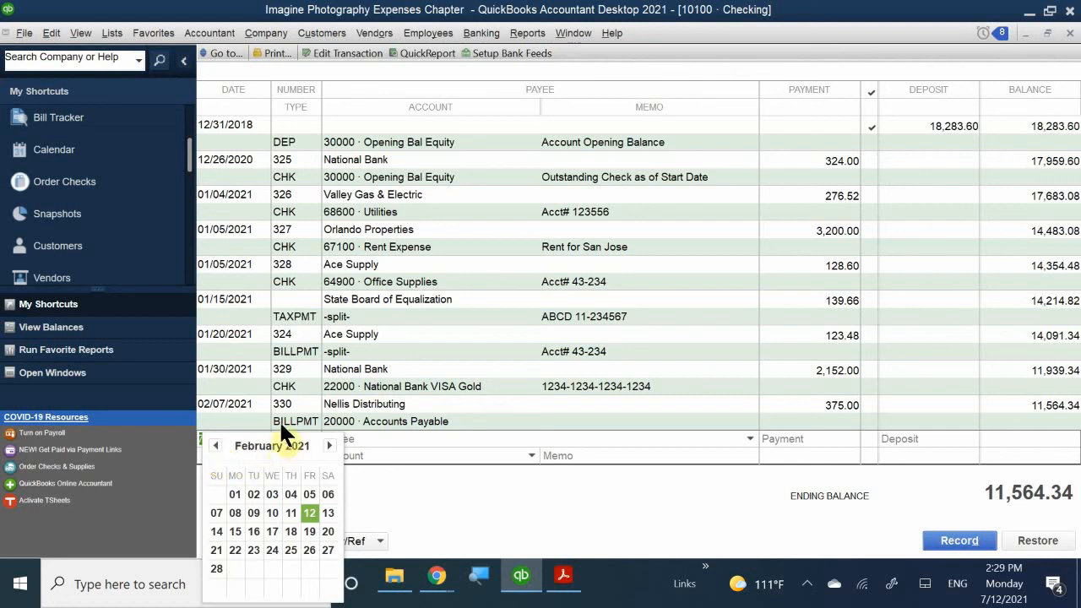
{"action": "left_click", "coordinate": [235, 511]}
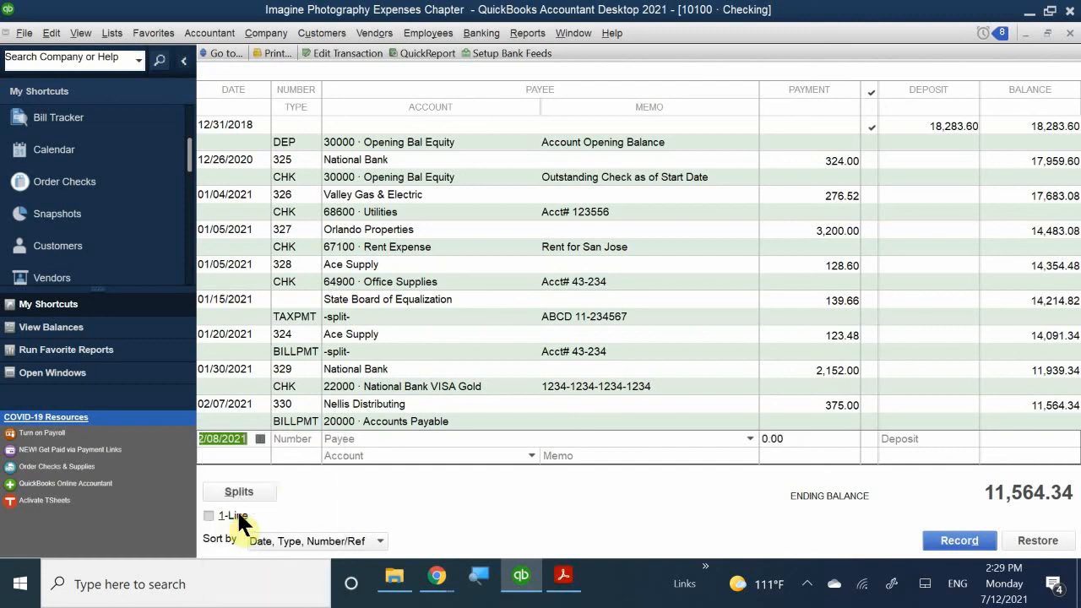
- Replace the check number 332 with 331 on the new register entry
{"action": "left_click", "coordinate": [294, 439]}
{"action": "type", "text": "3320"}
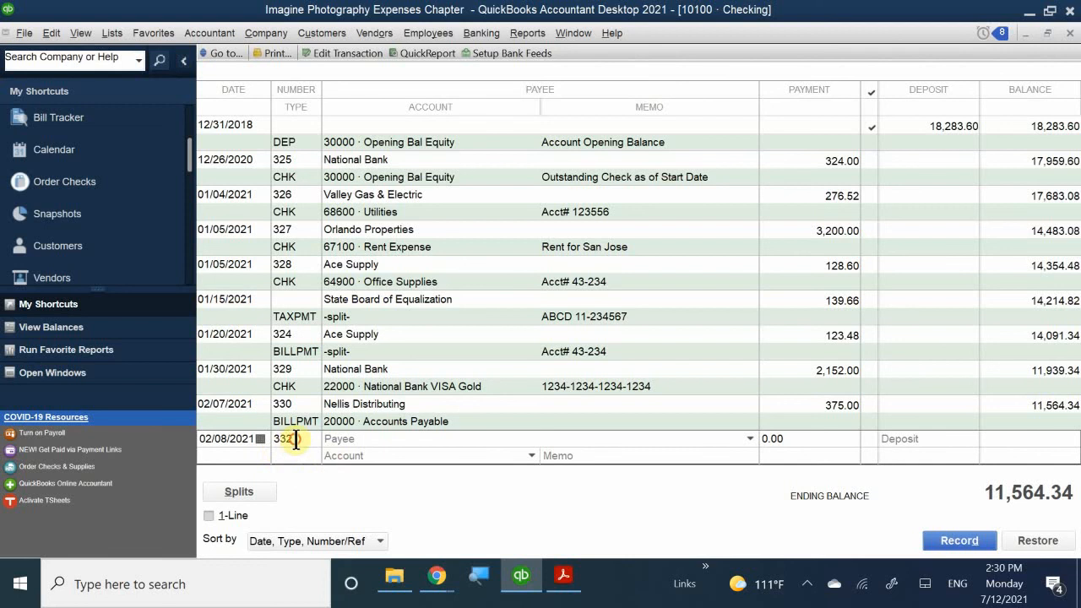
{"action": "left_click", "coordinate": [299, 437]}
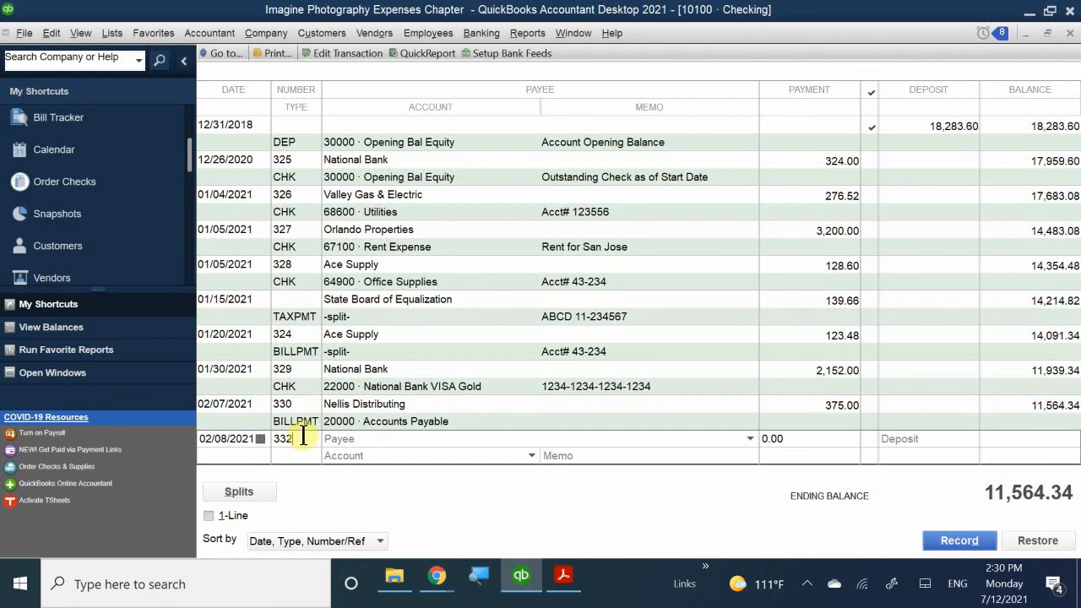
{"action": "double_click", "coordinate": [295, 437]}
{"action": "type", "text": "3"}
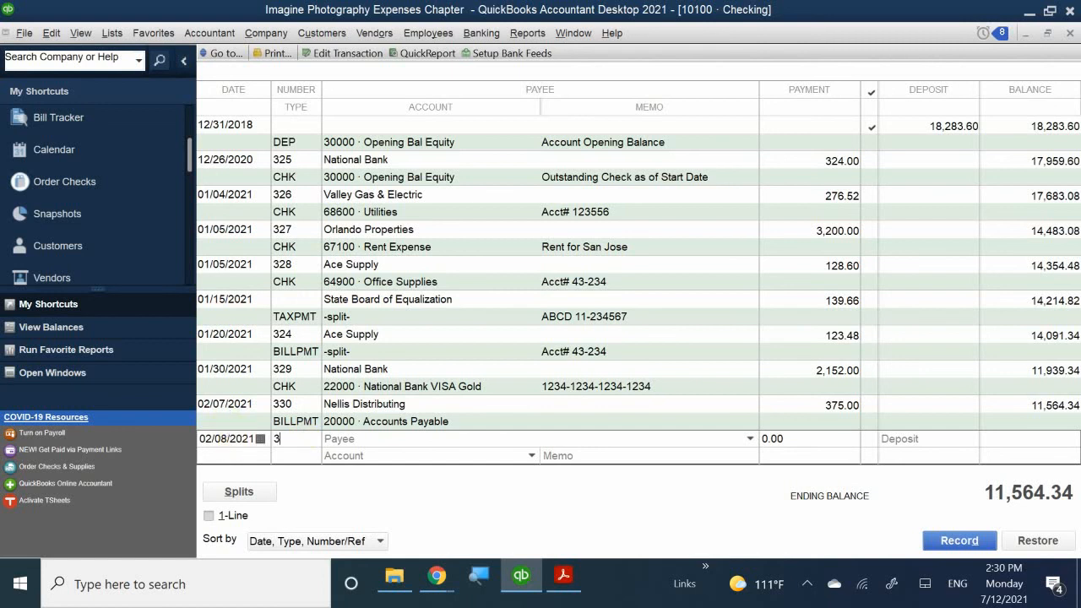
{"action": "type", "text": "31"}
- Enter Bay Office Supplies as check 331's payee, overriding autofill suggestions like Ace Supply
{"action": "left_click", "coordinate": [348, 439]}
{"action": "type", "text": "N"}
{"action": "key", "text": "BackSpace"}
{"action": "key", "text": "BackSpace"}
{"action": "type", "text": "Bay"}
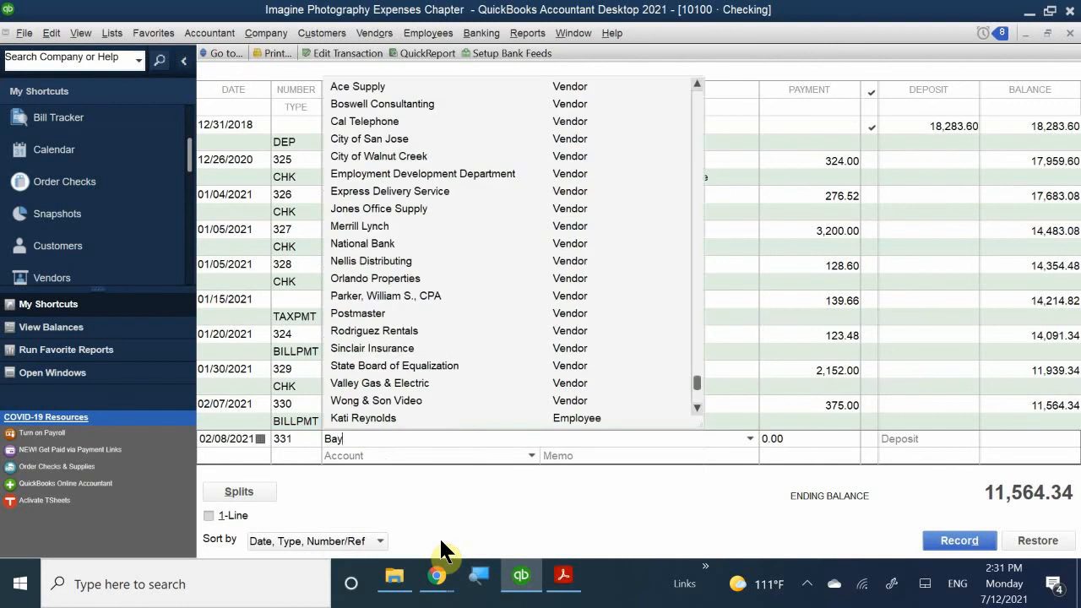
{"action": "type", "text": " Office Supplies"}
{"action": "key", "text": "BackSpace"}
{"action": "key", "text": "BackSpace"}
{"action": "key", "text": "BackSpace"}
{"action": "key", "text": "BackSpace"}
{"action": "key", "text": "BackSpace"}
{"action": "key", "text": "BackSpace"}
{"action": "key", "text": "BackSpace"}
{"action": "key", "text": "BackSpace"}
{"action": "key", "text": "BackSpace"}
{"action": "key", "text": "BackSpace"}
{"action": "key", "text": "BackSpace"}
{"action": "key", "text": "BackSpace"}
{"action": "key", "text": "BackSpace"}
{"action": "key", "text": "BackSpace"}
{"action": "key", "text": "BackSpace"}
{"action": "key", "text": "BackSpace"}
{"action": "key", "text": "BackSpace"}
{"action": "key", "text": "BackSpace"}
{"action": "key", "text": "BackSpace"}
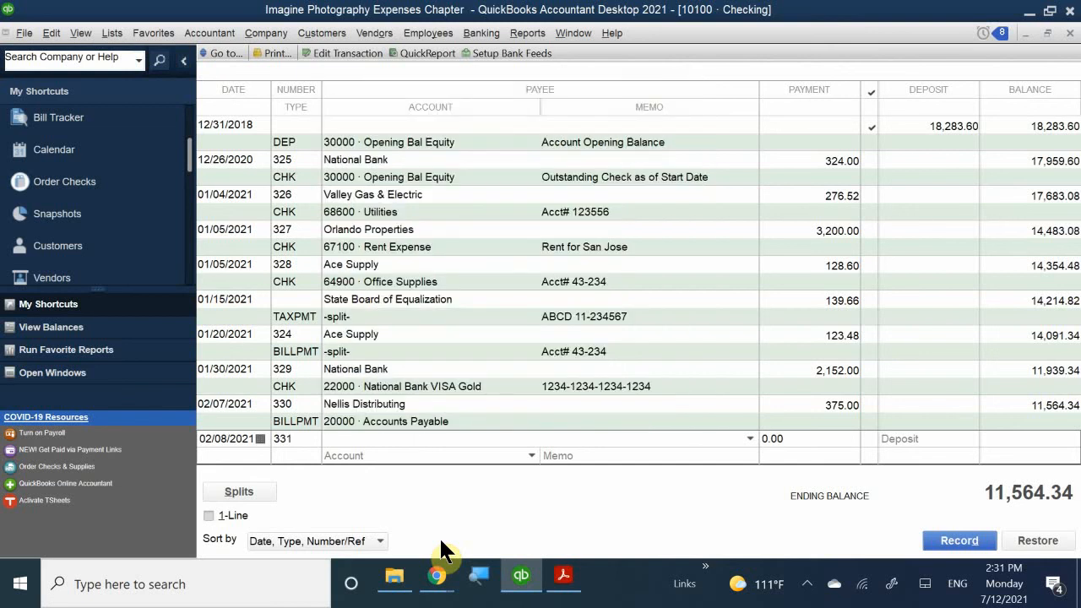
{"action": "type", "text": "Ace"}
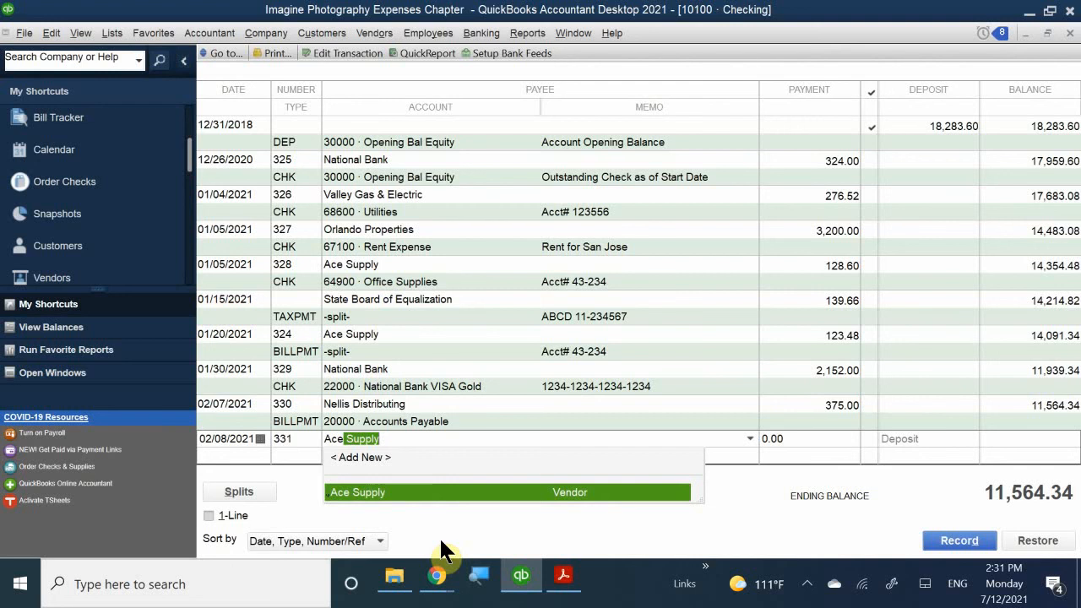
{"action": "key", "text": "BackSpace"}
{"action": "key", "text": "BackSpace"}
{"action": "key", "text": "BackSpace"}
{"action": "key", "text": "BackSpace"}
{"action": "key", "text": "BackSpace"}
{"action": "key", "text": "BackSpace"}
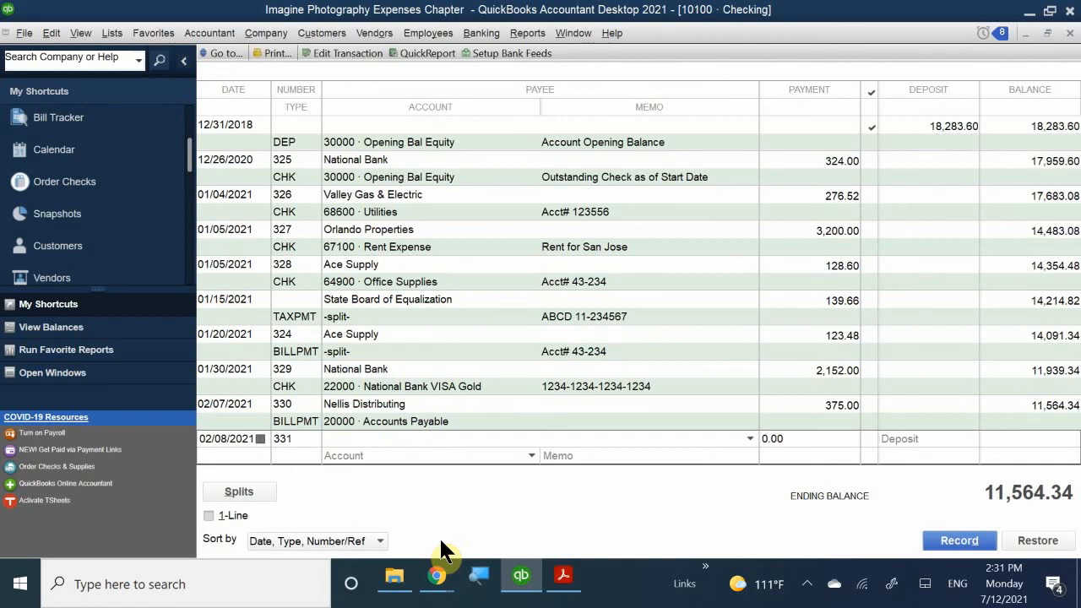
{"action": "type", "text": "Bay"}
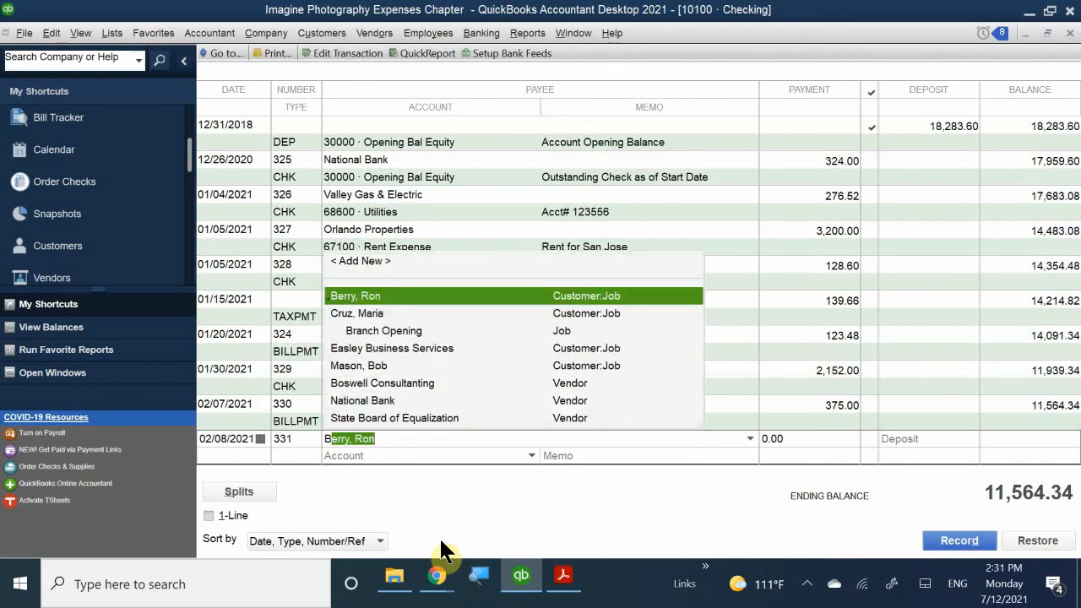
{"action": "key", "text": "BackSpace"}
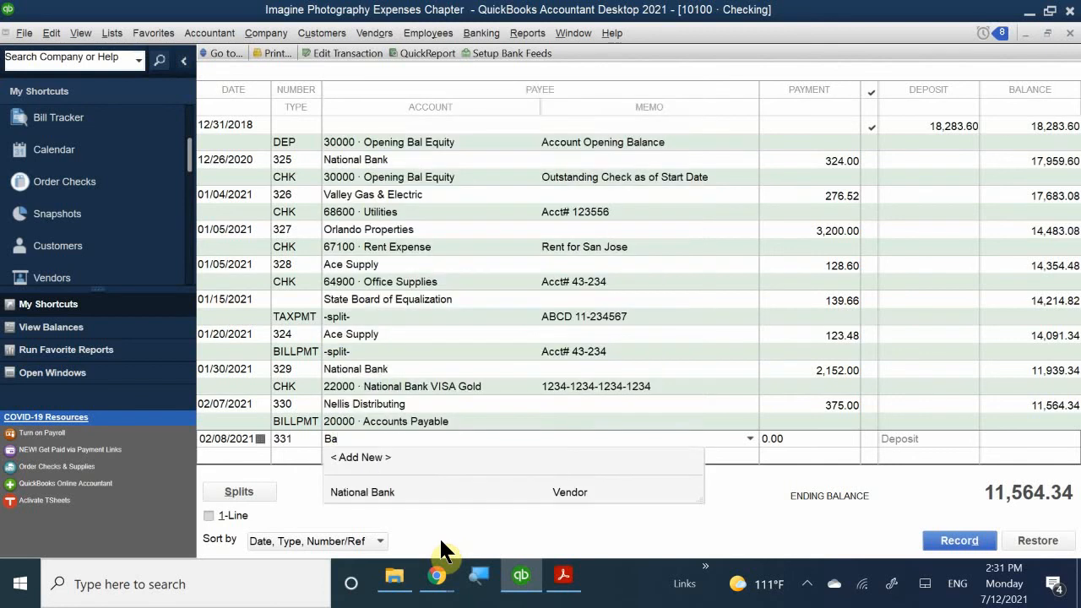
{"action": "type", "text": "y"}
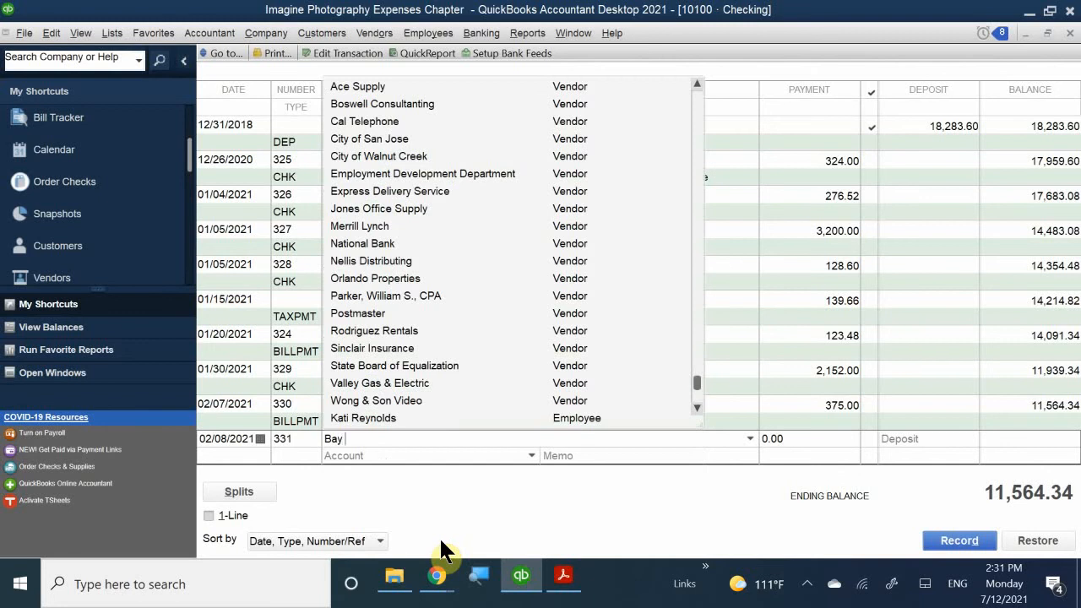
{"action": "type", "text": " Office Supplies"}
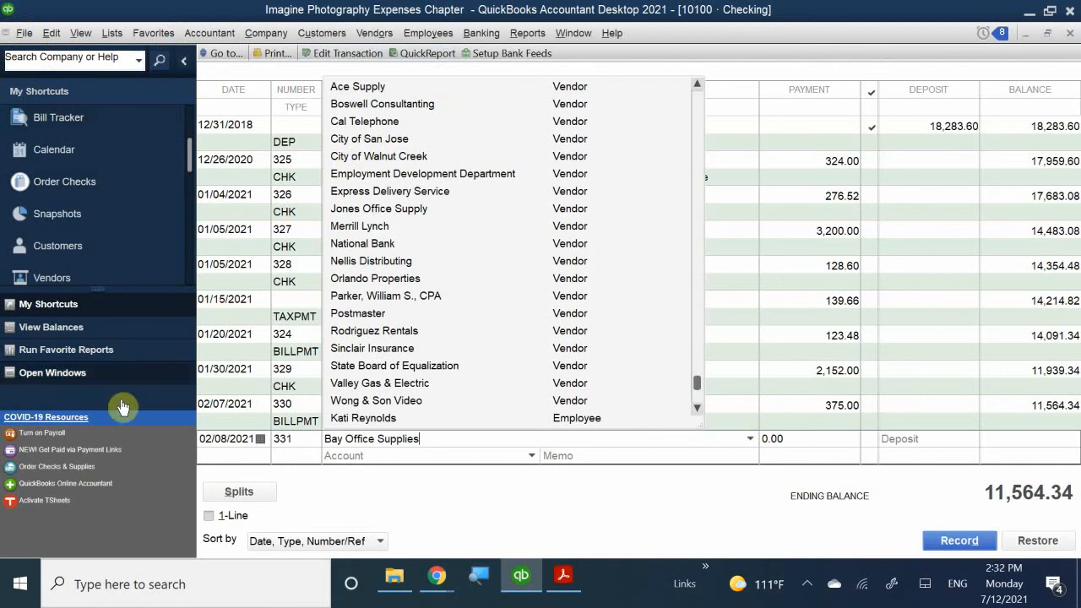
{"action": "left_click", "coordinate": [389, 455]}
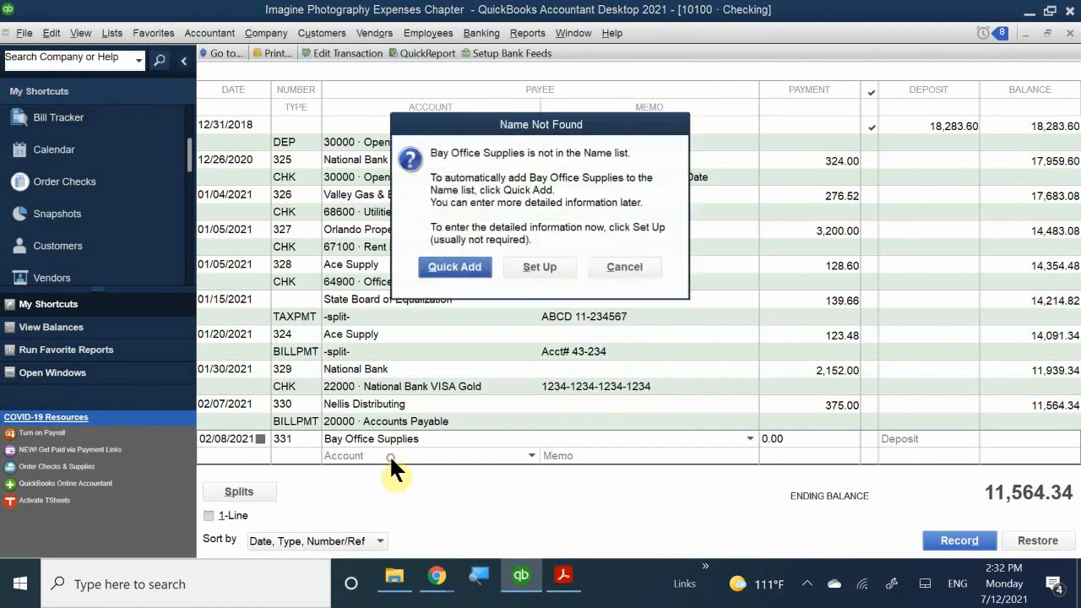
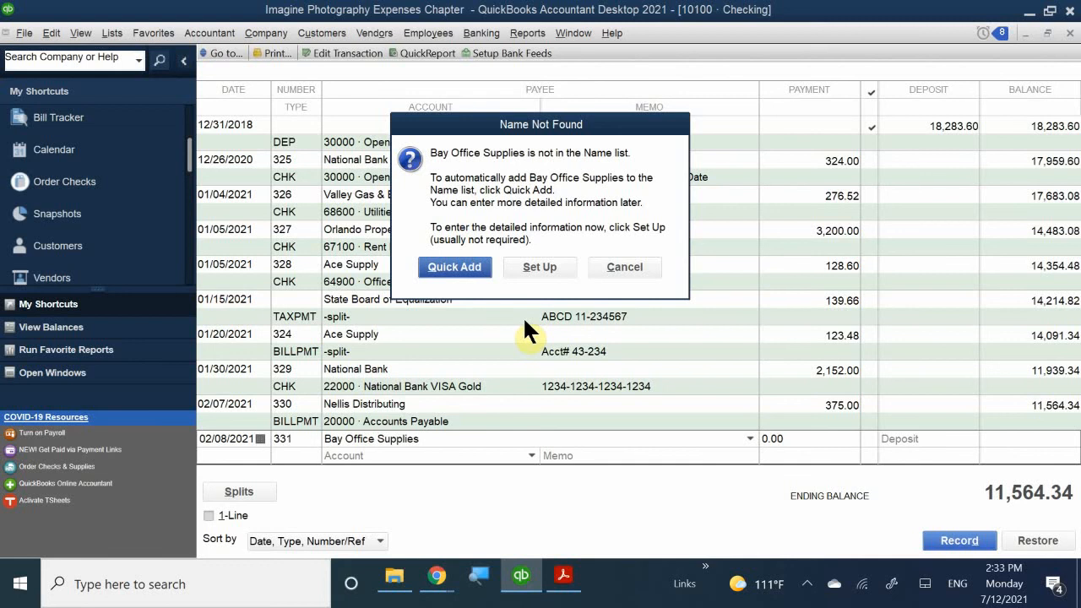
- Quick Add Bay Office Supplies to the Name list as a Vendor
{"action": "left_click", "coordinate": [443, 268]}
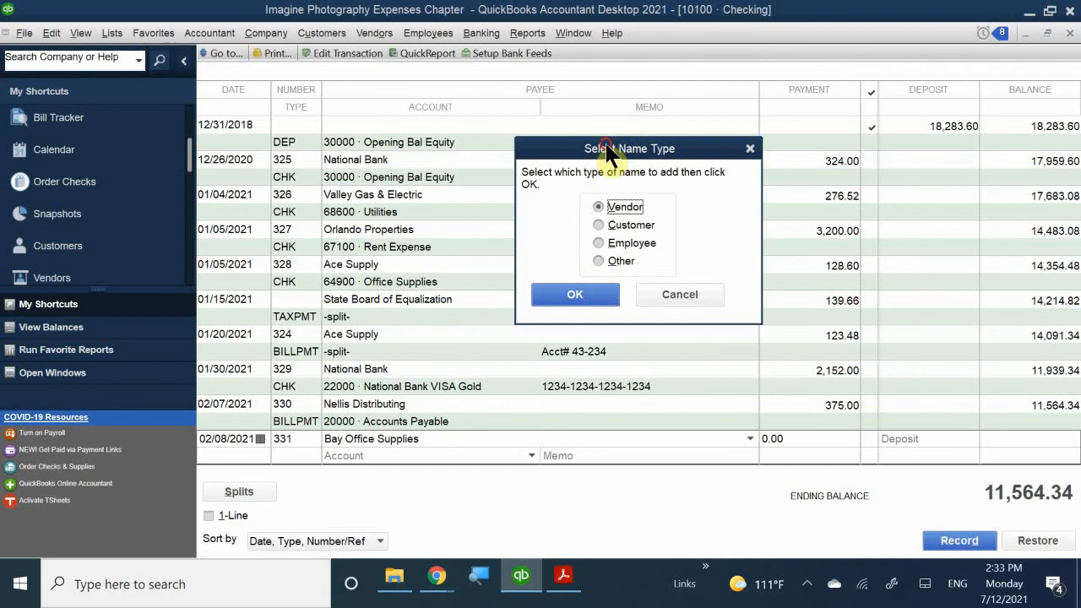
{"action": "left_click_drag", "start_coordinate": [608, 152], "coordinate": [550, 270]}
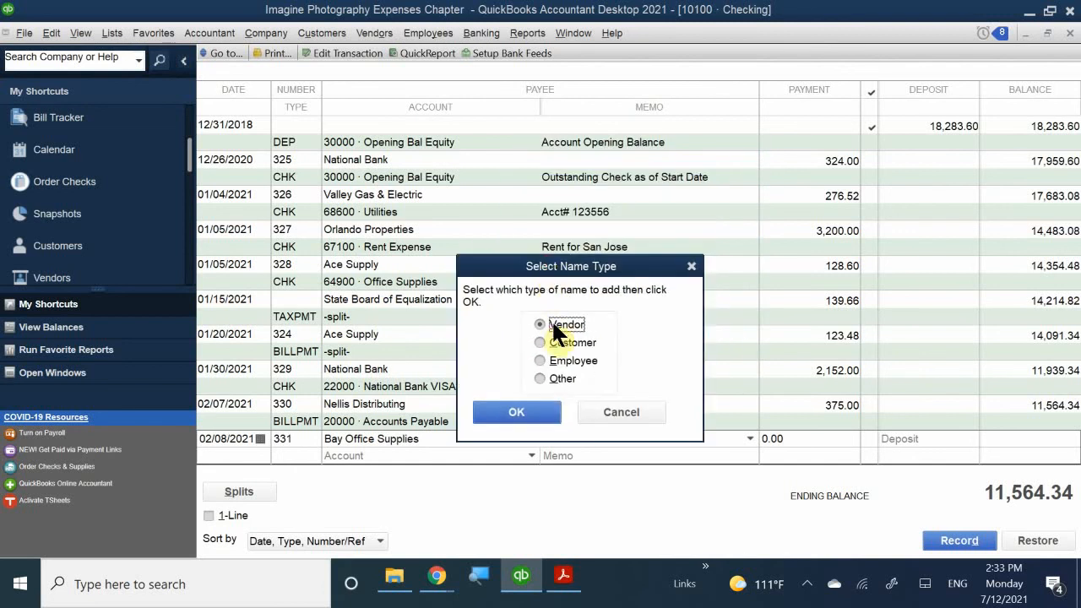
{"action": "left_click", "coordinate": [512, 414]}
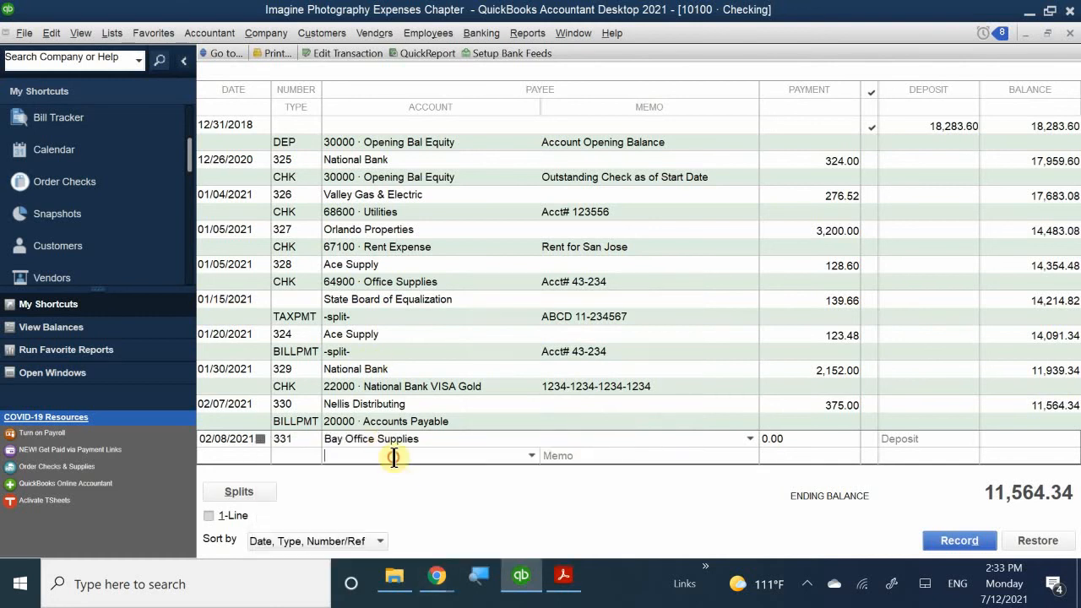
- Charge check 331 to account 64900 · Office Supplies with the memo 'Office Supplies'
{"action": "left_click", "coordinate": [355, 456]}
{"action": "type", "text": "pff"}
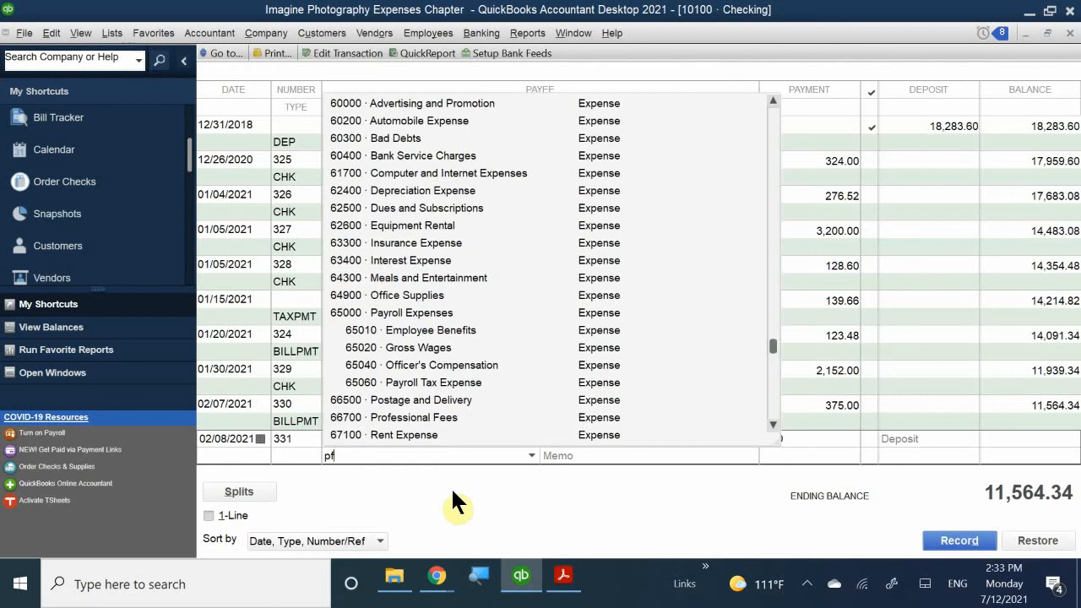
{"action": "key", "text": "BackSpace"}
{"action": "key", "text": "BackSpace"}
{"action": "key", "text": "BackSpace"}
{"action": "type", "text": "off"}
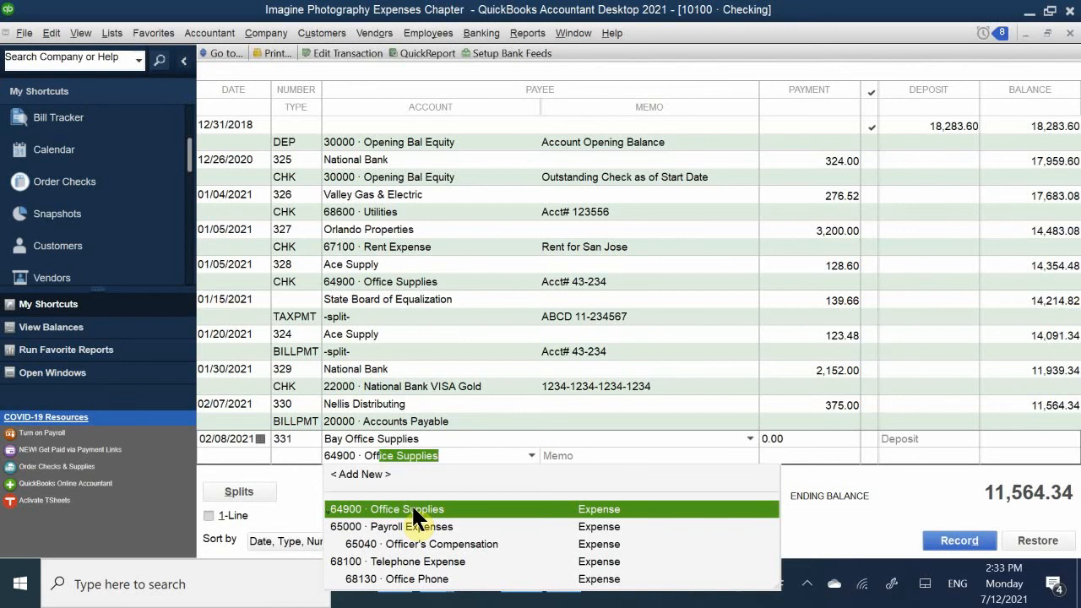
{"action": "left_click", "coordinate": [411, 509]}
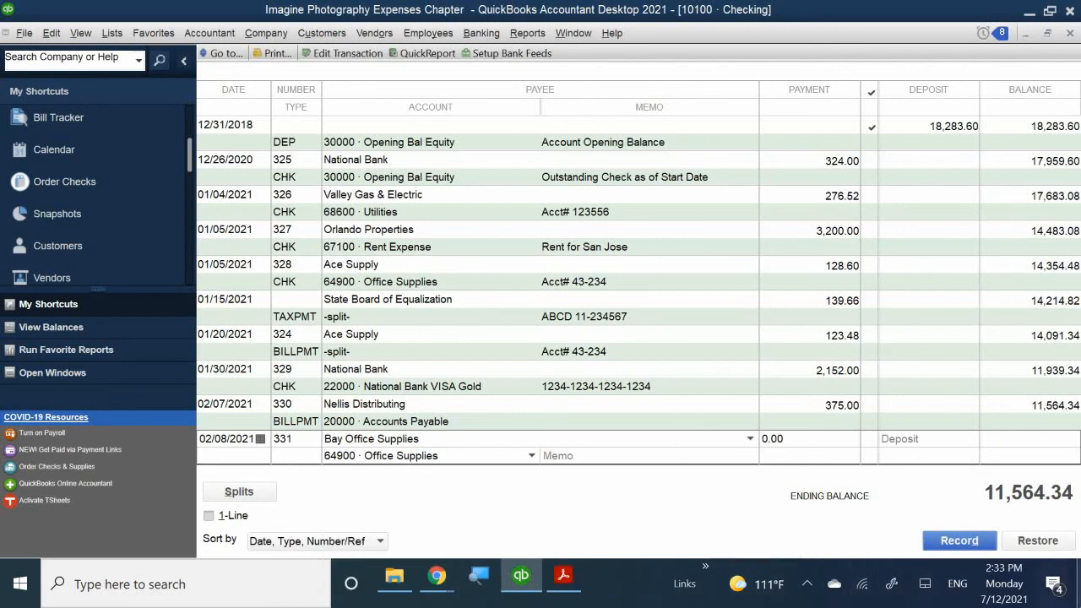
{"action": "left_click", "coordinate": [605, 455]}
{"action": "type", "text": "Office Supplies"}
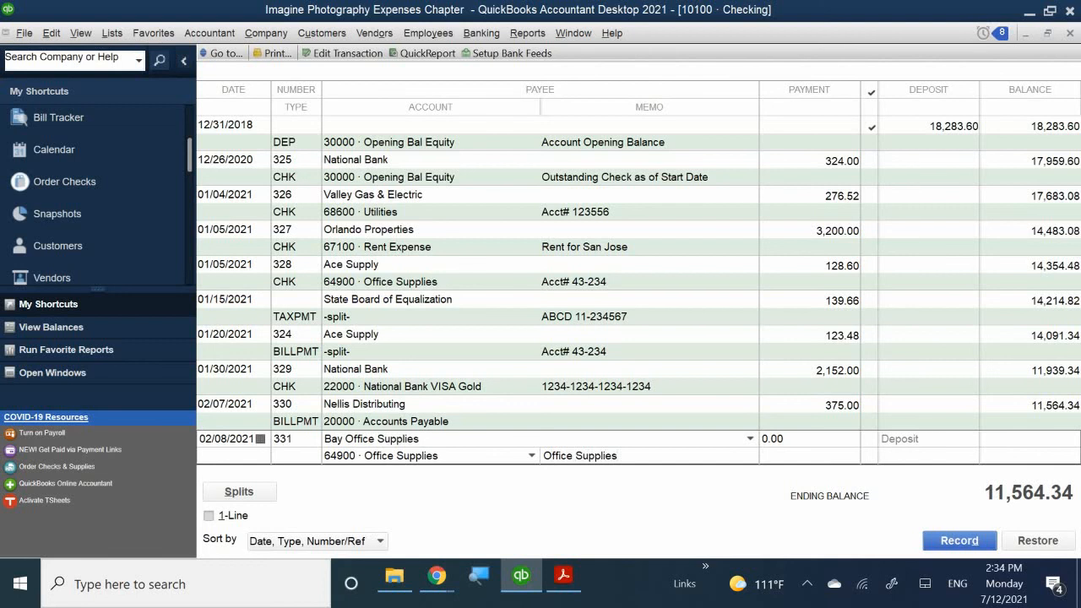
- Enter a 128.60 payment on check 331 and record it, leaving a 11,435.74 balance
{"action": "left_click", "coordinate": [819, 437]}
{"action": "type", "text": "128.60"}
{"action": "key", "text": "Return"}
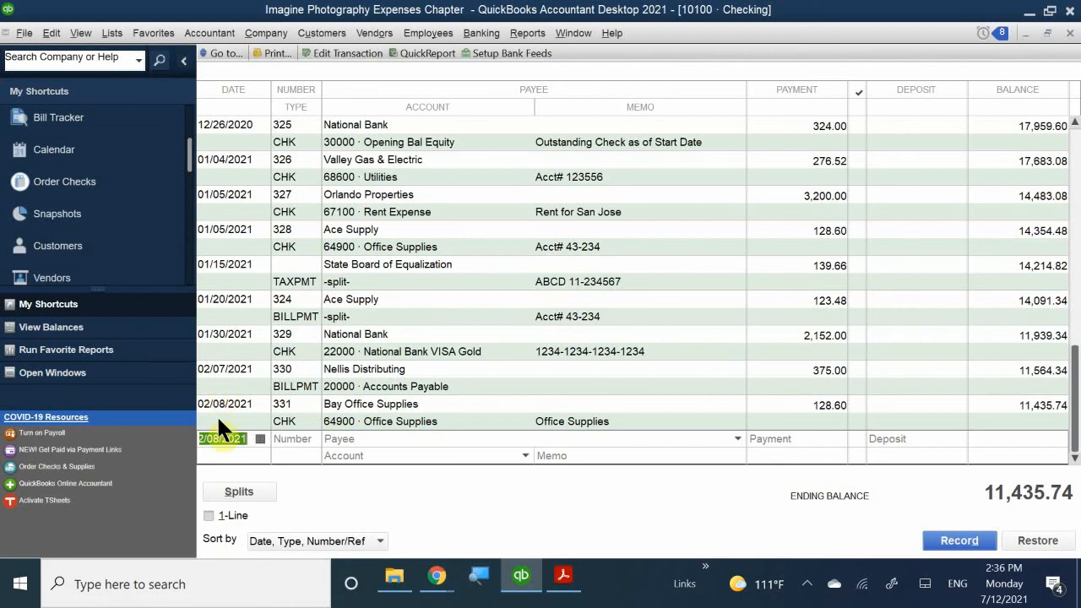
- Open check 331 in Write Checks and widen the Account column to show 64900 · Office Supplies
{"action": "left_click", "coordinate": [238, 374]}
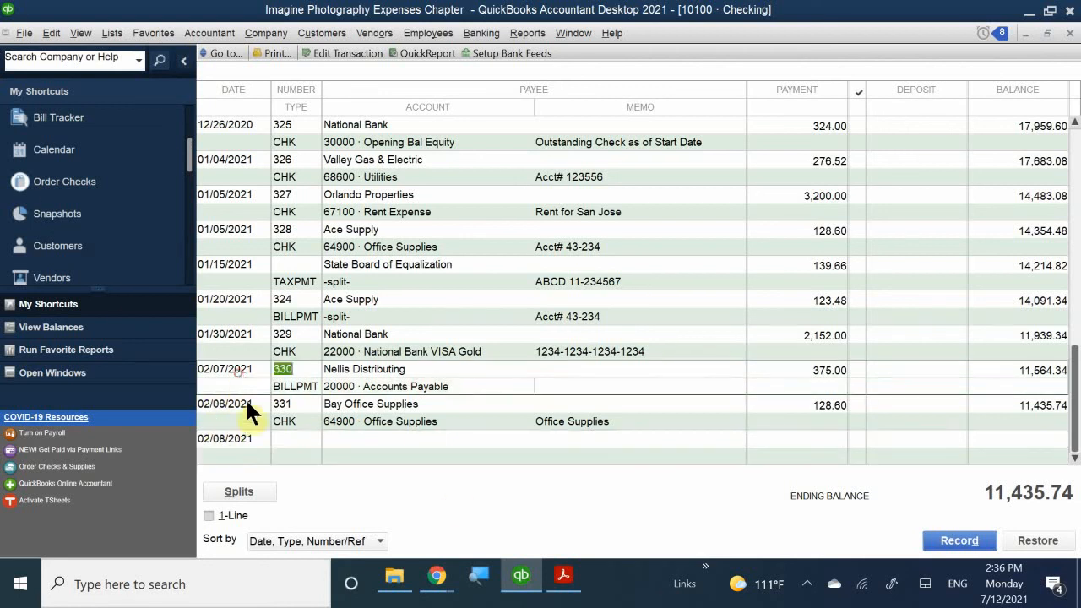
{"action": "left_click", "coordinate": [246, 418]}
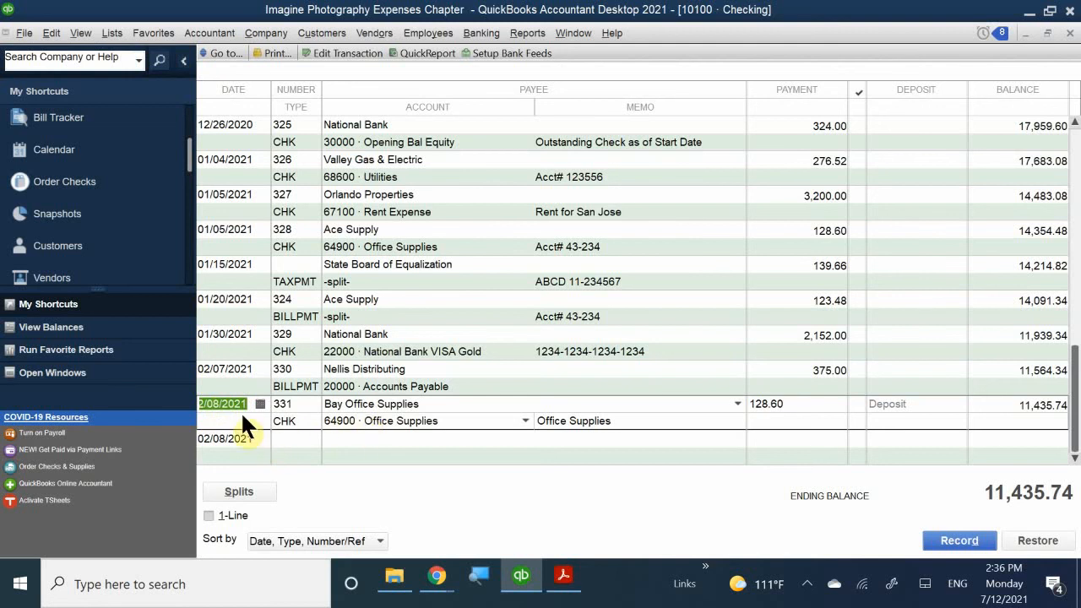
{"action": "left_click", "coordinate": [238, 477]}
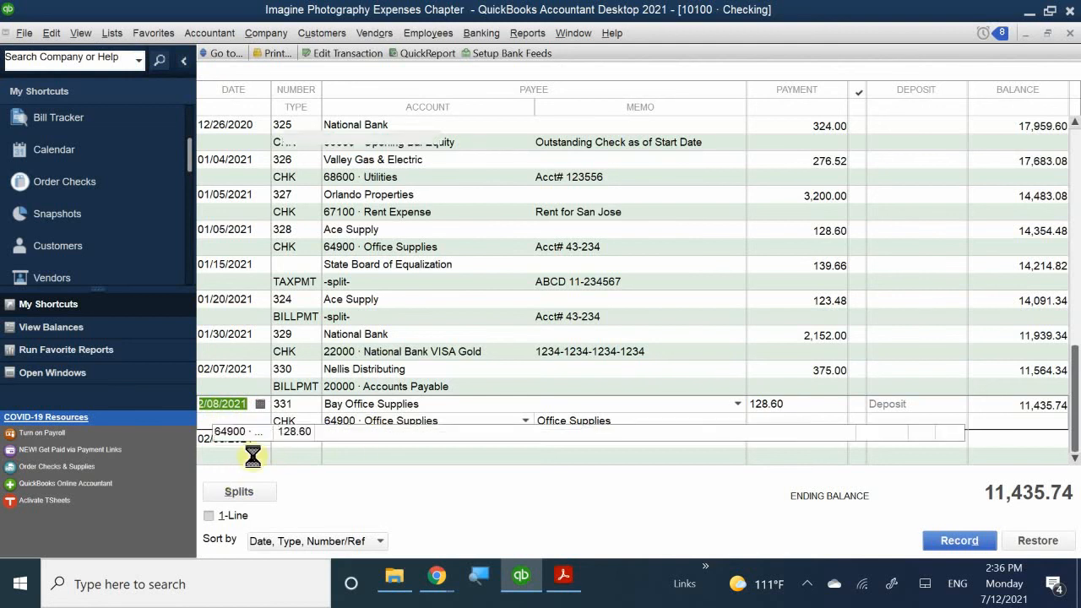
{"action": "double_click", "coordinate": [244, 446]}
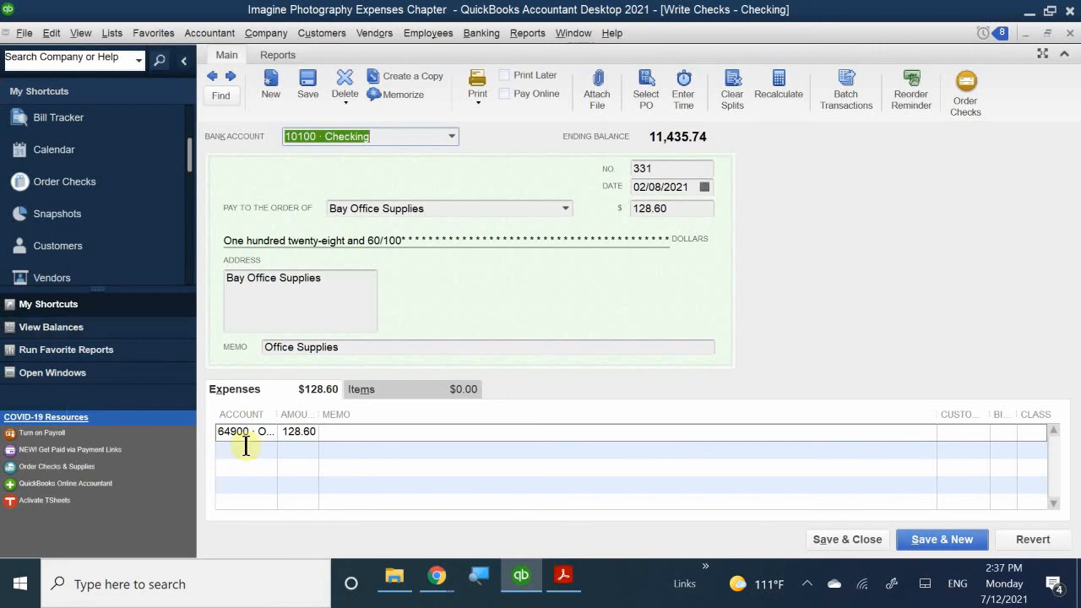
{"action": "left_click_drag", "start_coordinate": [278, 415], "coordinate": [319, 415]}
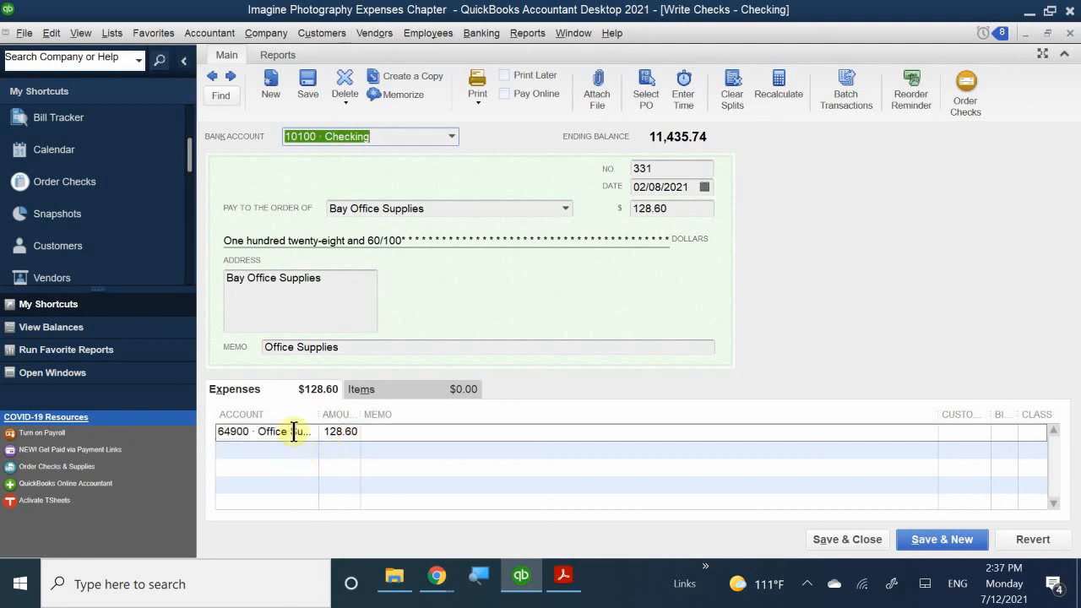
{"action": "left_click_drag", "start_coordinate": [318, 413], "coordinate": [348, 415]}
- Change the first expense line to 100.00 with memo 'Printer Paper' and class San Jose
{"action": "left_click", "coordinate": [364, 431]}
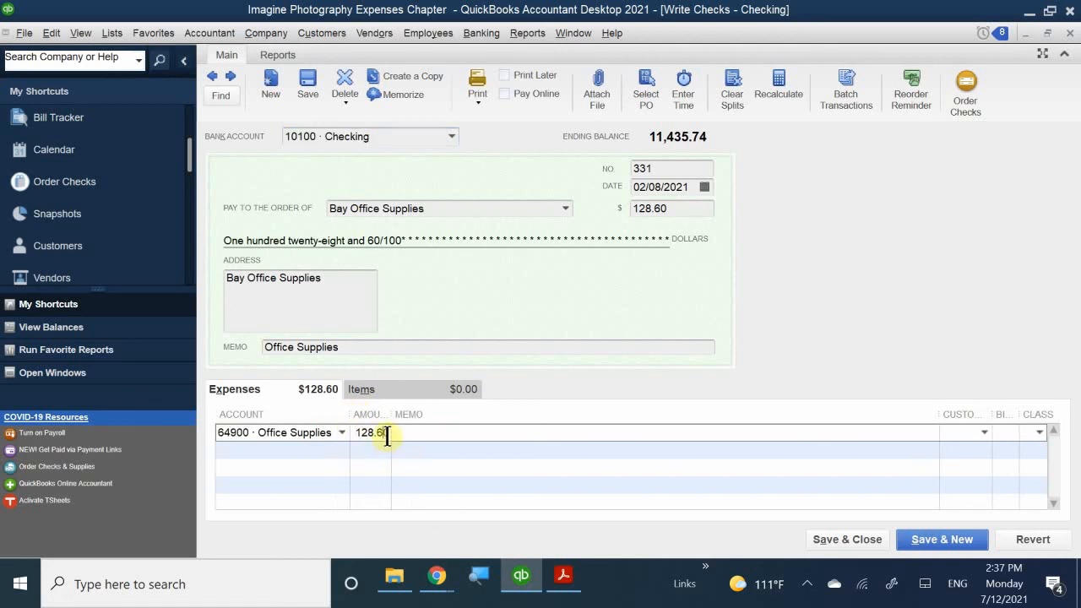
{"action": "left_click_drag", "start_coordinate": [389, 433], "coordinate": [340, 431]}
{"action": "type", "text": "100"}
{"action": "left_click", "coordinate": [367, 448]}
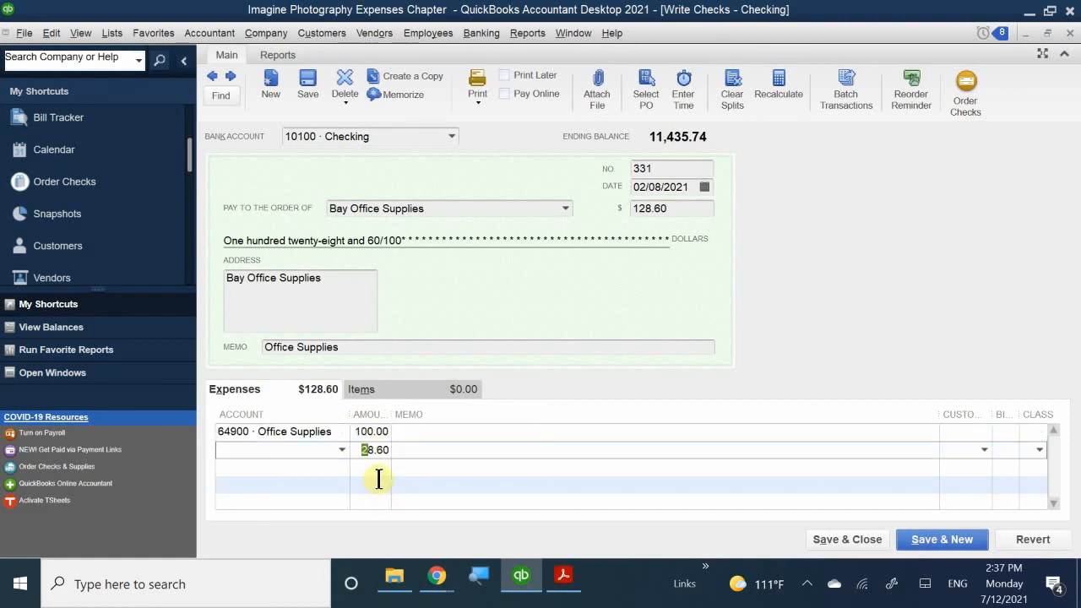
{"action": "left_click", "coordinate": [377, 475]}
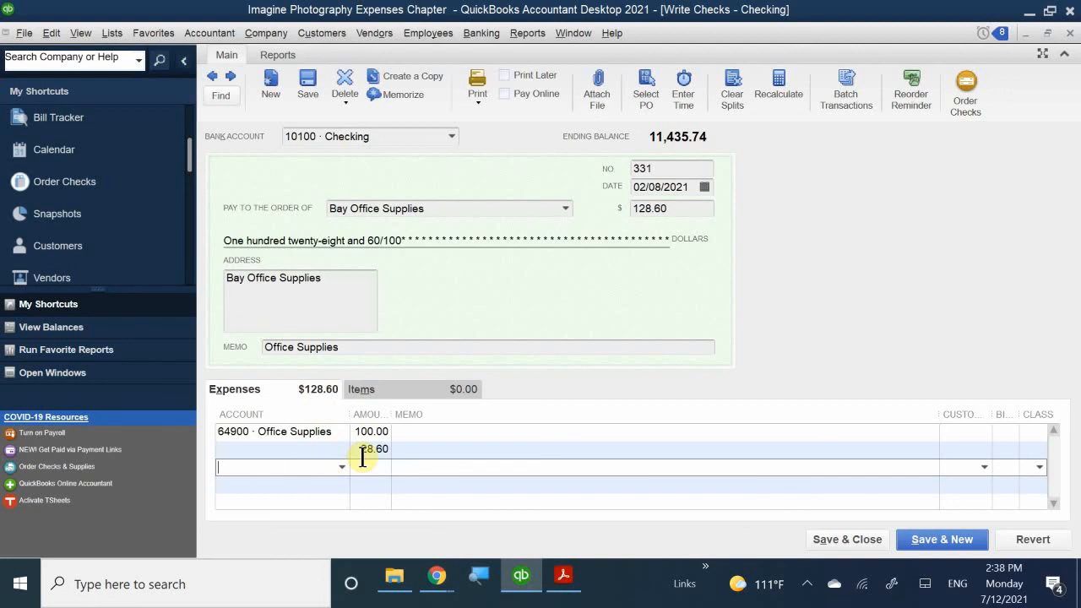
{"action": "left_click", "coordinate": [440, 428]}
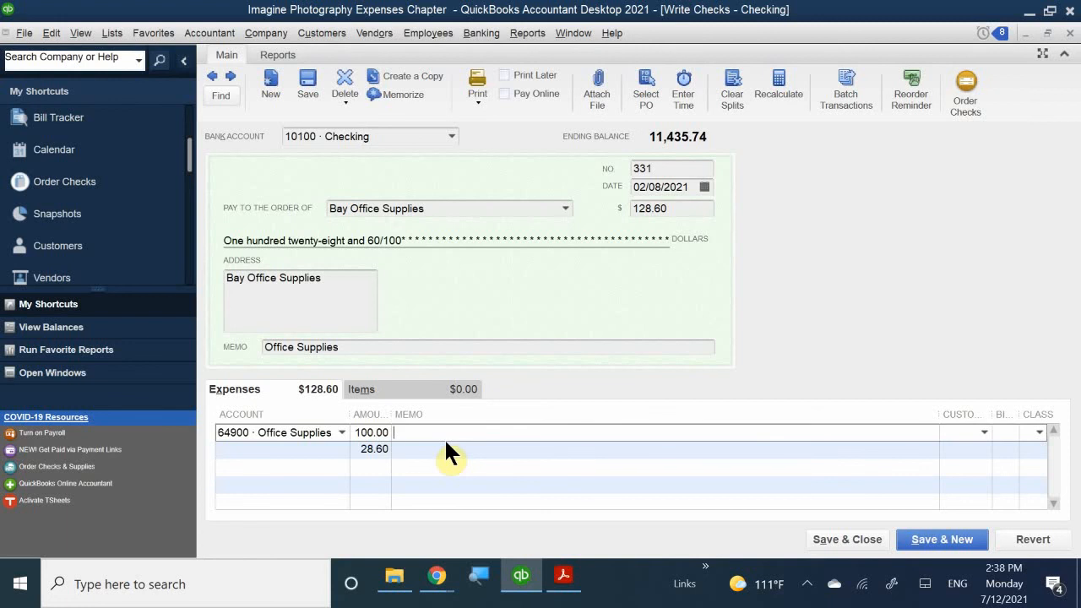
{"action": "type", "text": "Printer Paper"}
{"action": "left_click_drag", "start_coordinate": [936, 414], "coordinate": [816, 411]}
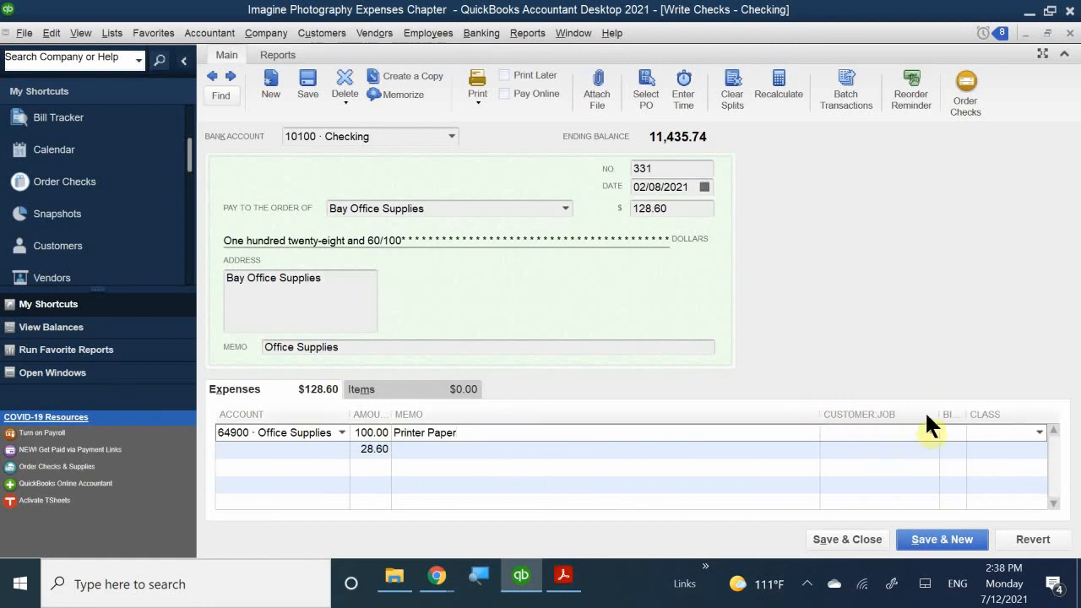
{"action": "left_click_drag", "start_coordinate": [940, 415], "coordinate": [847, 407]}
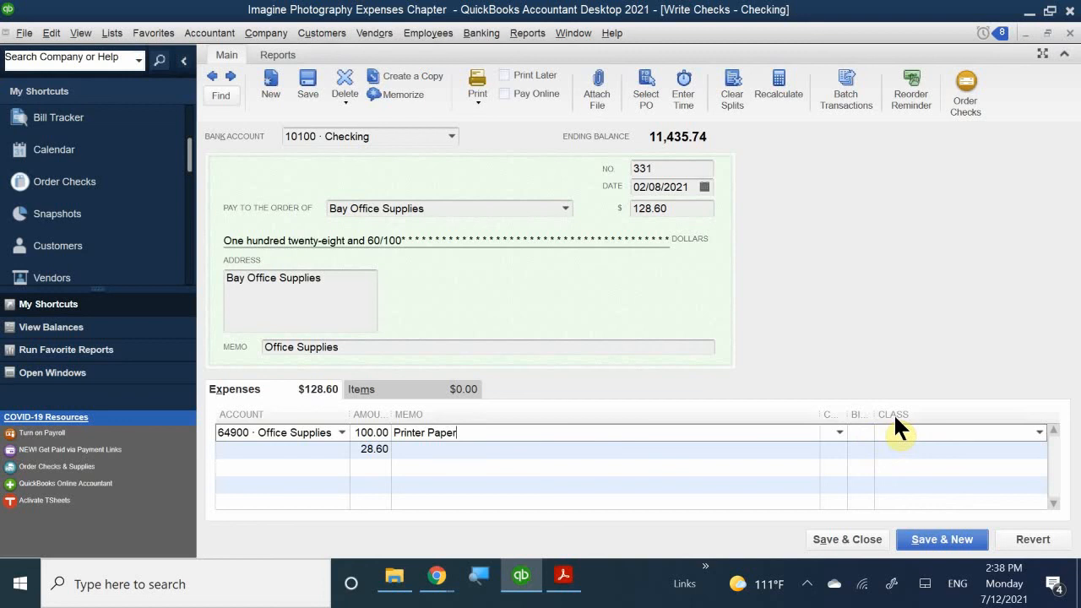
{"action": "left_click", "coordinate": [902, 426]}
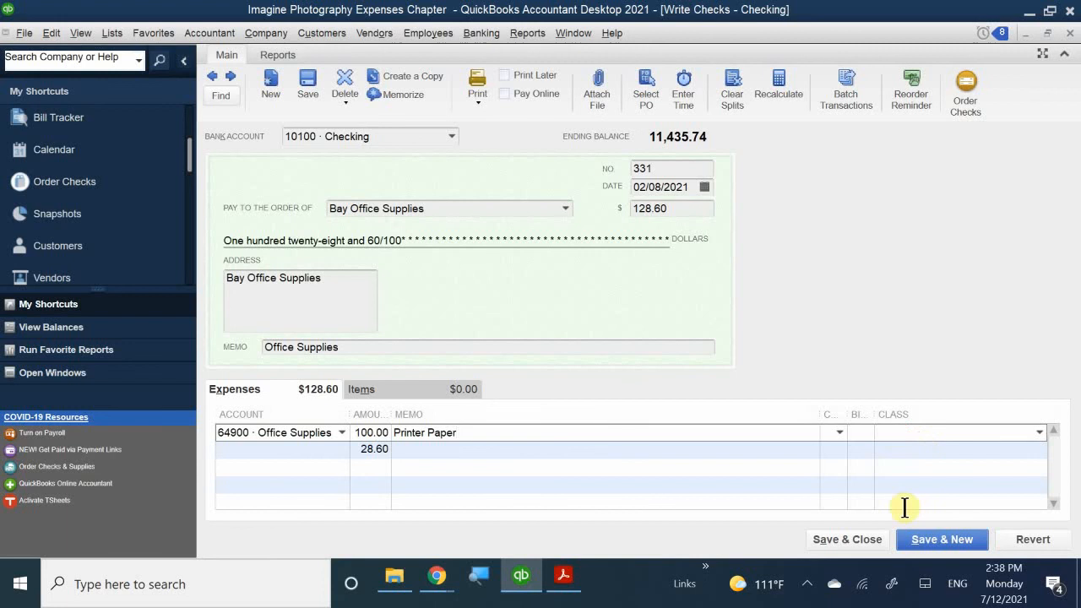
{"action": "type", "text": "San Jose"}
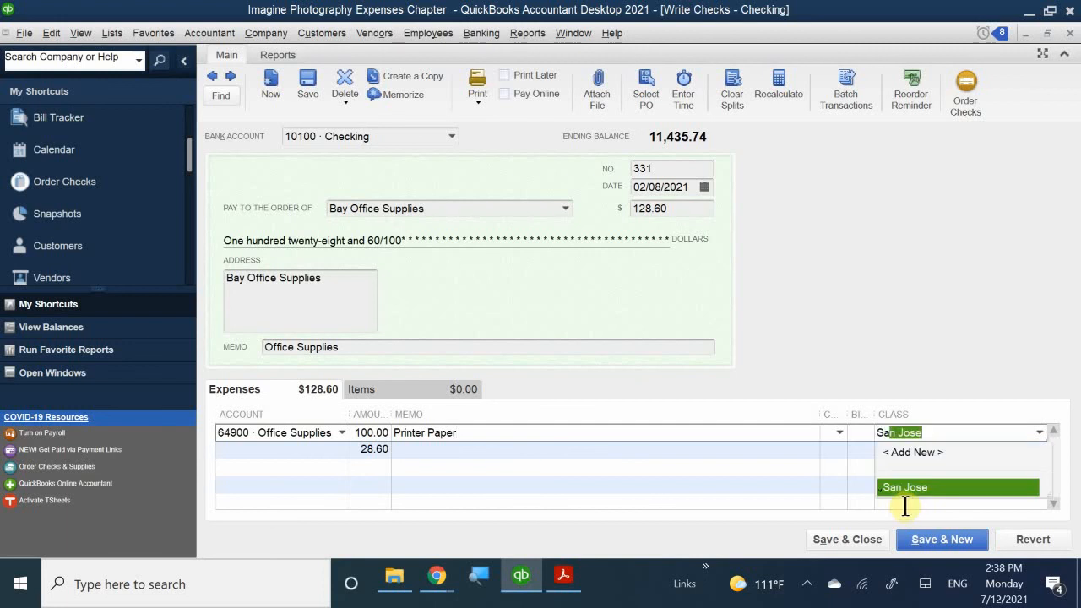
{"action": "left_click", "coordinate": [912, 489]}
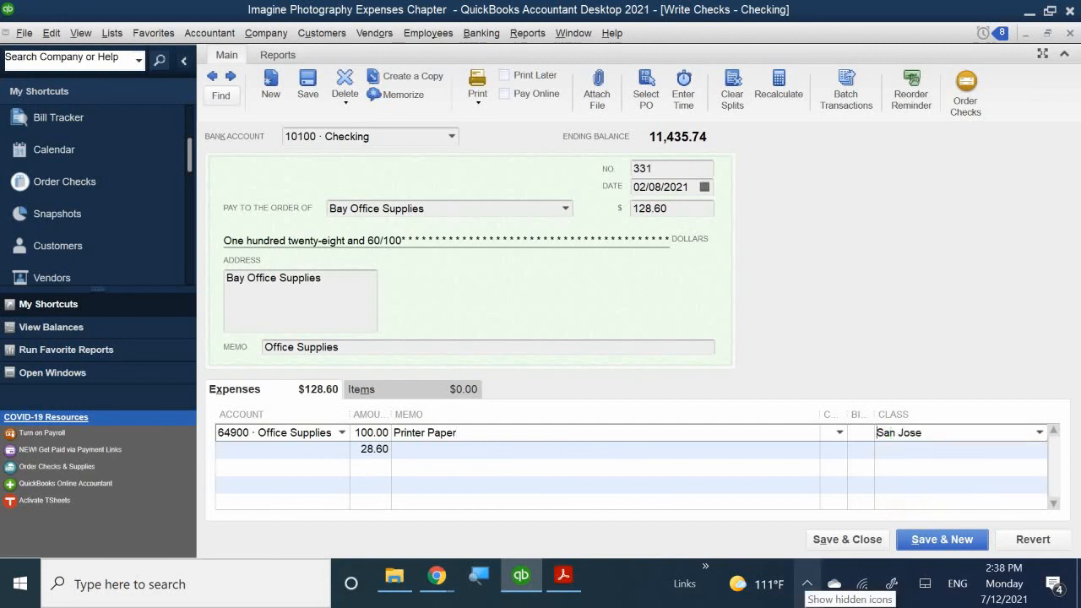
- Add a second line to 61700 Computer and Internet Expenses, memo 'Cables', class Walnut Creek
{"action": "left_click", "coordinate": [278, 451]}
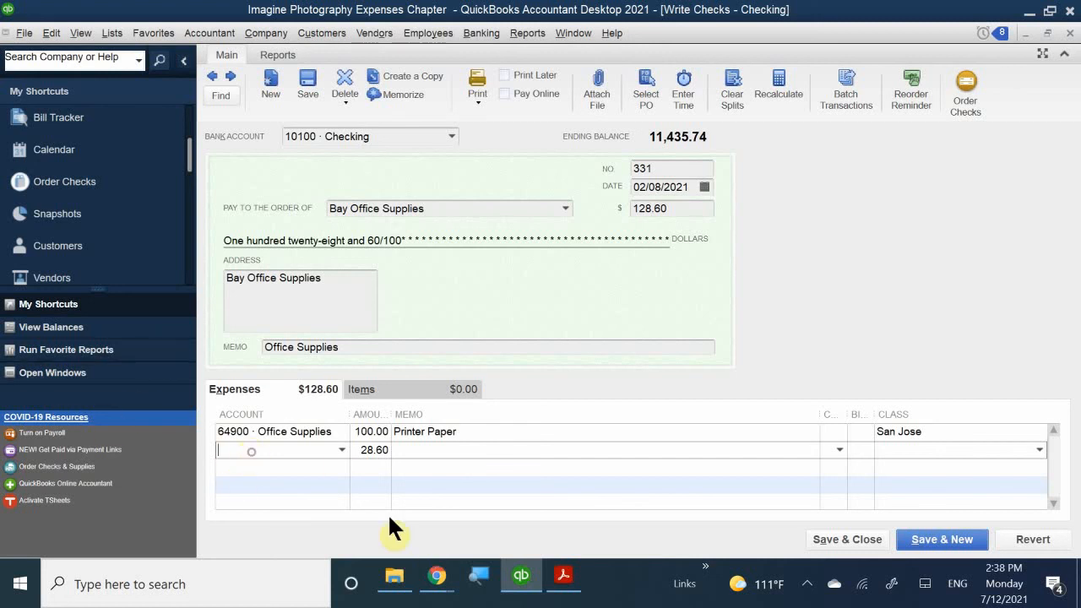
{"action": "type", "text": "ck"}
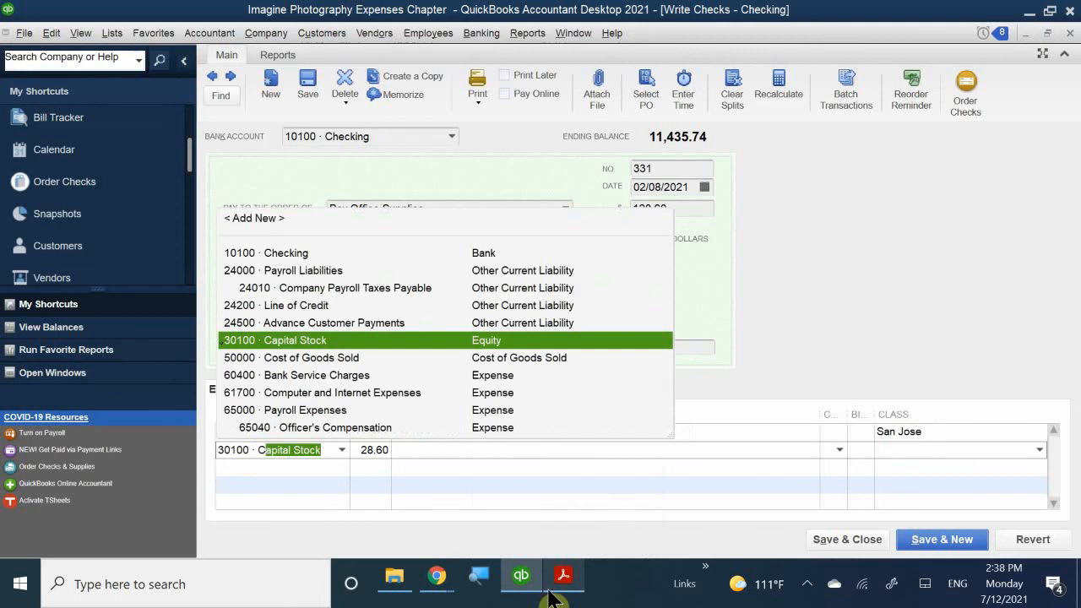
{"action": "key", "text": "BackSpace"}
{"action": "key", "text": "BackSpace"}
{"action": "type", "text": "Interest Expense"}
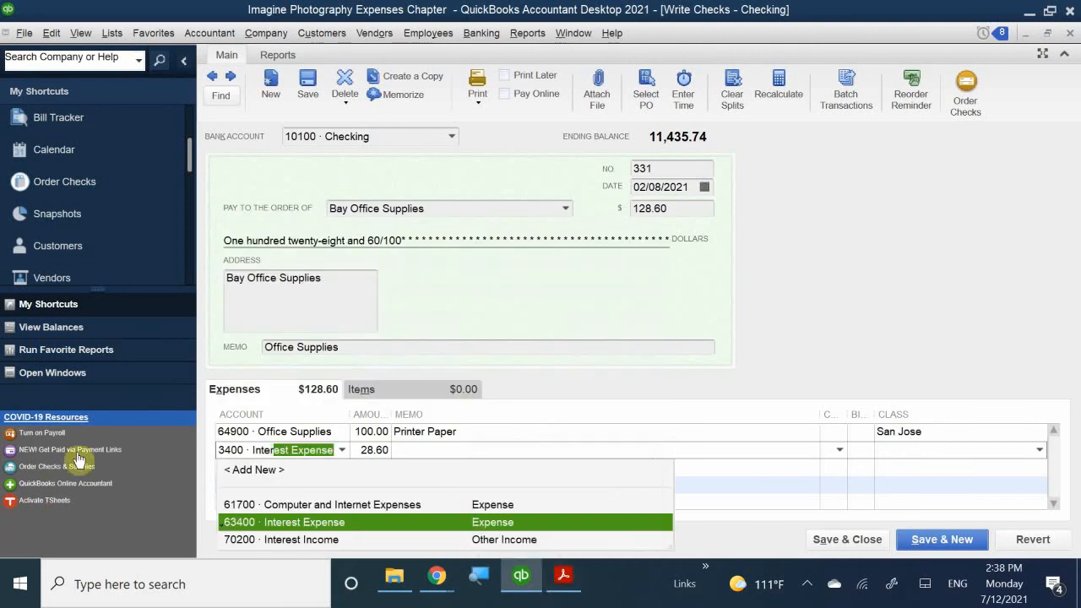
{"action": "left_click", "coordinate": [291, 505]}
{"action": "left_click", "coordinate": [431, 450]}
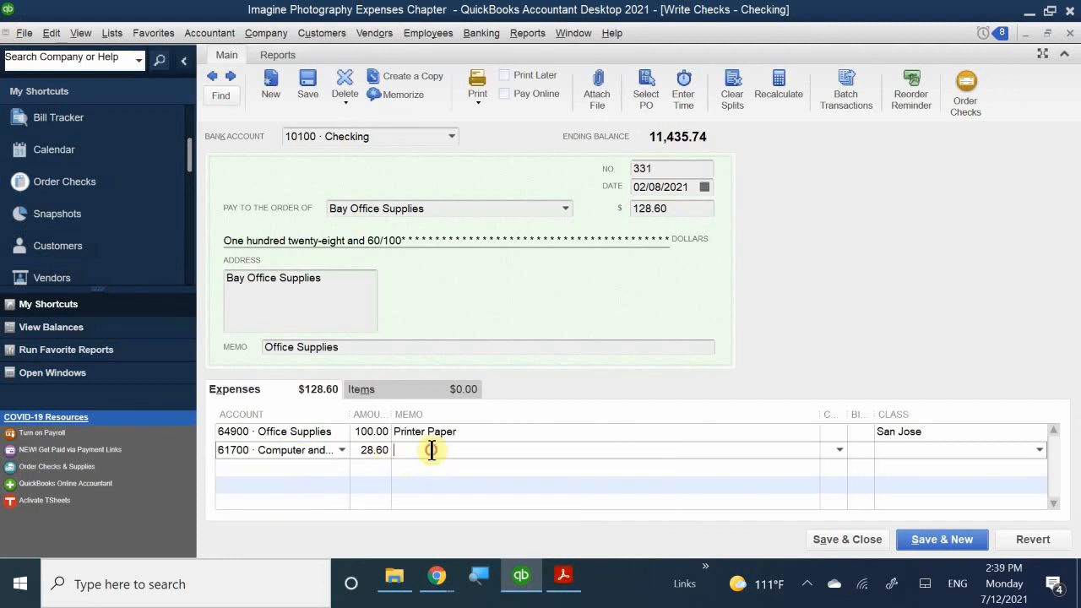
{"action": "type", "text": "C"}
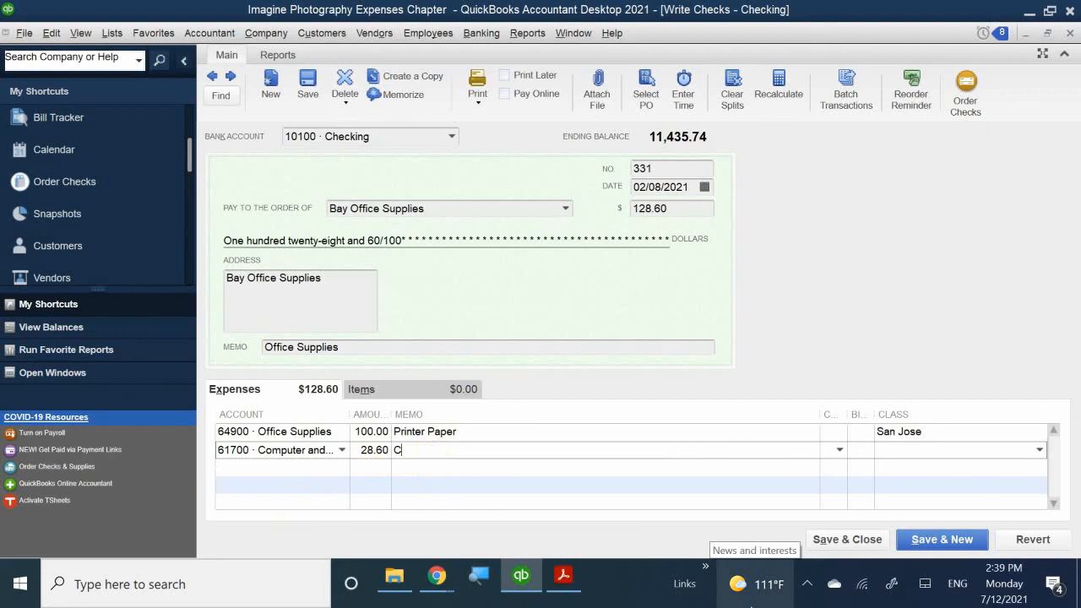
{"action": "type", "text": "ables"}
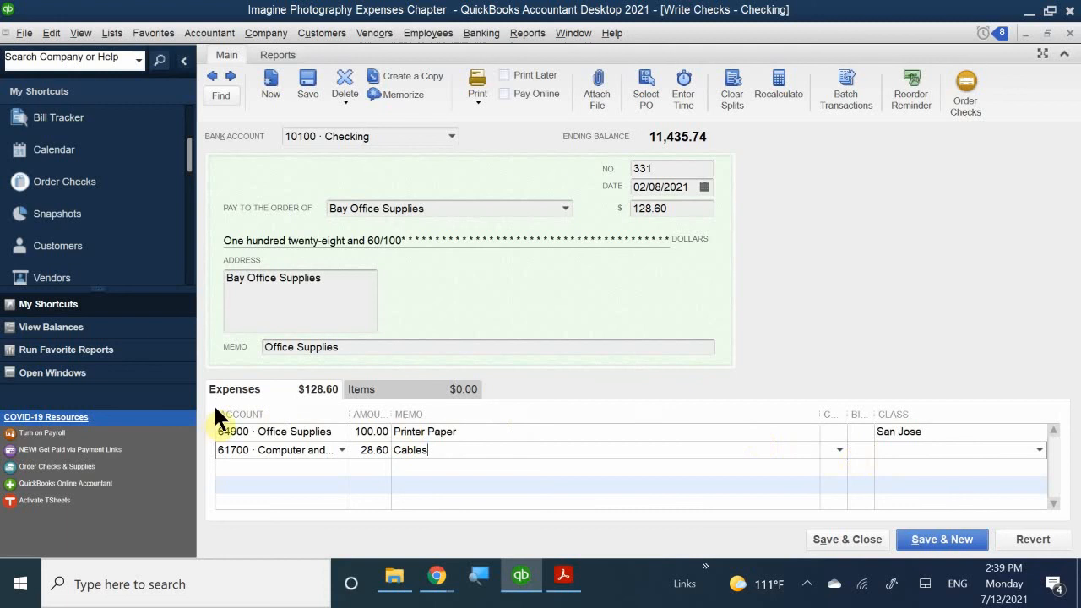
{"action": "left_click", "coordinate": [887, 451]}
{"action": "type", "text": "Walnut Creek"}
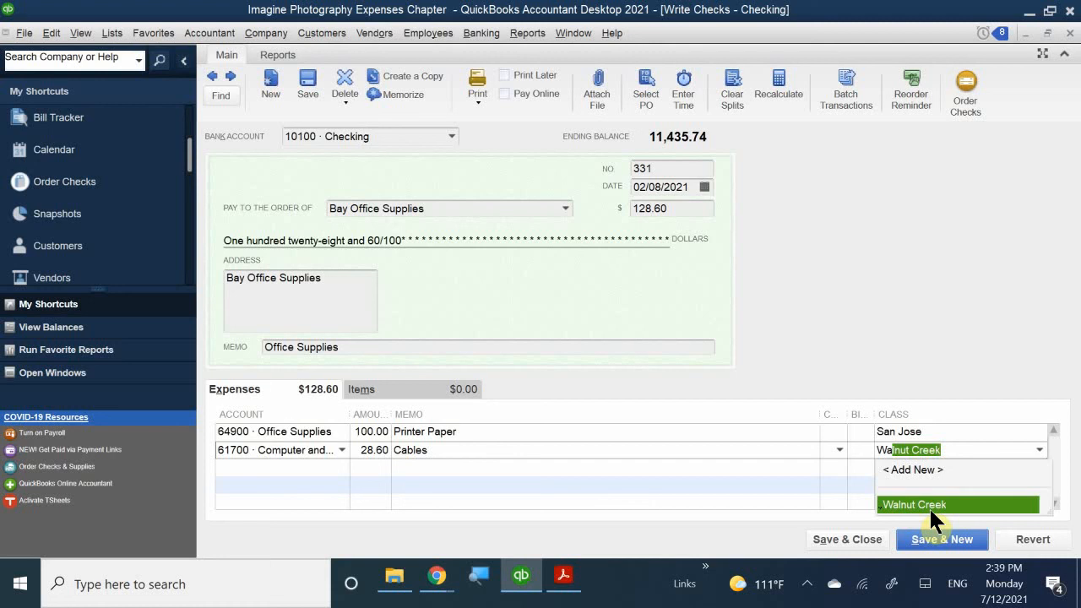
{"action": "left_click", "coordinate": [936, 505]}
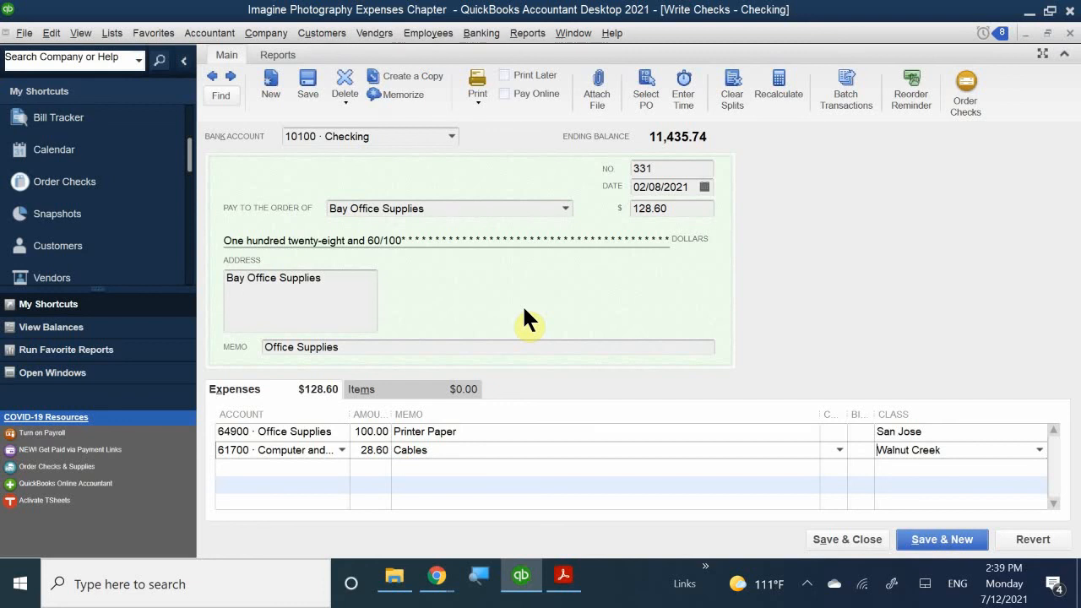
- Save and close check 331, confirming the changes to the recorded transaction
{"action": "left_click", "coordinate": [849, 539]}
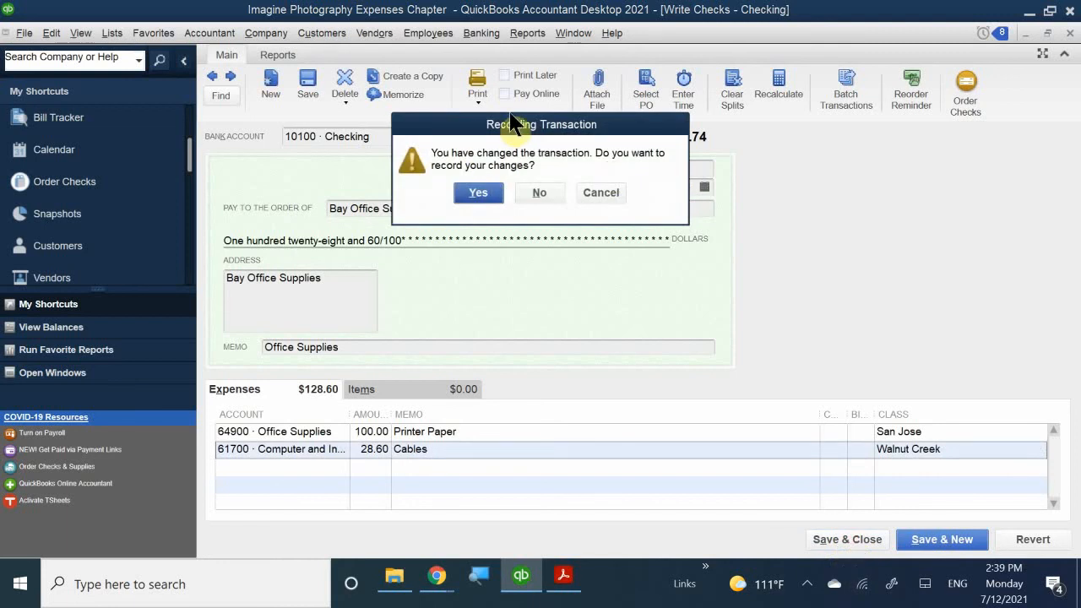
{"action": "left_click_drag", "start_coordinate": [532, 131], "coordinate": [581, 184]}
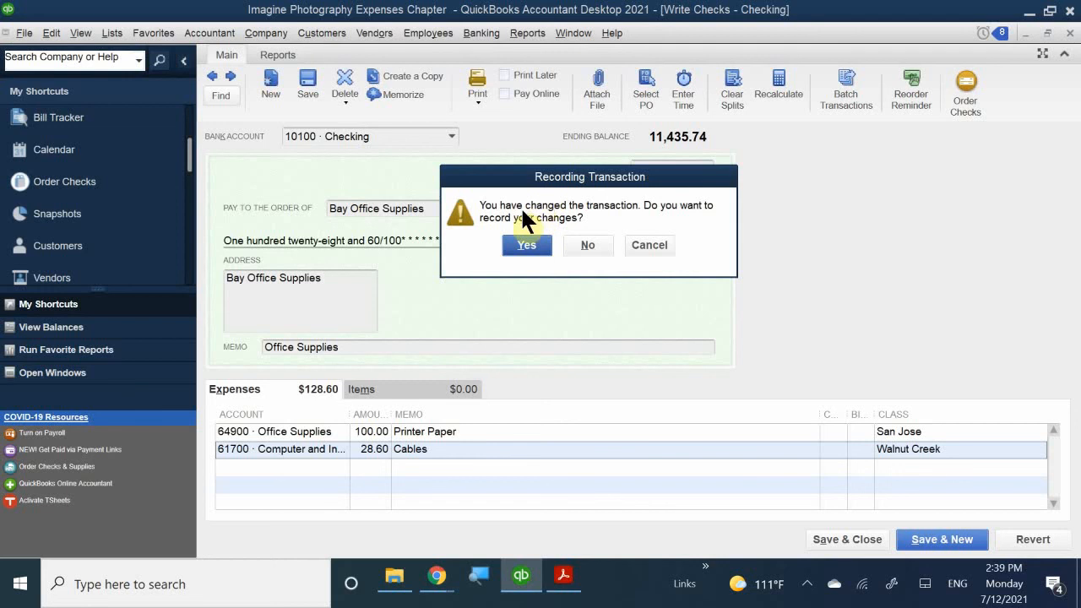
{"action": "left_click", "coordinate": [525, 245]}
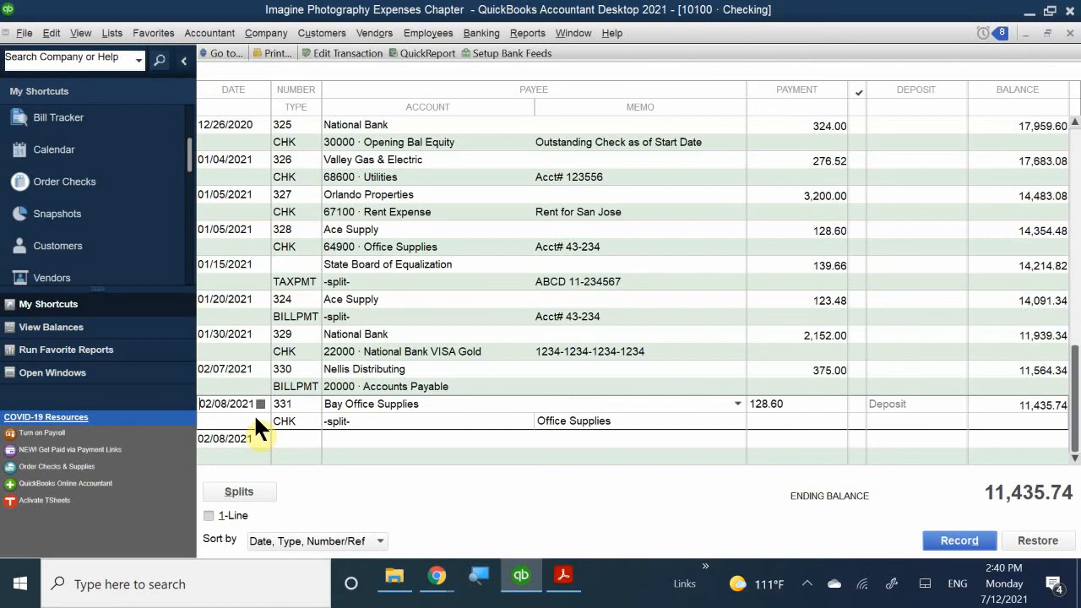
{"action": "double_click", "coordinate": [255, 417]}
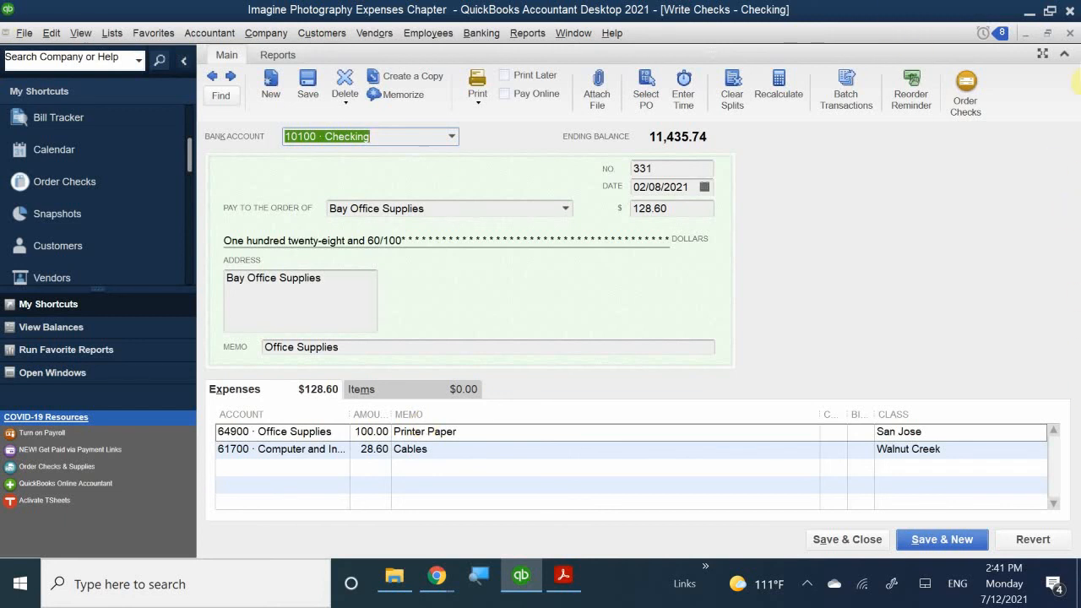
{"action": "left_click", "coordinate": [1070, 33]}
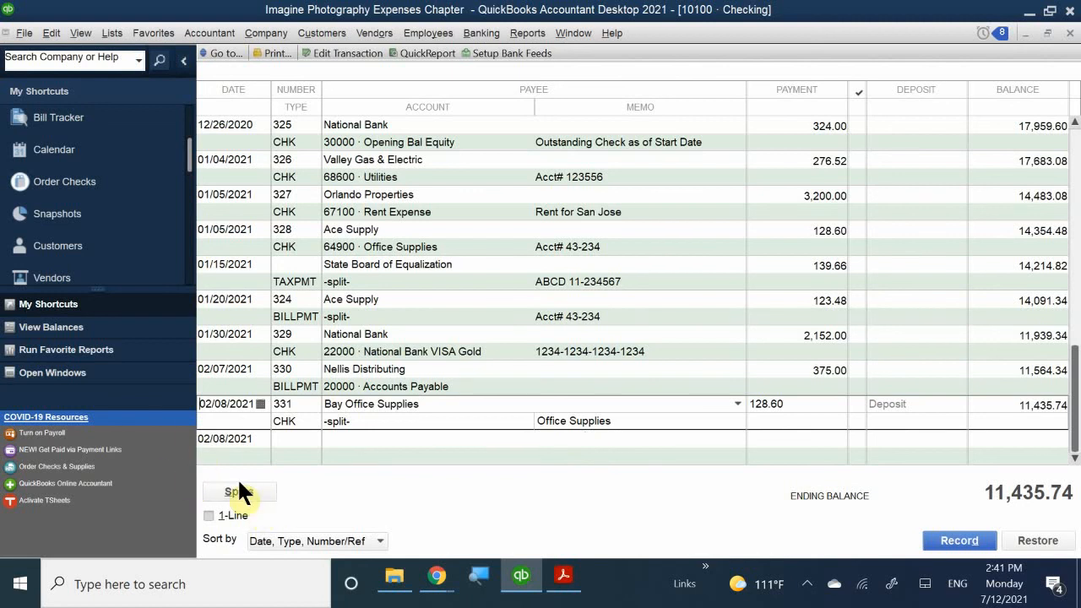
{"action": "double_click", "coordinate": [238, 418]}
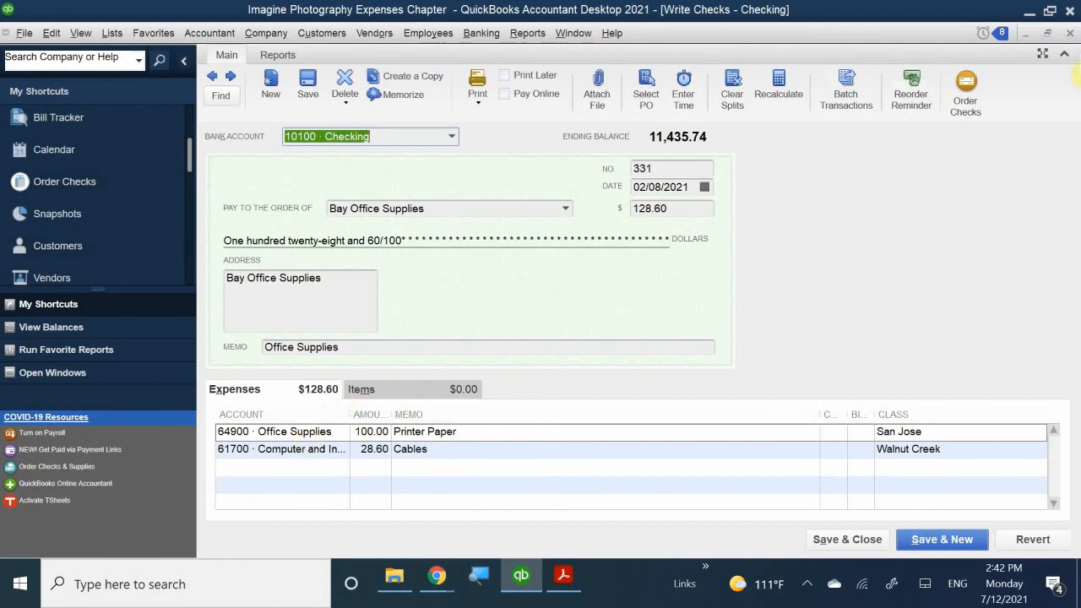
{"action": "left_click", "coordinate": [1070, 32]}
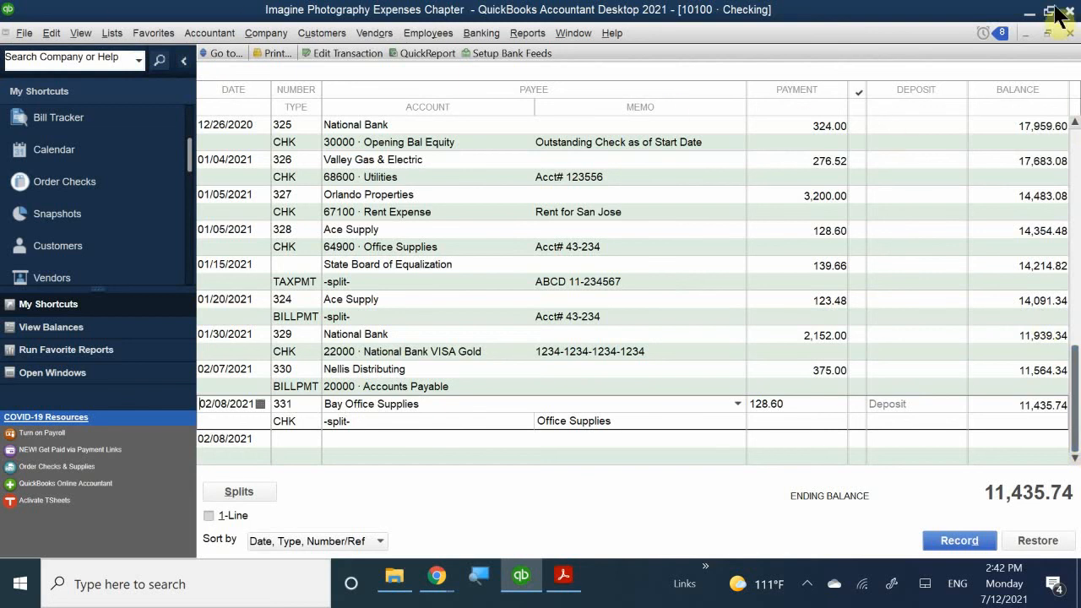
{"action": "left_click", "coordinate": [1070, 33]}
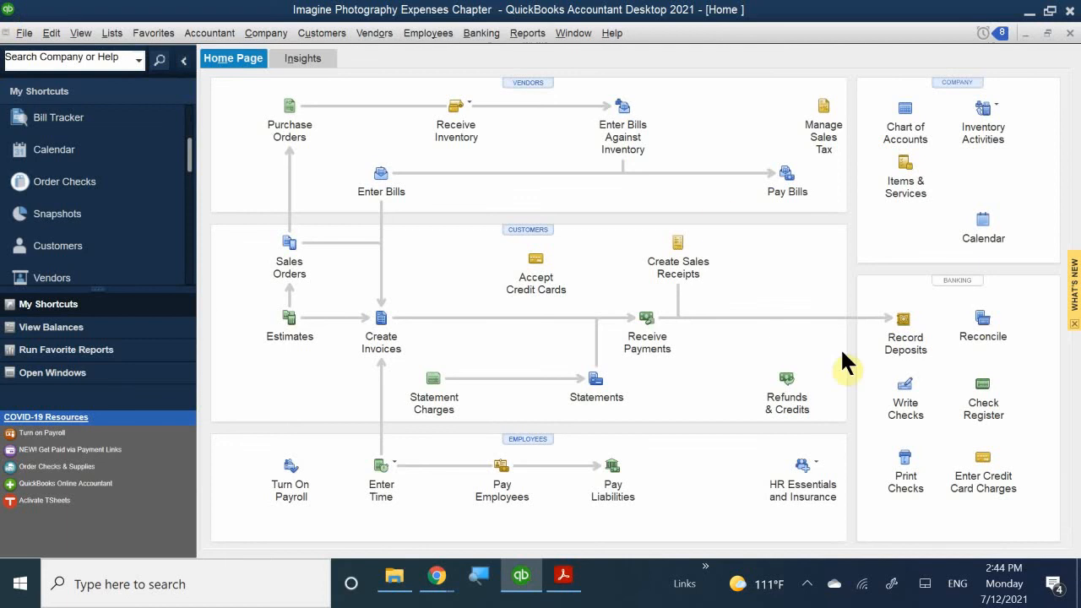
- Open and then close the Write Checks form, and show the Banking menu
{"action": "left_click", "coordinate": [905, 393]}
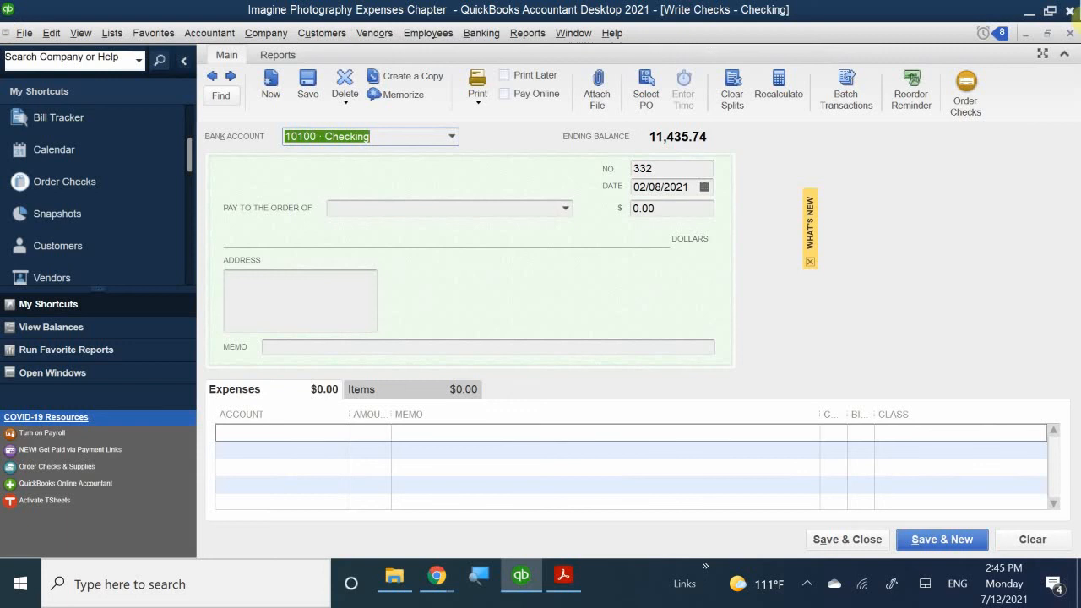
{"action": "left_click", "coordinate": [1071, 34]}
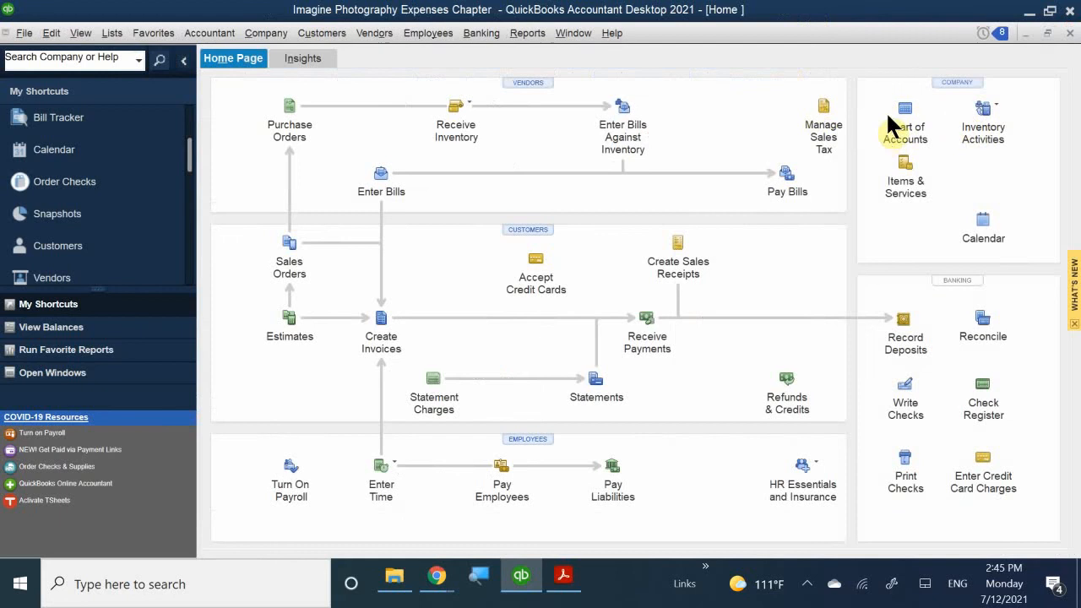
{"action": "left_click", "coordinate": [473, 34]}
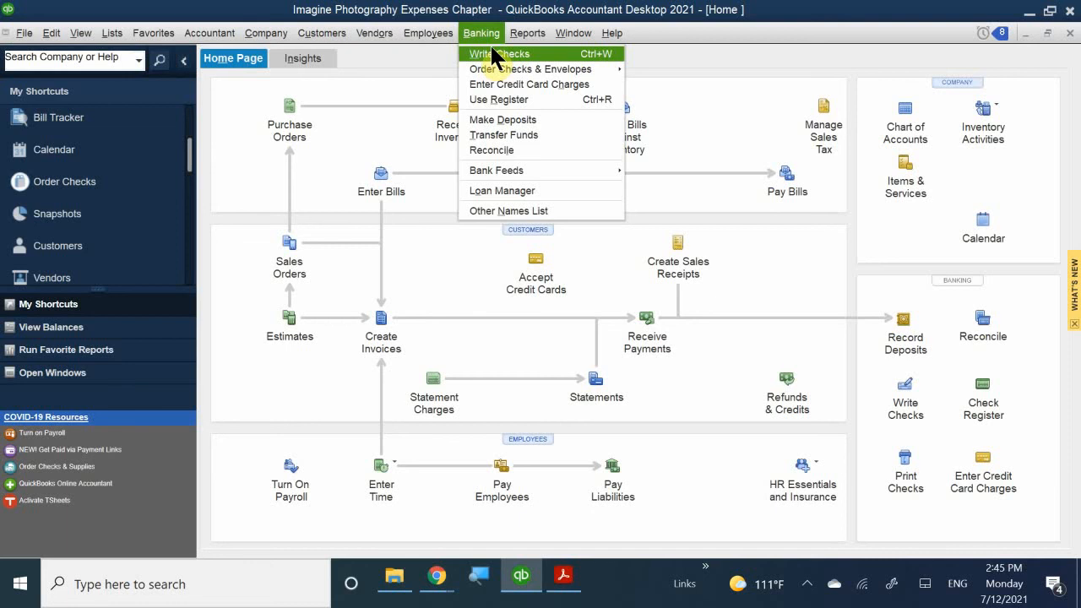
{"action": "left_click", "coordinate": [992, 24]}
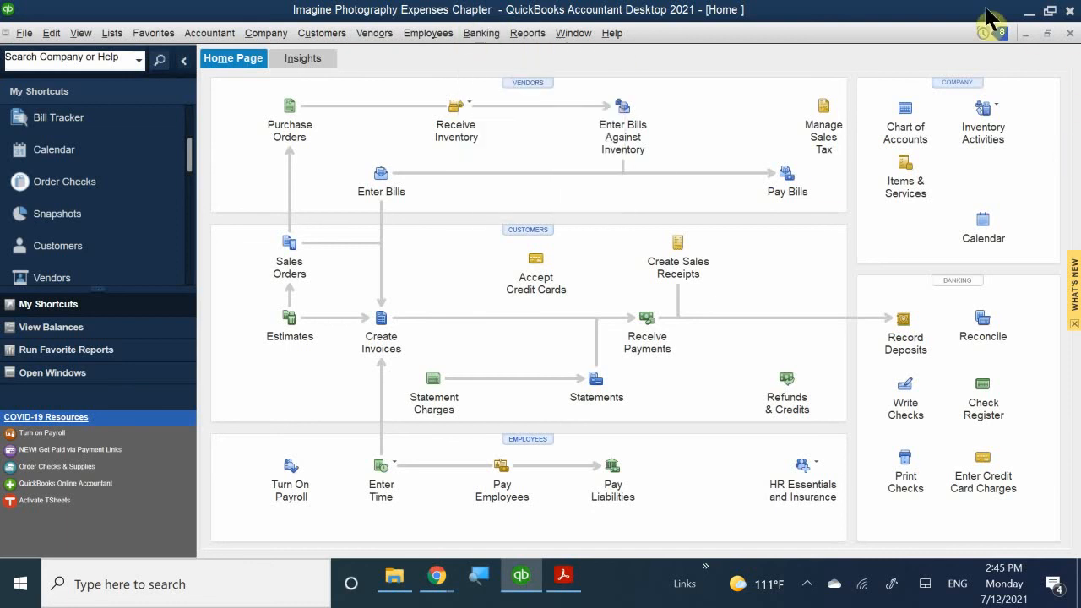
{"action": "left_click", "coordinate": [918, 123]}
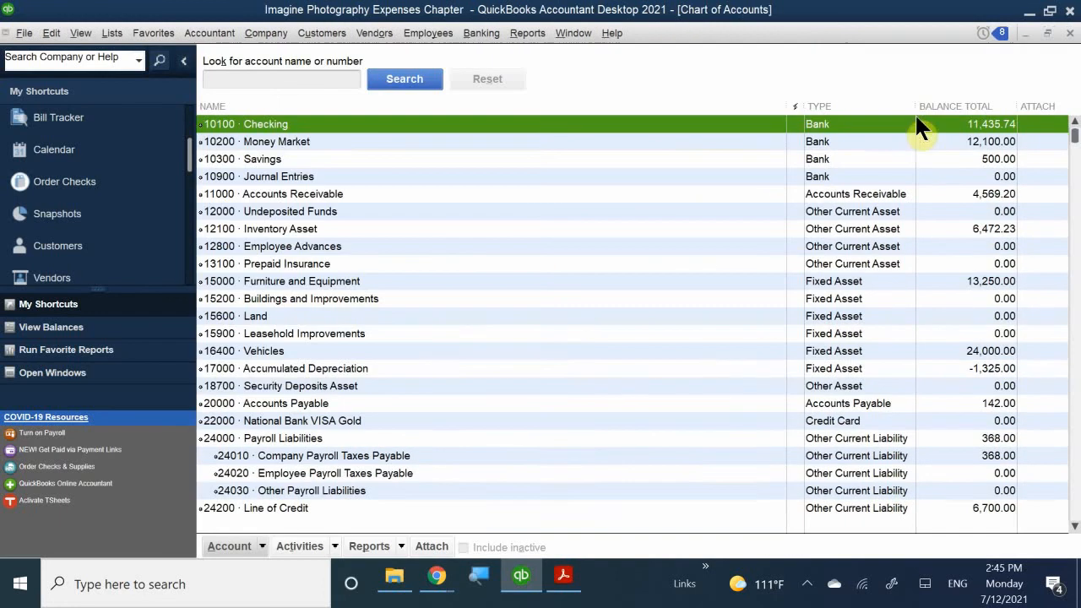
{"action": "right_click", "coordinate": [315, 135]}
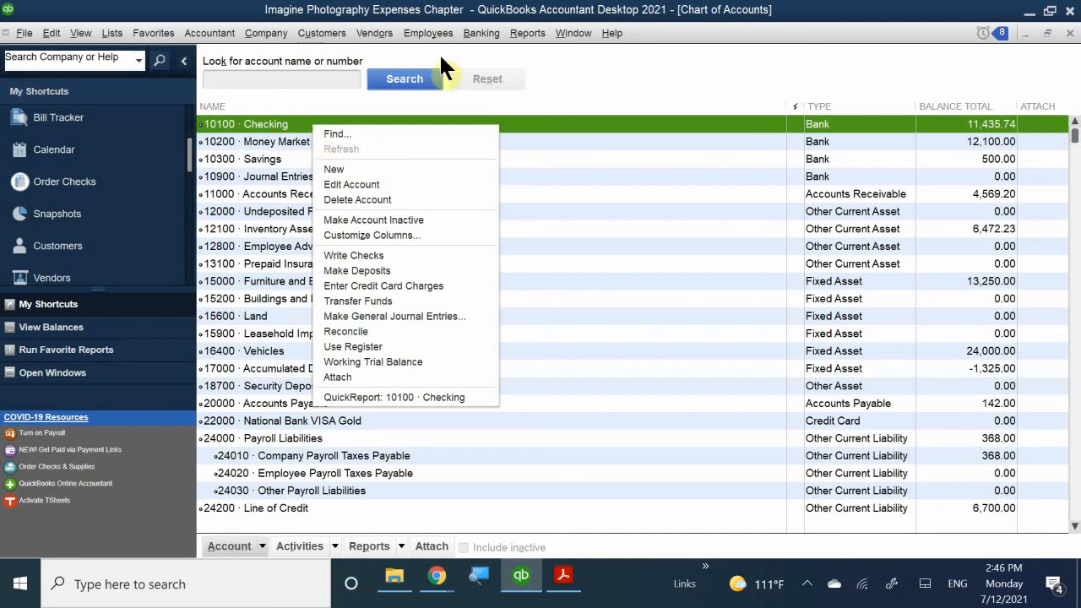
{"action": "left_click", "coordinate": [1069, 33]}
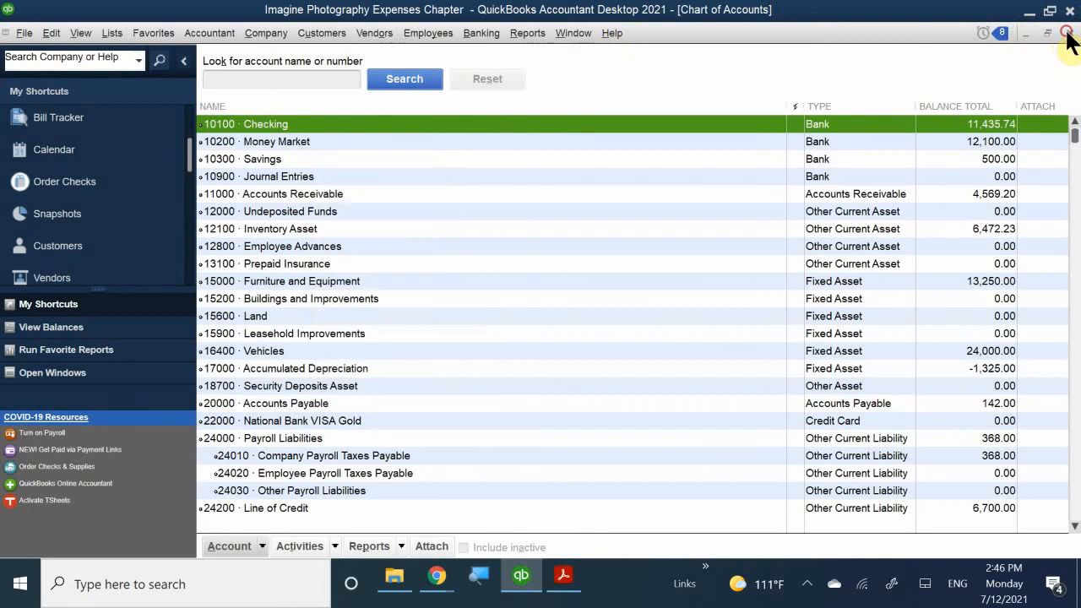
{"action": "left_click", "coordinate": [1070, 33]}
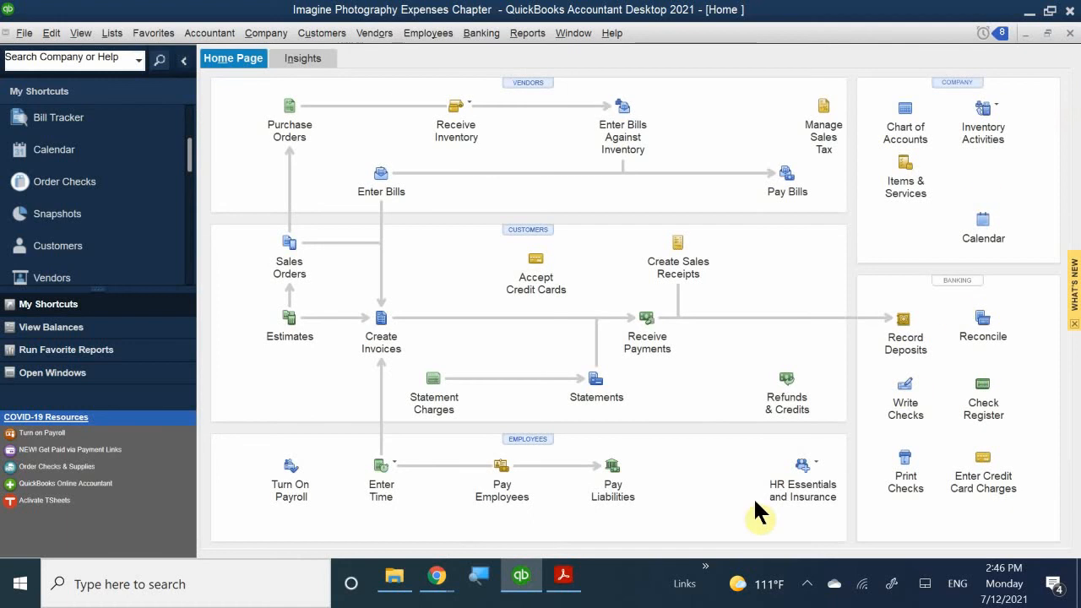
- Start a new check 332 dated 02/08/2021, keeping 10100 · Checking as the bank account
{"action": "left_click", "coordinate": [909, 388]}
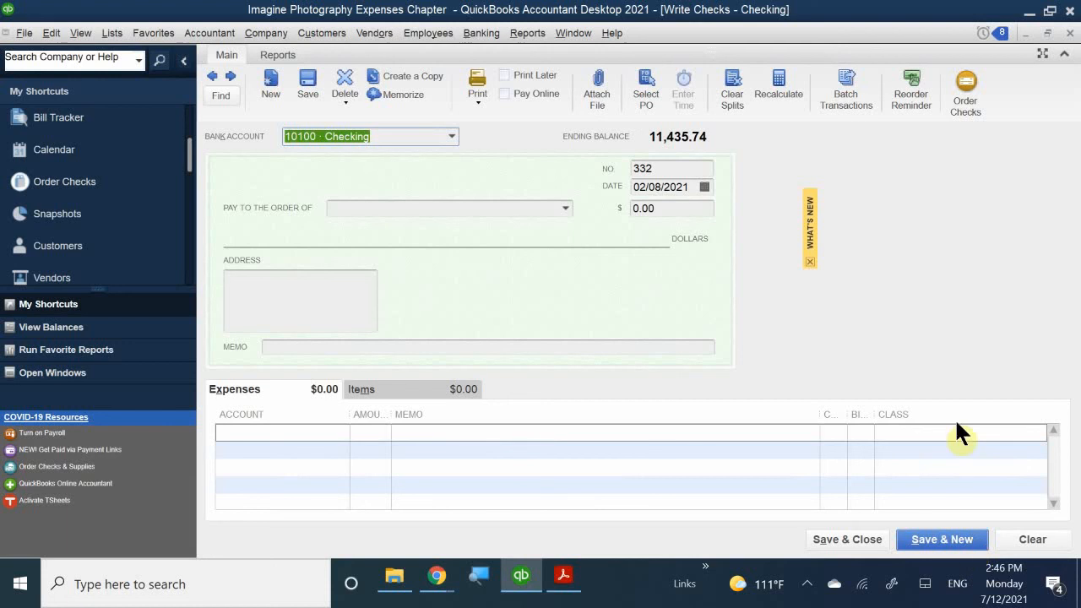
{"action": "left_click", "coordinate": [451, 137]}
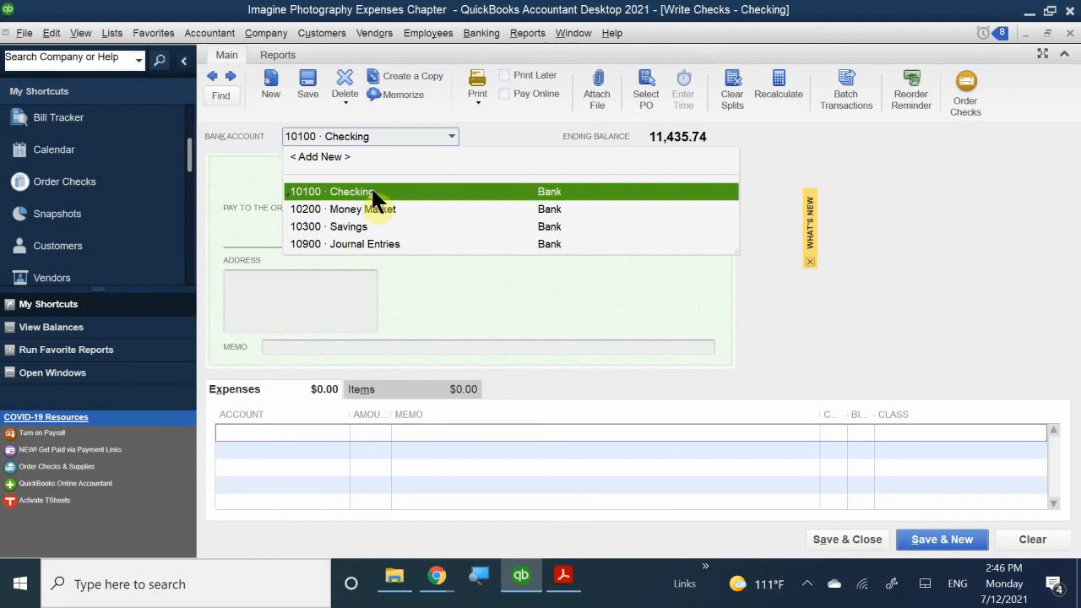
{"action": "left_click", "coordinate": [453, 136]}
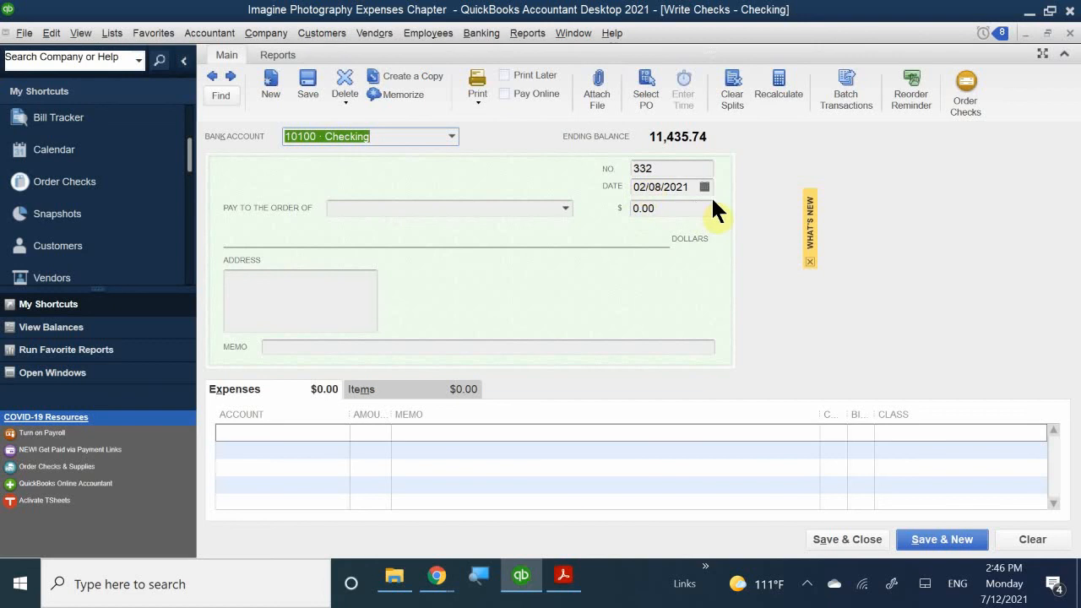
{"action": "left_click", "coordinate": [372, 208]}
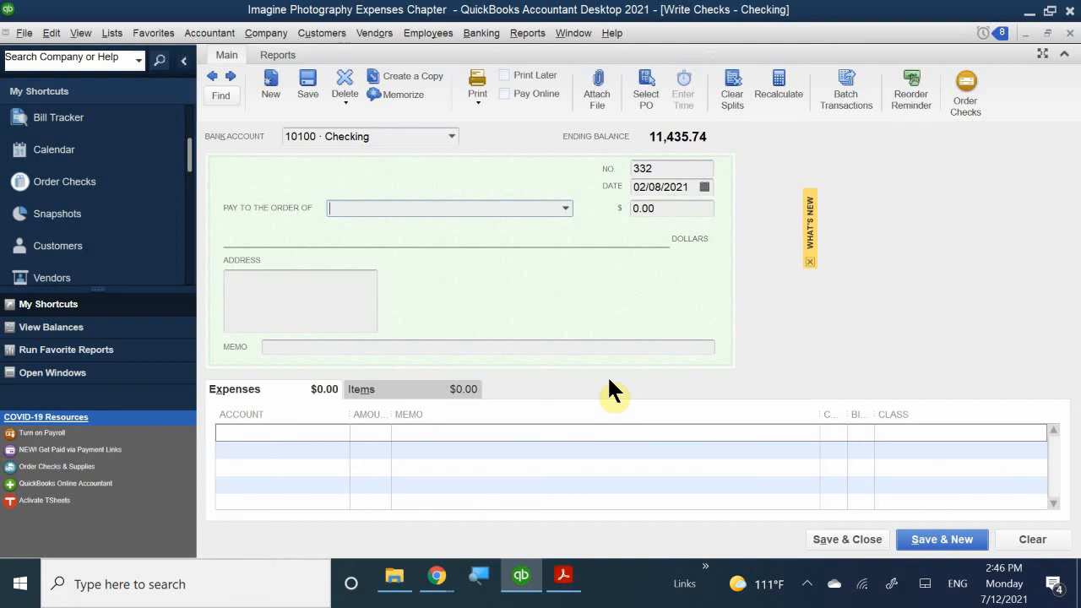
- Make Orlando Properties the payee of check 332 and review its auto-filled San Jose address
{"action": "type", "text": "Orlando Properties"}
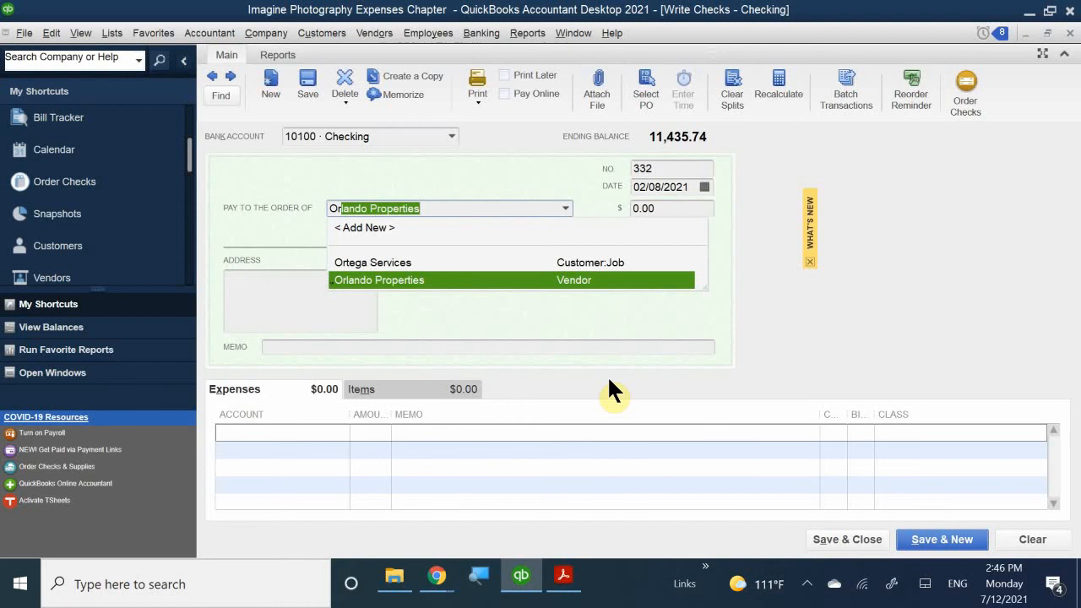
{"action": "left_click", "coordinate": [402, 282]}
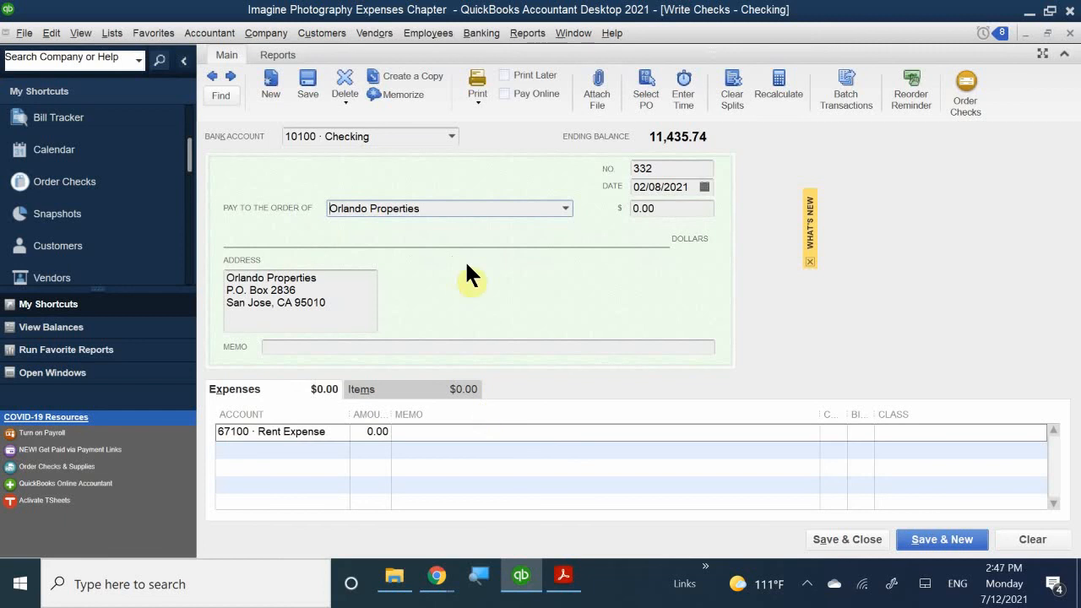
{"action": "left_click_drag", "start_coordinate": [327, 305], "coordinate": [197, 265]}
{"action": "left_click", "coordinate": [354, 311]}
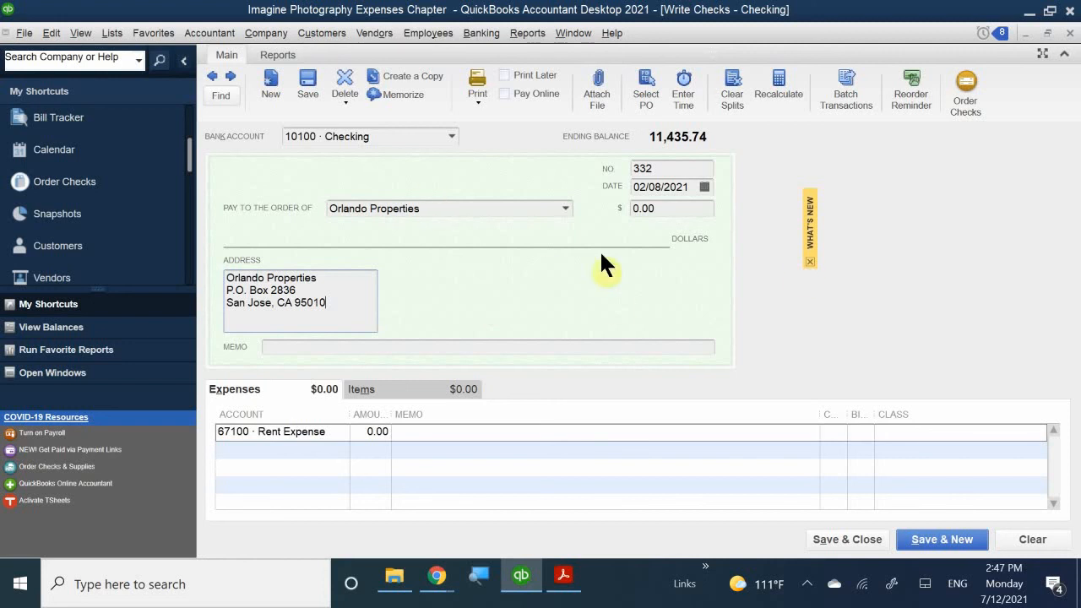
- Enter 3200 as check 332's amount and widen the expense lines' Amount column
{"action": "left_click", "coordinate": [679, 208]}
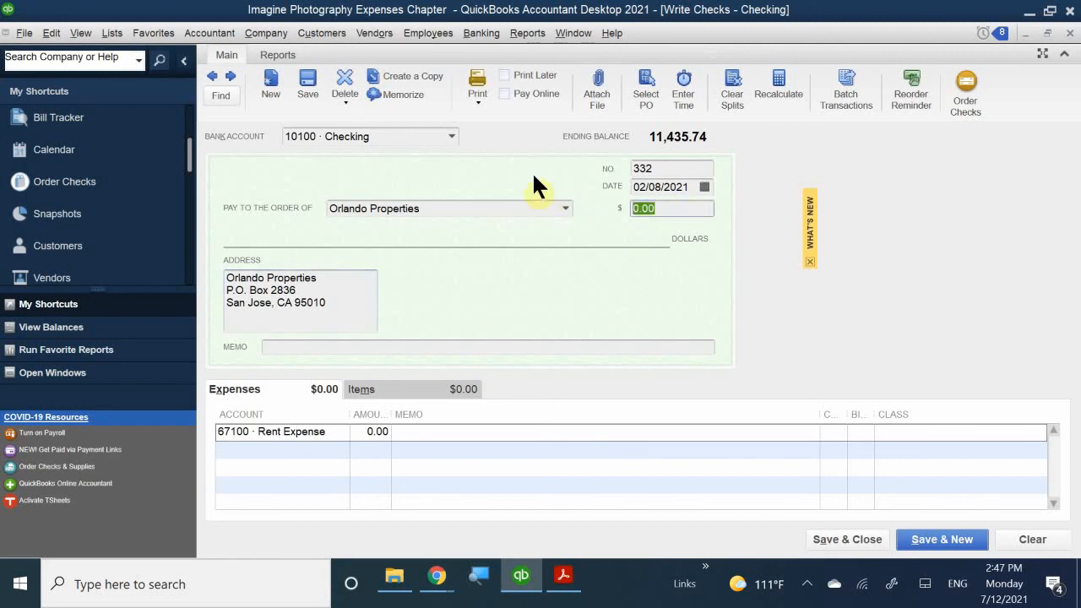
{"action": "left_click", "coordinate": [366, 445]}
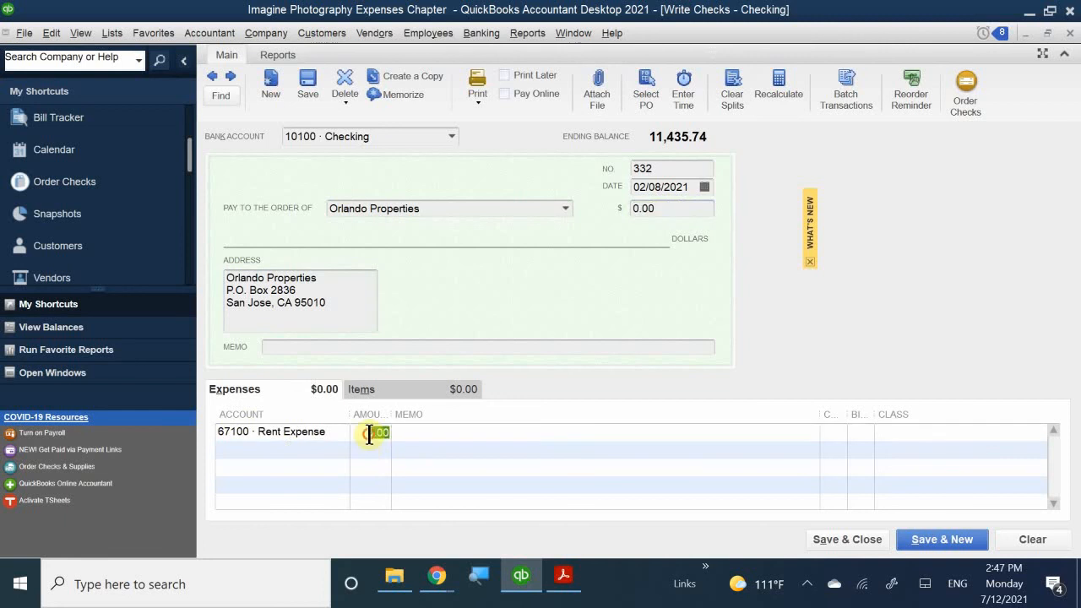
{"action": "left_click", "coordinate": [675, 208]}
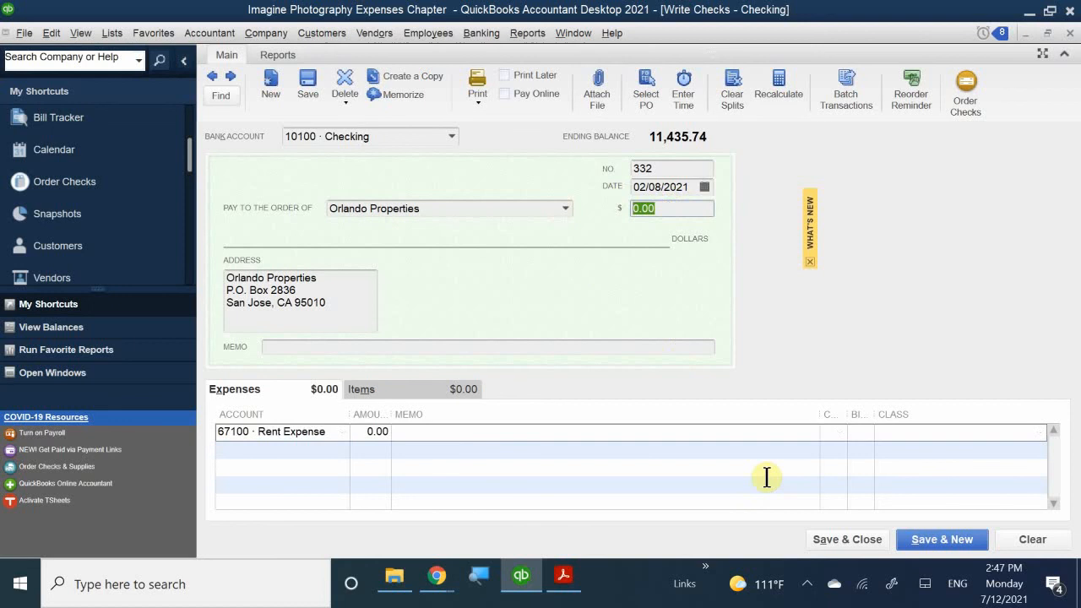
{"action": "type", "text": "3200"}
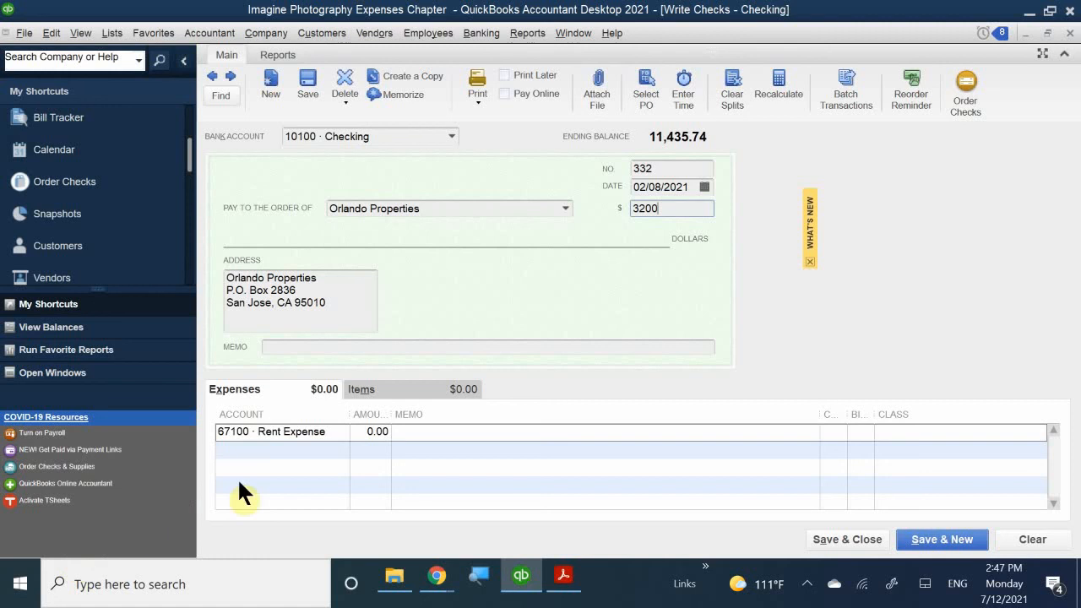
{"action": "left_click", "coordinate": [339, 466]}
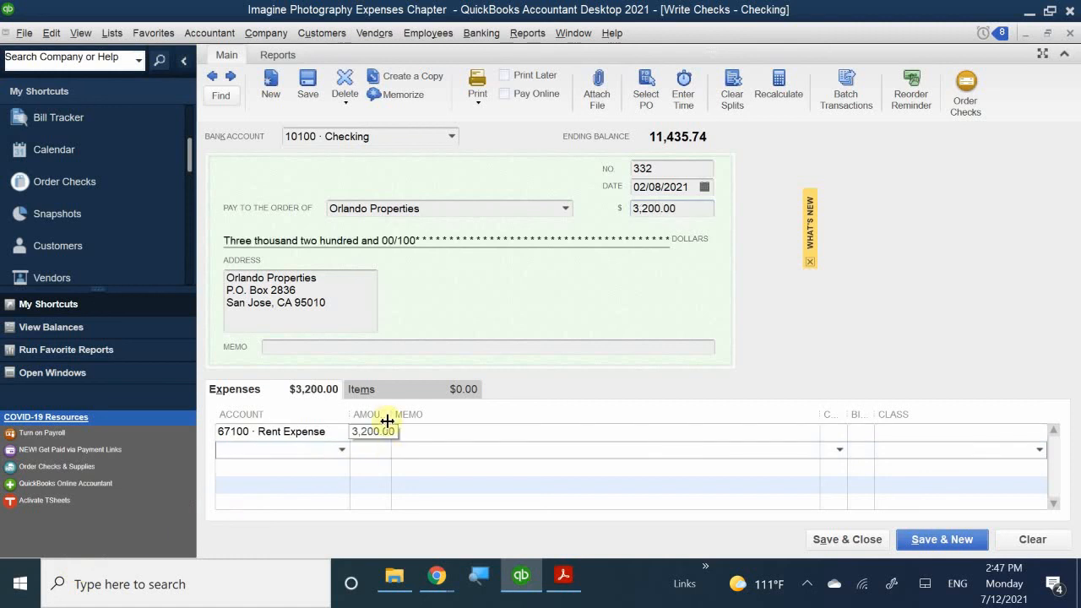
{"action": "left_click_drag", "start_coordinate": [389, 416], "coordinate": [422, 417]}
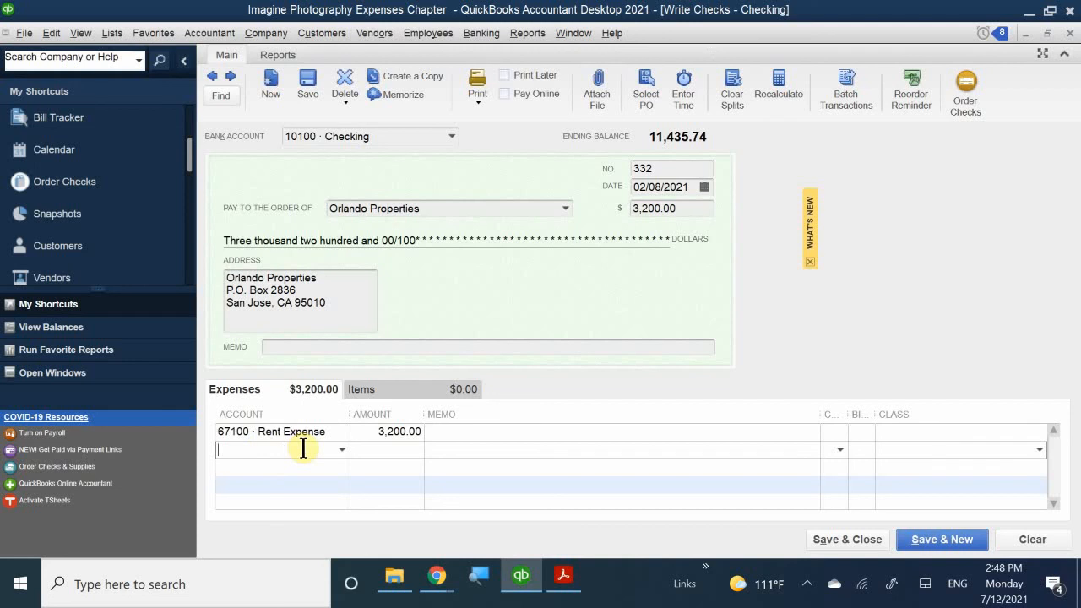
{"action": "left_click", "coordinate": [421, 348]}
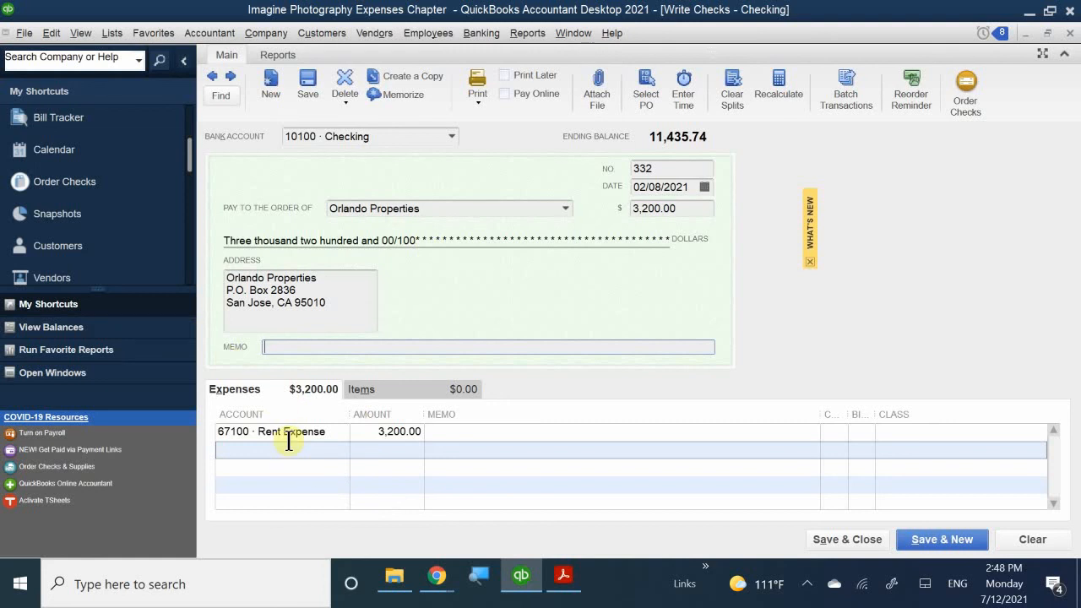
- Enter the check memo 'Rent for San Jose' and paste it into the Rent Expense line's memo
{"action": "left_click", "coordinate": [310, 346]}
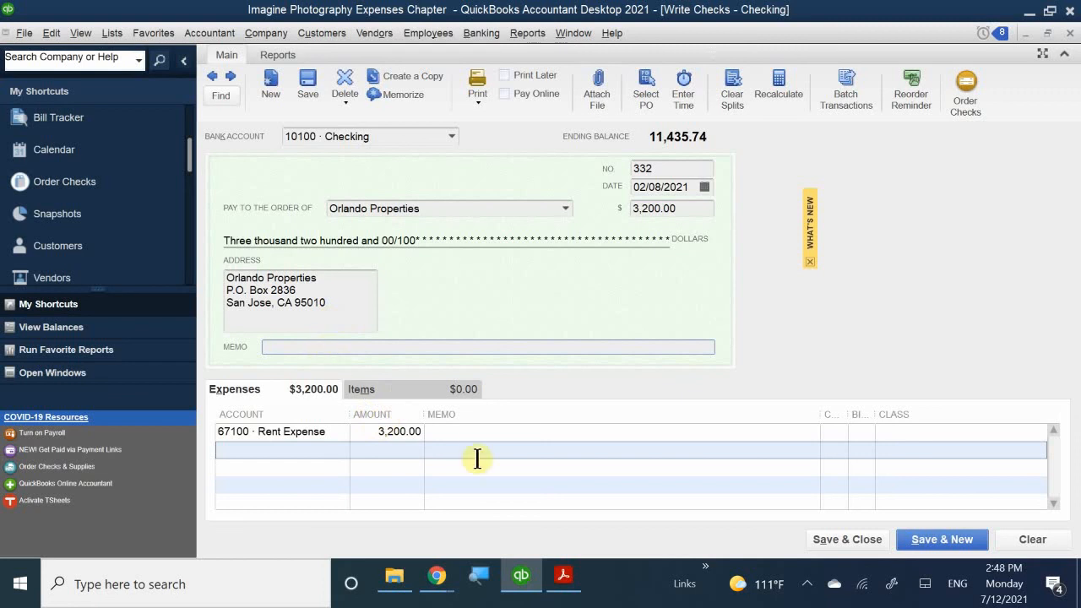
{"action": "type", "text": "Rent for Sda"}
{"action": "key", "text": "BackSpace"}
{"action": "key", "text": "BackSpace"}
{"action": "type", "text": "an Jose"}
{"action": "key", "text": "shift+Left"}
{"action": "key", "text": "shift+Left"}
{"action": "key", "text": "shift+Left"}
{"action": "key", "text": "shift+Left"}
{"action": "key", "text": "shift+Left"}
{"action": "key", "text": "shift+Left"}
{"action": "key", "text": "shift+Left"}
{"action": "key", "text": "shift+Left"}
{"action": "key", "text": "shift+Left"}
{"action": "key", "text": "shift+Left"}
{"action": "key", "text": "shift+Left"}
{"action": "key", "text": "shift+Left"}
{"action": "key", "text": "shift+Left"}
{"action": "key", "text": "shift+Left"}
{"action": "key", "text": "shift+Left"}
{"action": "key", "text": "shift+Left"}
{"action": "key", "text": "shift+Left"}
{"action": "key", "text": "ctrl+c"}
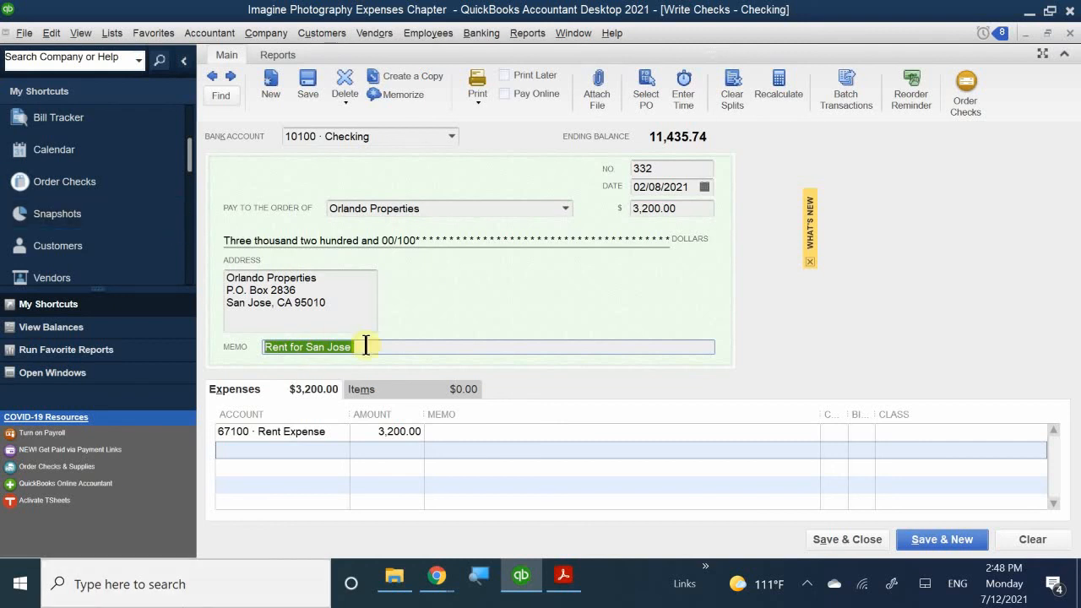
{"action": "left_click", "coordinate": [459, 431]}
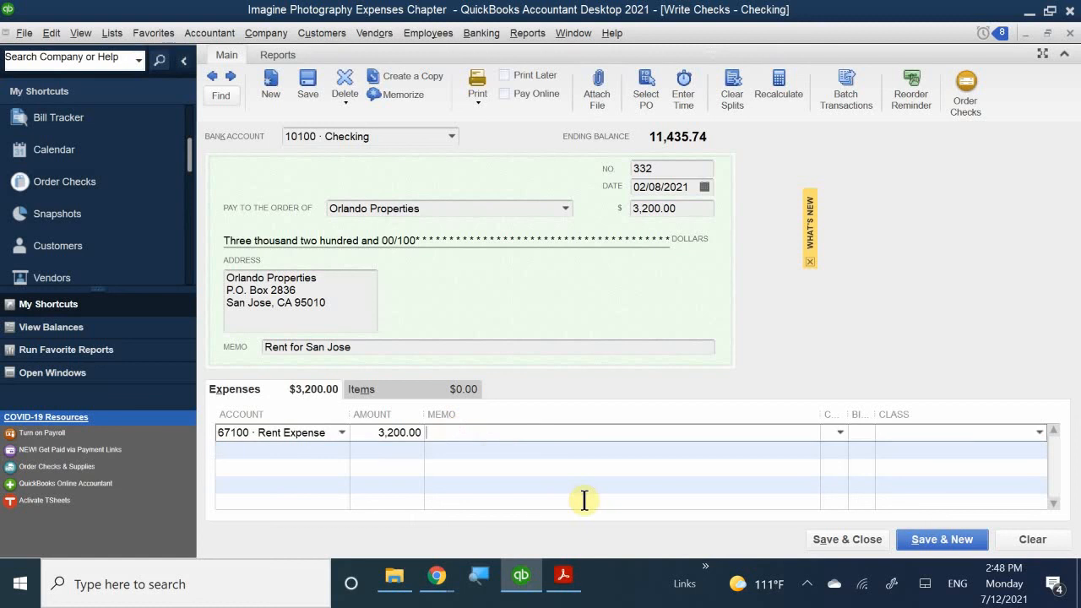
{"action": "key", "text": "ctrl+v"}
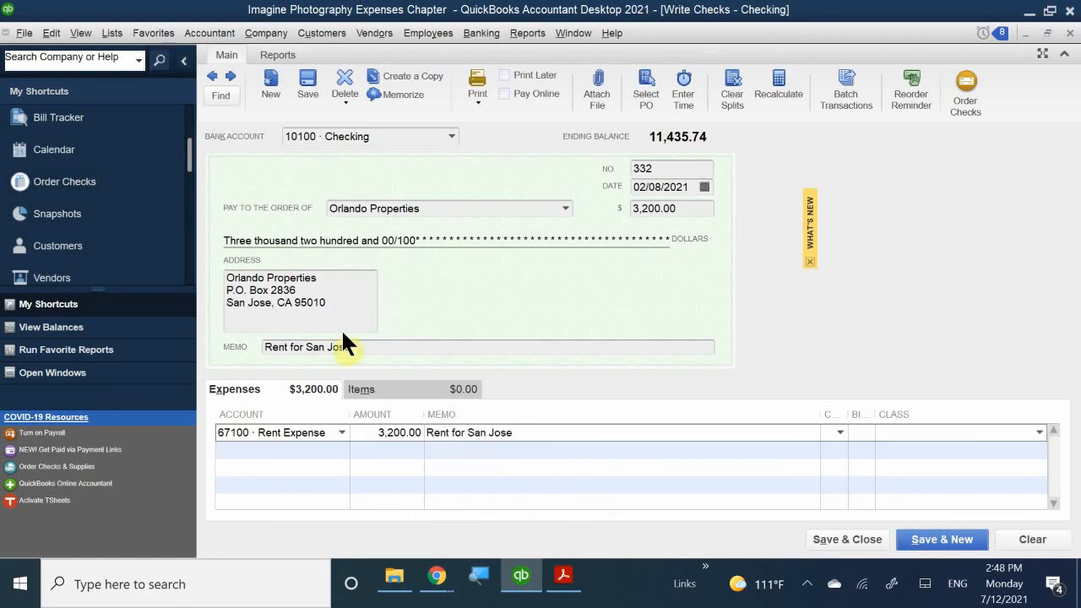
{"action": "left_click", "coordinate": [377, 343]}
{"action": "left_click_drag", "start_coordinate": [377, 343], "coordinate": [174, 321]}
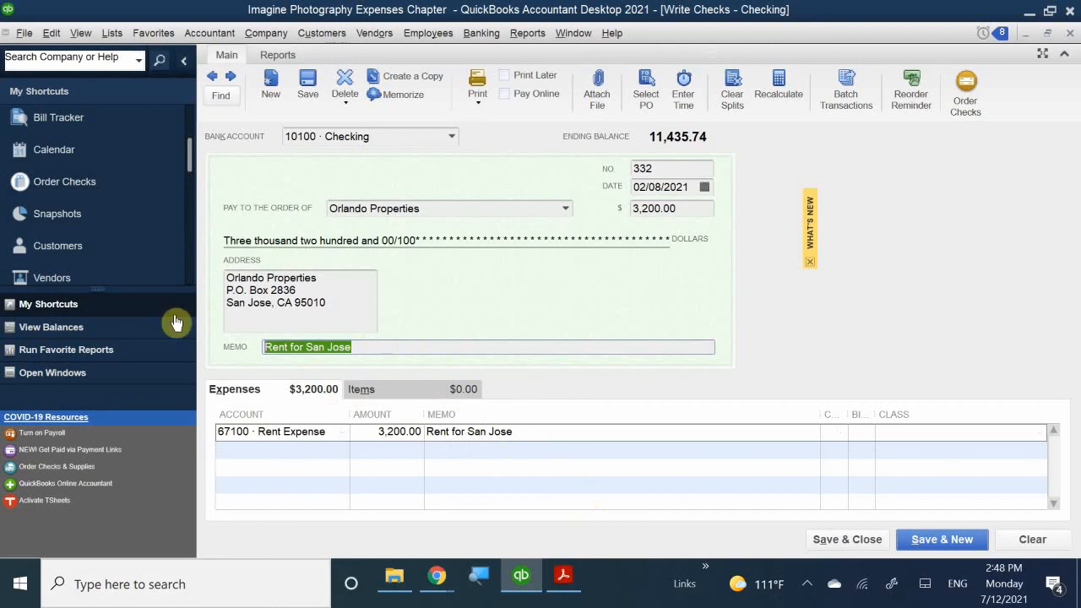
{"action": "right_click", "coordinate": [291, 333]}
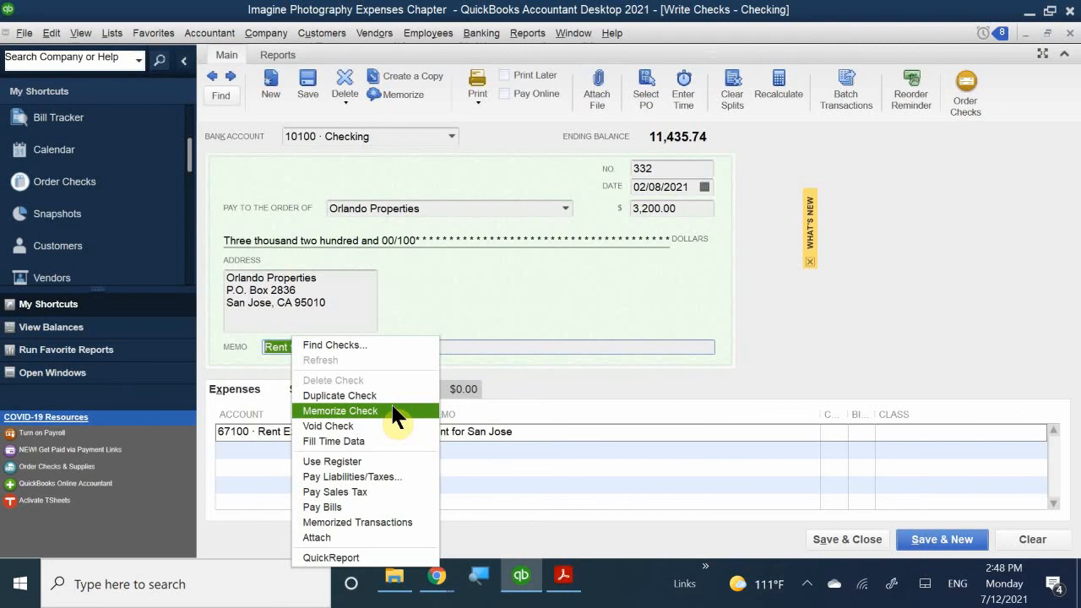
{"action": "left_click", "coordinate": [443, 301]}
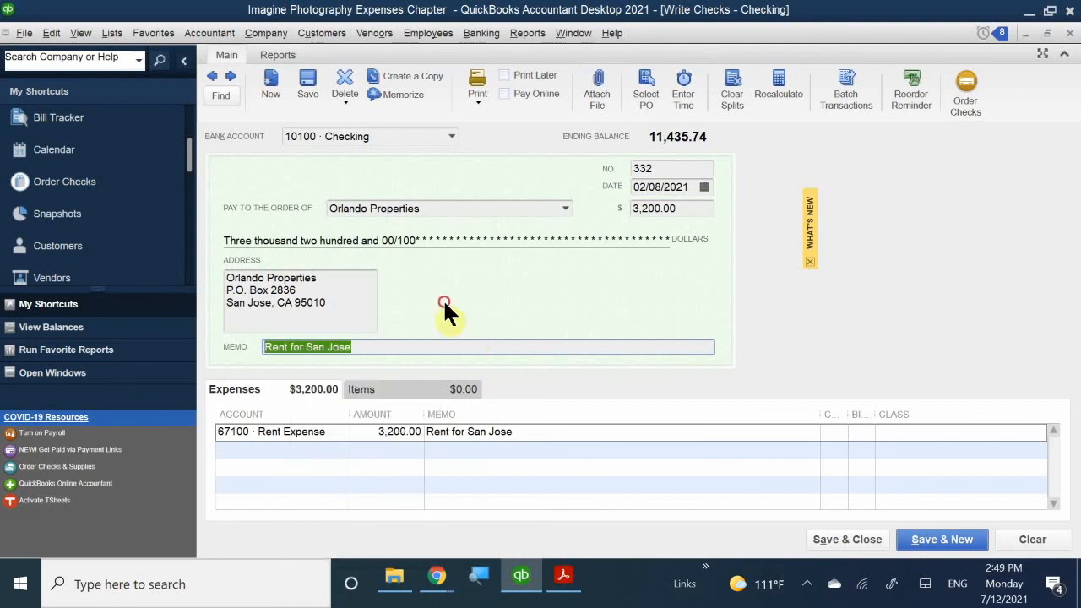
{"action": "left_click", "coordinate": [394, 347]}
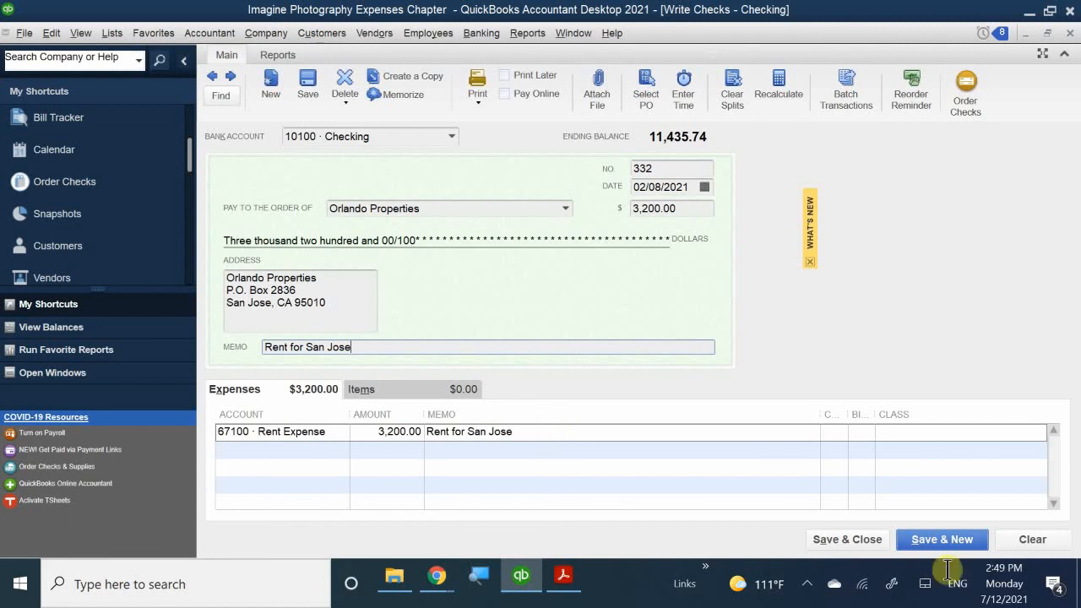
- Assign the San Jose class to check 332's Rent Expense line
{"action": "left_click", "coordinate": [917, 434]}
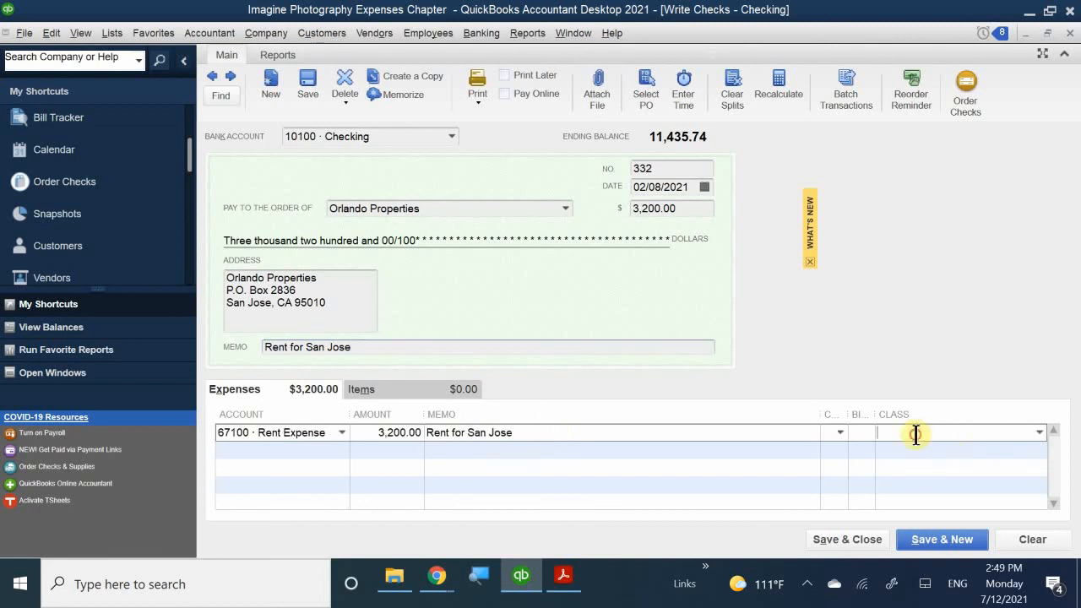
{"action": "type", "text": "San Jose"}
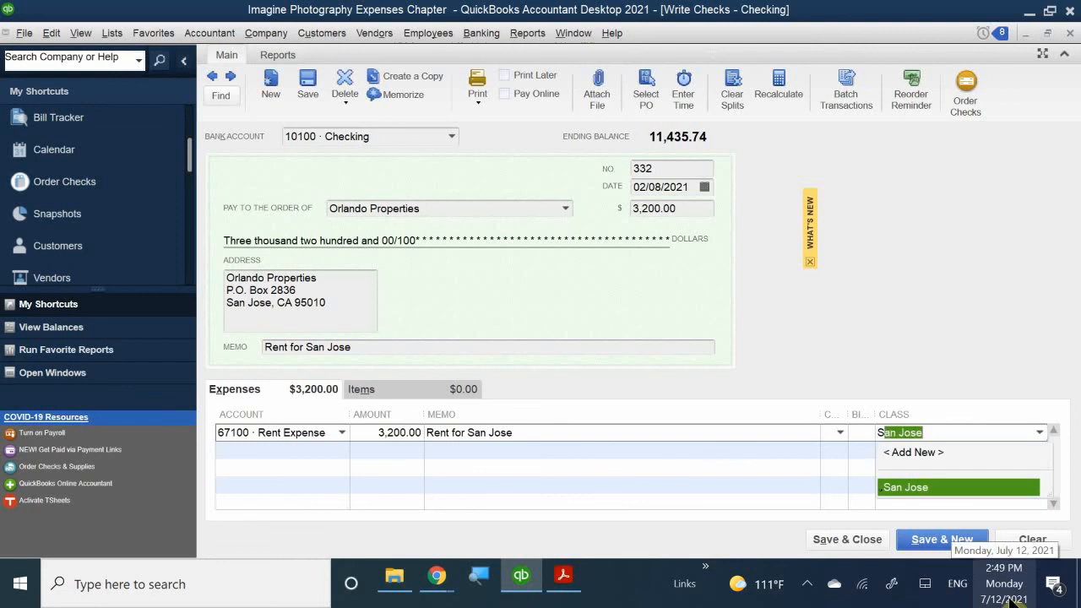
{"action": "left_click", "coordinate": [921, 487]}
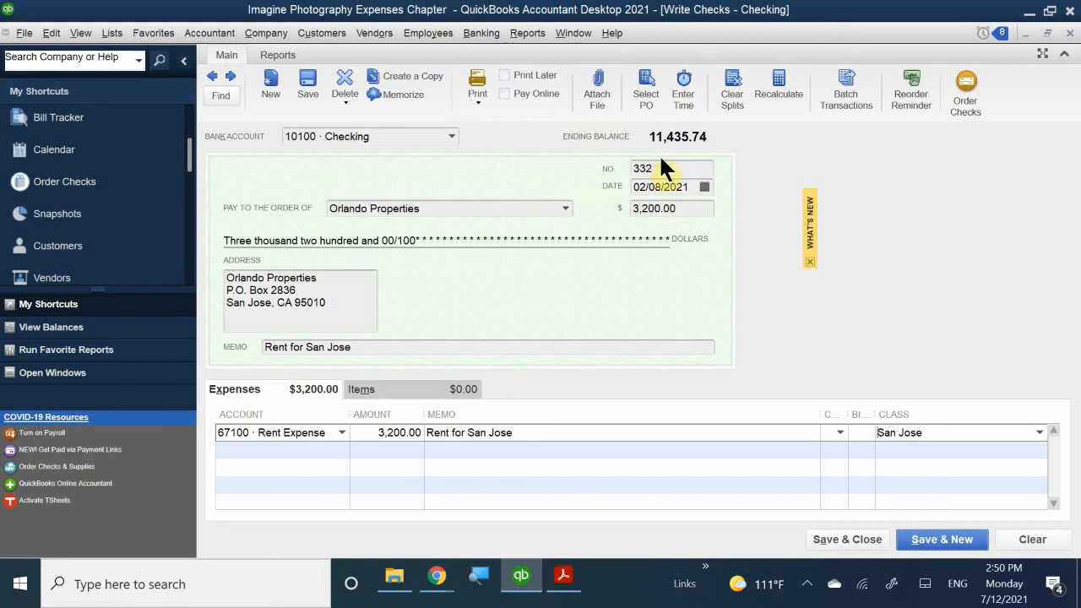
- Mark the 3,200.00 Orlando Properties check for Print Later
{"action": "left_click", "coordinate": [503, 73]}
- Save the check and open the 10100 · Checking register showing the 8,235.74 ending balance
{"action": "left_click", "coordinate": [824, 541]}
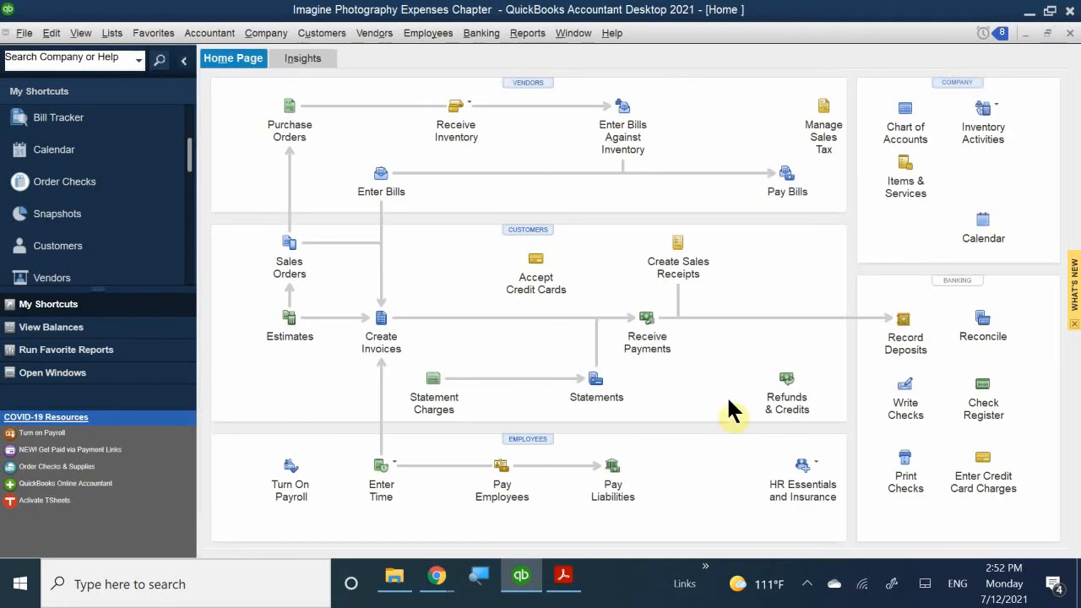
{"action": "left_click", "coordinate": [980, 393]}
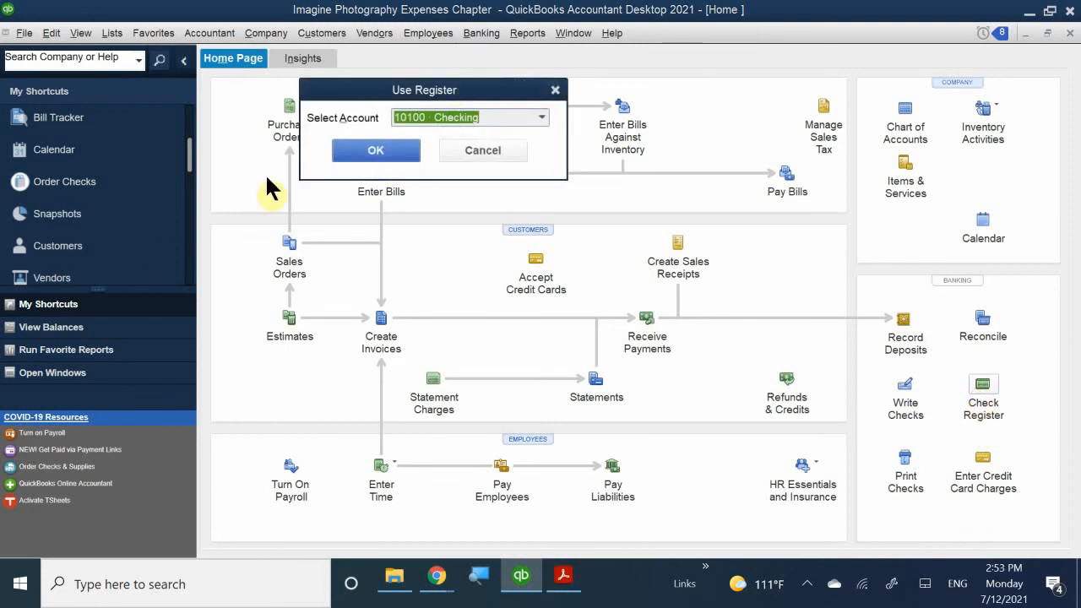
{"action": "left_click", "coordinate": [376, 151]}
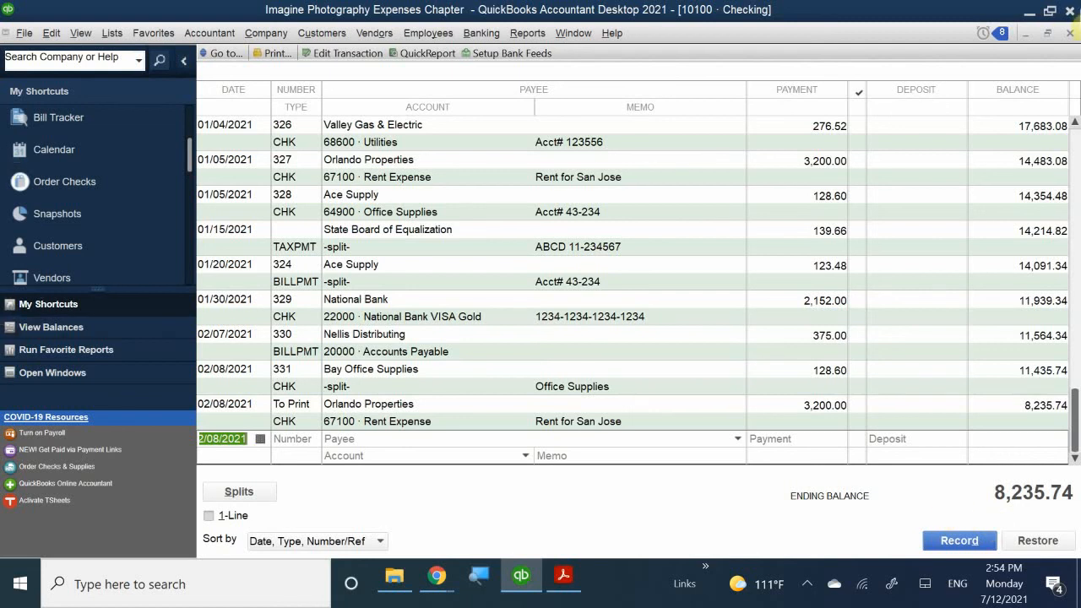
- Close the Checking register window to return to the Home page
{"action": "left_click", "coordinate": [1069, 34]}
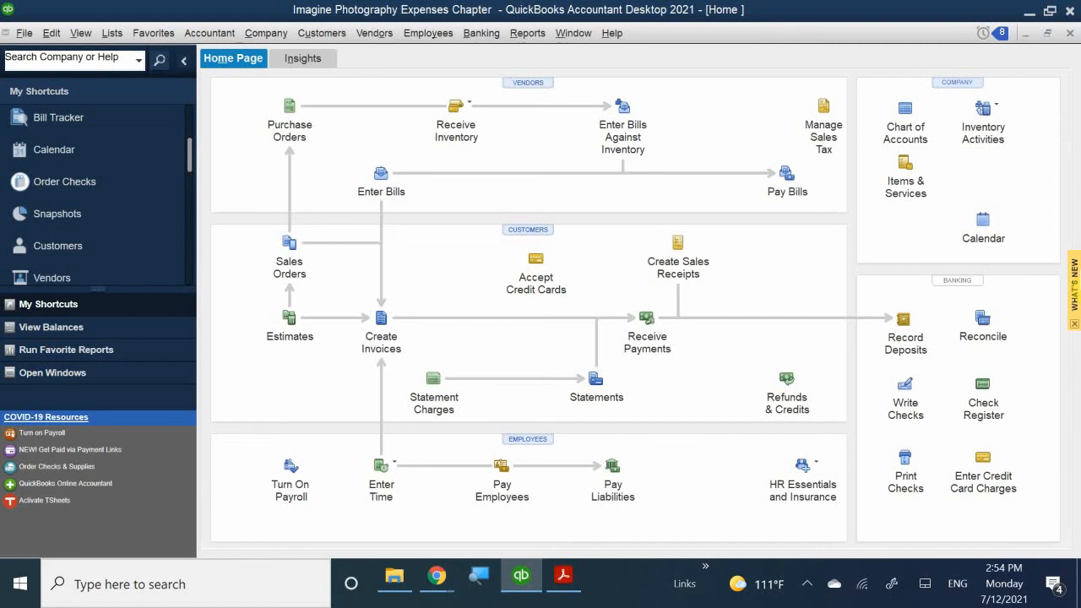
{"action": "left_click", "coordinate": [565, 577]}
{"action": "scroll", "coordinate": [535, 471], "scroll_direction": "down", "scroll_amount": 15}
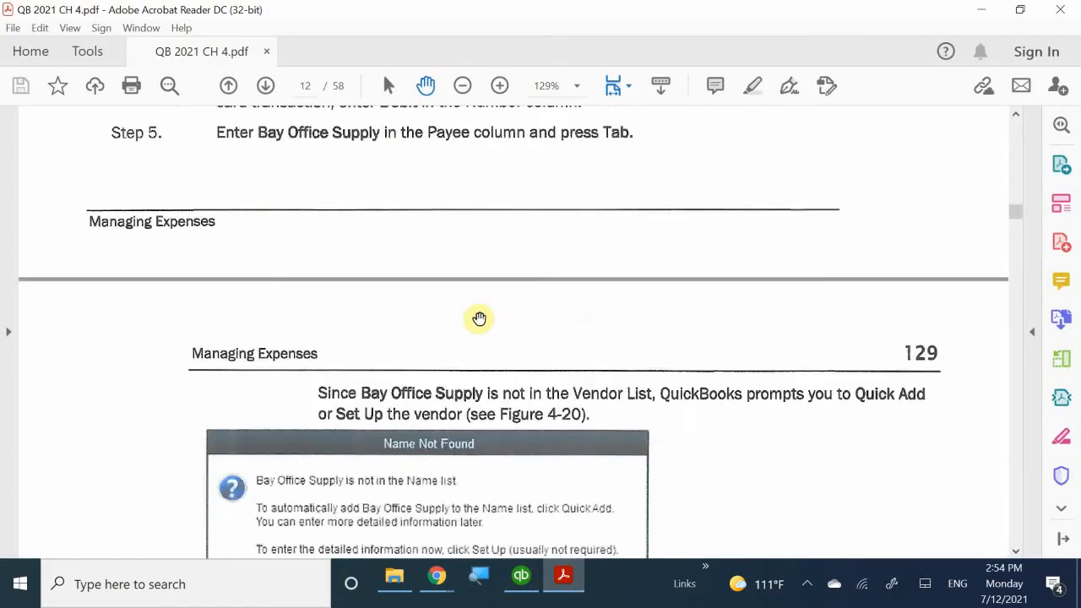
{"action": "scroll", "coordinate": [479, 319], "scroll_direction": "down", "scroll_amount": 20}
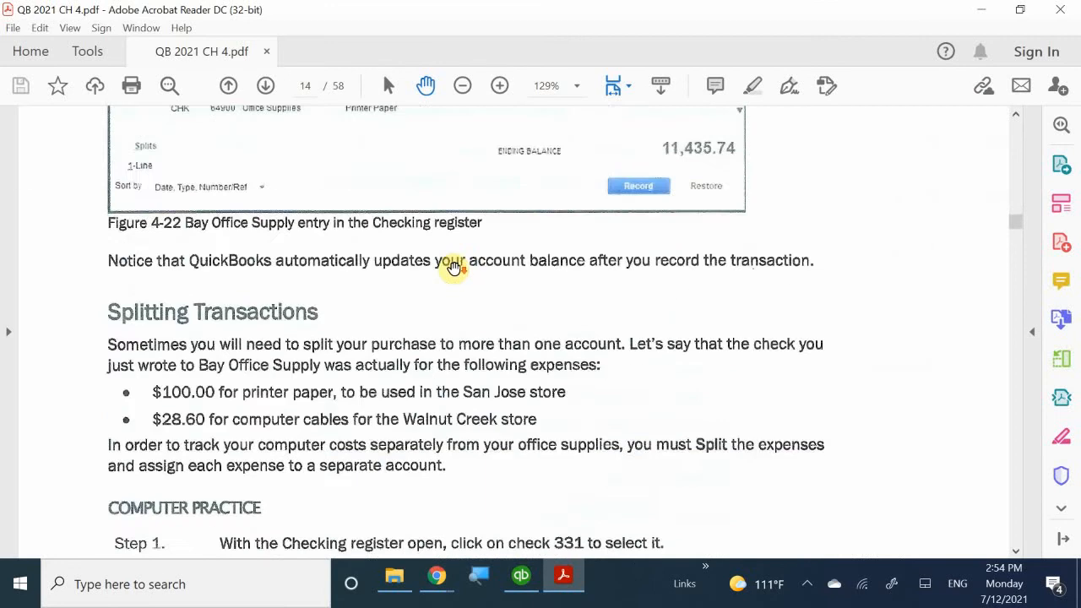
{"action": "scroll", "coordinate": [454, 266], "scroll_direction": "down", "scroll_amount": 10}
{"action": "scroll", "coordinate": [457, 265], "scroll_direction": "down", "scroll_amount": 10}
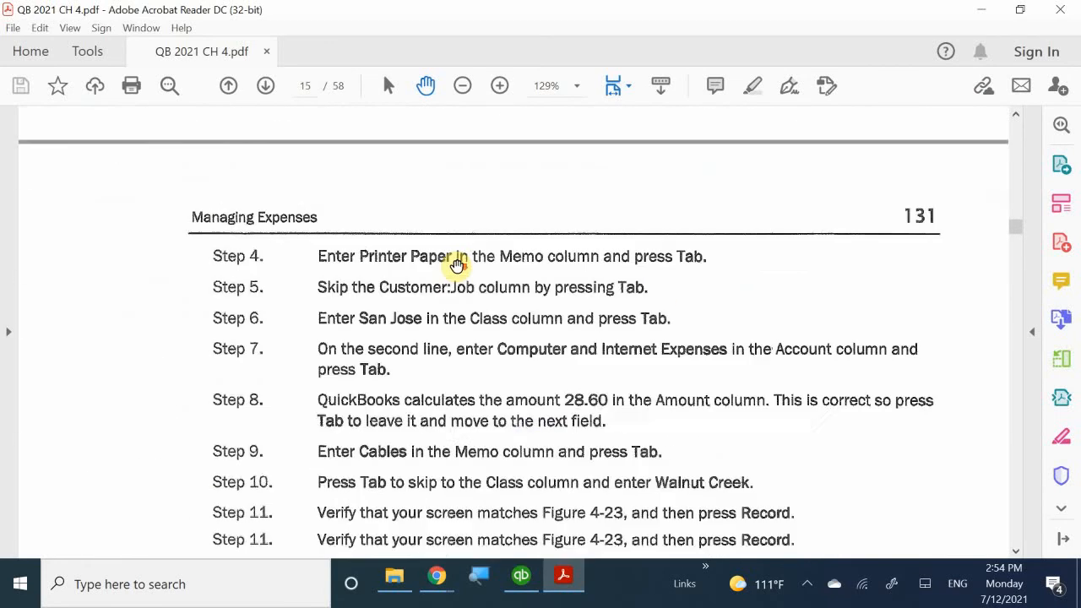
{"action": "scroll", "coordinate": [456, 265], "scroll_direction": "down", "scroll_amount": 15}
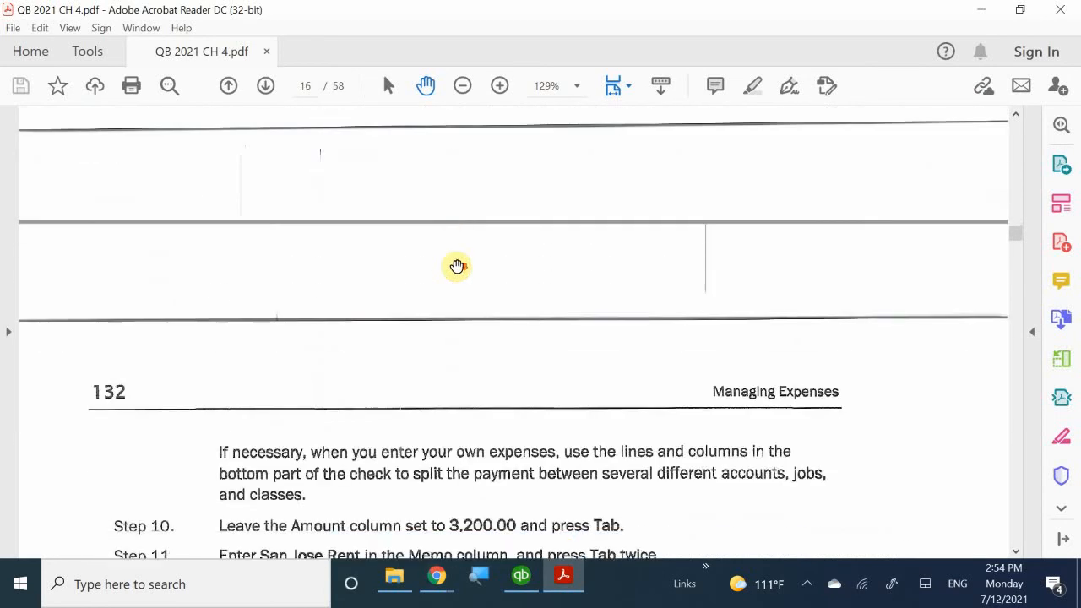
{"action": "scroll", "coordinate": [456, 266], "scroll_direction": "down", "scroll_amount": 15}
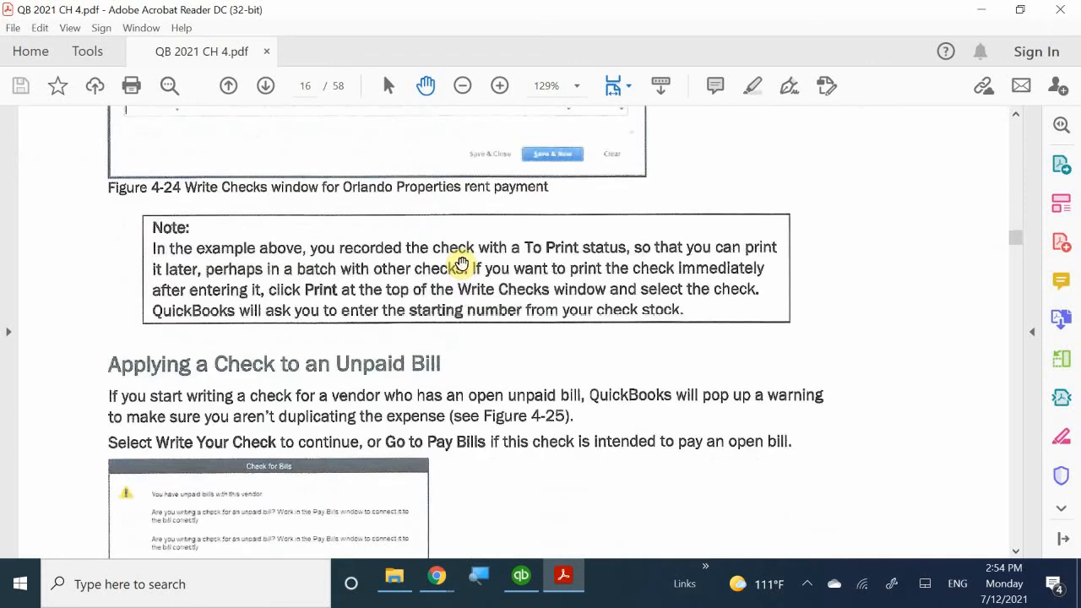
{"action": "scroll", "coordinate": [462, 264], "scroll_direction": "down", "scroll_amount": 15}
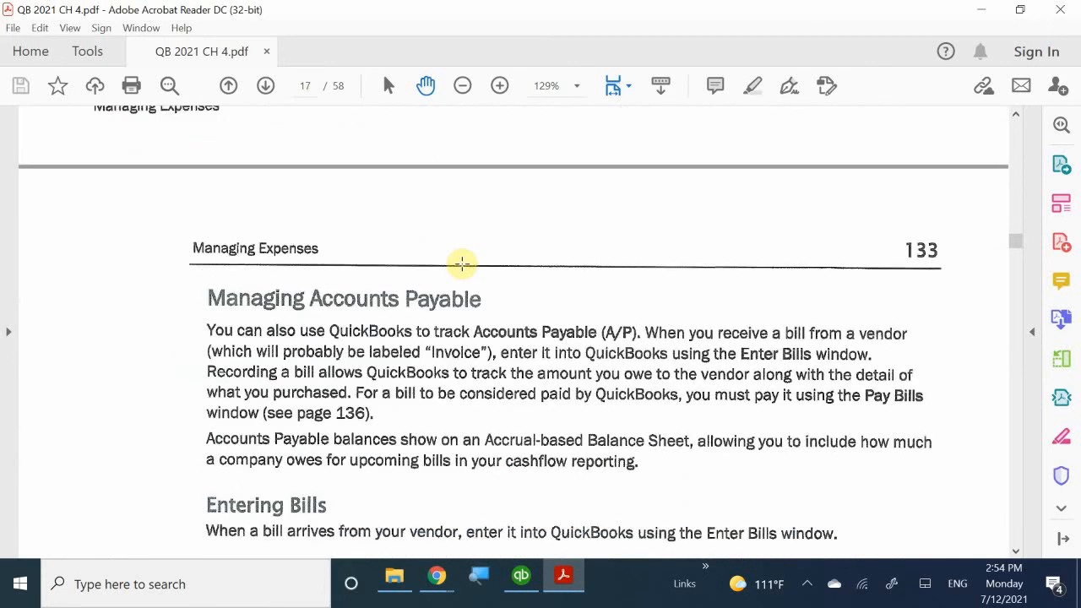
{"action": "scroll", "coordinate": [475, 242], "scroll_direction": "down", "scroll_amount": 3}
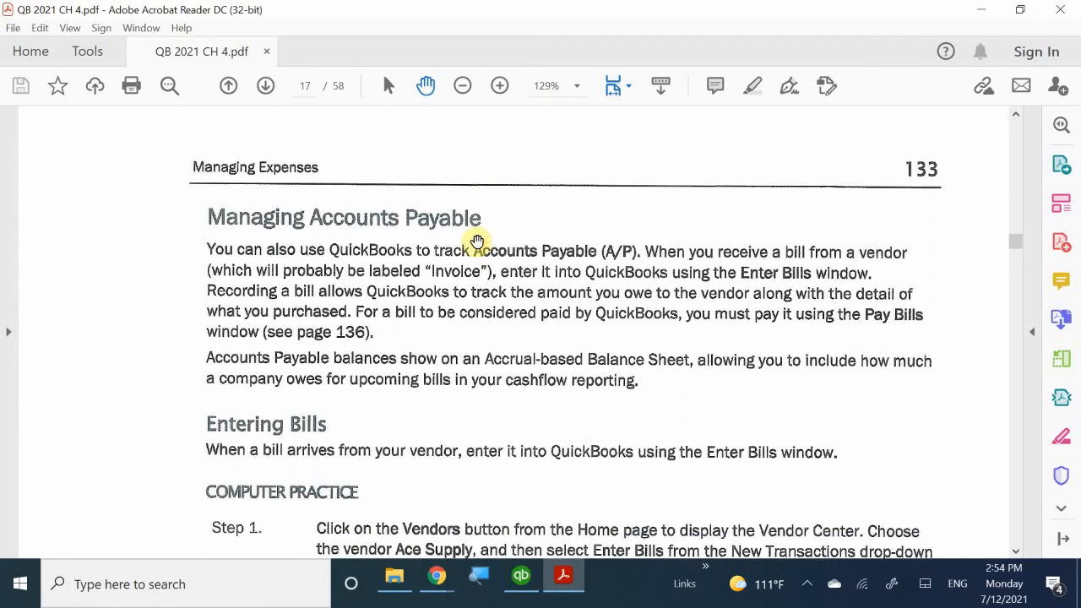
{"action": "scroll", "coordinate": [478, 243], "scroll_direction": "down", "scroll_amount": 1}
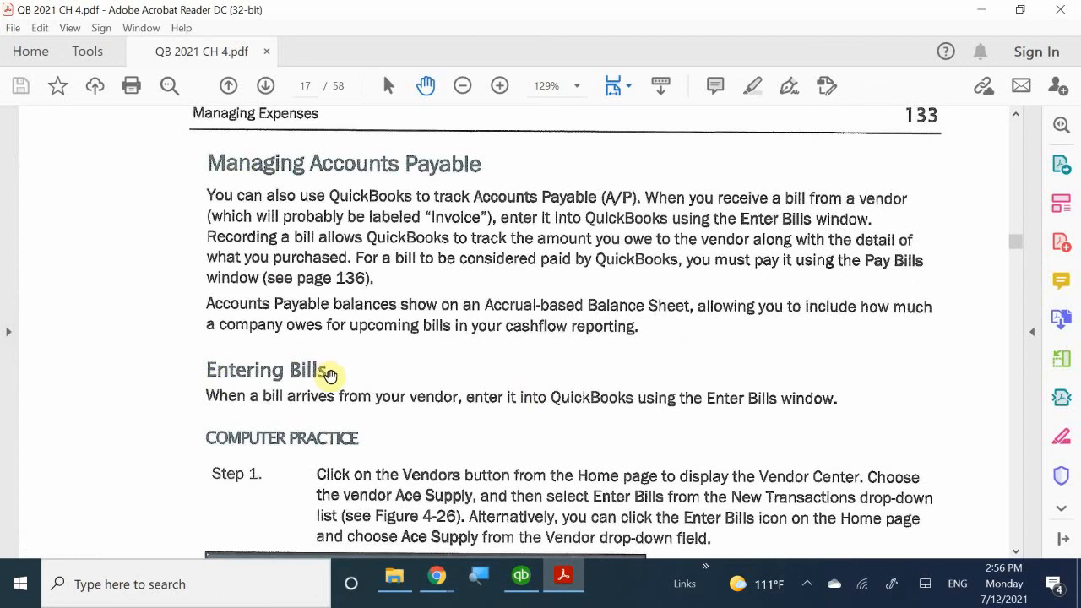
- Scroll the manual to the Entering Bills Step 1 instructions and Figure 4-26
{"action": "scroll", "coordinate": [364, 398], "scroll_direction": "down", "scroll_amount": 3}
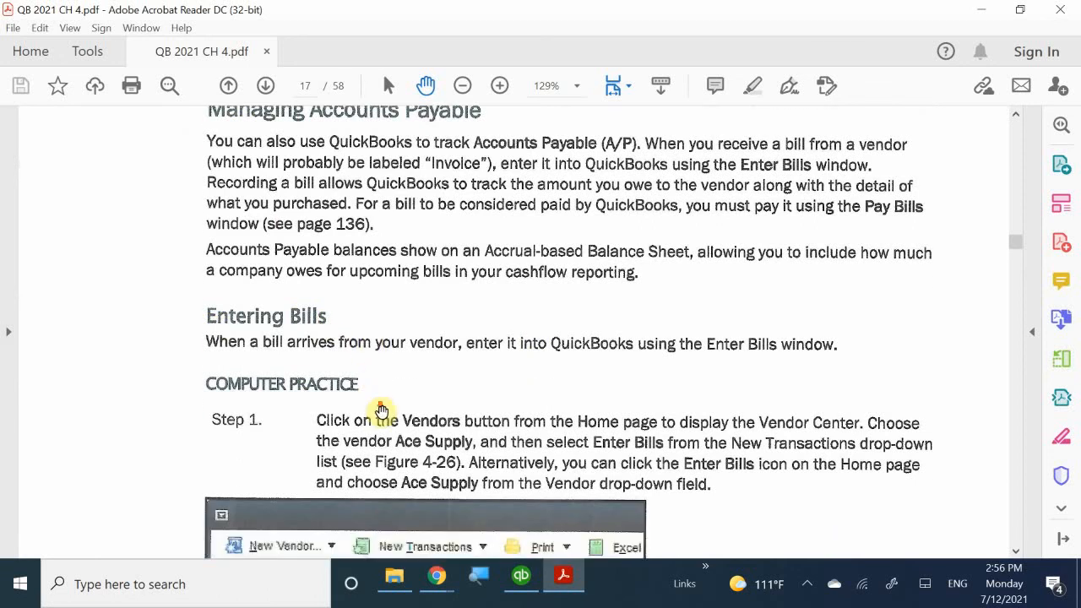
{"action": "scroll", "coordinate": [392, 427], "scroll_direction": "down", "scroll_amount": 5}
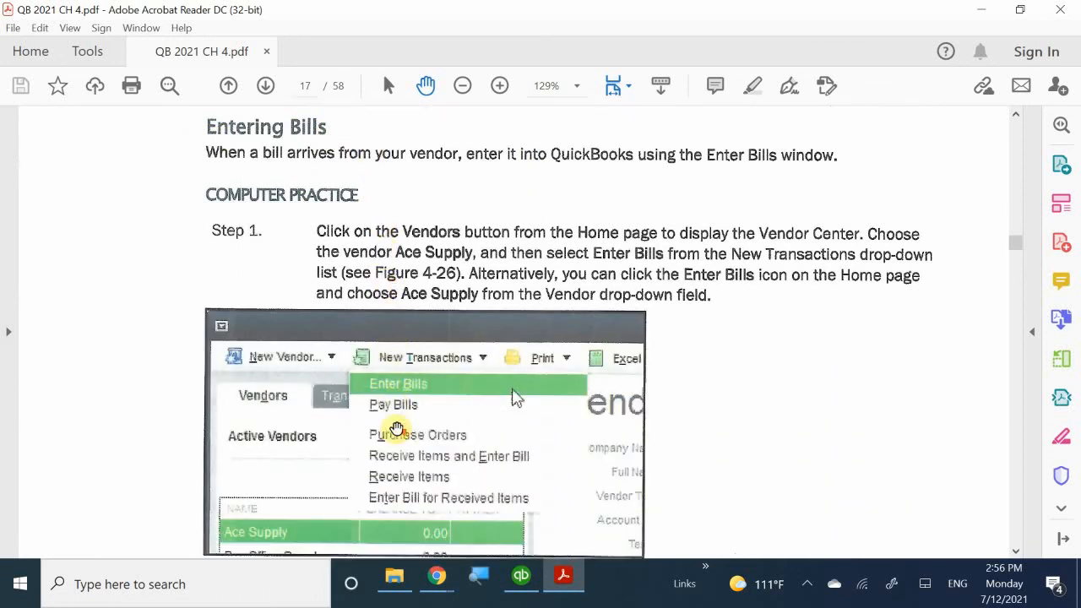
{"action": "scroll", "coordinate": [396, 428], "scroll_direction": "up", "scroll_amount": 5}
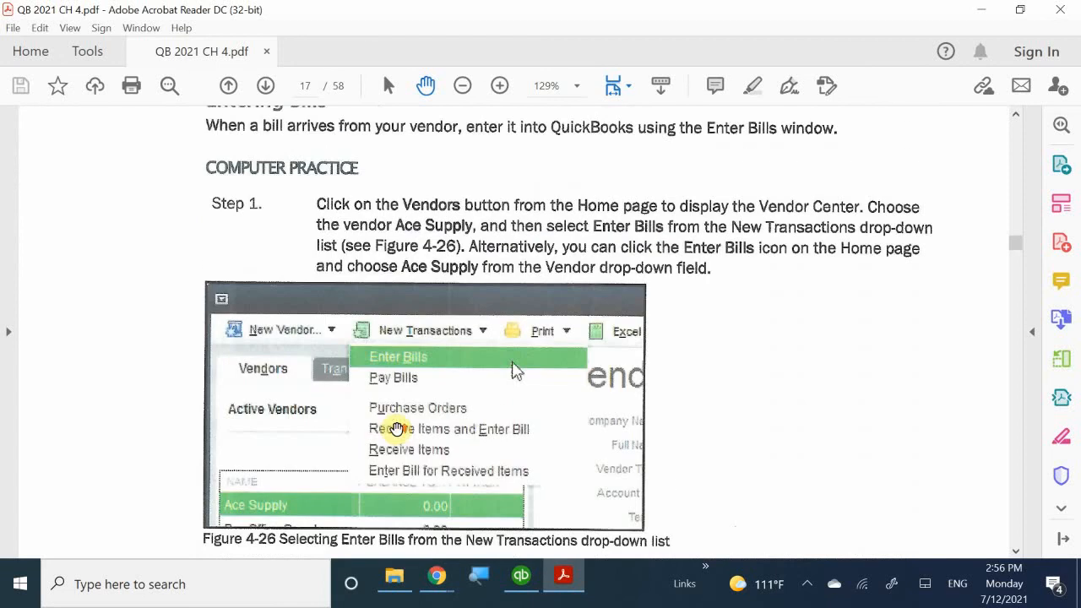
{"action": "scroll", "coordinate": [396, 429], "scroll_direction": "down", "scroll_amount": 2}
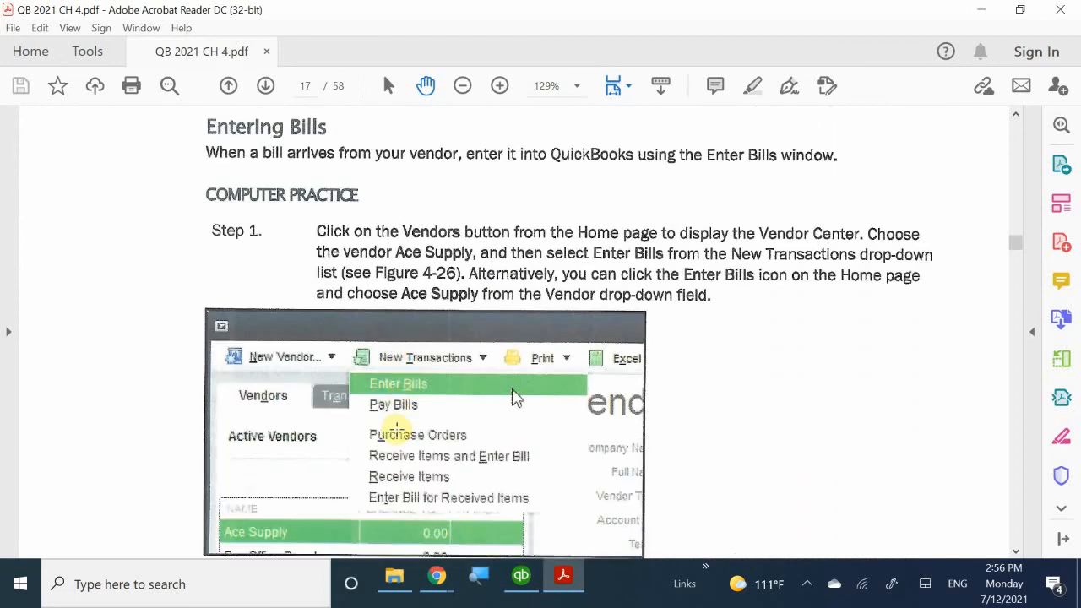
{"action": "scroll", "coordinate": [516, 495], "scroll_direction": "down", "scroll_amount": 3}
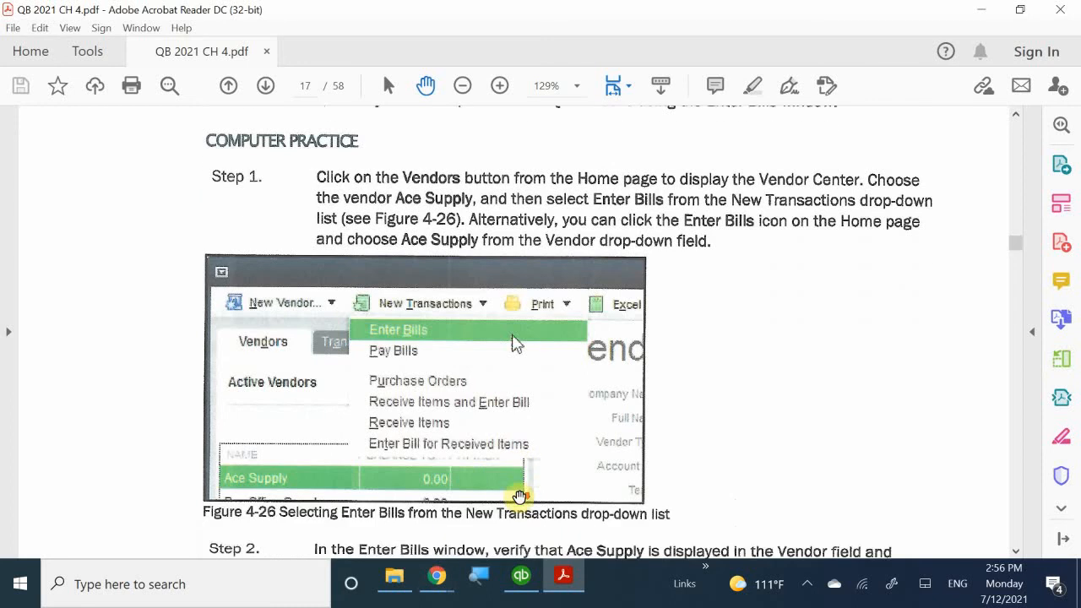
{"action": "scroll", "coordinate": [522, 499], "scroll_direction": "up", "scroll_amount": 1}
- Back in QuickBooks, view Enter Bills under the Vendors menu, then open the Employee Center
{"action": "left_click", "coordinate": [563, 577]}
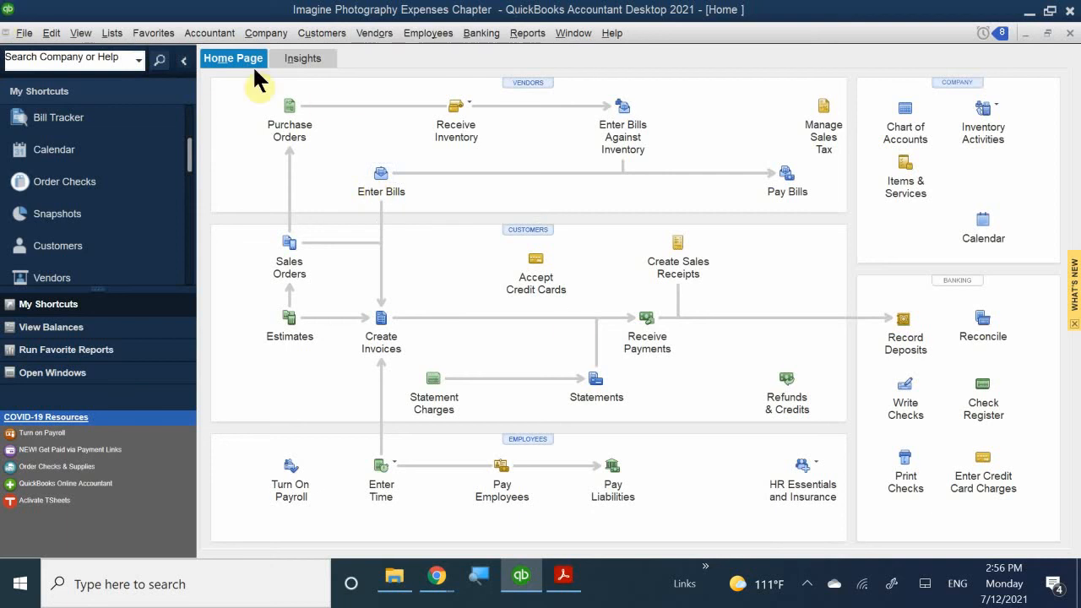
{"action": "left_click", "coordinate": [372, 33]}
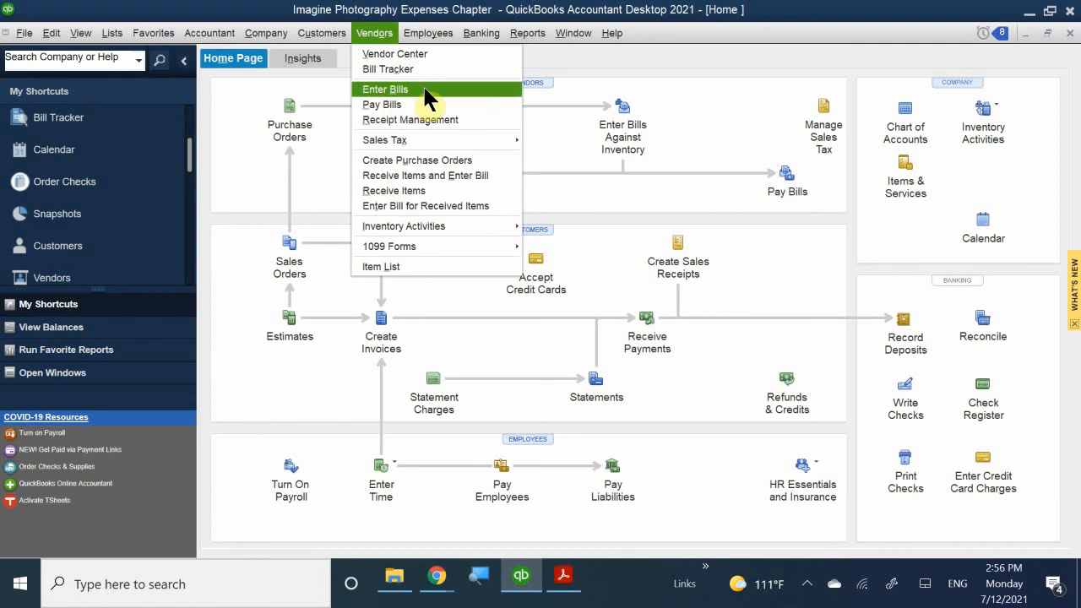
{"action": "mouse_move", "coordinate": [445, 28]}
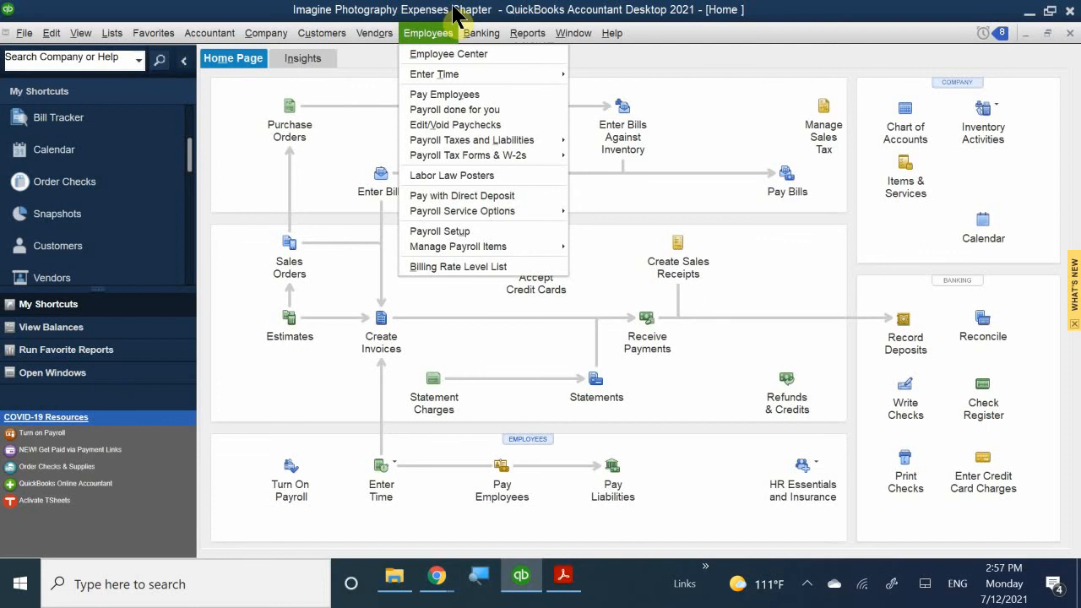
{"action": "left_click", "coordinate": [448, 53]}
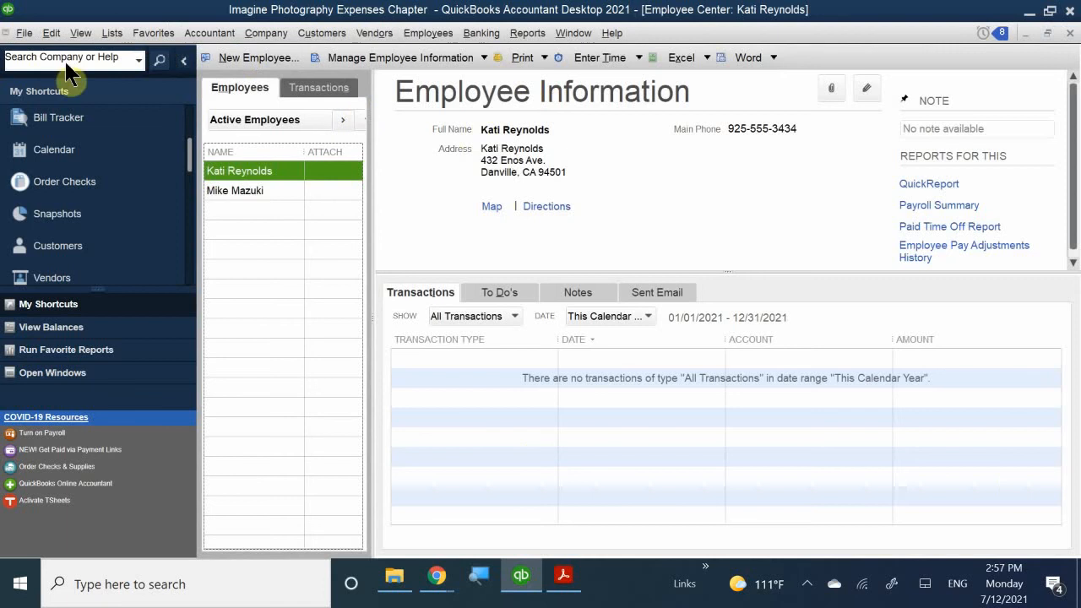
- Open the Bill Tracker, then open the Vendor Center from the Home page over it
{"action": "left_click", "coordinate": [53, 127]}
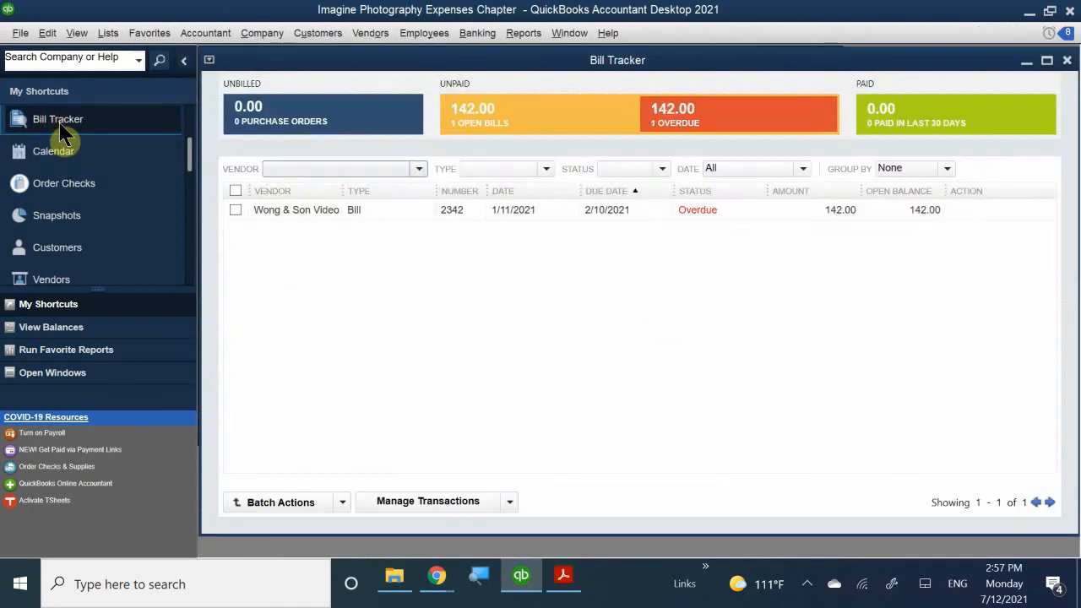
{"action": "scroll", "coordinate": [52, 140], "scroll_direction": "up", "scroll_amount": 2}
{"action": "left_click", "coordinate": [46, 122]}
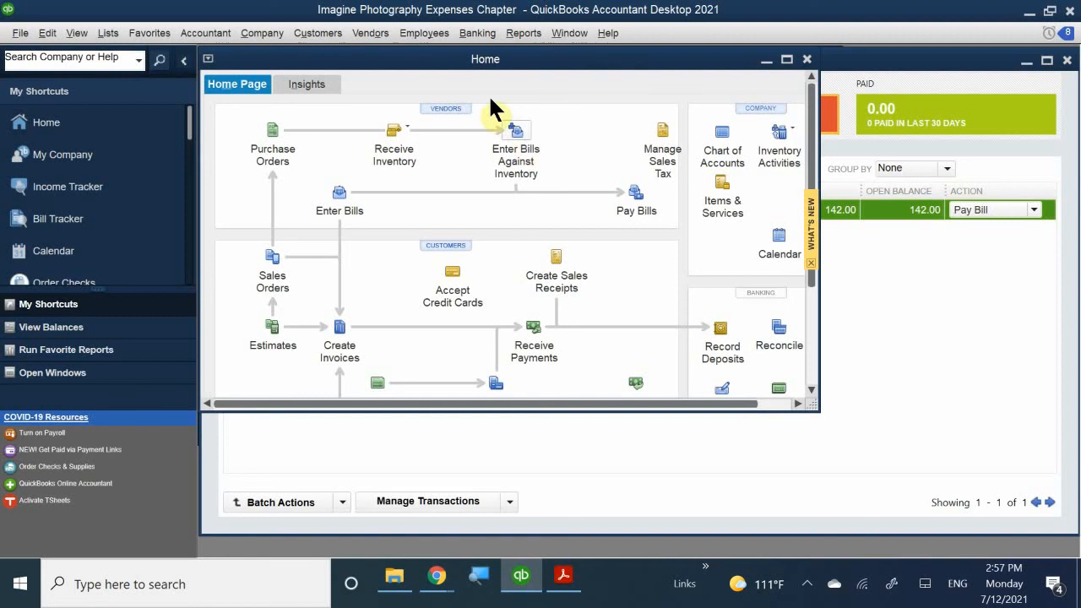
{"action": "left_click", "coordinate": [447, 110]}
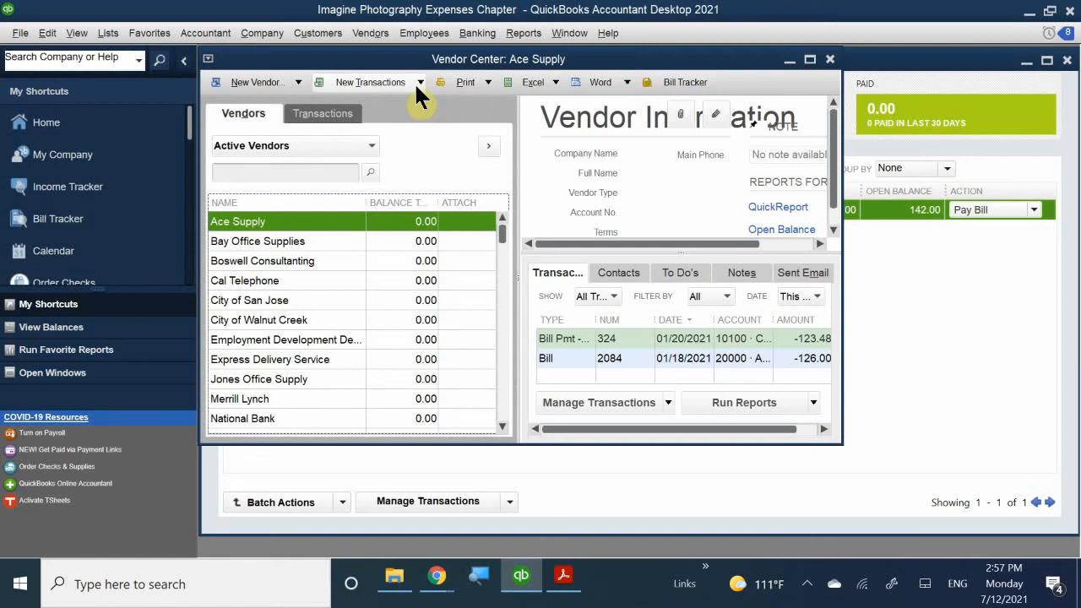
- Review the new-transaction types and Cal Telephone's actions, then maximize the Vendor Center
{"action": "left_click", "coordinate": [421, 88]}
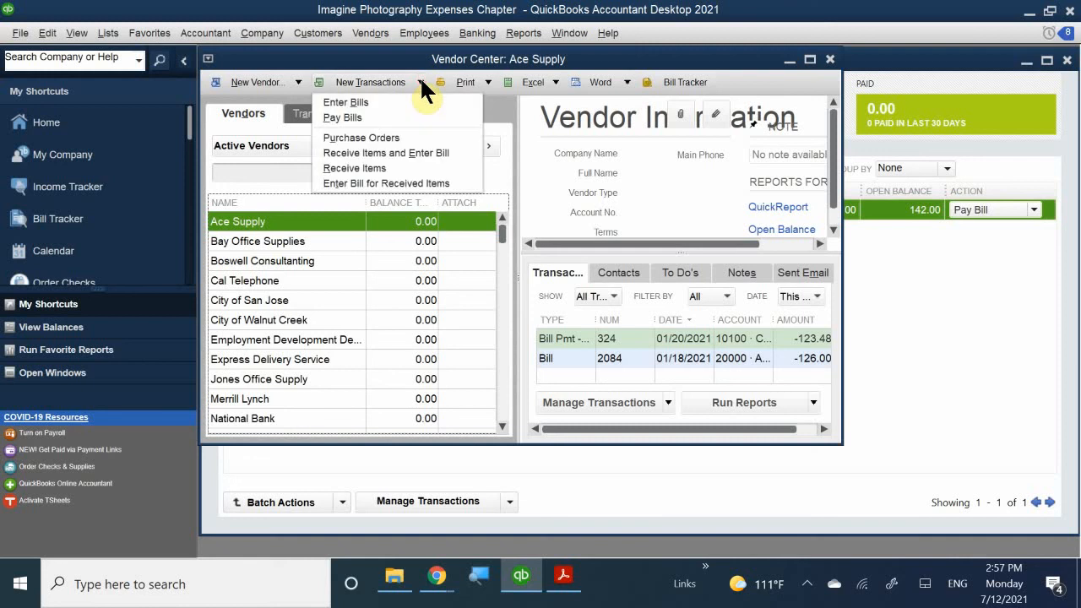
{"action": "left_click", "coordinate": [371, 81]}
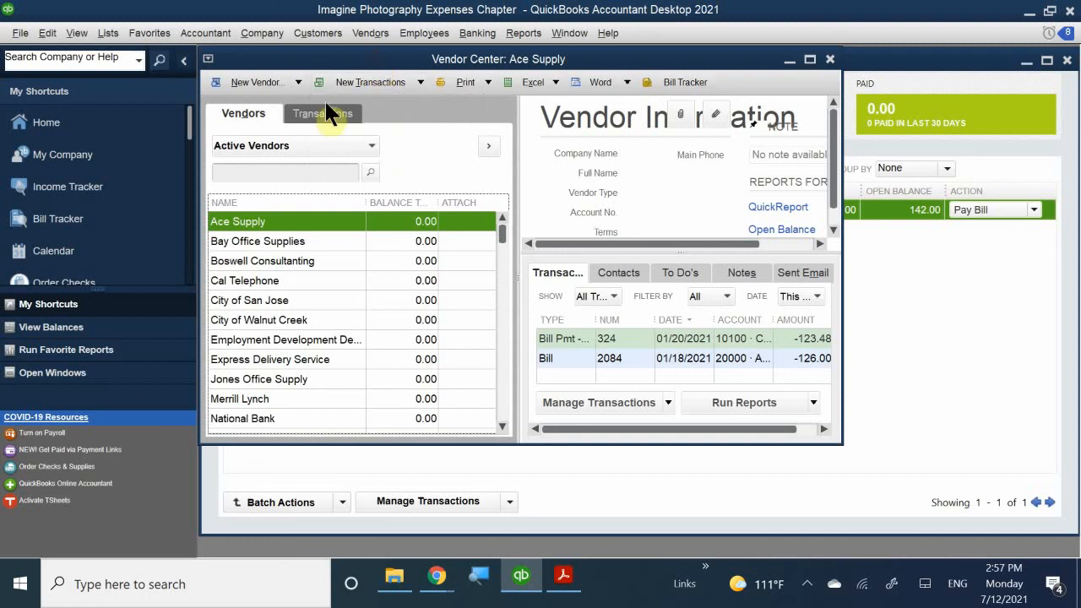
{"action": "left_click", "coordinate": [291, 278]}
{"action": "right_click", "coordinate": [299, 281]}
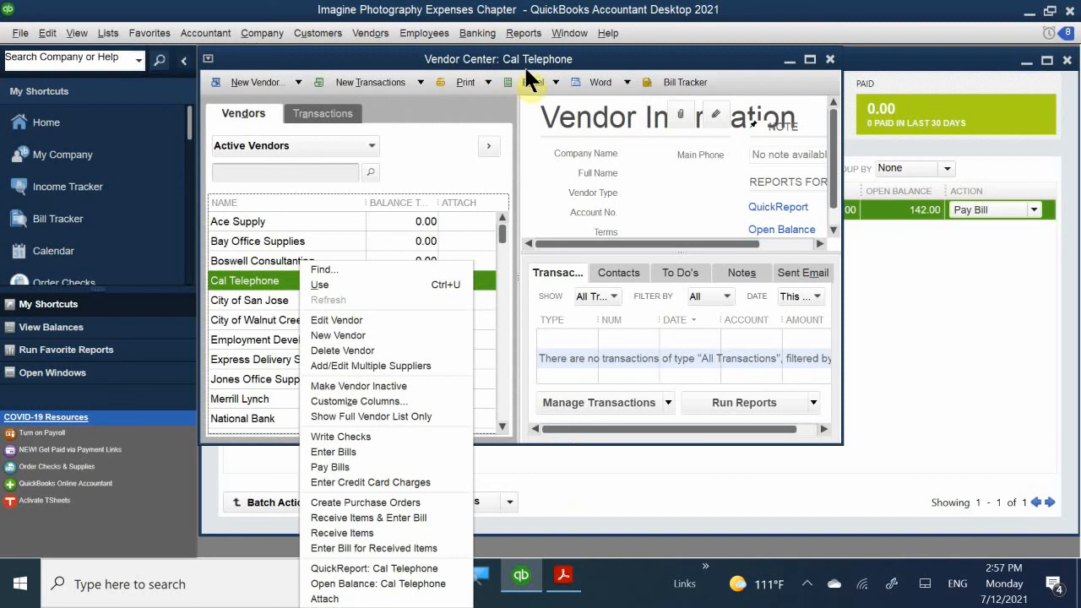
{"action": "left_click", "coordinate": [509, 42]}
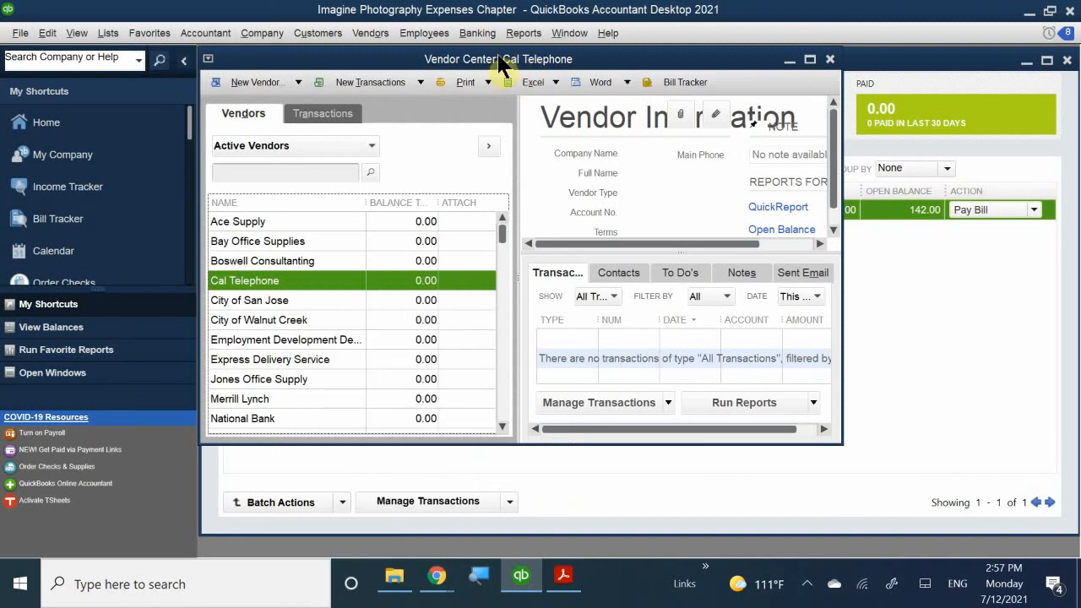
{"action": "double_click", "coordinate": [498, 54]}
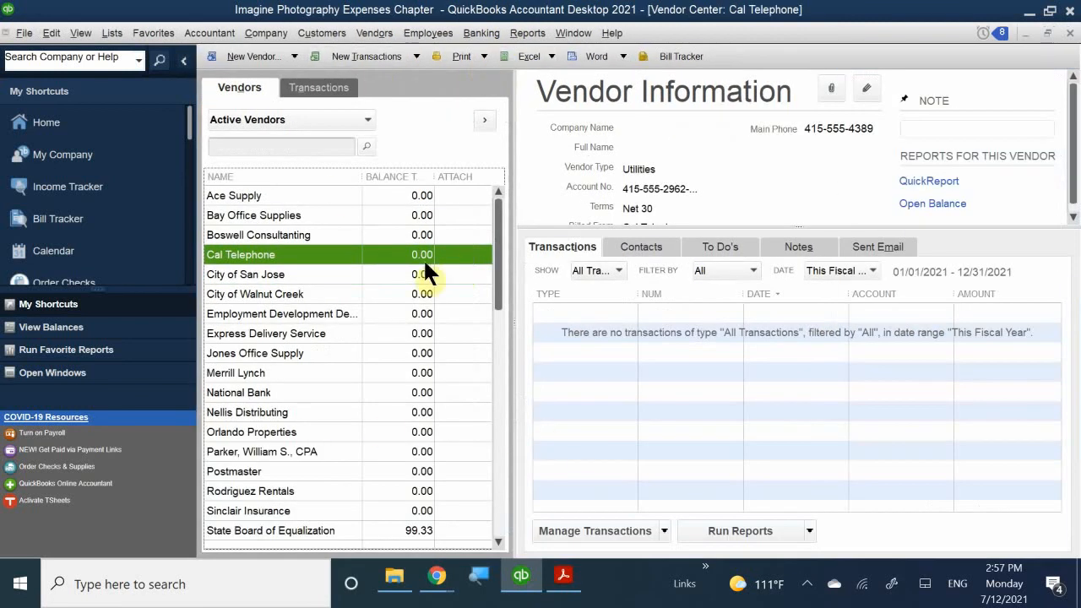
- View City of San Jose's details and the Create New Bills option, then return to the Bill Tracker
{"action": "left_click", "coordinate": [310, 277]}
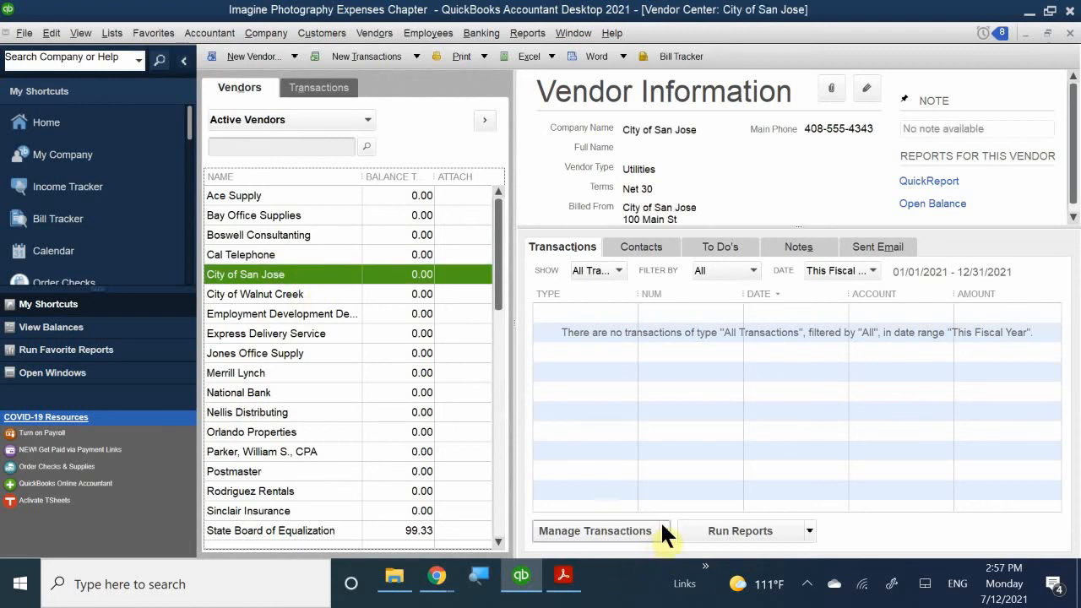
{"action": "left_click", "coordinate": [662, 524]}
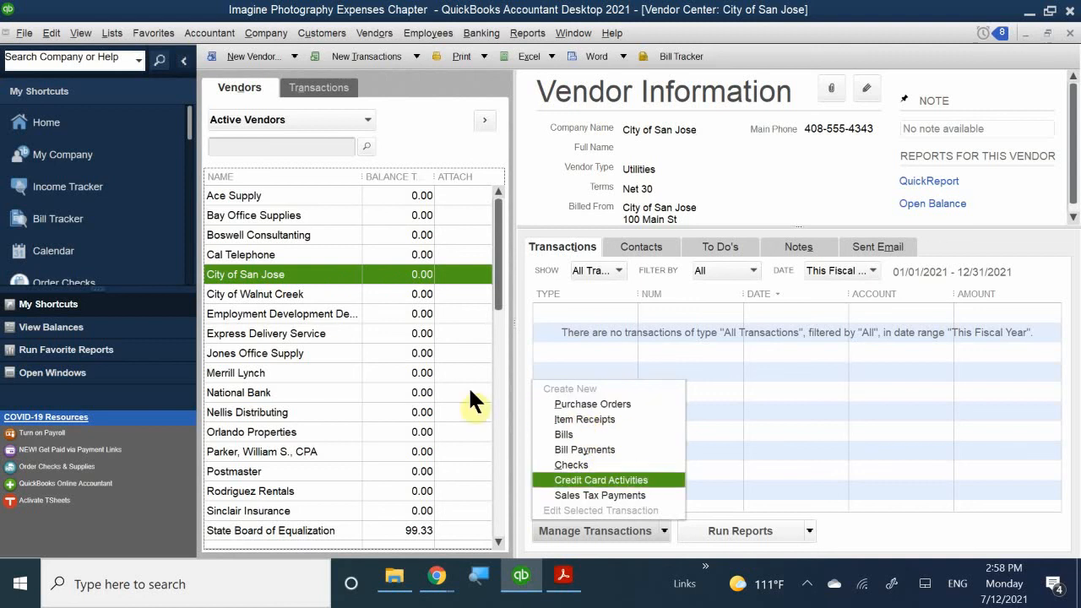
{"action": "left_click", "coordinate": [59, 222]}
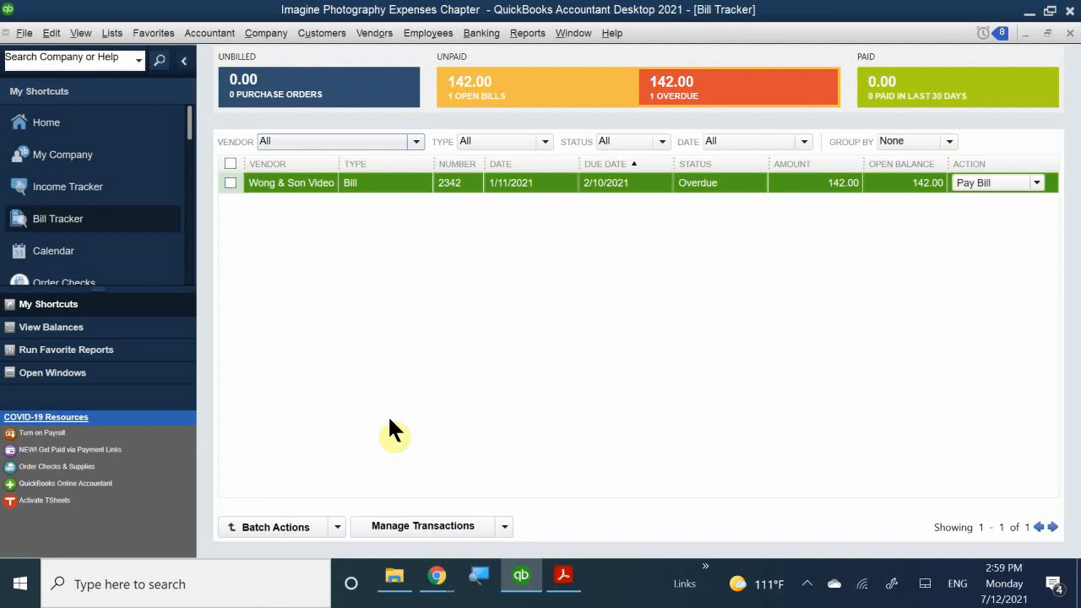
- Show the Bill Tracker's Manage Transactions list to point out the Bill option alongside Purchase Order, CC Charge and Check
{"action": "left_click", "coordinate": [506, 526]}
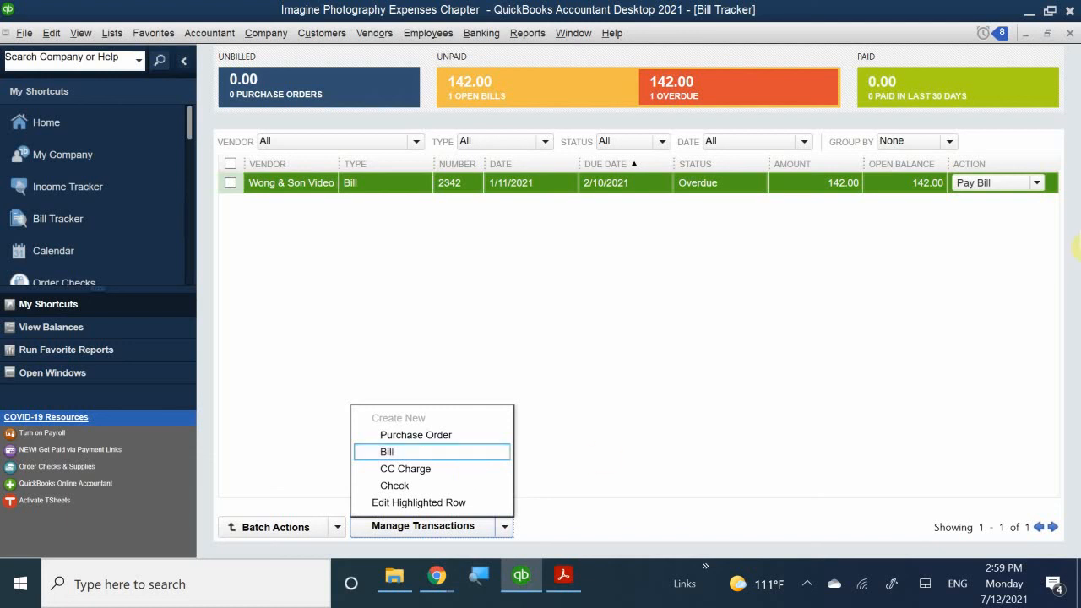
{"action": "left_click", "coordinate": [1059, 42]}
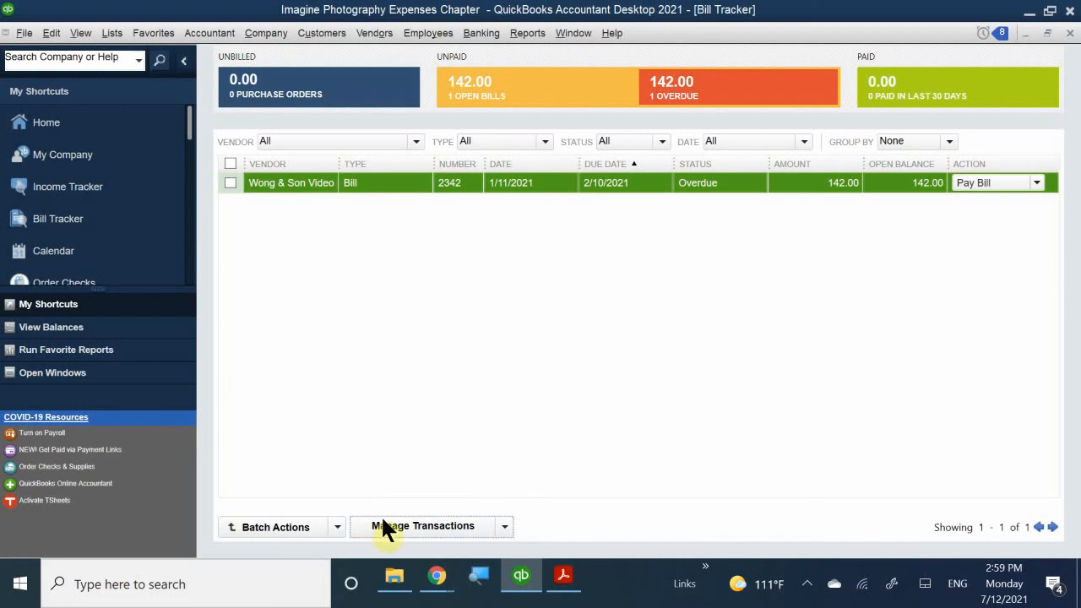
{"action": "left_click", "coordinate": [405, 526]}
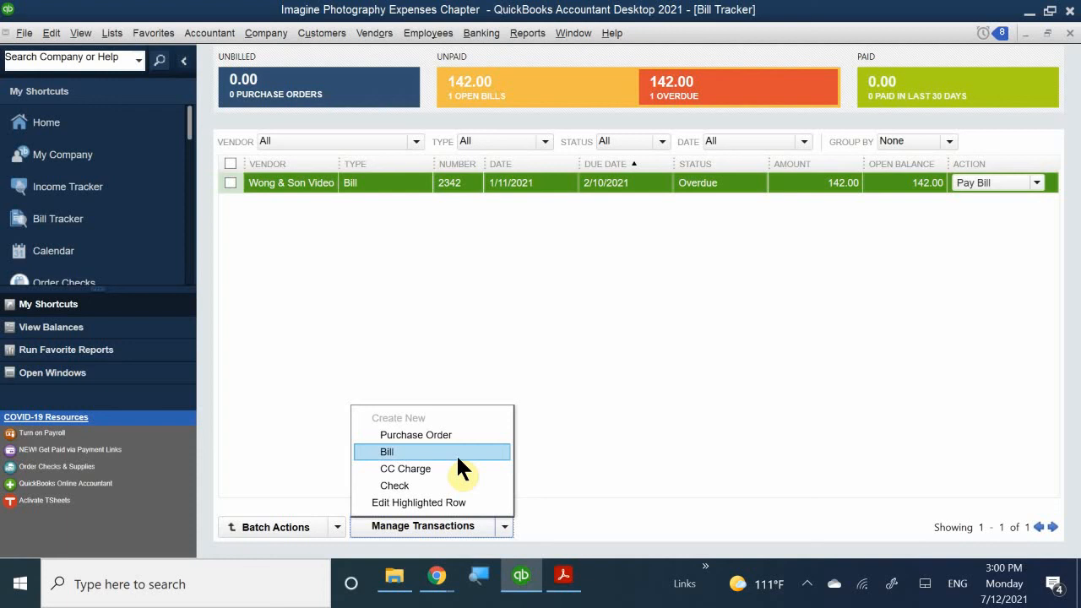
- Dismiss the create-new list, close Bill Tracker and Vendor Center, and start a new bill from Enter Bills
{"action": "left_click", "coordinate": [1063, 39]}
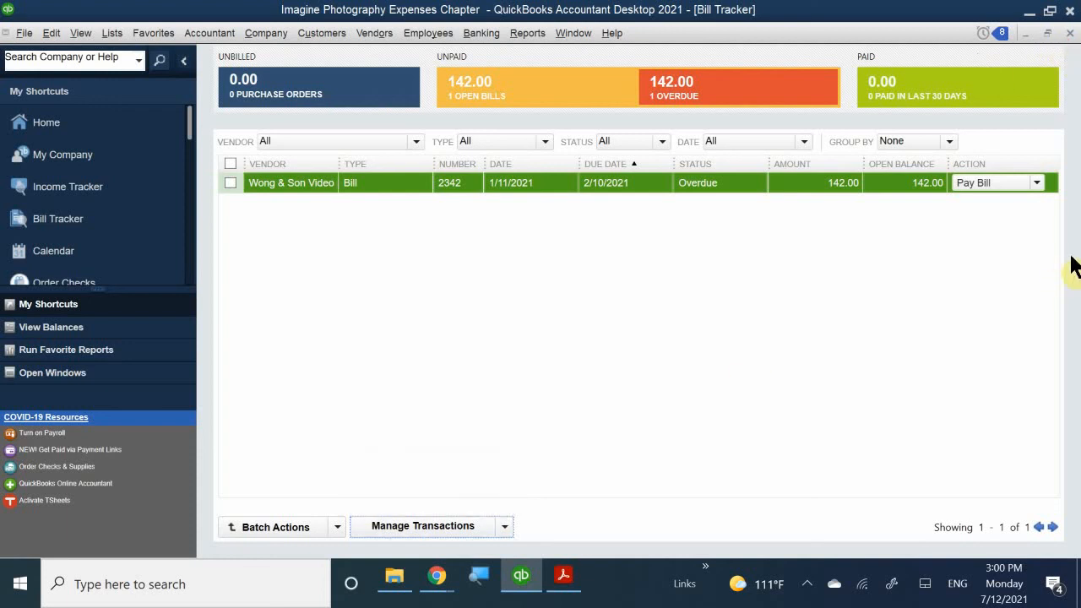
{"action": "left_click", "coordinate": [1066, 31]}
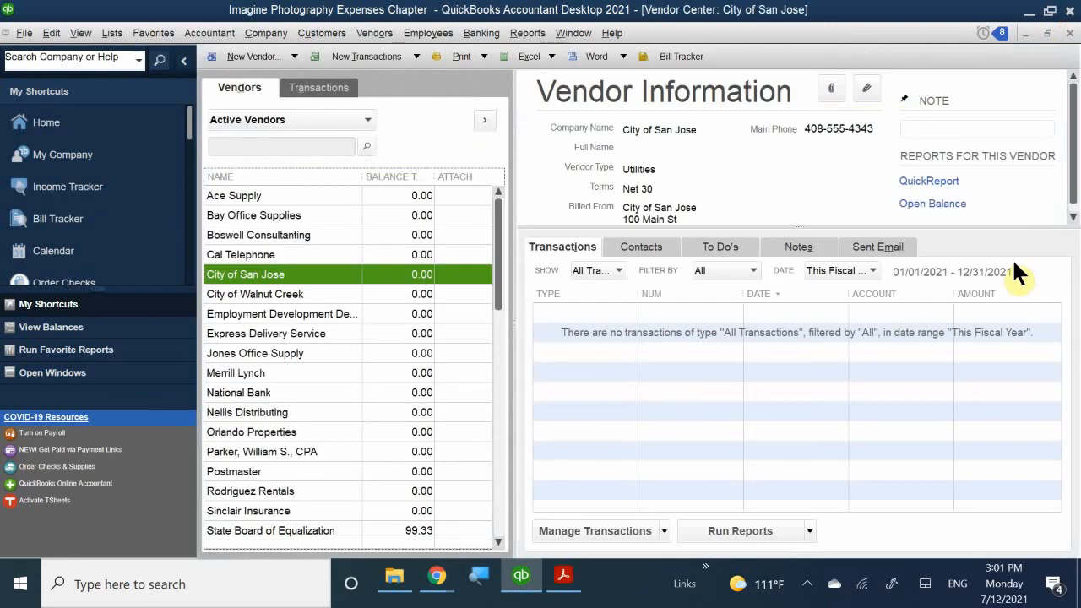
{"action": "left_click", "coordinate": [1068, 32]}
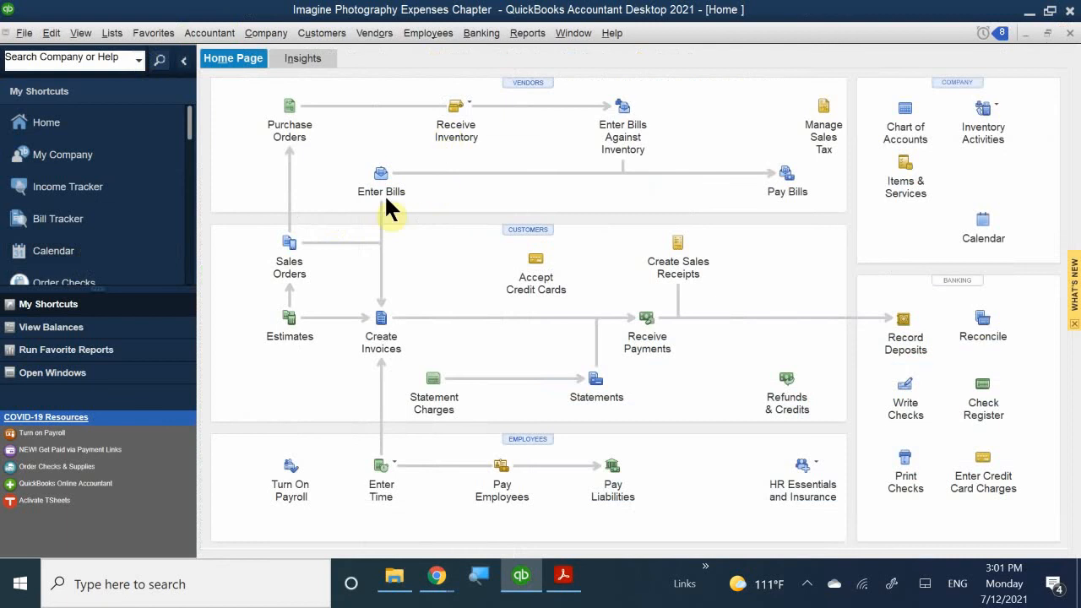
{"action": "left_click", "coordinate": [377, 176]}
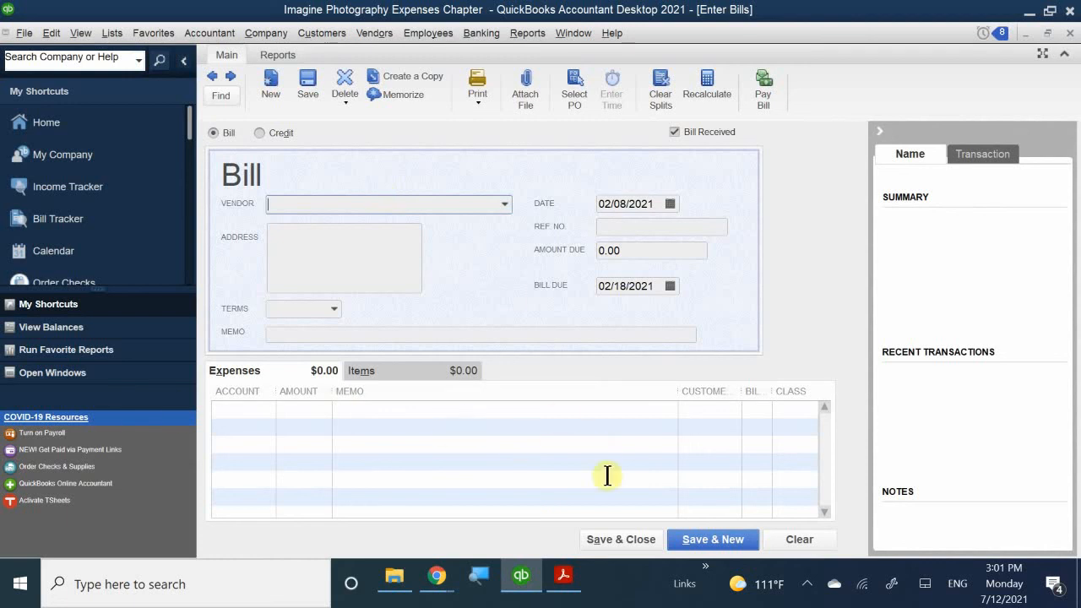
- In the textbook PDF, scroll through Steps 2–14 to Figure 4-27's completed Ace Supply bill on page 18
{"action": "left_click", "coordinate": [563, 575]}
{"action": "scroll", "coordinate": [545, 422], "scroll_direction": "down", "scroll_amount": 4}
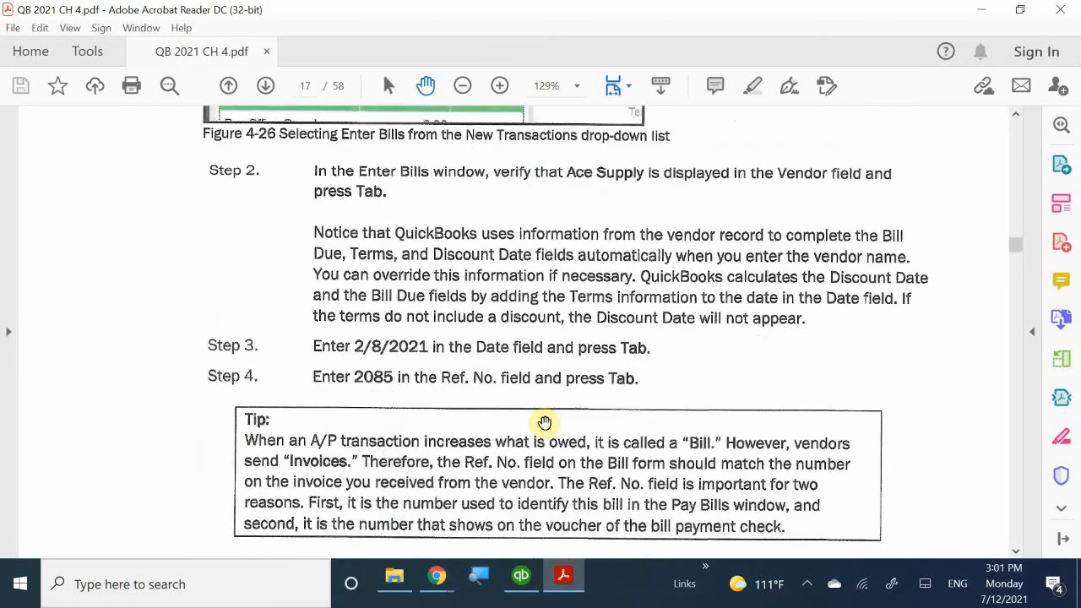
{"action": "scroll", "coordinate": [557, 428], "scroll_direction": "down", "scroll_amount": 10}
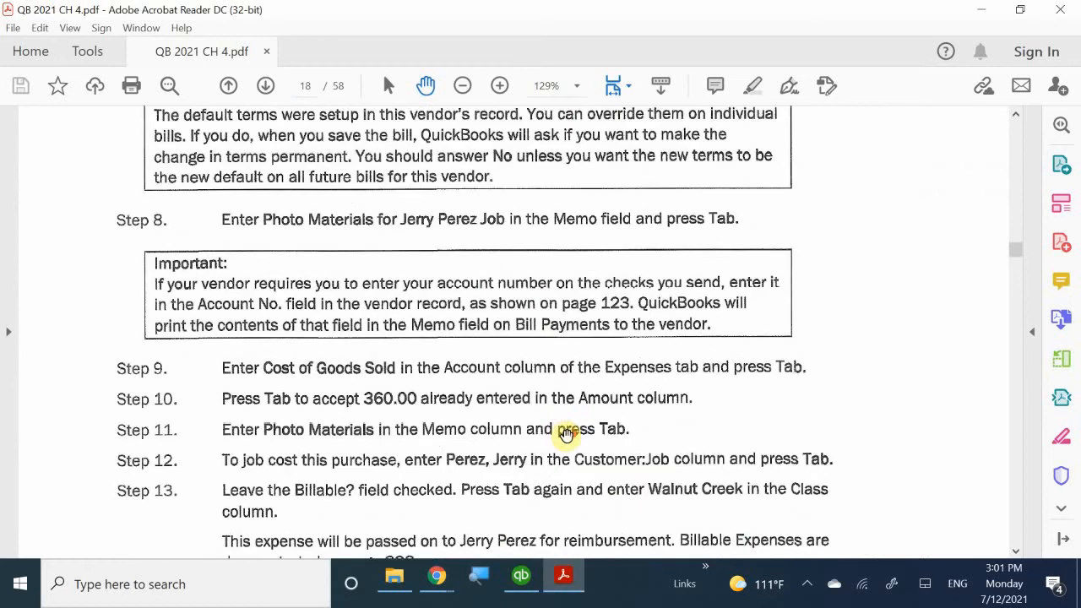
{"action": "scroll", "coordinate": [566, 432], "scroll_direction": "down", "scroll_amount": 5}
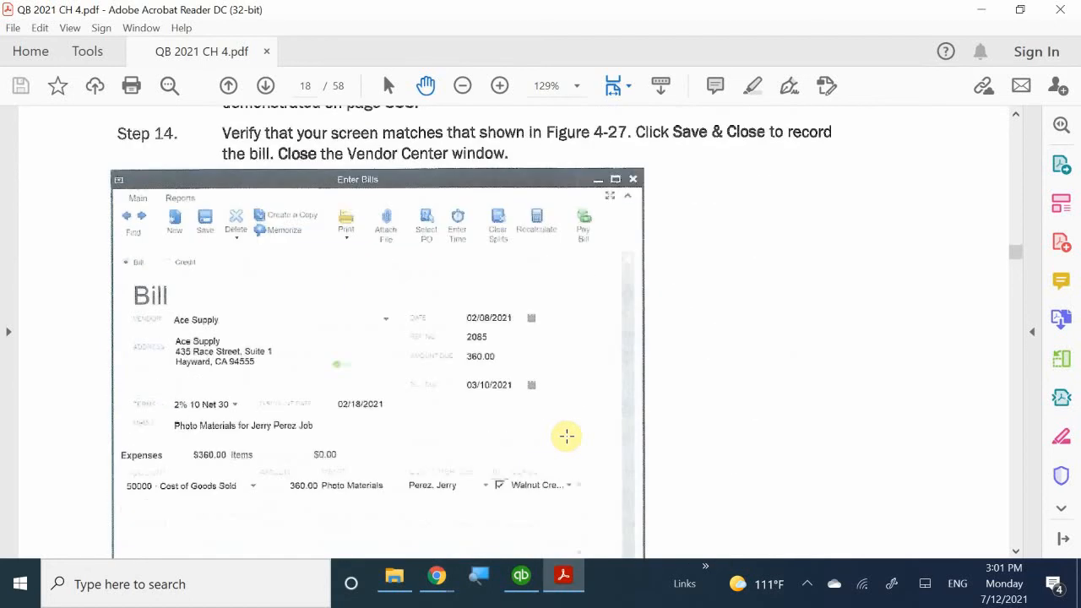
{"action": "scroll", "coordinate": [566, 436], "scroll_direction": "up", "scroll_amount": 8}
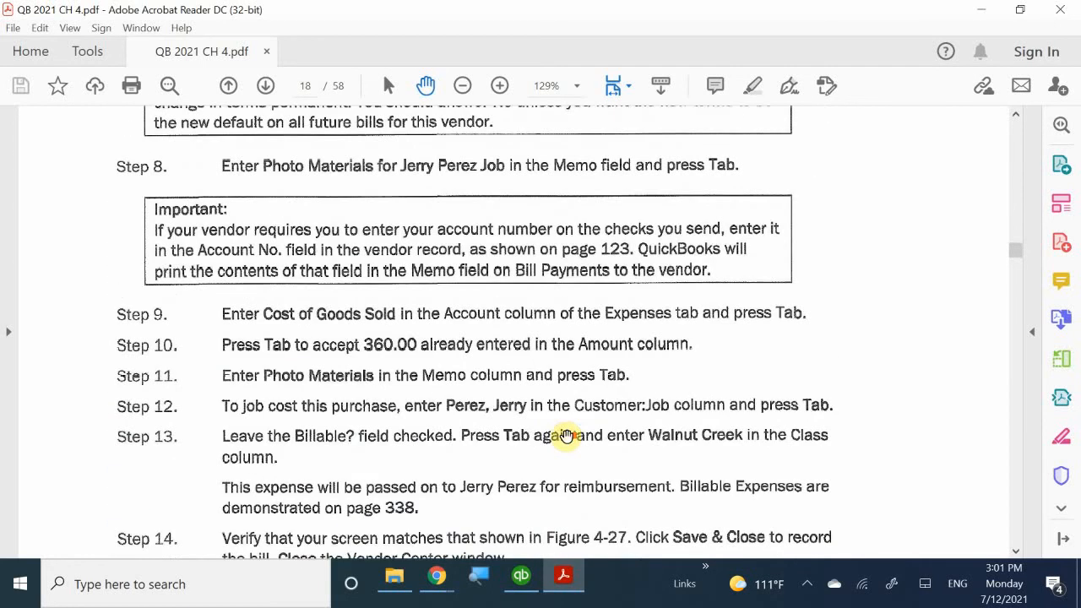
{"action": "scroll", "coordinate": [566, 436], "scroll_direction": "up", "scroll_amount": 5}
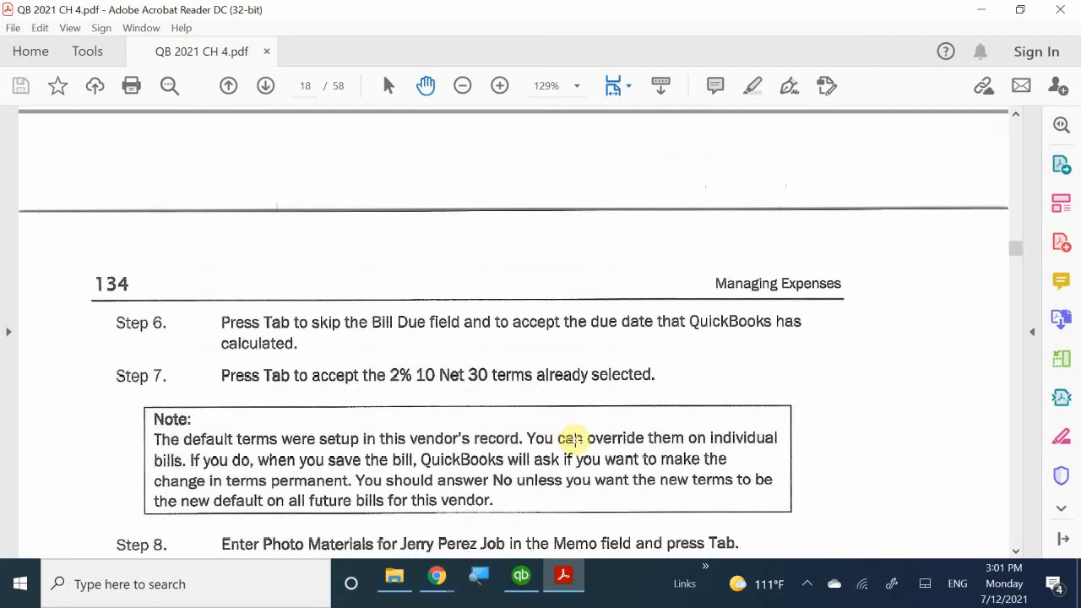
{"action": "scroll", "coordinate": [588, 463], "scroll_direction": "down", "scroll_amount": 8}
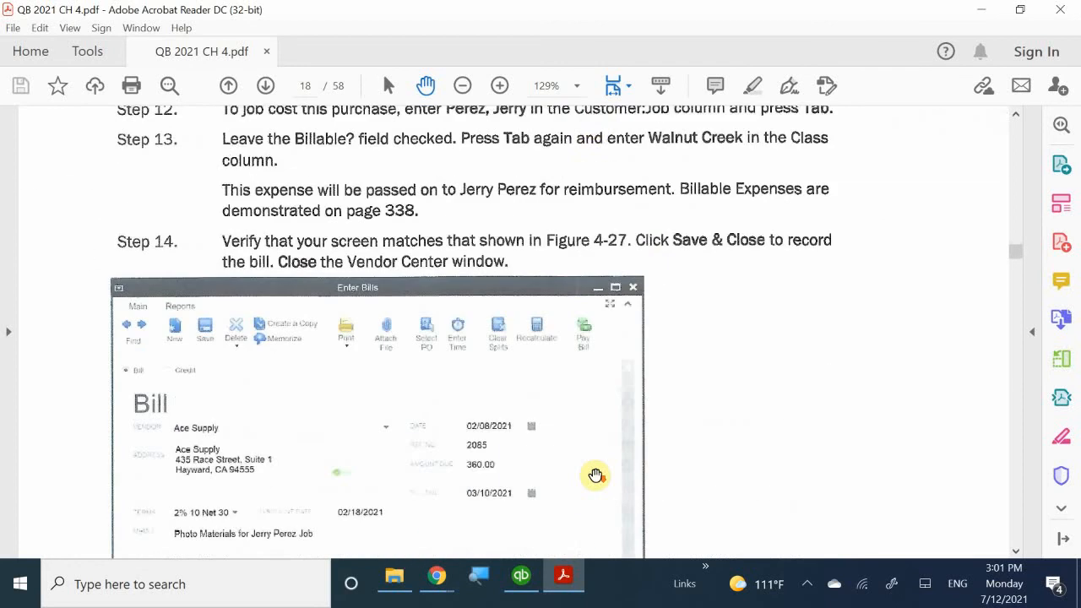
{"action": "scroll", "coordinate": [595, 476], "scroll_direction": "down", "scroll_amount": 1}
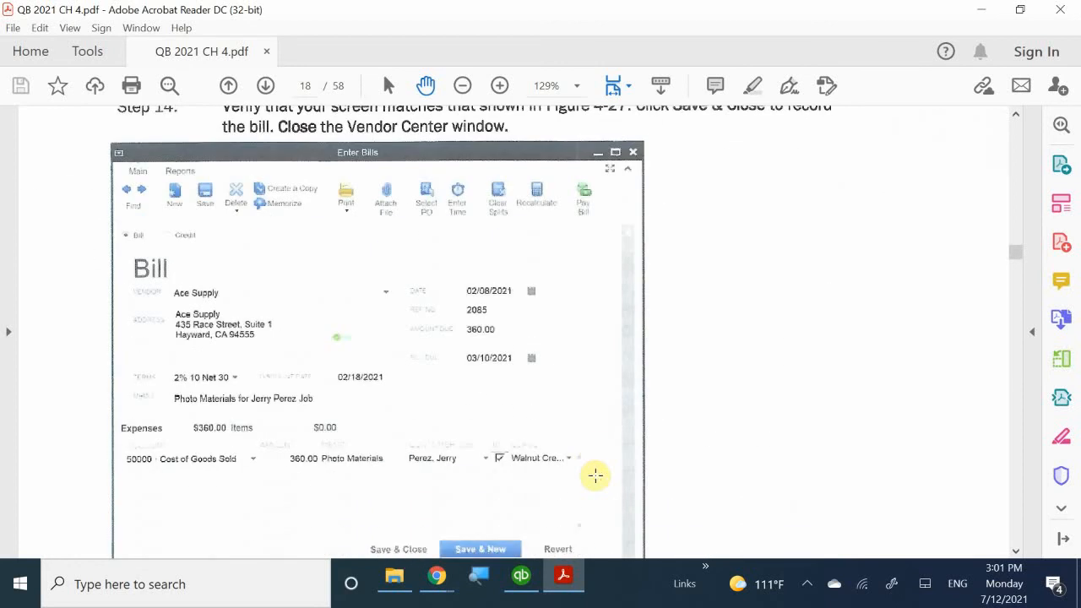
{"action": "scroll", "coordinate": [596, 475], "scroll_direction": "down", "scroll_amount": 1}
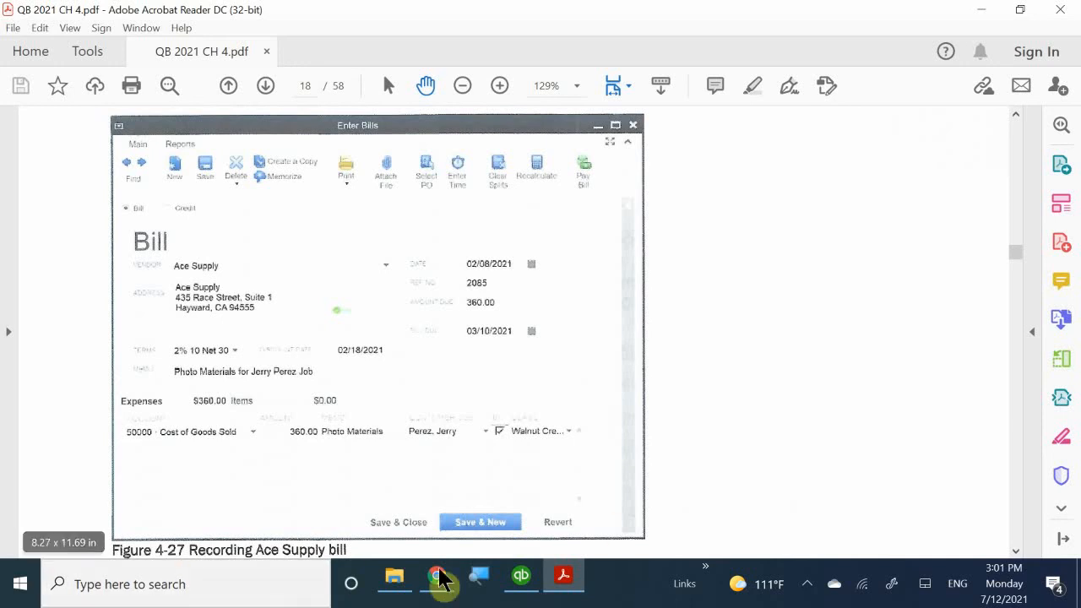
- Back in Enter Bills, choose Ace Supply as the bill's vendor
{"action": "left_click", "coordinate": [561, 577]}
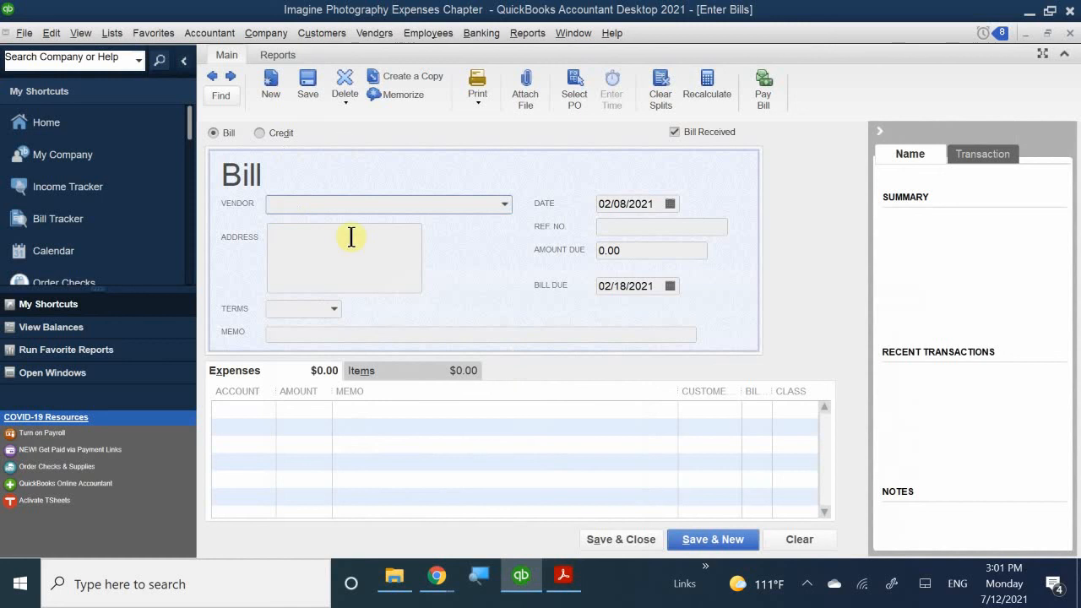
{"action": "left_click", "coordinate": [338, 200]}
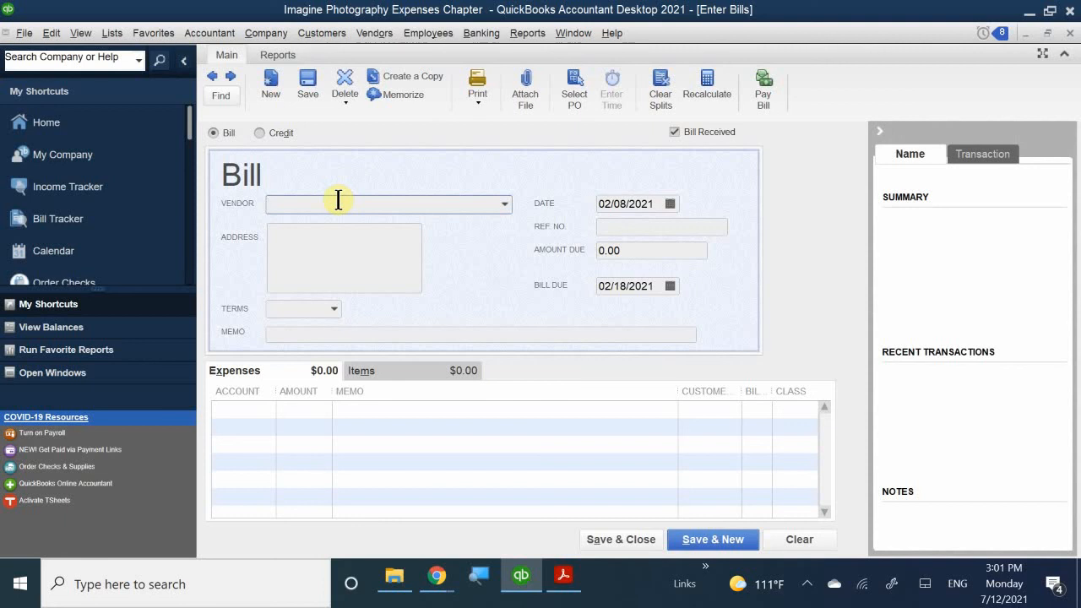
{"action": "type", "text": "Ace Supply"}
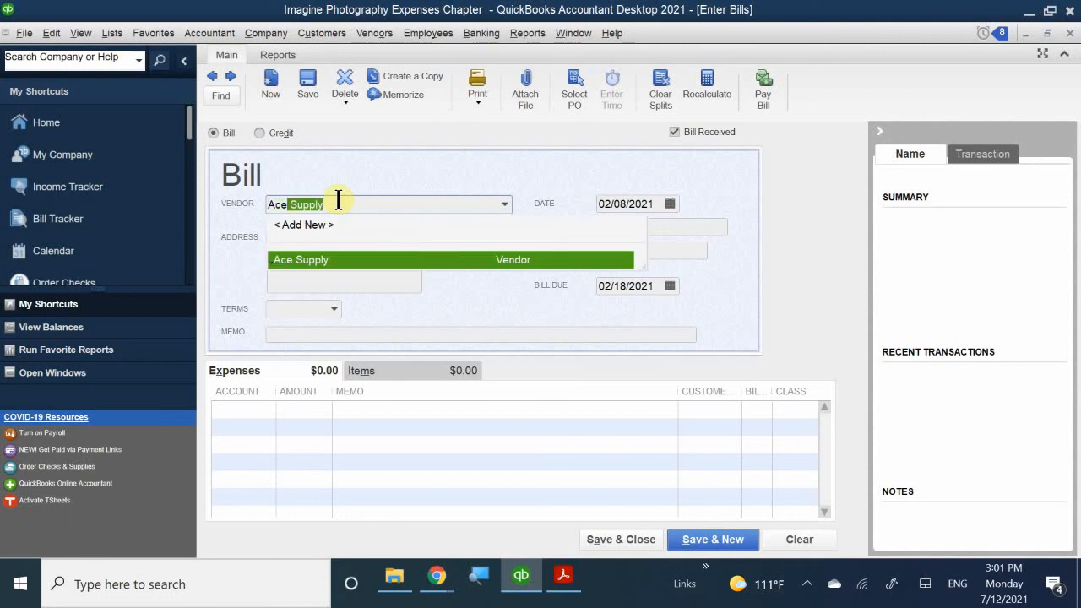
{"action": "left_click", "coordinate": [339, 259]}
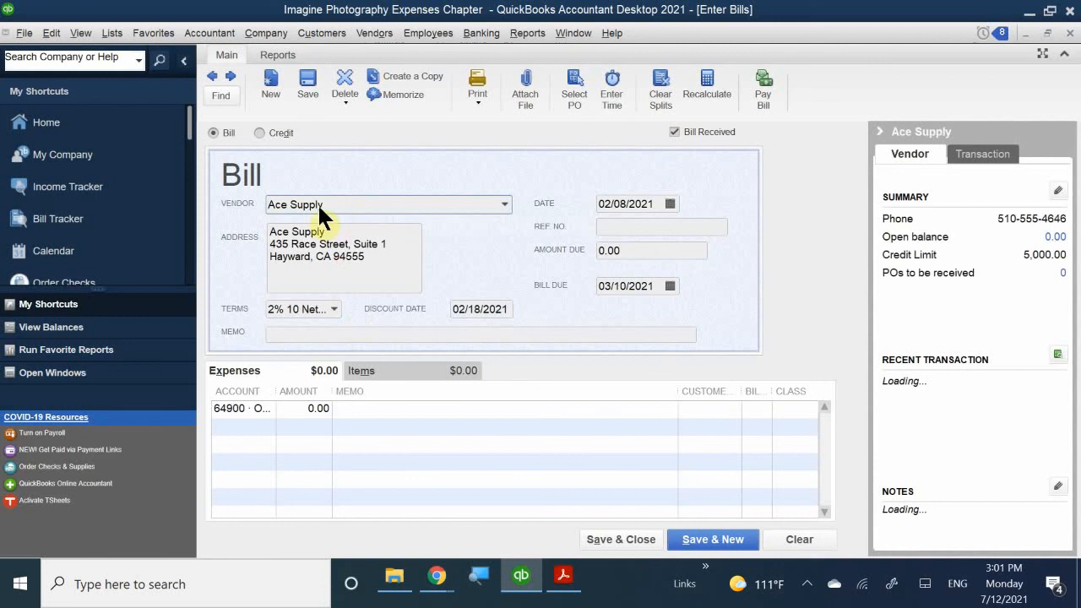
{"action": "left_click_drag", "start_coordinate": [376, 267], "coordinate": [251, 229]}
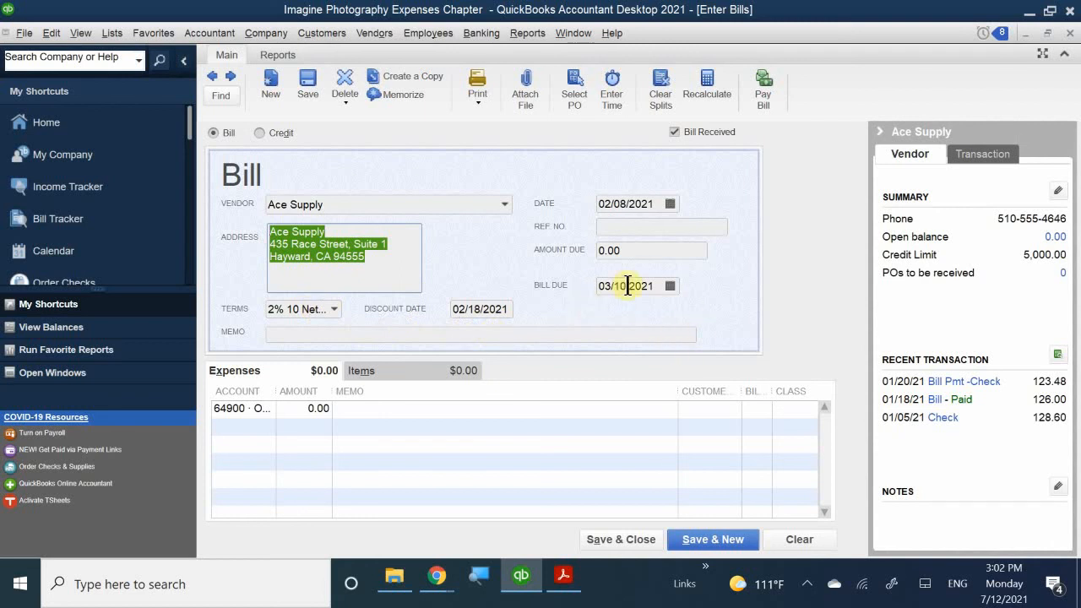
- Enter reference number 2085 and amount due 360, correcting the mistyped 380
{"action": "left_click", "coordinate": [634, 228]}
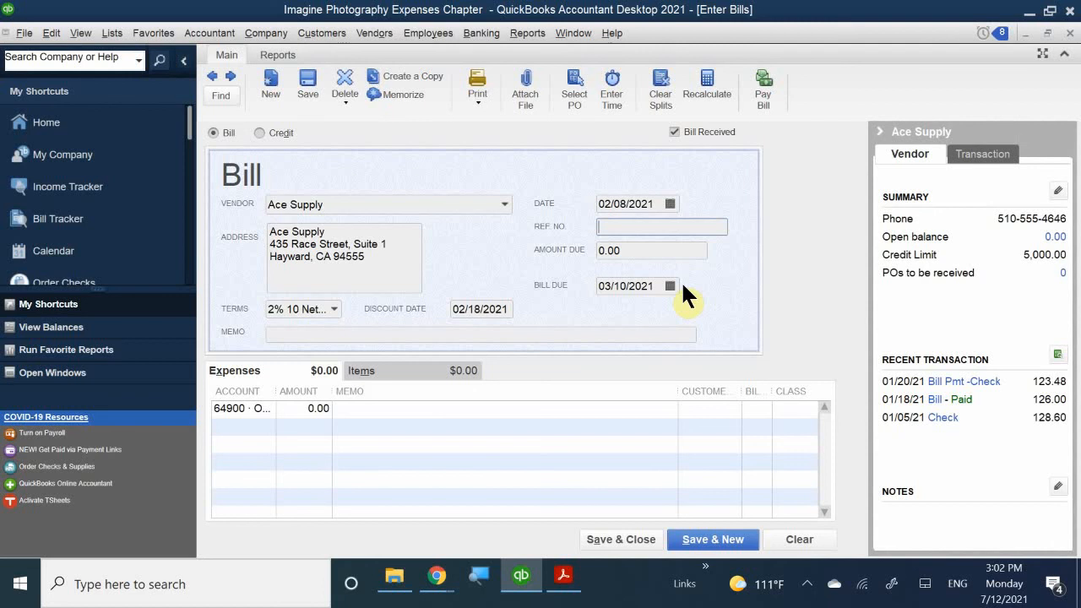
{"action": "type", "text": "2085"}
{"action": "left_click", "coordinate": [640, 251]}
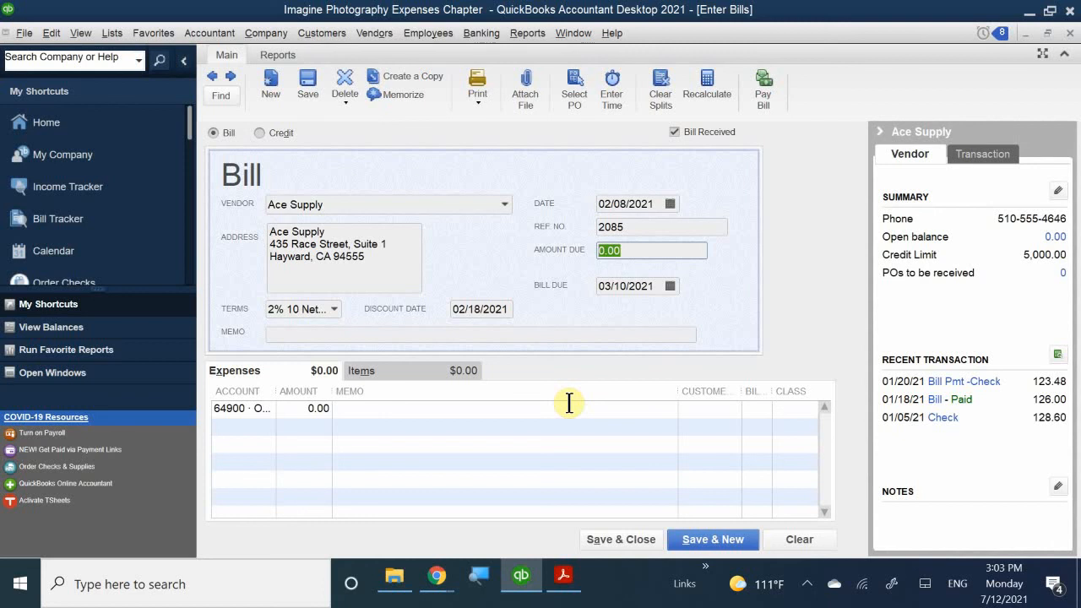
{"action": "type", "text": "380"}
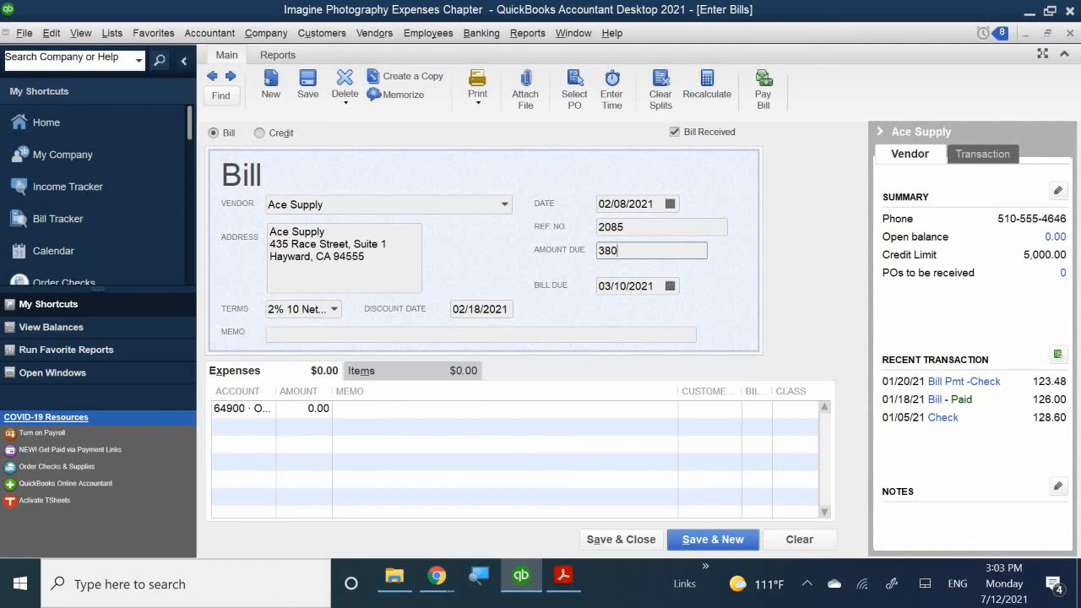
{"action": "key", "text": "BackSpace"}
{"action": "key", "text": "BackSpace"}
{"action": "key", "text": "BackSpace"}
{"action": "type", "text": "360"}
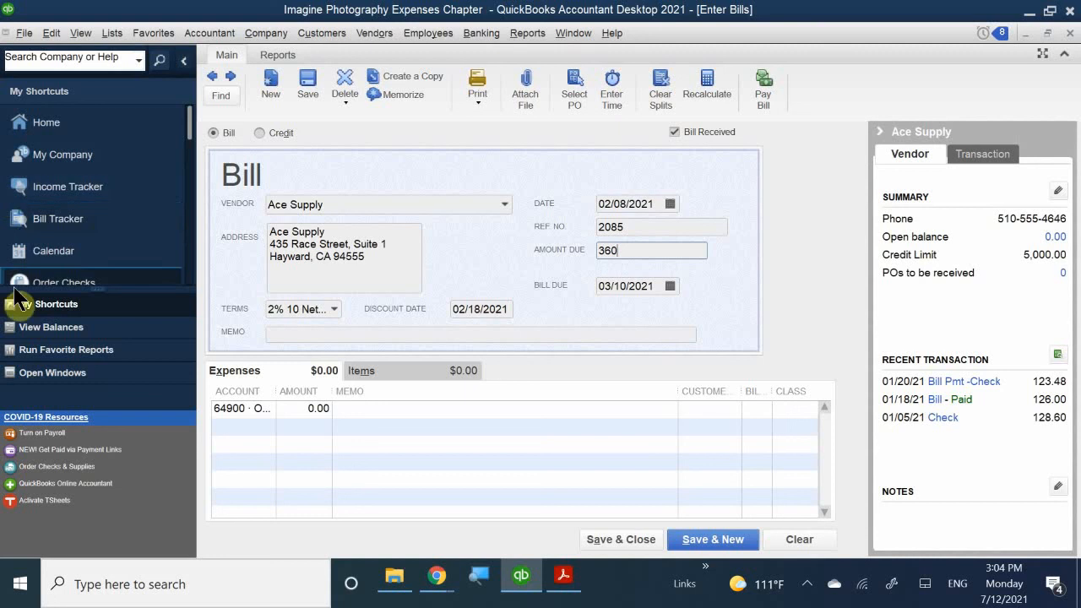
- Commit the 360.00 amount and type a Photo Materials memo naming the customer
{"action": "left_click", "coordinate": [366, 335]}
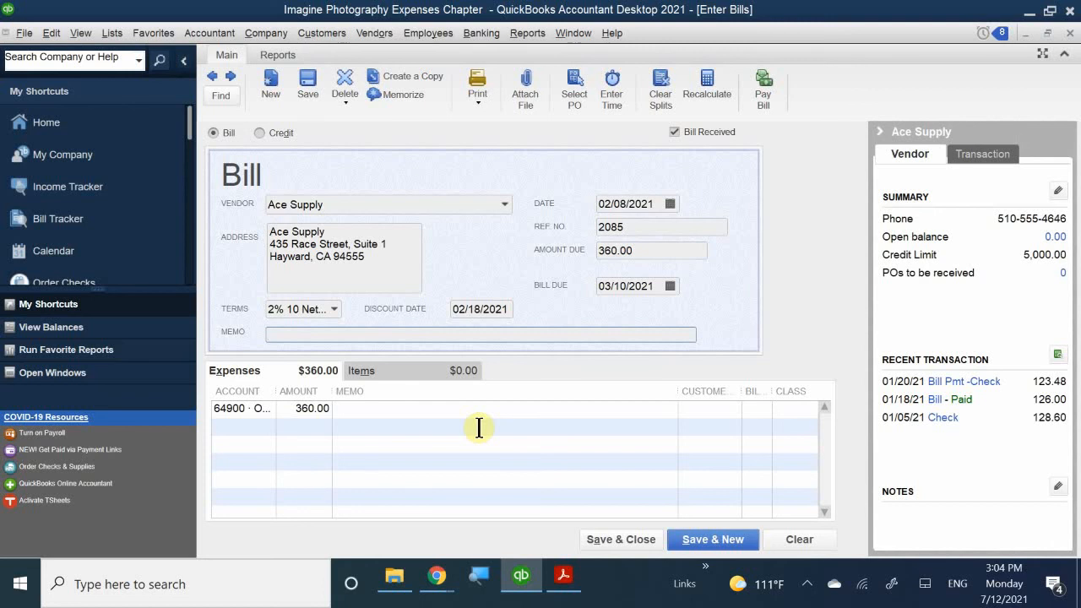
{"action": "type", "text": "Photo Materials for Jr"}
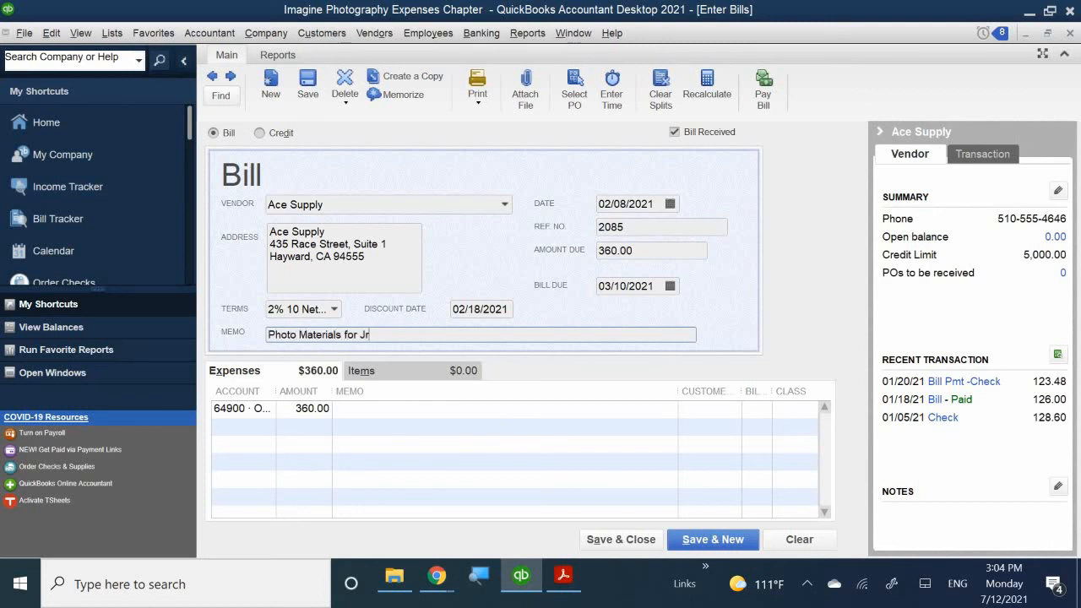
{"action": "key", "text": "BackSpace"}
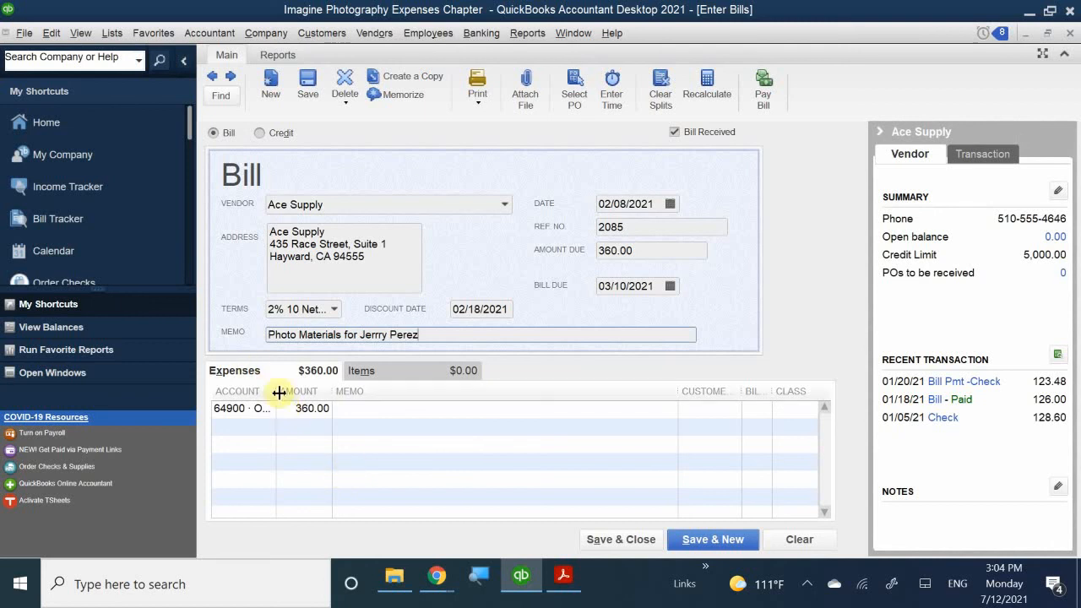
- Widen the Account column and change the expense account to 50000 · Cost of Goods Sold
{"action": "left_click_drag", "start_coordinate": [279, 392], "coordinate": [353, 398]}
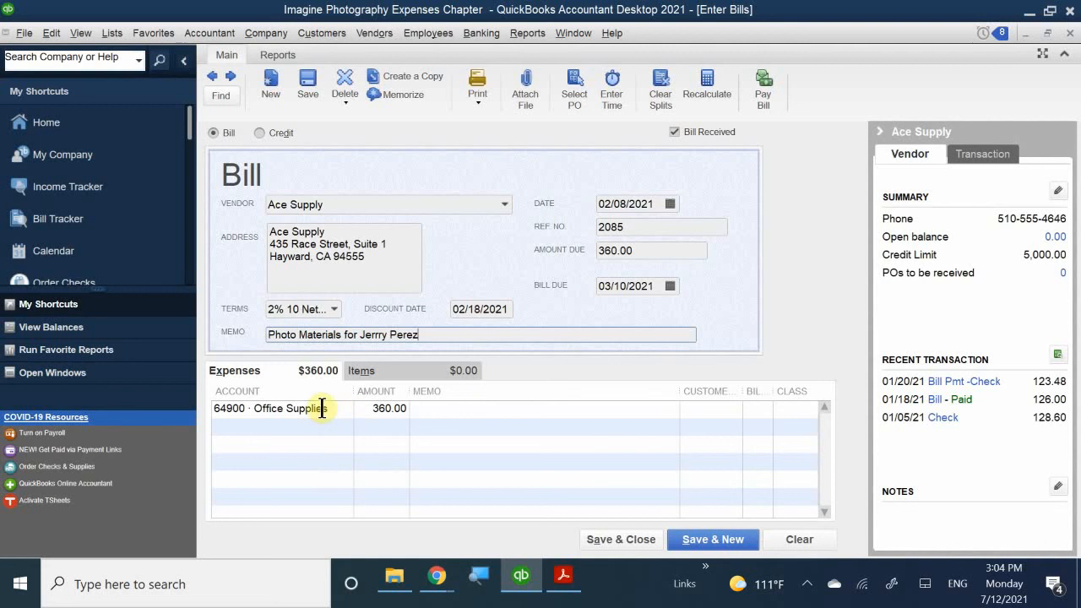
{"action": "left_click", "coordinate": [340, 405]}
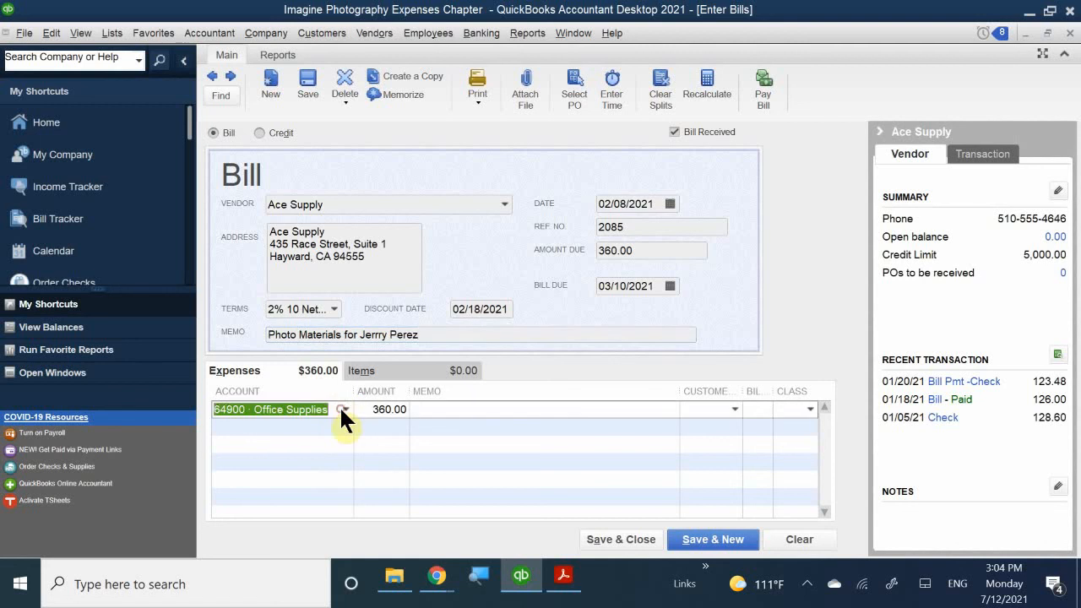
{"action": "left_click", "coordinate": [280, 438]}
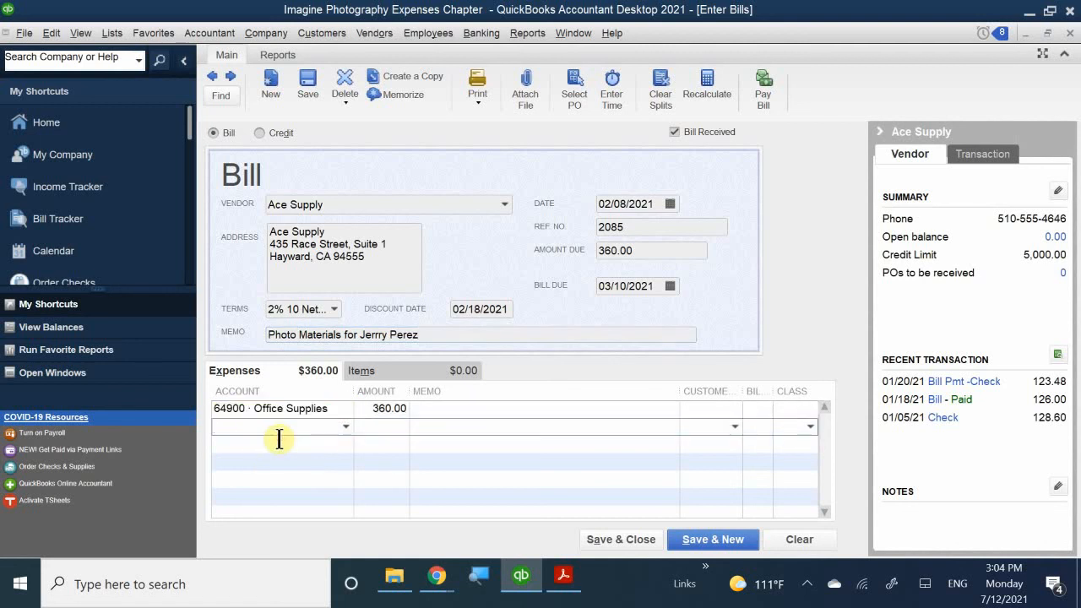
{"action": "left_click", "coordinate": [332, 406]}
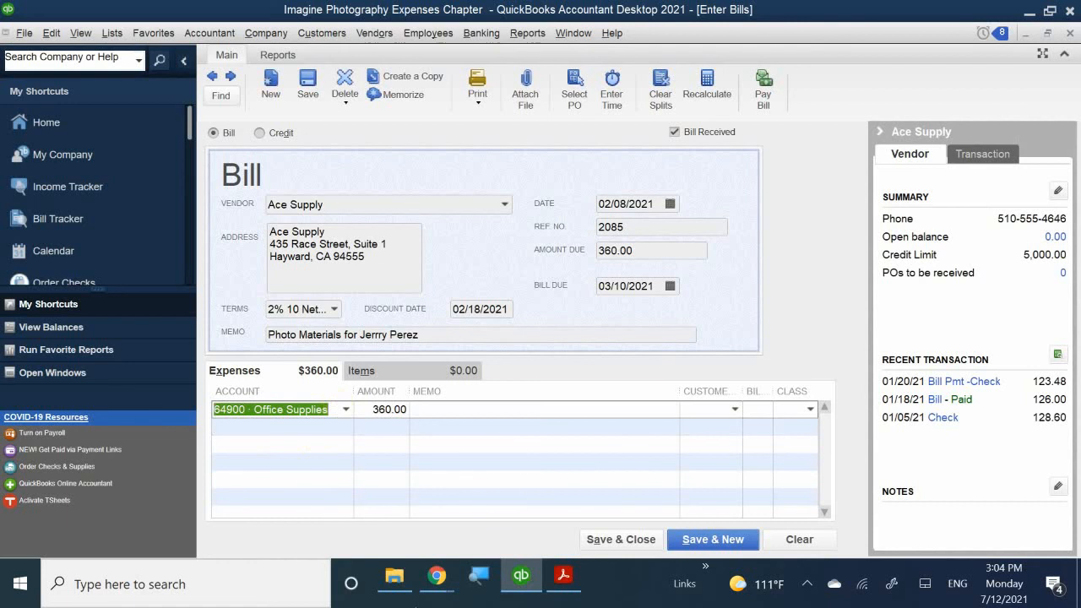
{"action": "type", "text": "Cost of Goods Sold"}
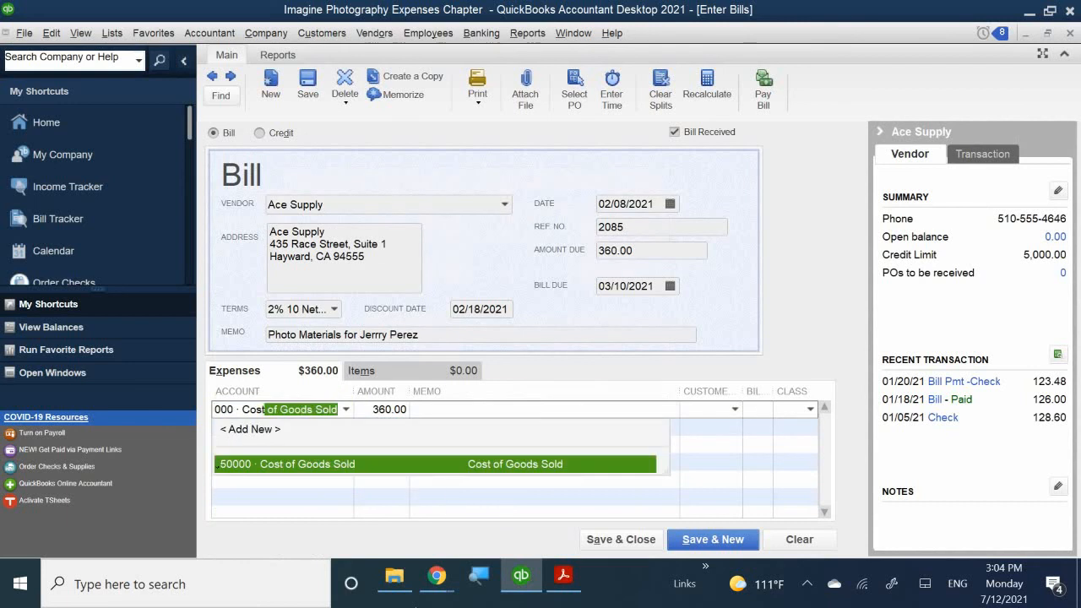
{"action": "left_click", "coordinate": [289, 464]}
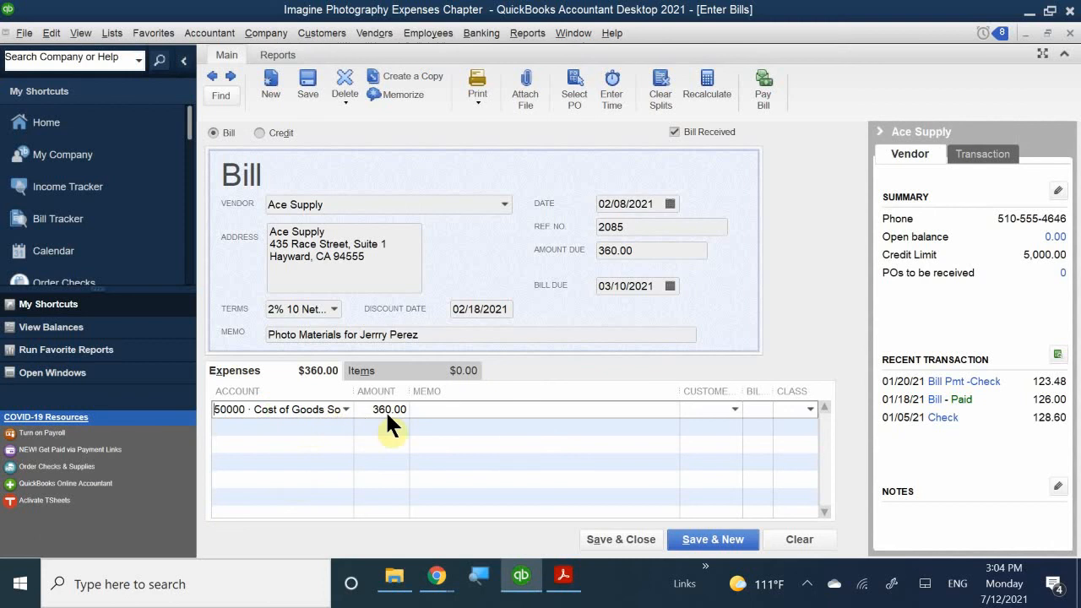
- Copy the bill's photo materials memo into the expense line's Memo
{"action": "left_click", "coordinate": [452, 412]}
{"action": "left_click_drag", "start_coordinate": [435, 335], "coordinate": [241, 313]}
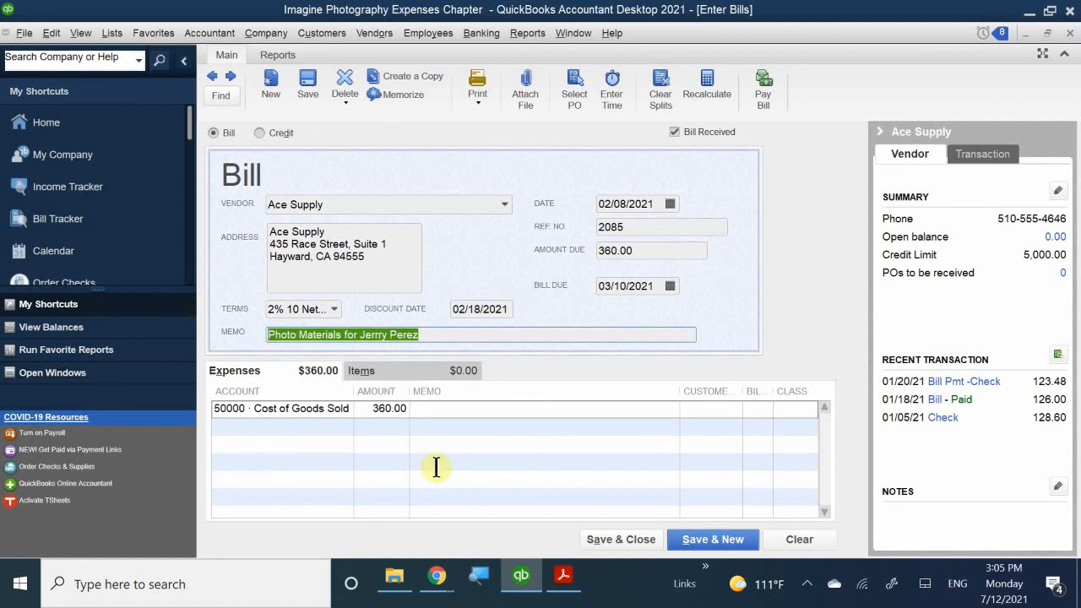
{"action": "left_click", "coordinate": [434, 410]}
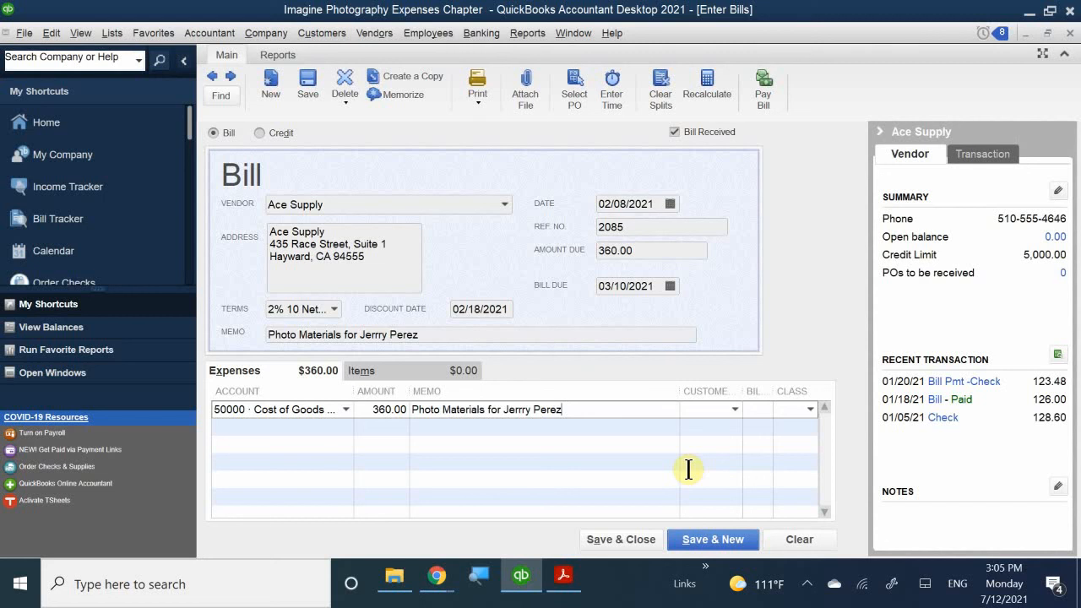
- Assign the expense line to the customer as billable and set its class to Walnut Creek
{"action": "left_click", "coordinate": [700, 409]}
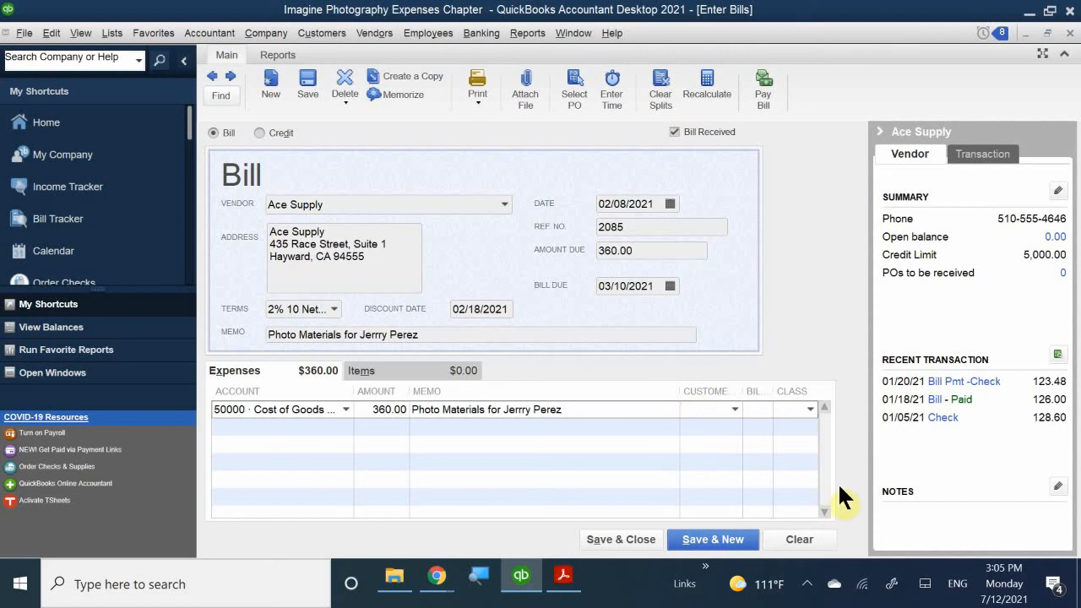
{"action": "type", "text": "jerr"}
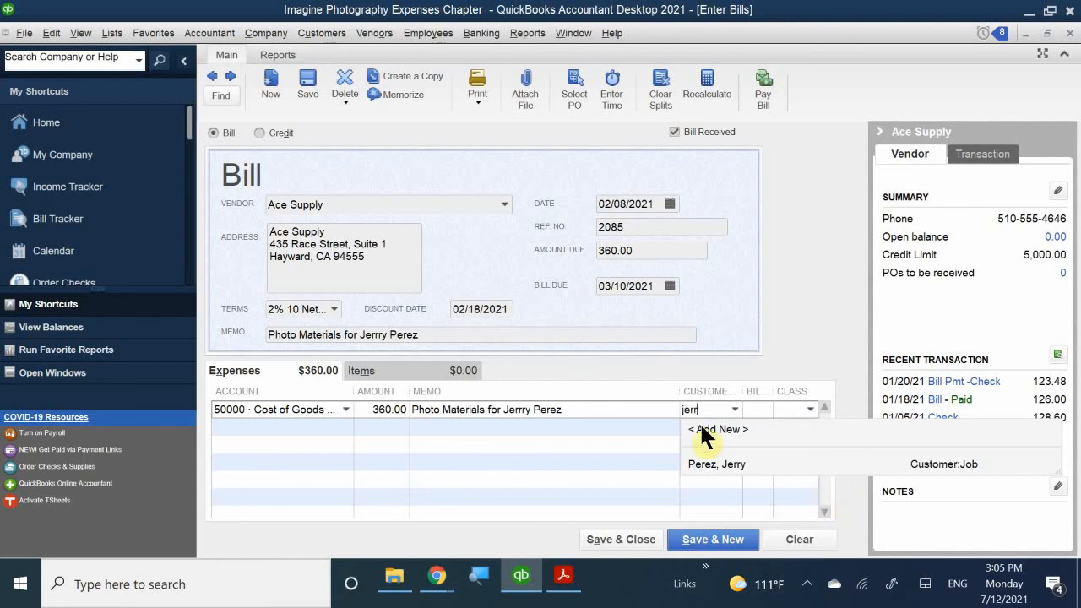
{"action": "left_click", "coordinate": [735, 463]}
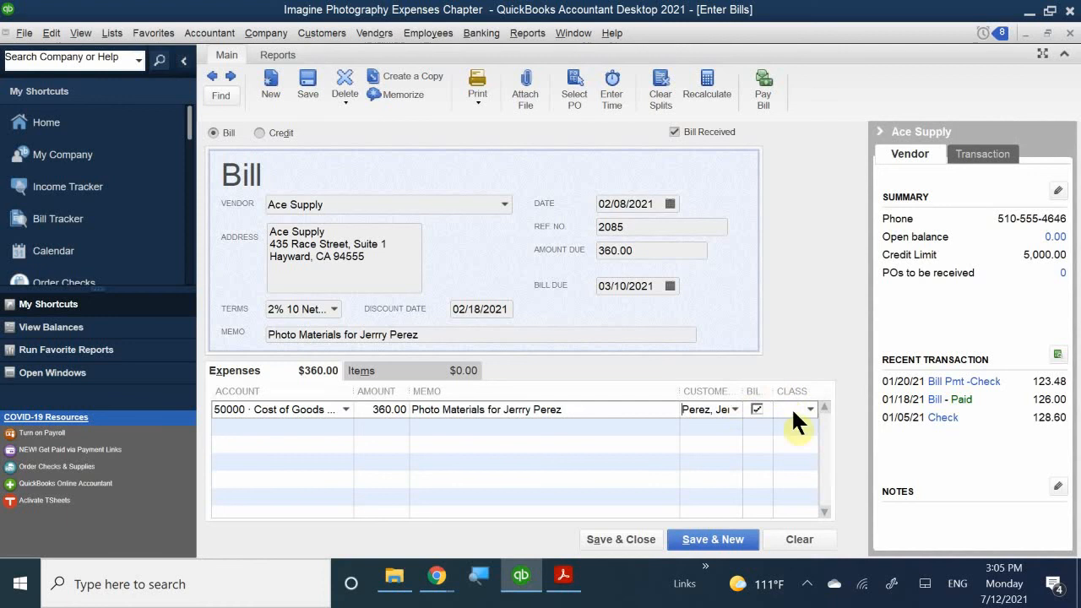
{"action": "left_click", "coordinate": [794, 409]}
{"action": "type", "text": "w"}
{"action": "left_click", "coordinate": [792, 459]}
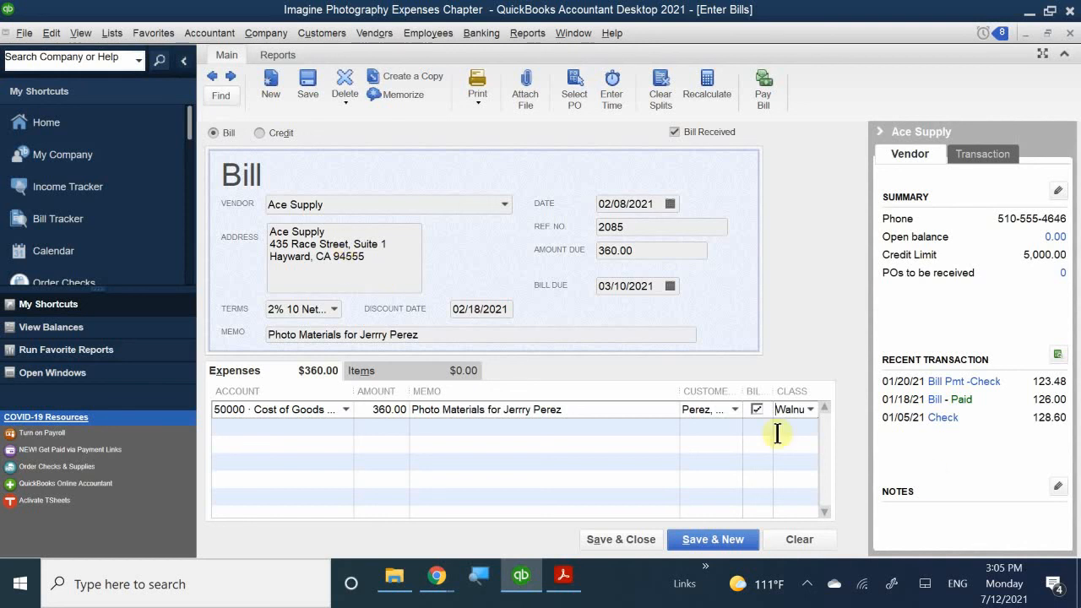
- Save the bill and confirm Bill Tracker lists Ace Supply bill 2085 for 360.00 as overdue
{"action": "left_click", "coordinate": [600, 539]}
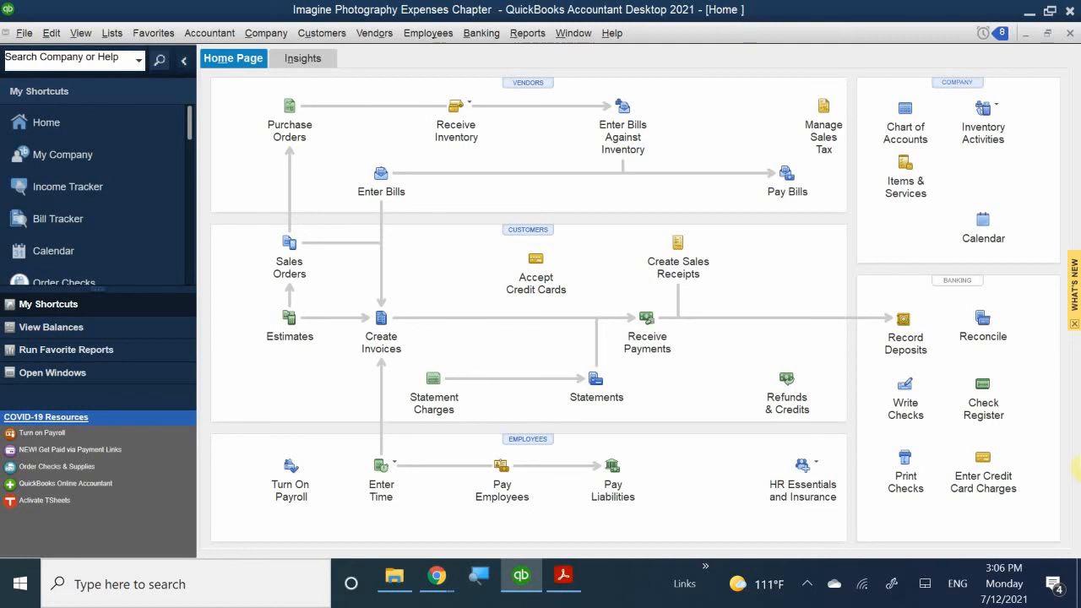
{"action": "left_click", "coordinate": [68, 222]}
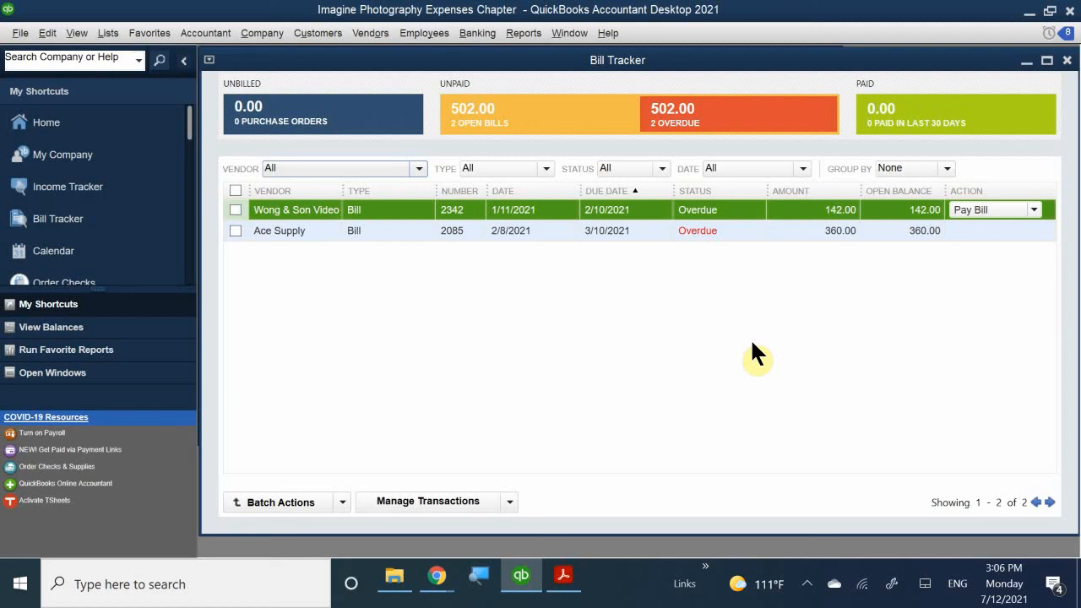
- Open the Reports menu over the Bill Tracker
{"action": "left_click", "coordinate": [526, 34]}
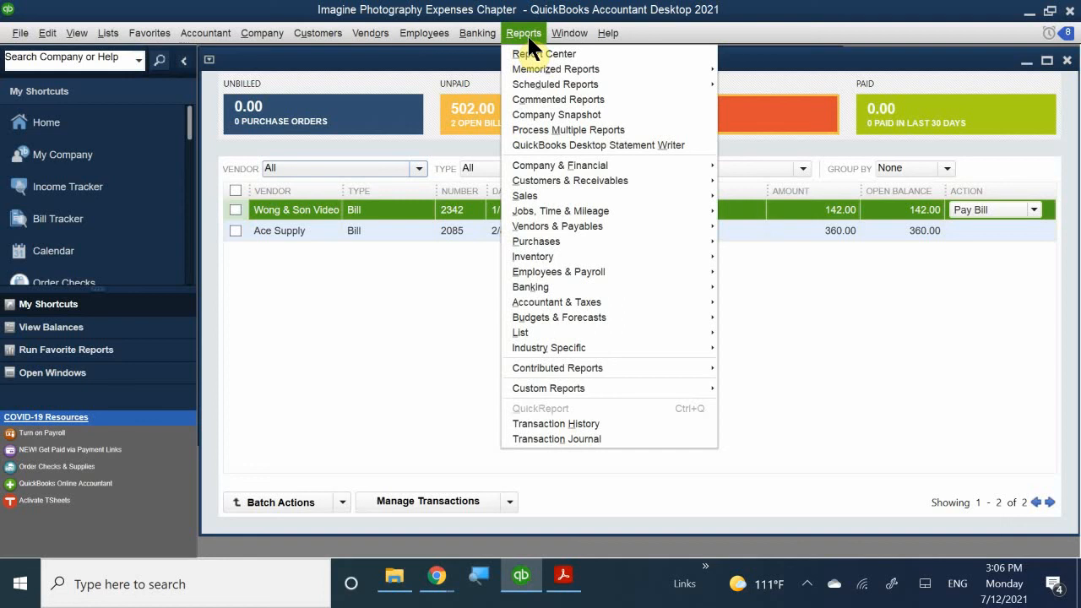
- View the Unpaid Bills Detail report for All dates (502.00 total), then close it without memorizing
{"action": "mouse_move", "coordinate": [588, 224]}
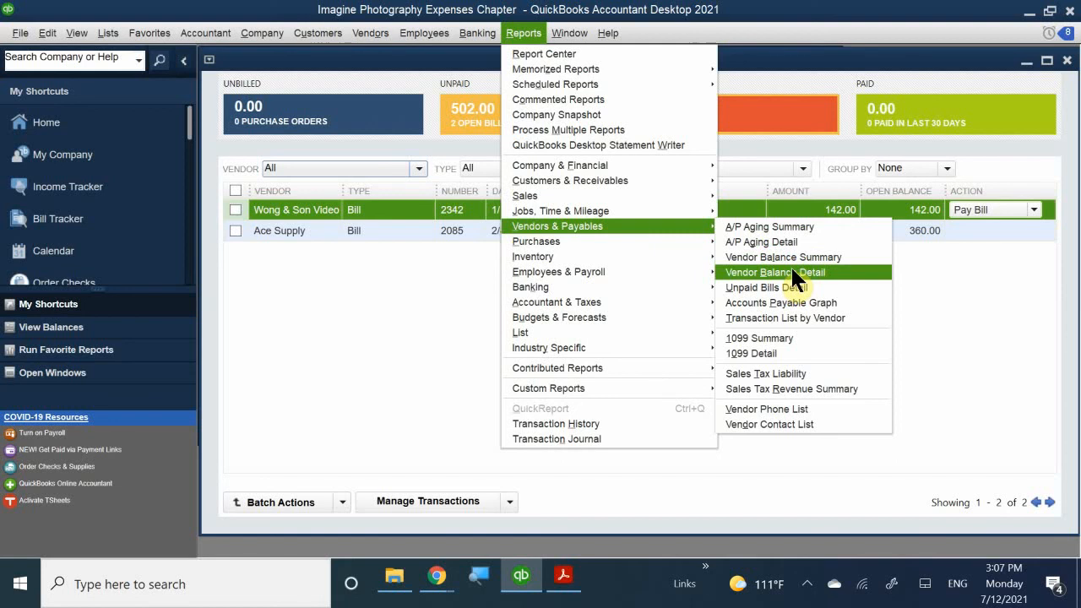
{"action": "left_click", "coordinate": [772, 287]}
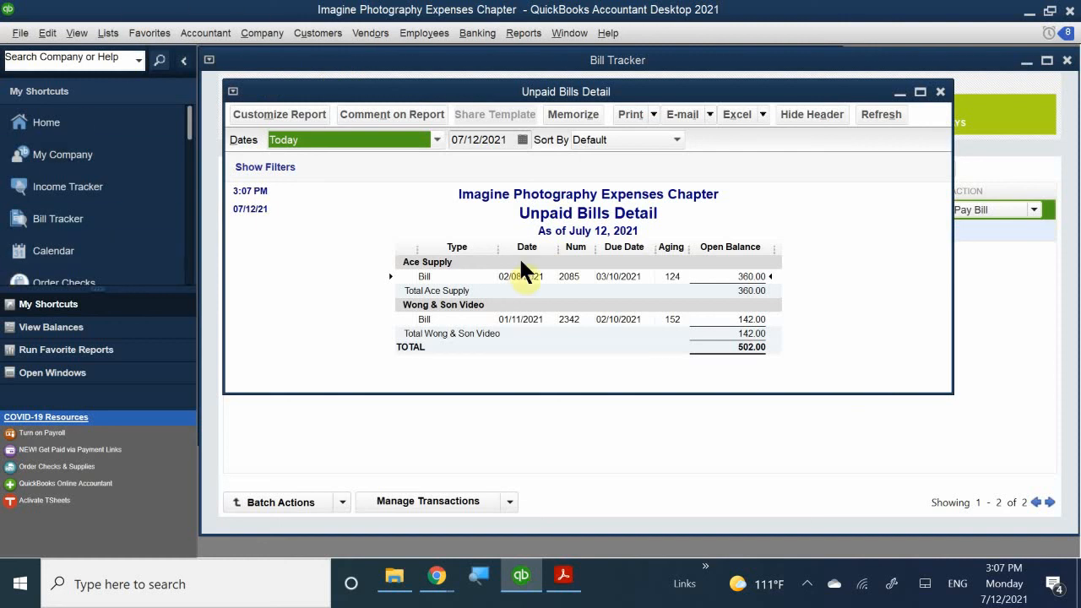
{"action": "left_click", "coordinate": [334, 140]}
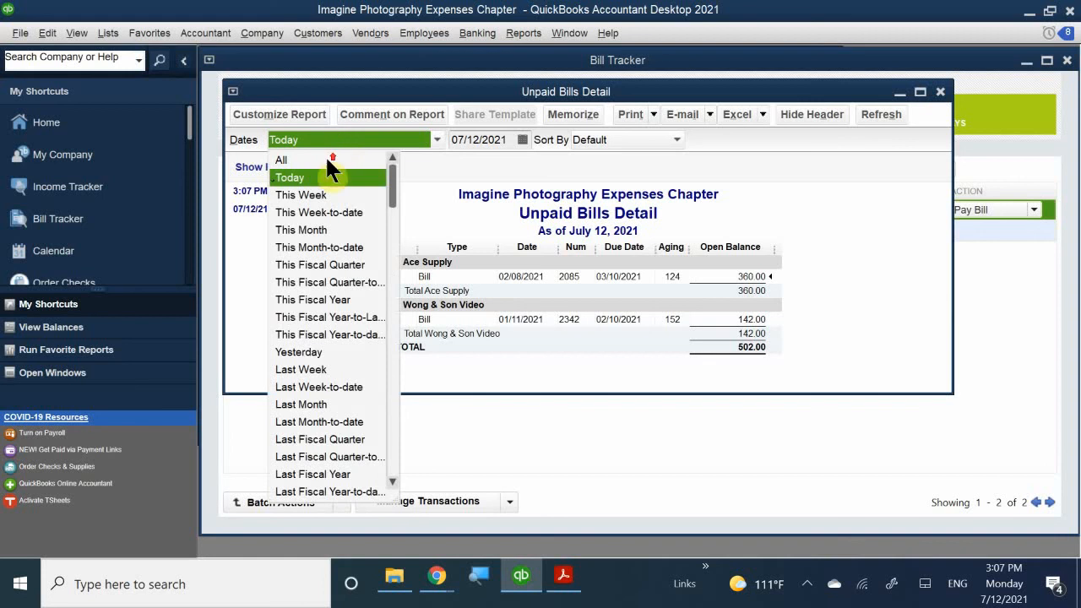
{"action": "left_click", "coordinate": [318, 159]}
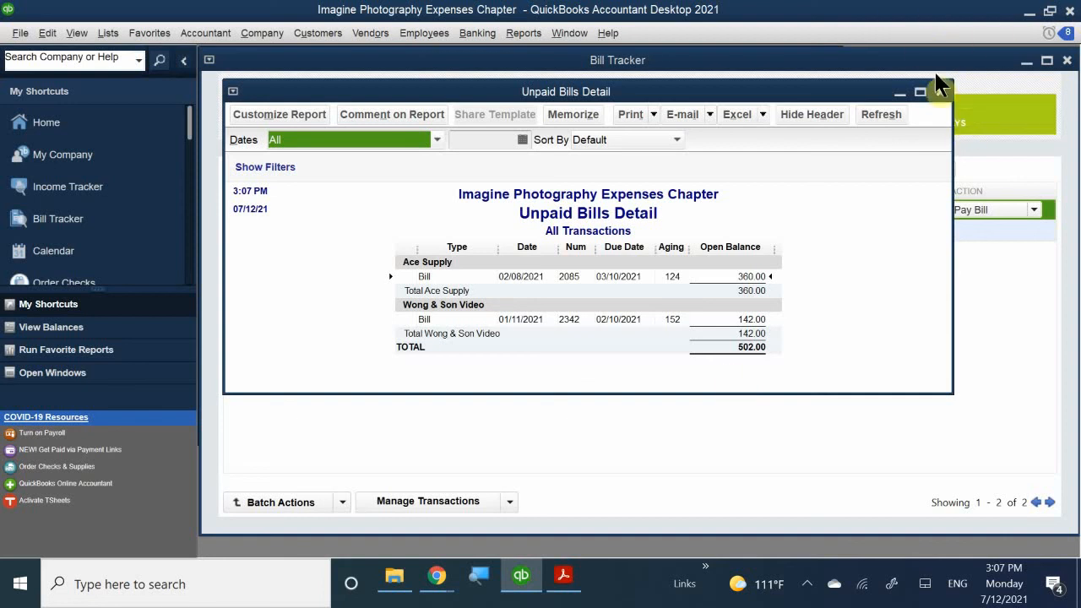
{"action": "left_click", "coordinate": [941, 91]}
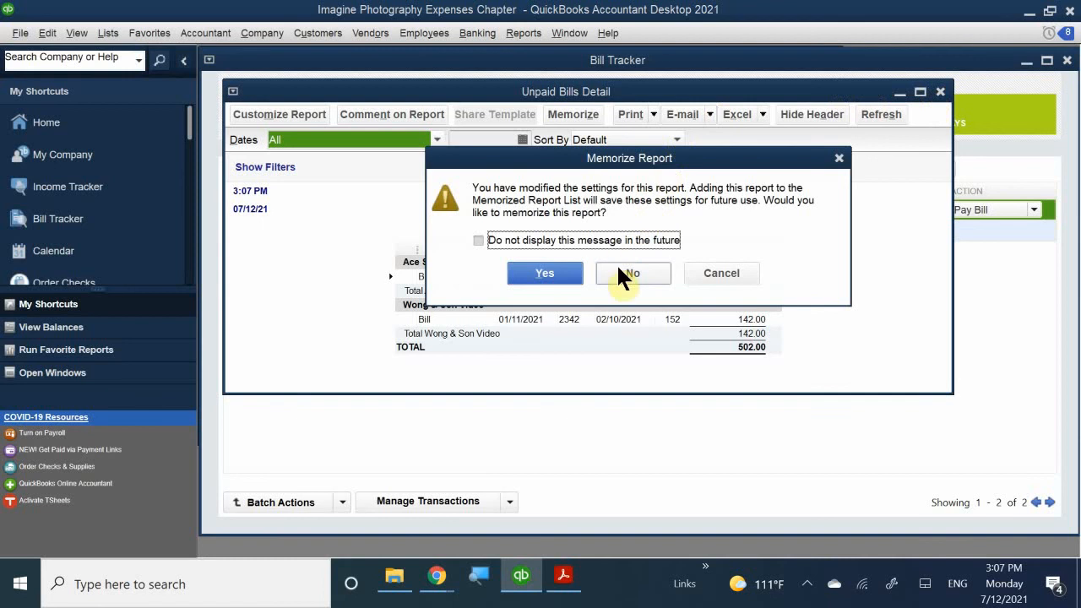
{"action": "left_click", "coordinate": [625, 271]}
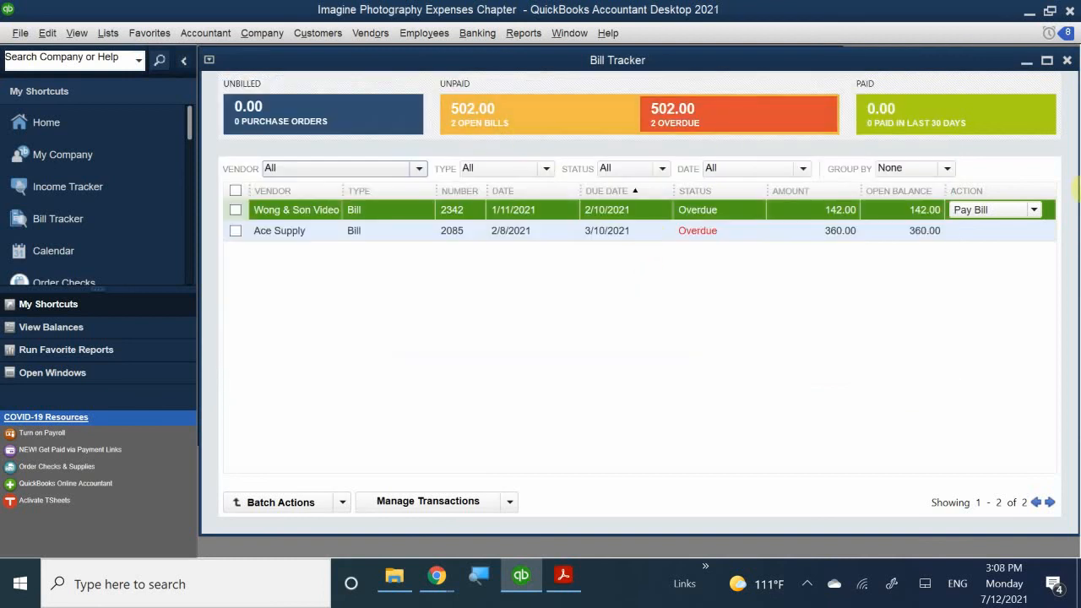
- Close Bill Tracker and open a maximized Vendor Center showing Ace Supply's bill 2085 and 360.00 balance
{"action": "left_click", "coordinate": [1067, 61]}
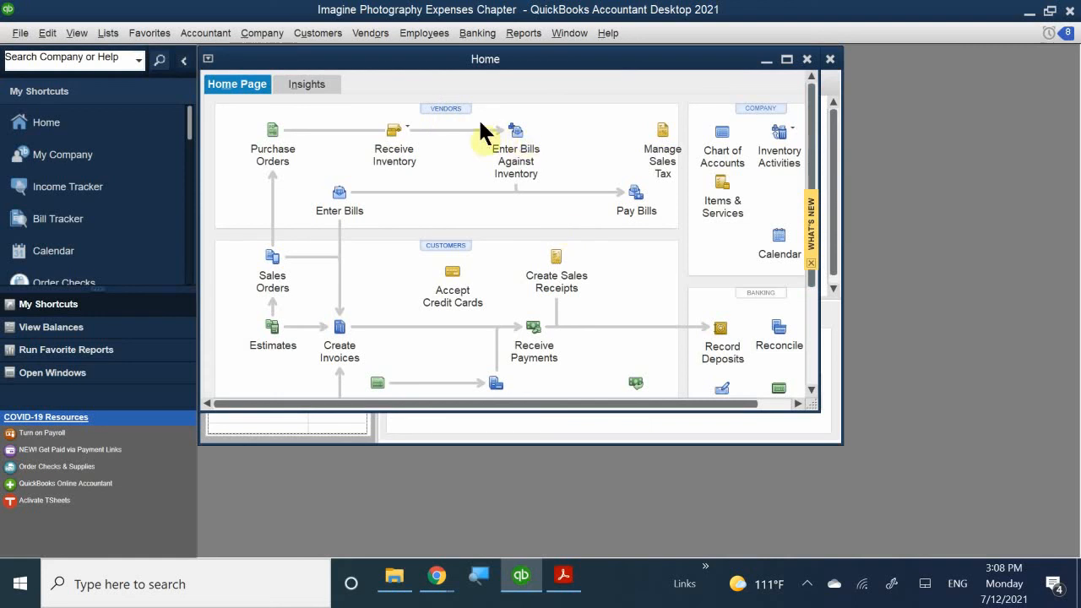
{"action": "left_click", "coordinate": [462, 102]}
{"action": "left_click", "coordinate": [447, 104]}
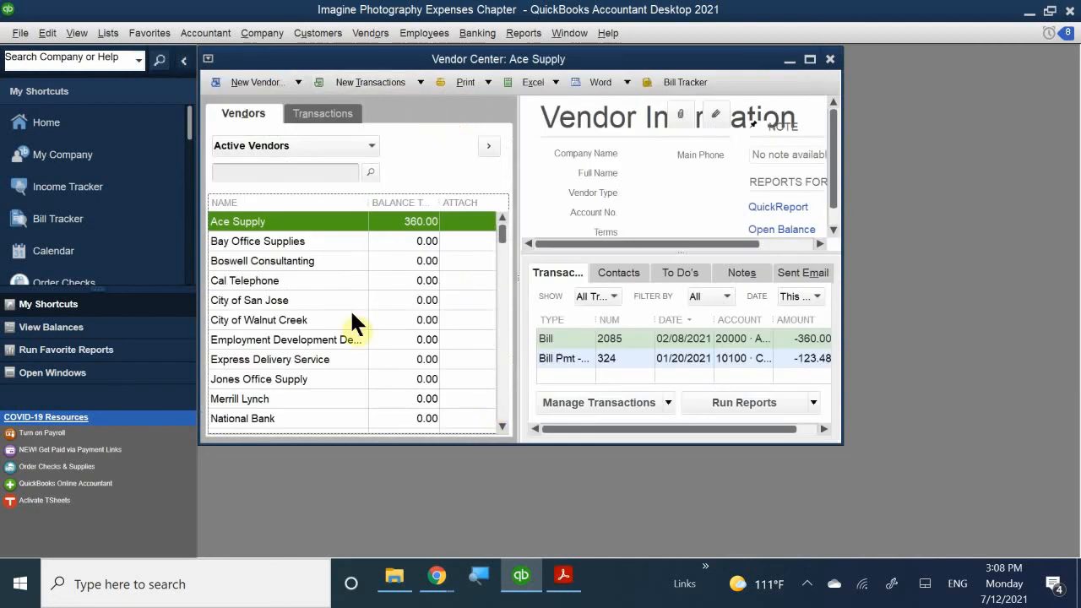
{"action": "double_click", "coordinate": [545, 56]}
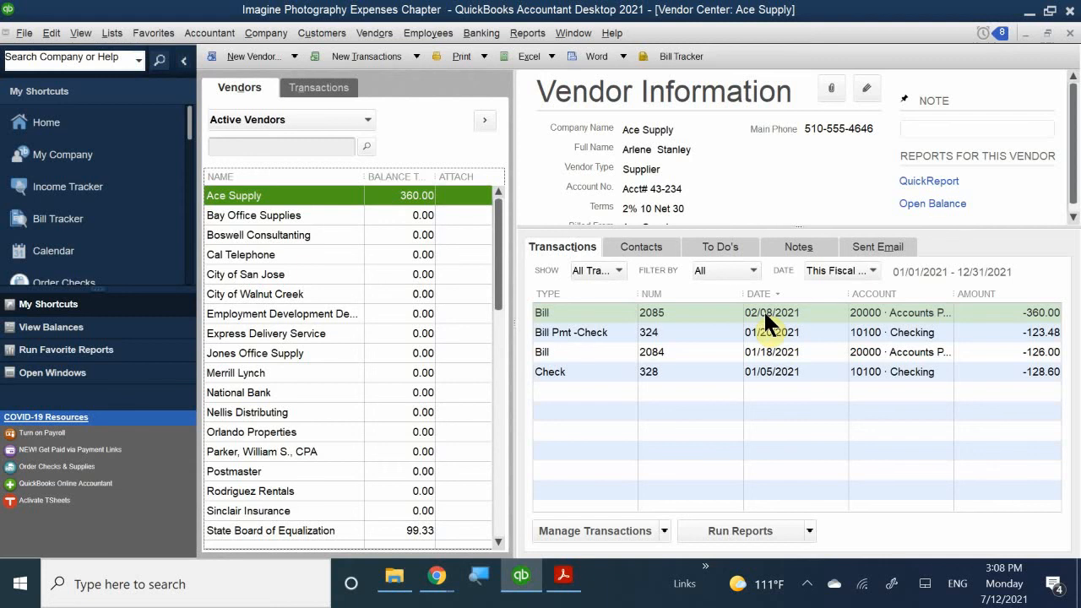
{"action": "double_click", "coordinate": [565, 313]}
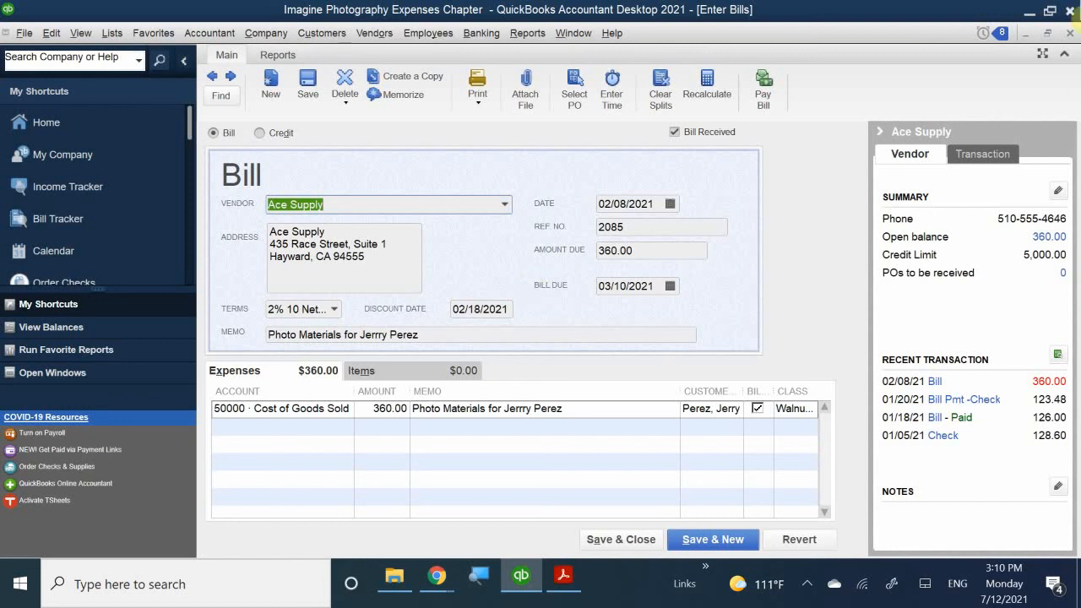
{"action": "left_click", "coordinate": [1071, 33]}
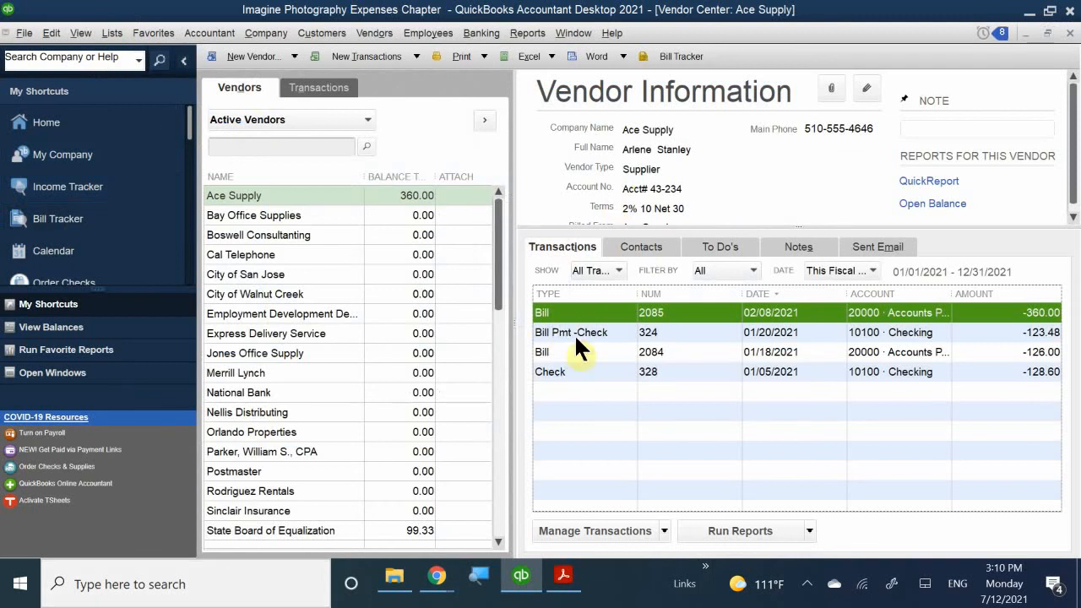
- Reopen Ace Supply's bill 2085 (360.00, dated 02/08/2021) from the Vendor Center transactions list
{"action": "double_click", "coordinate": [551, 312]}
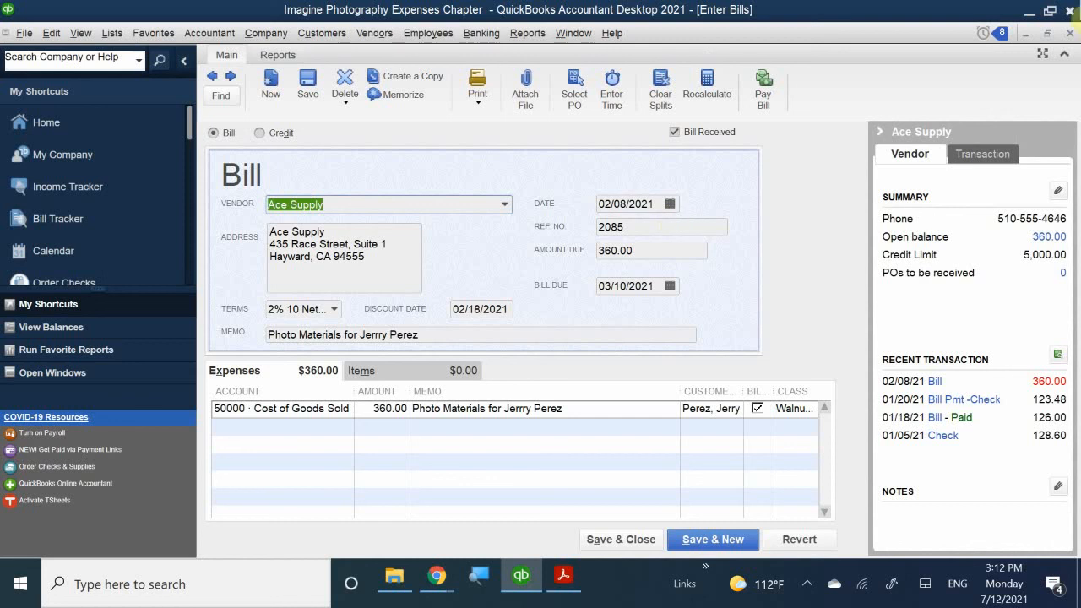
- Close bill 2085 and review Ace Supply's transaction list, showing the 360.00 open balance
{"action": "left_click", "coordinate": [1069, 33]}
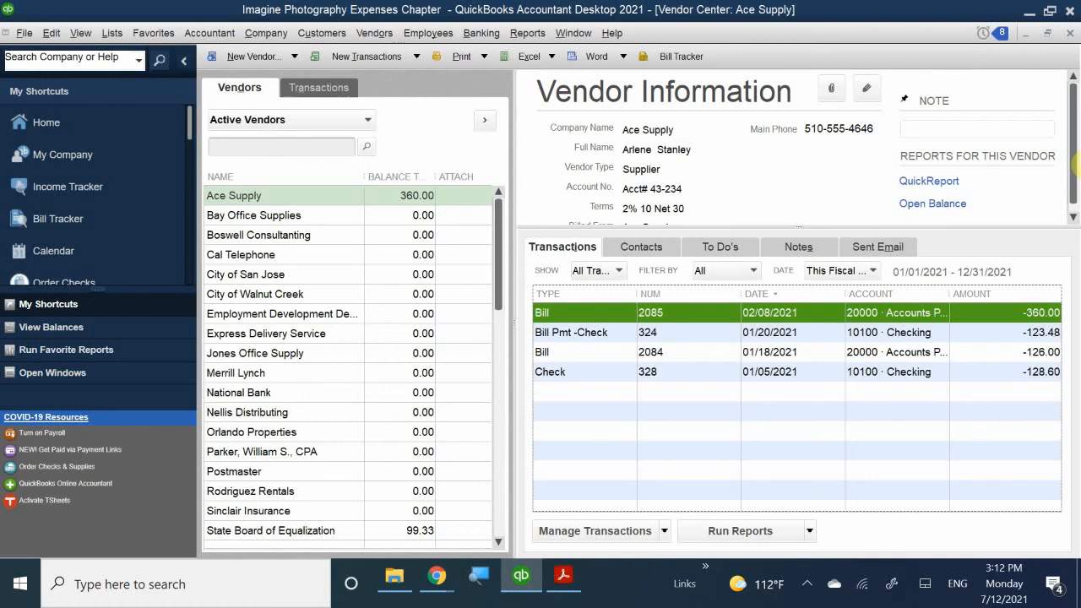
{"action": "left_click", "coordinate": [804, 583]}
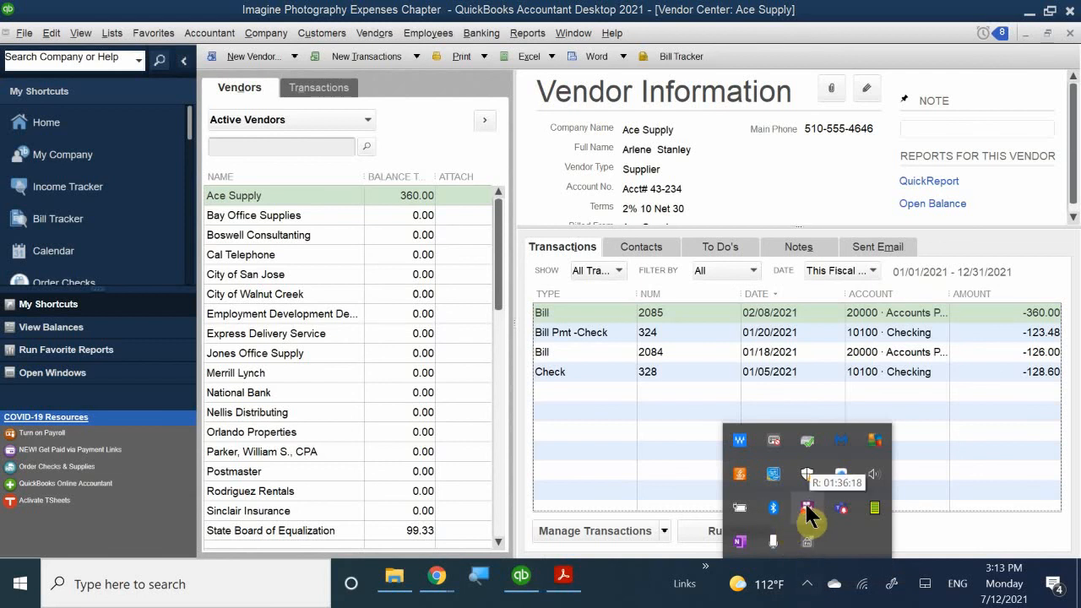
{"action": "right_click", "coordinate": [808, 510]}
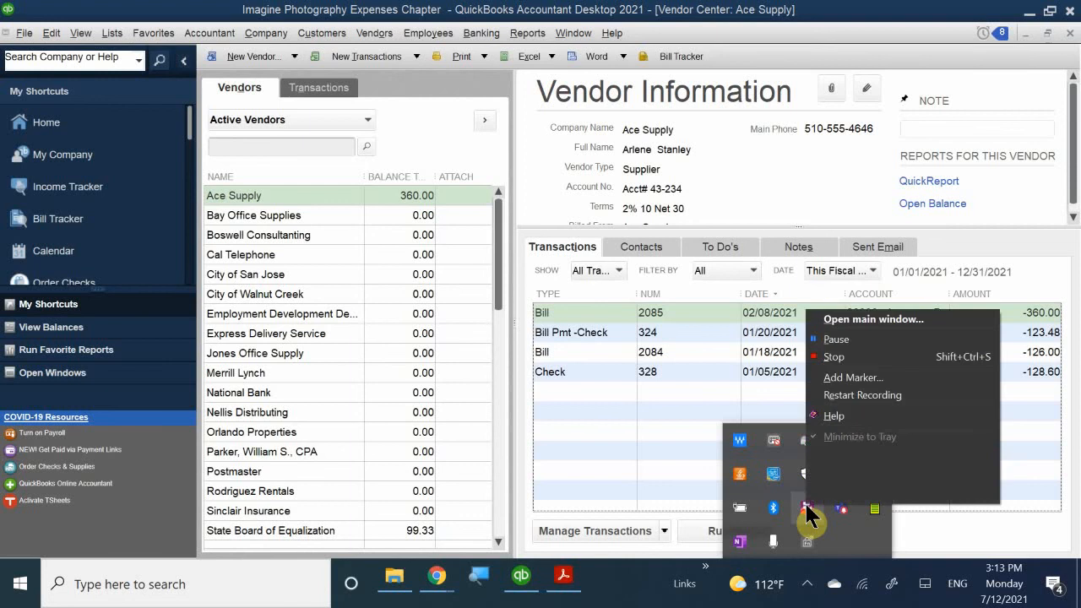